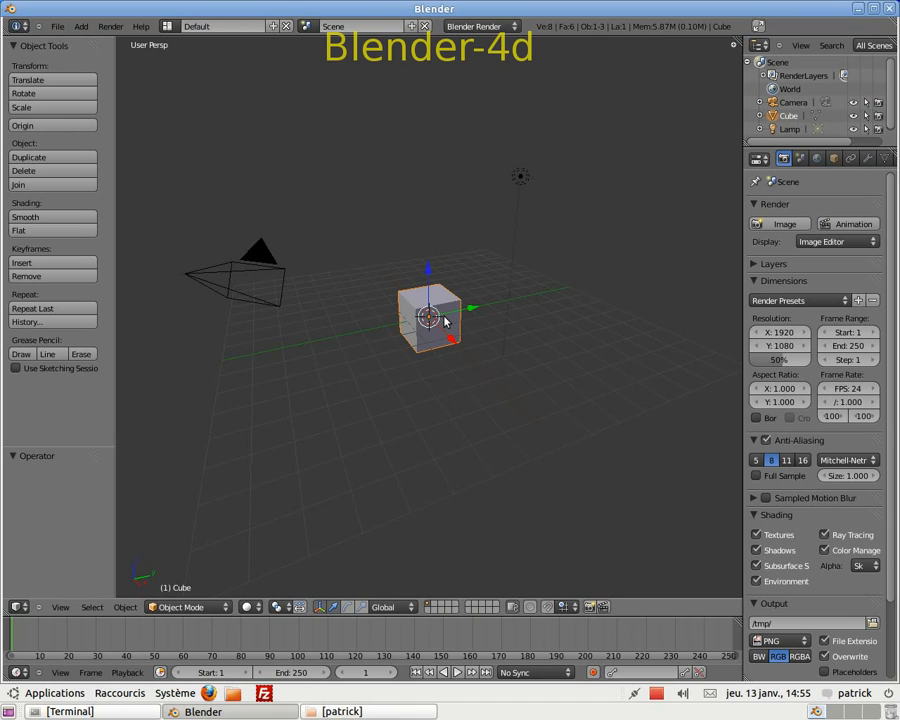
Step: Delete the default cube and set the 3D view to top orthographic
key(x)
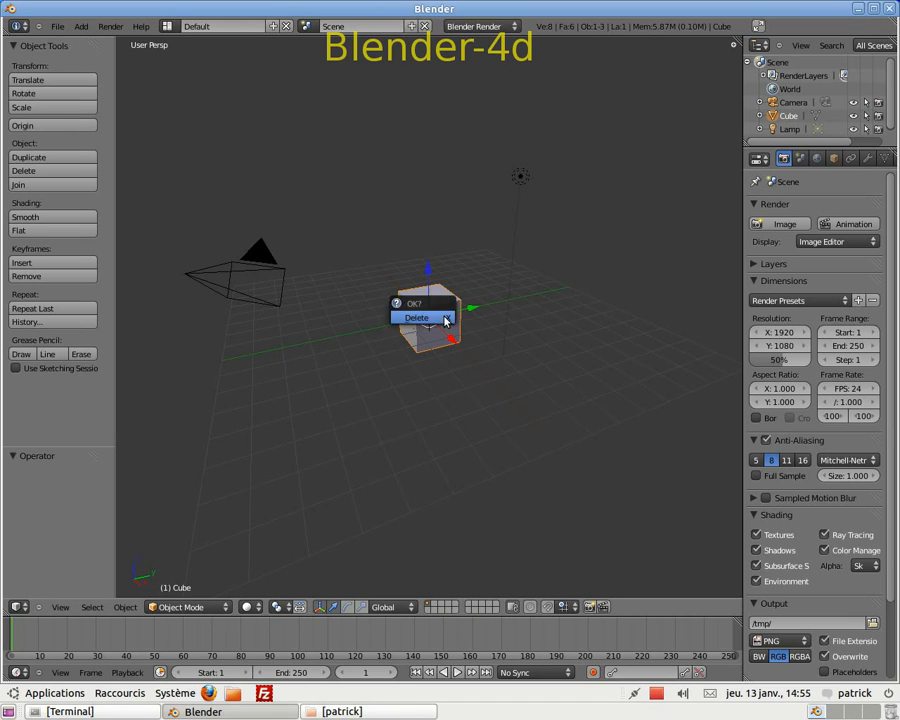
click(418, 318)
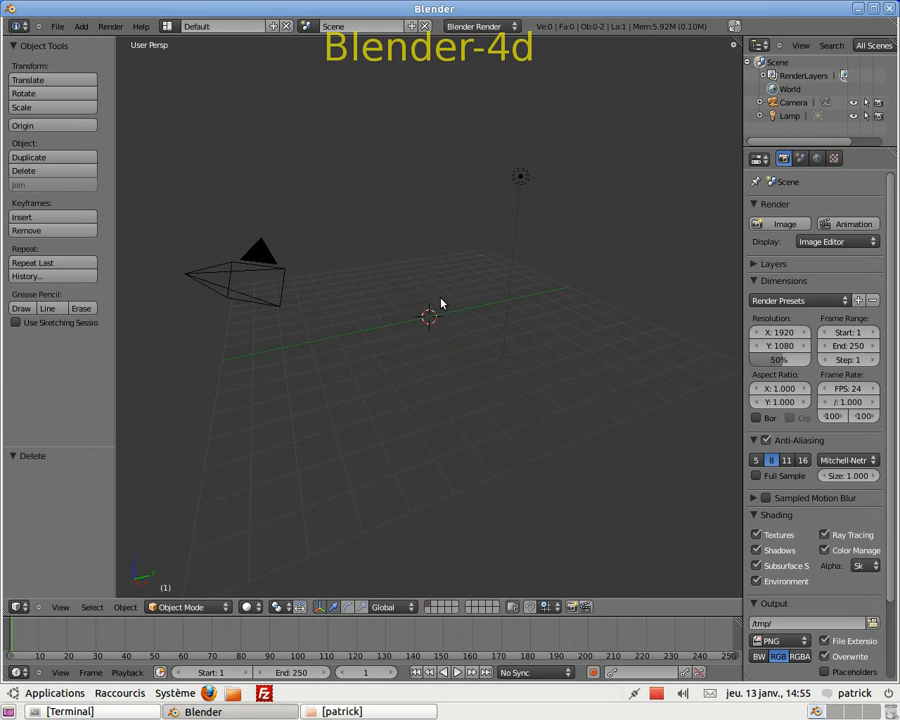
key(KP_7)
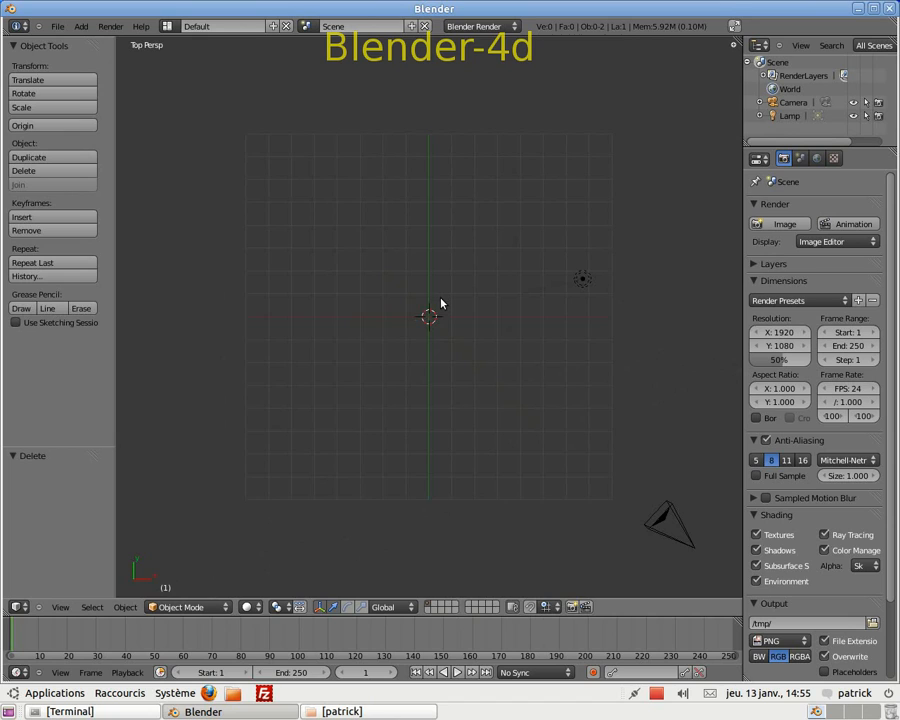
key(KP_5)
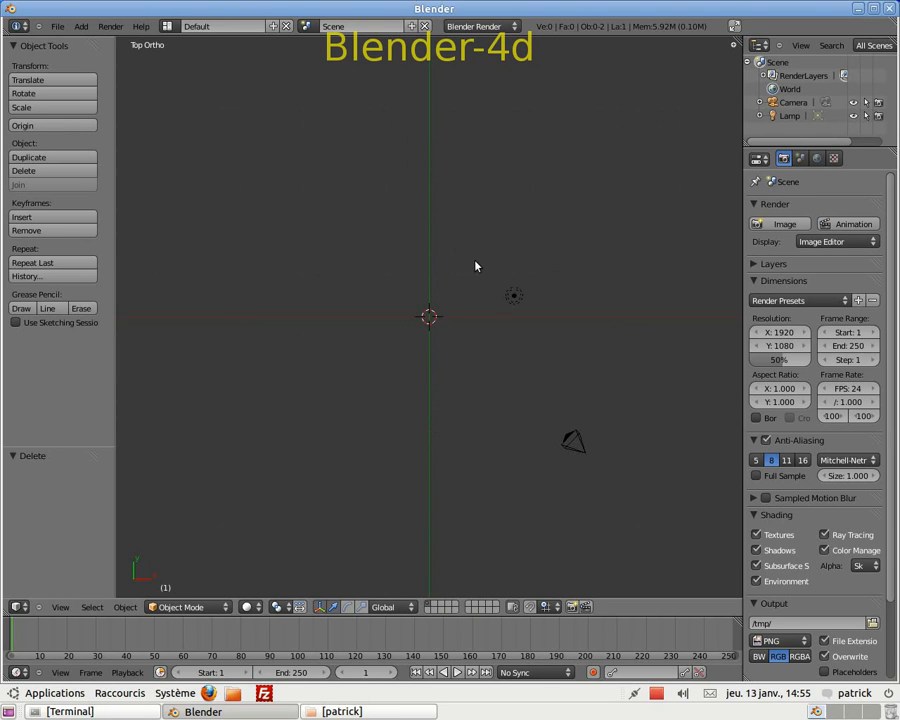
Step: Enable background images and load tire_texture.png from the tuto_pneu folder as the reference, choosing it from file thumbnails
key(n)
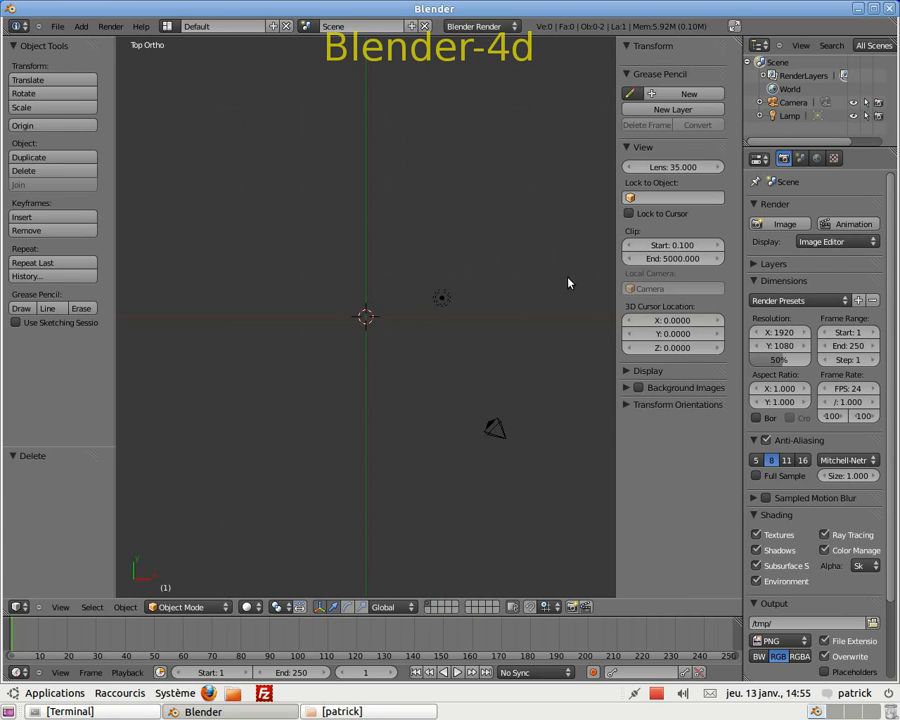
click(638, 388)
click(660, 388)
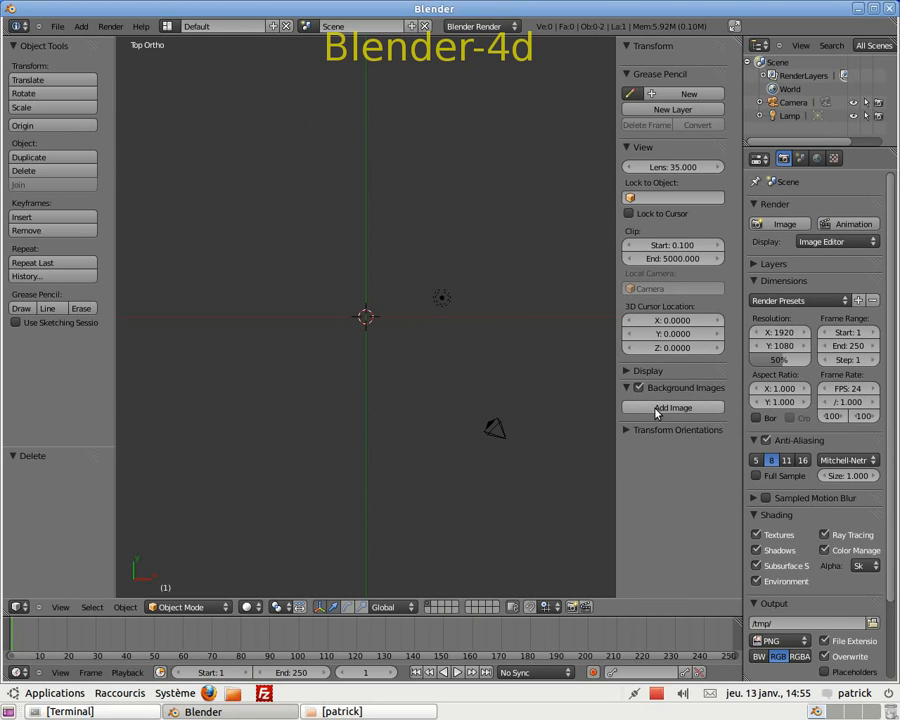
click(655, 410)
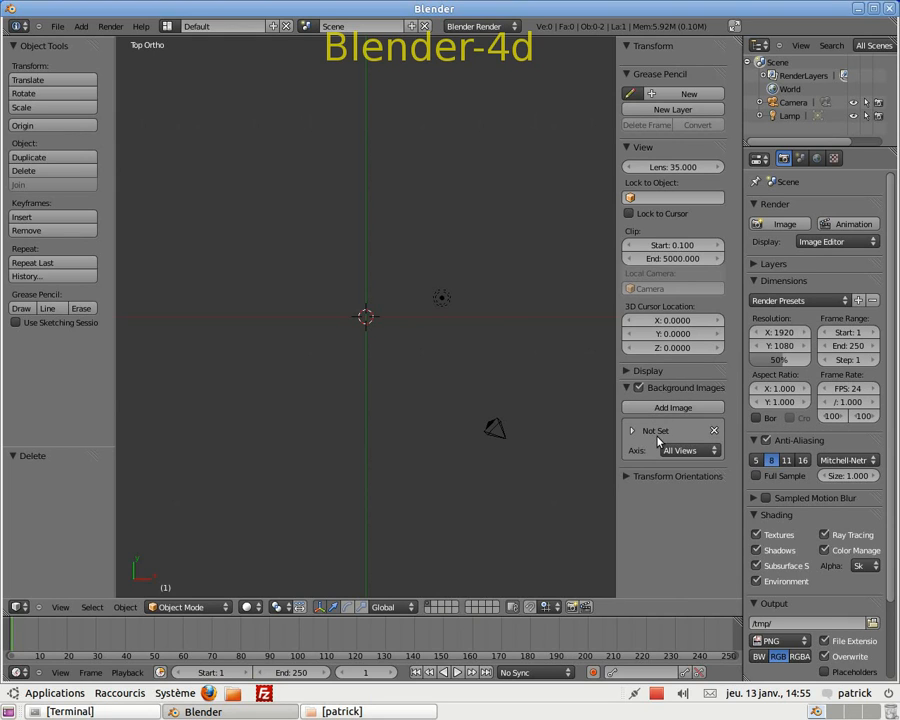
click(634, 433)
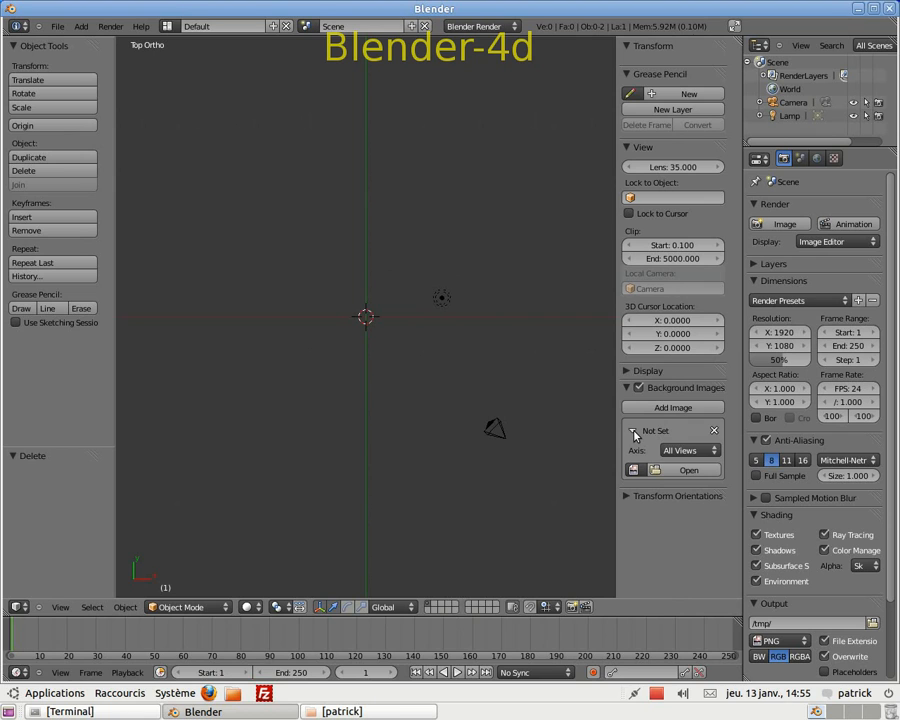
click(695, 472)
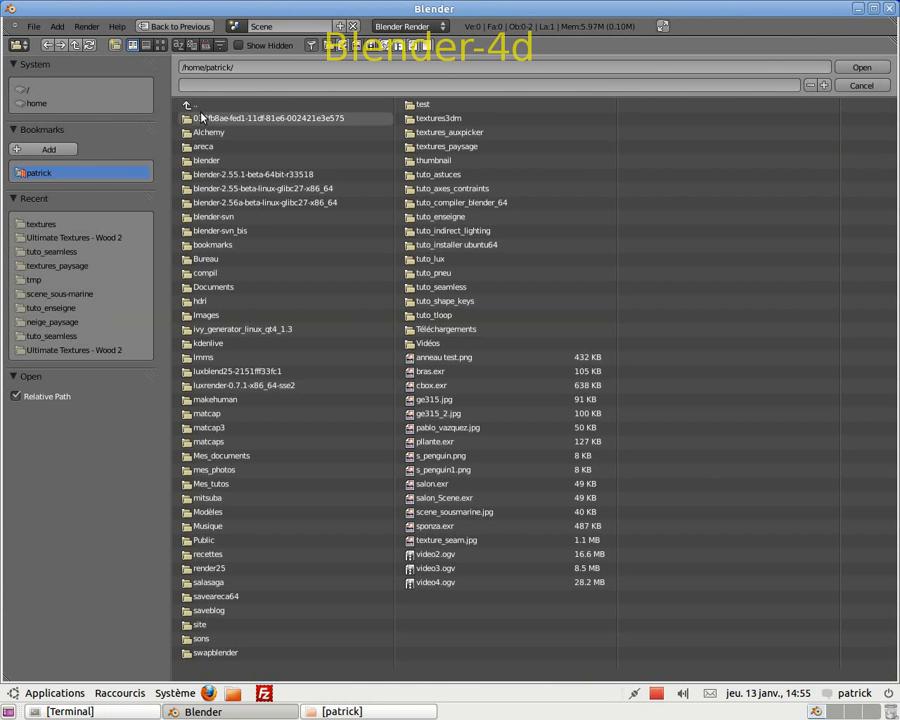
click(440, 273)
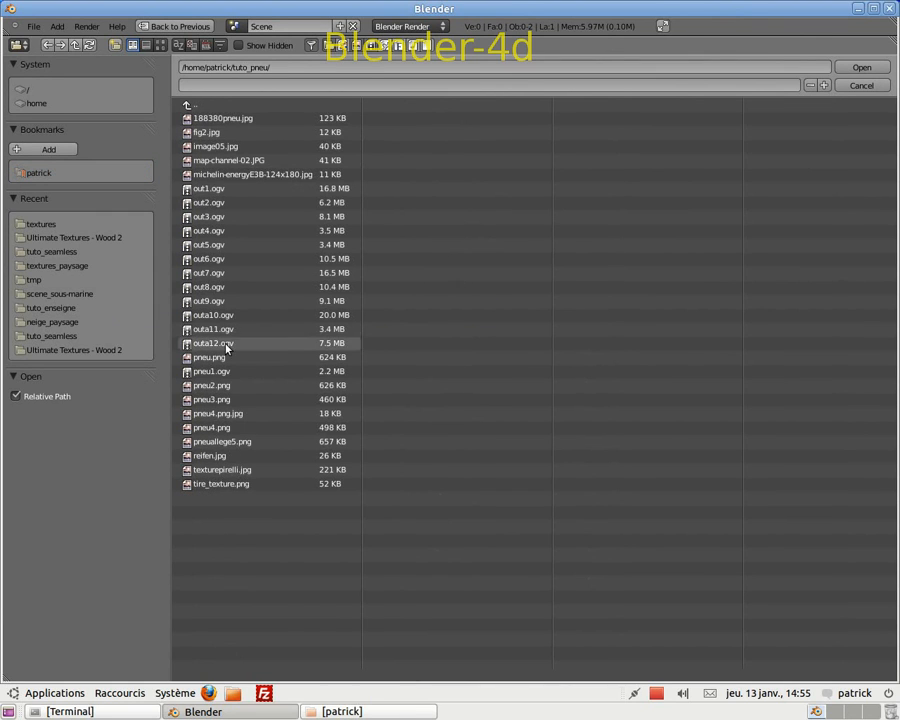
click(160, 46)
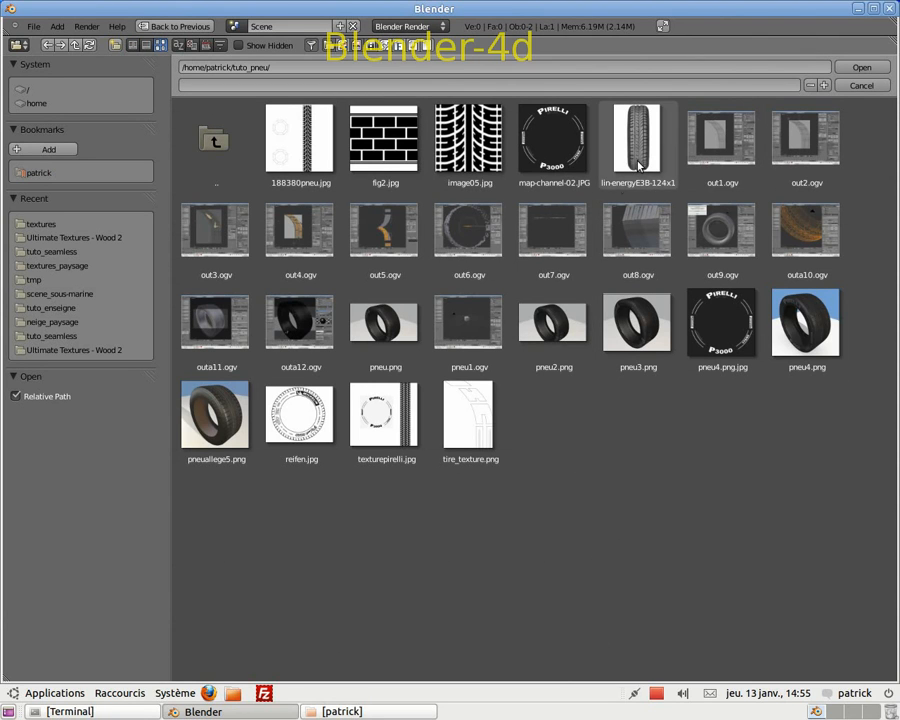
click(470, 411)
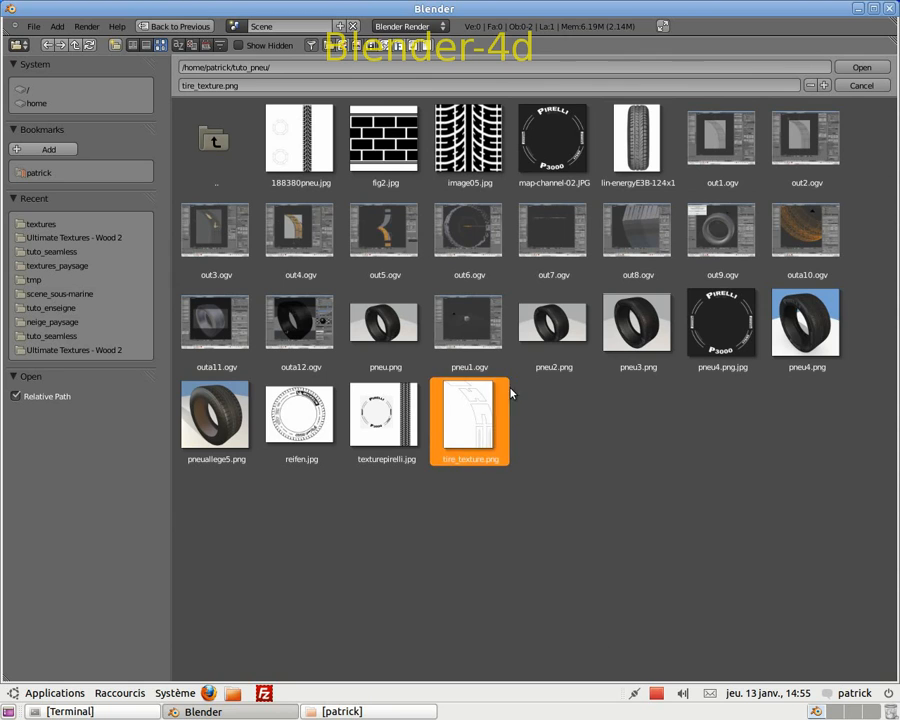
click(880, 68)
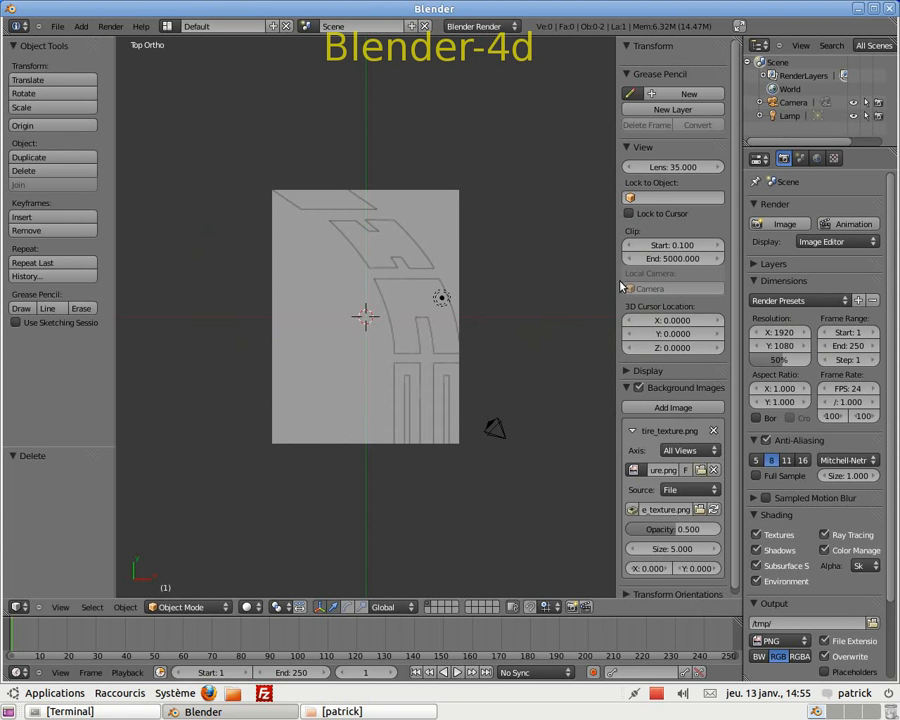
Step: Add a mesh plane and move it over the lowest tread block of the reference, at about X 3.26, Y -4.90
scroll(491, 327, up, 2)
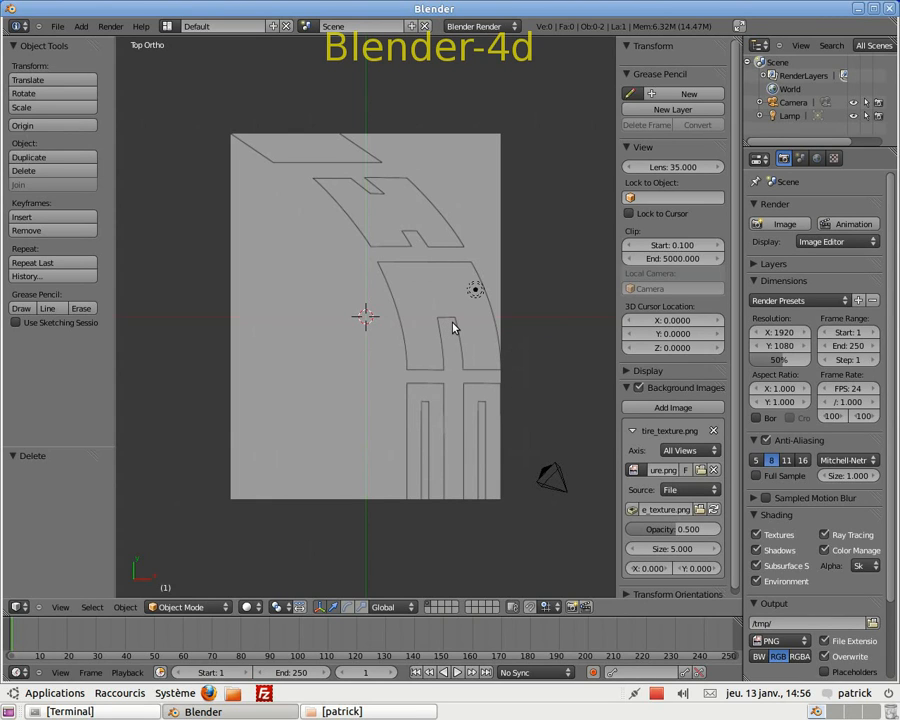
key(shift+a)
mouse_move(405, 323)
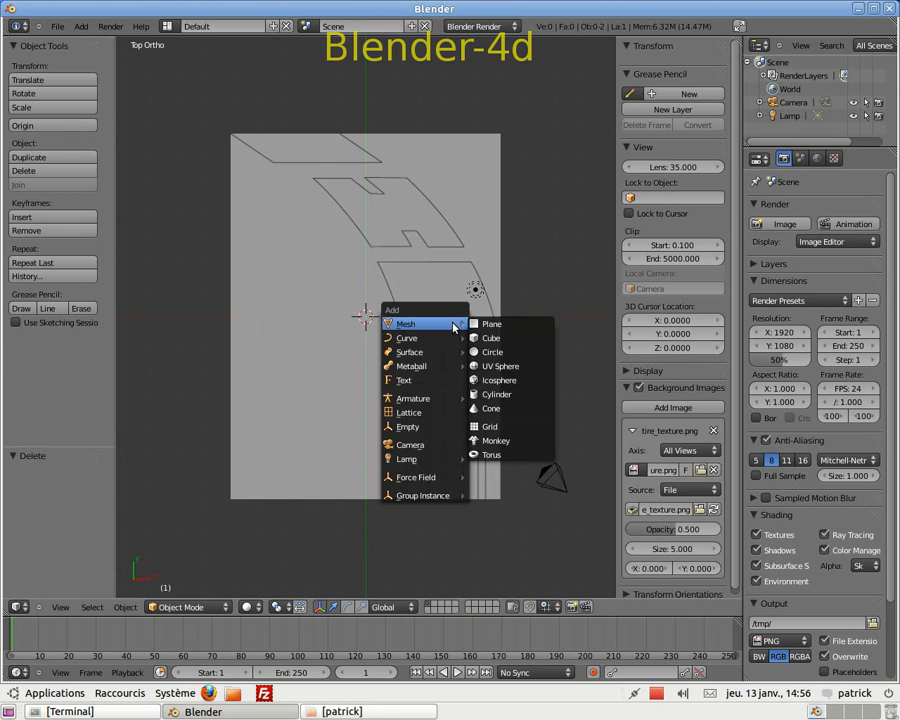
click(493, 326)
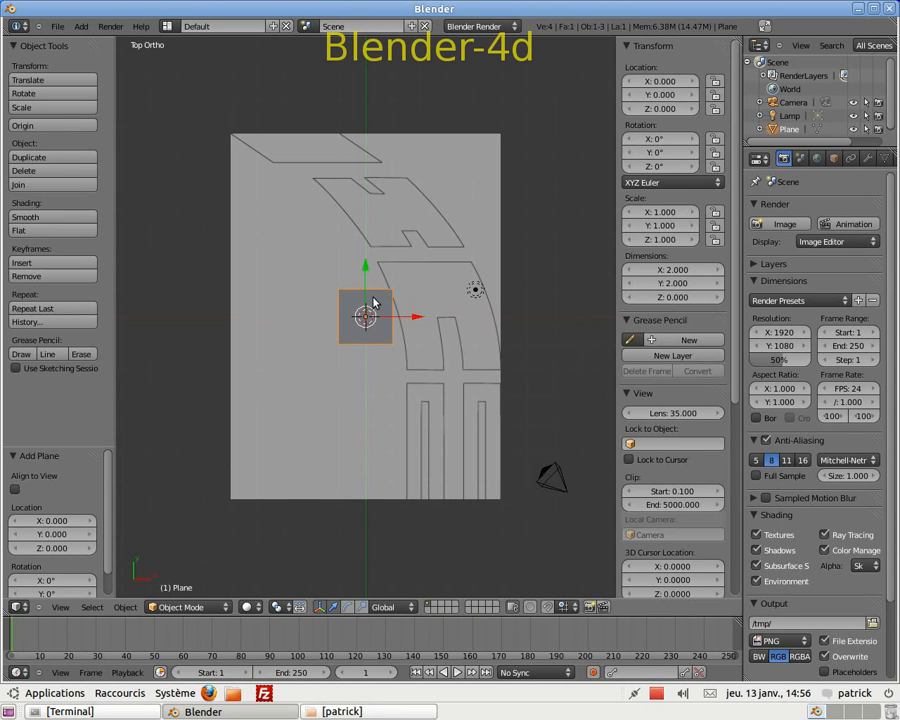
key(g)
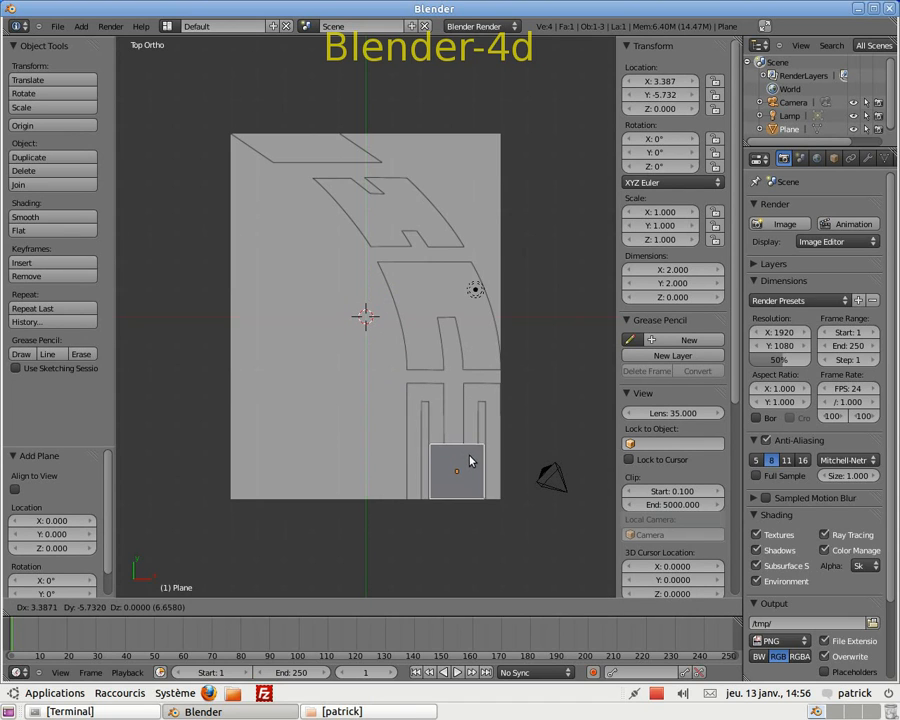
click(467, 438)
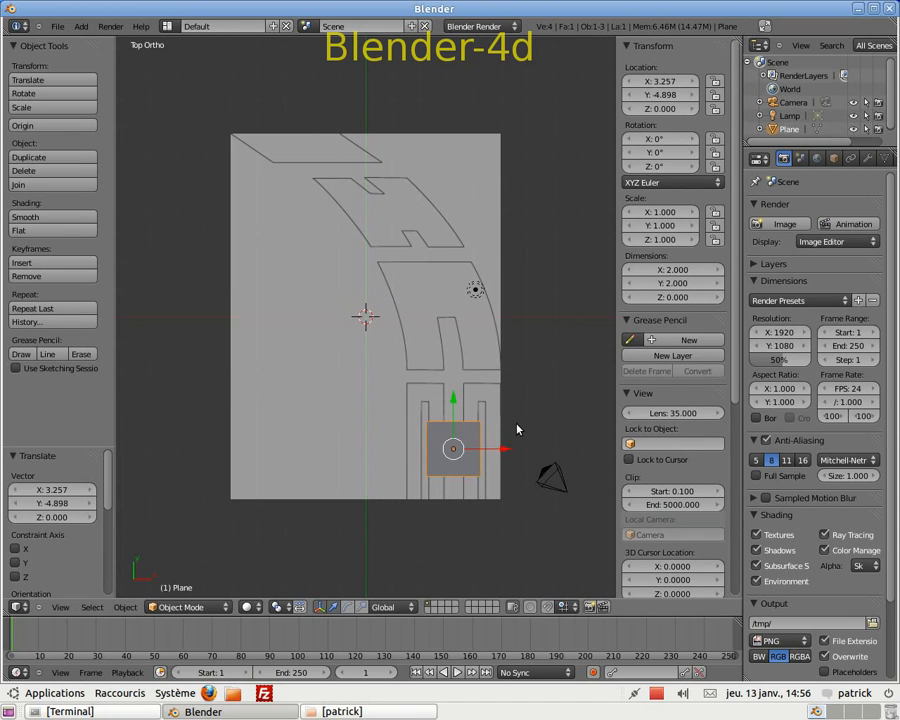
Step: Scale the plane to the tread block's width, about 3.43, and stretch it along Y to about 3.65 to meet the image's lower border
key(s)
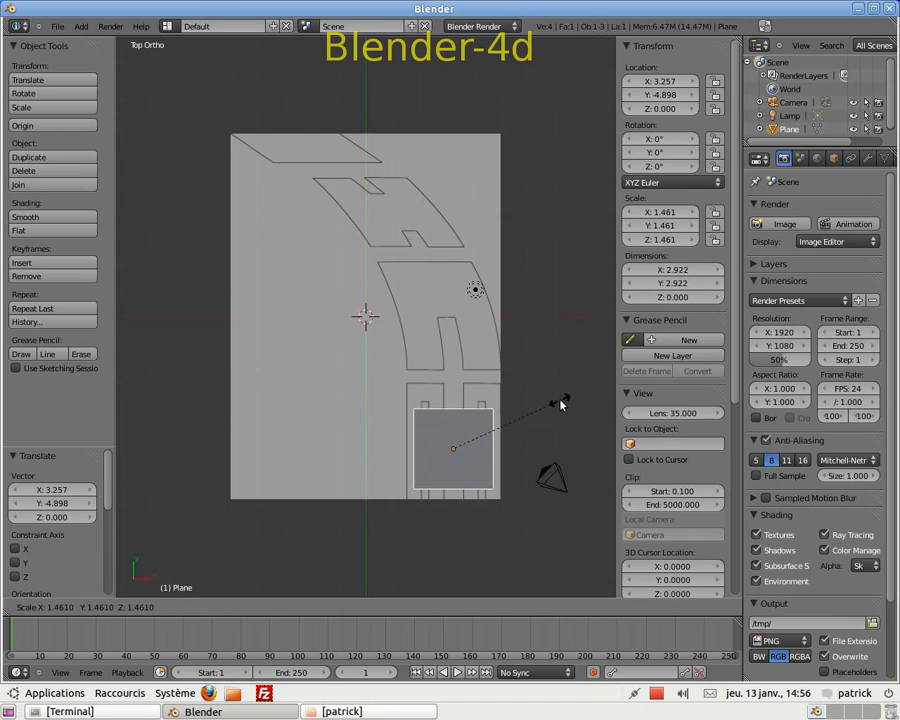
click(584, 404)
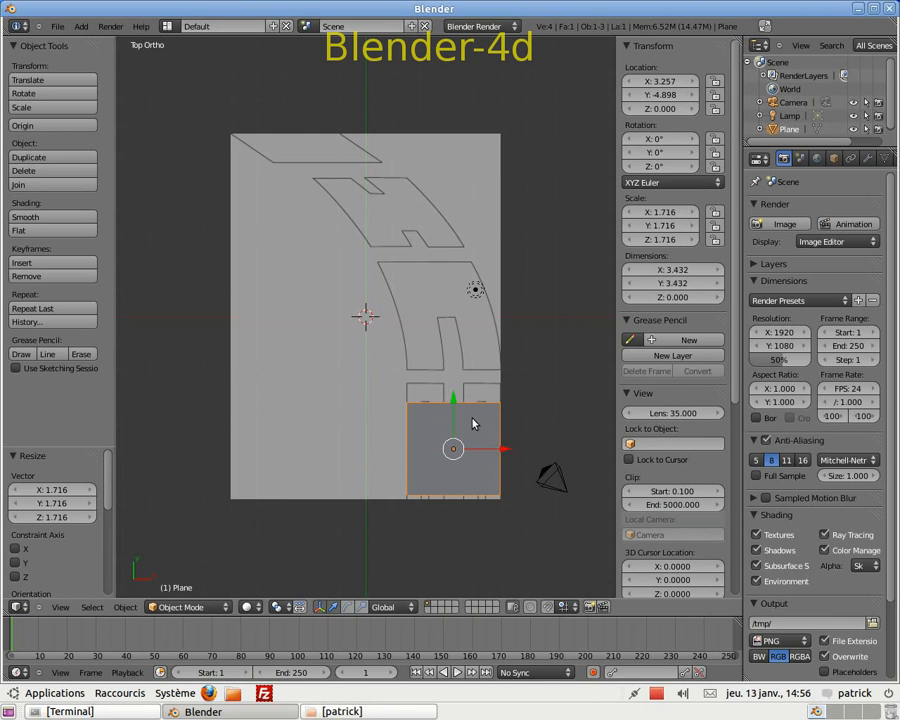
key(s)
key(y)
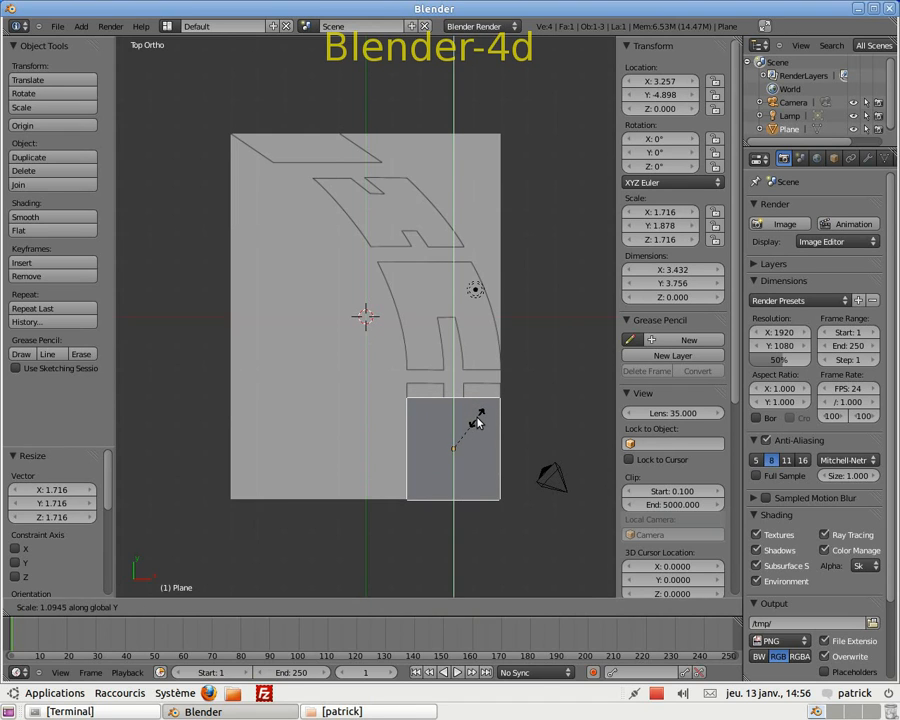
click(477, 424)
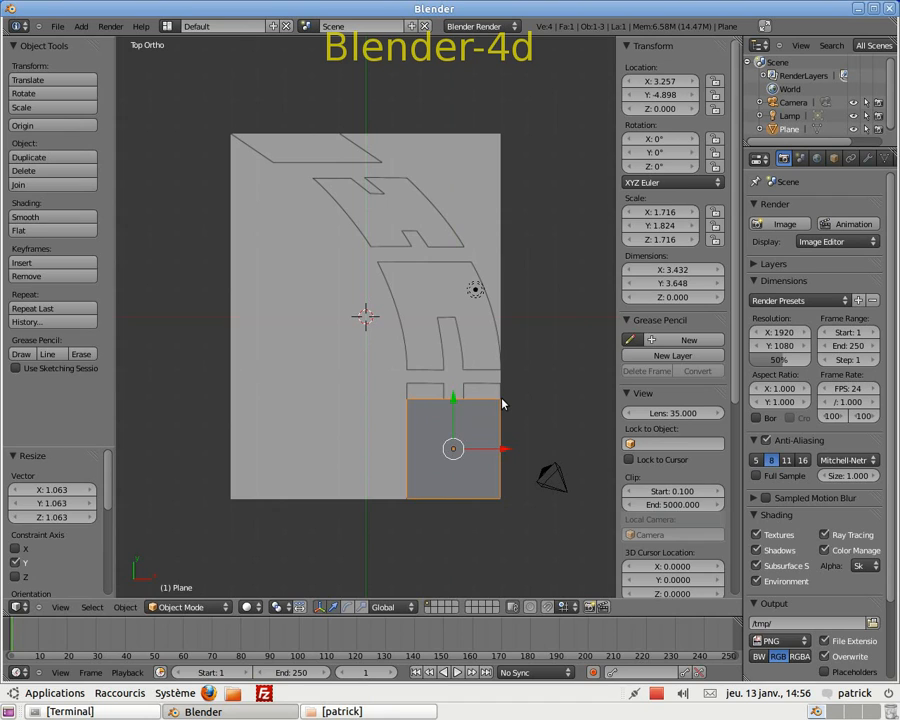
Step: In Edit Mode, enable edge and face selection and raise the plane's upper edge about 0.625 along Y to the block outline
key(Tab)
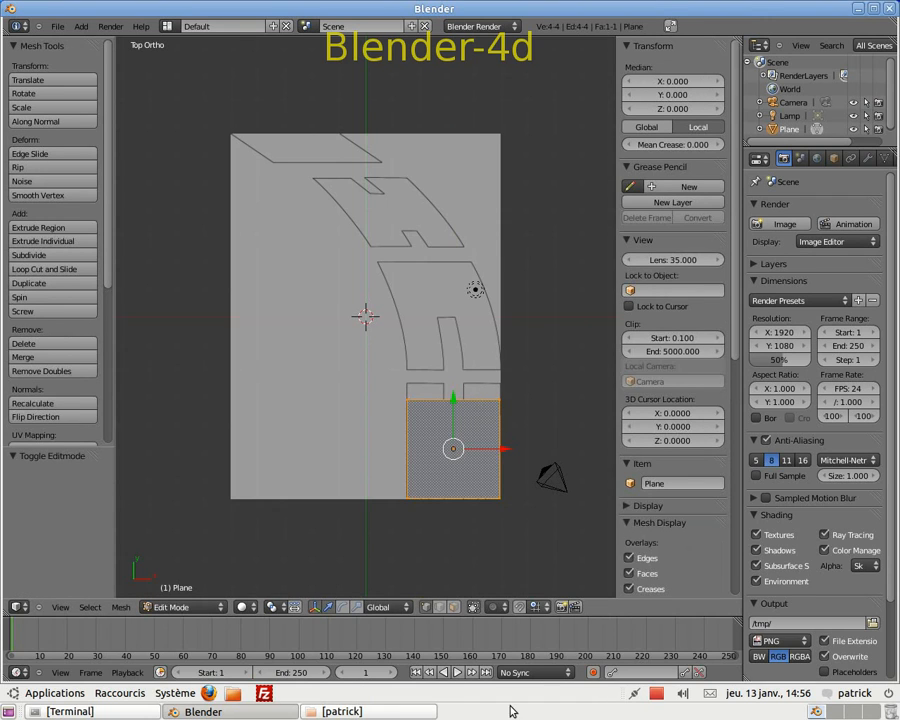
click(454, 607)
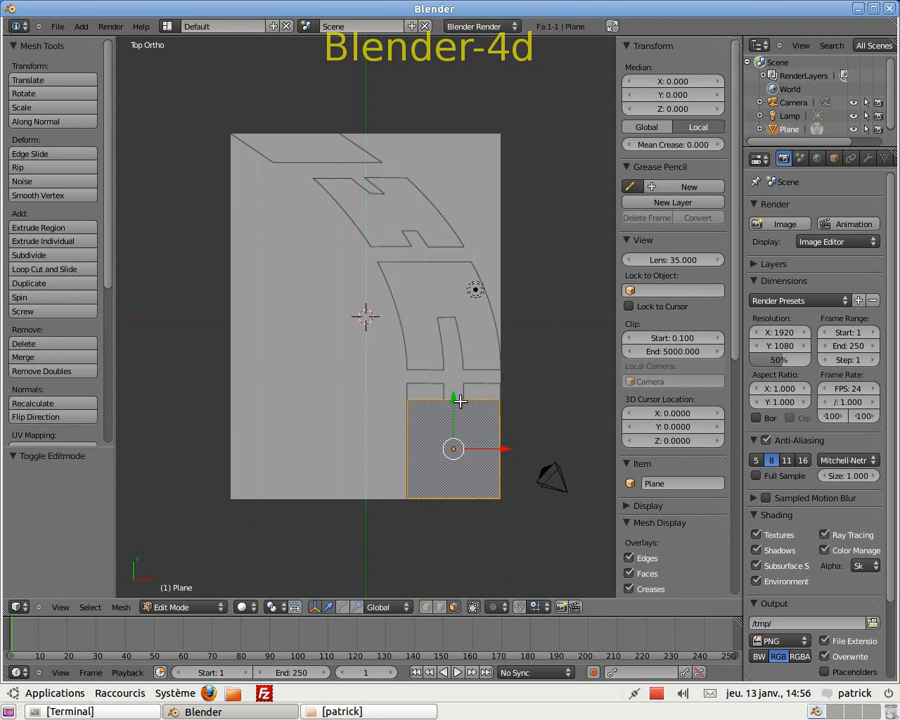
key(Tab)
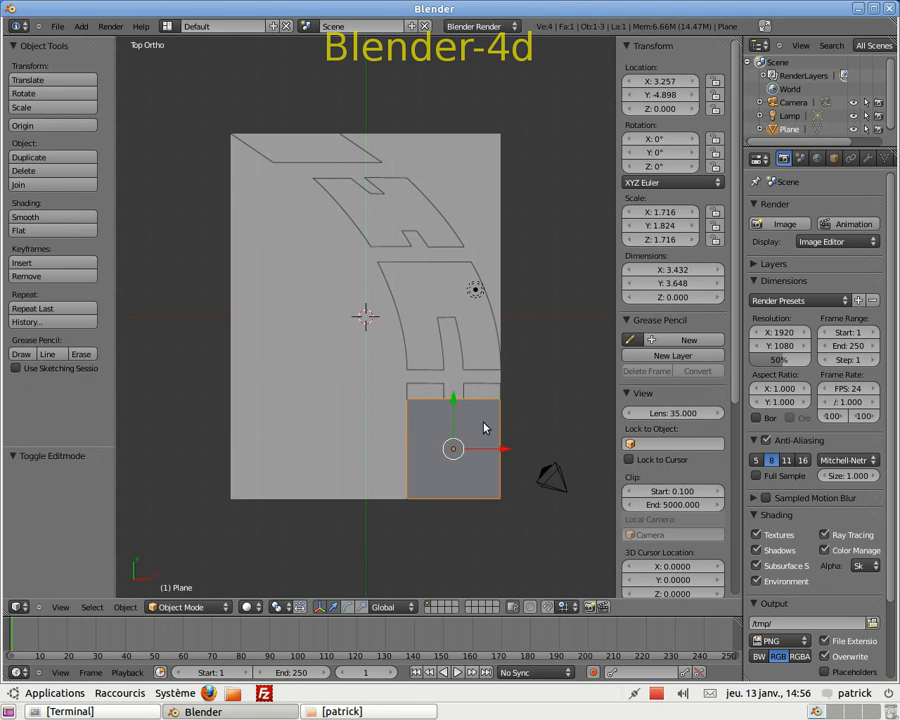
key(Tab)
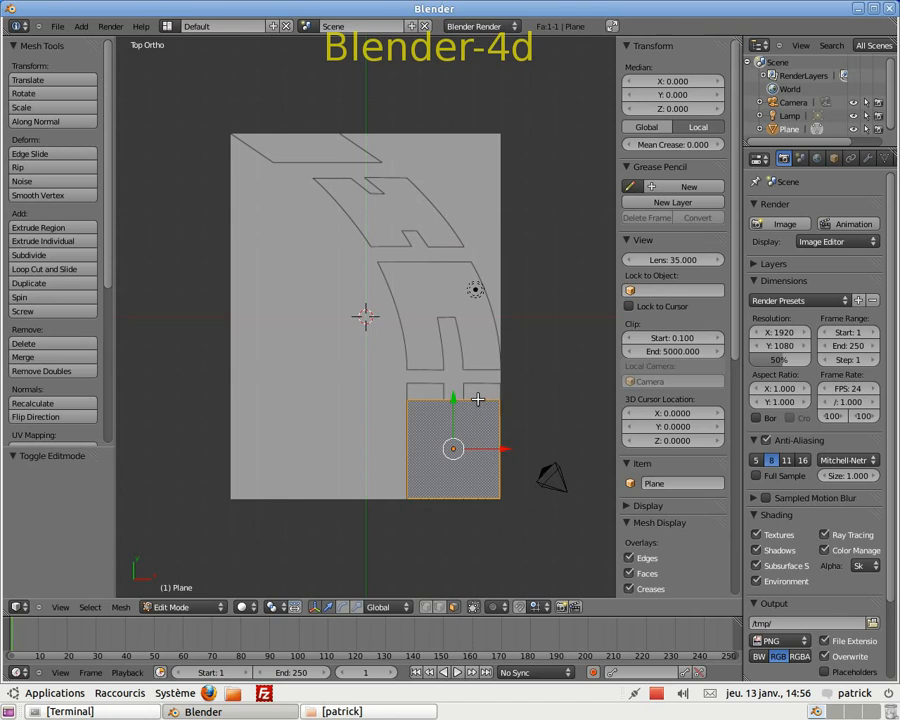
shift+click(440, 606)
right_click(464, 400)
drag(452, 350, 454, 333)
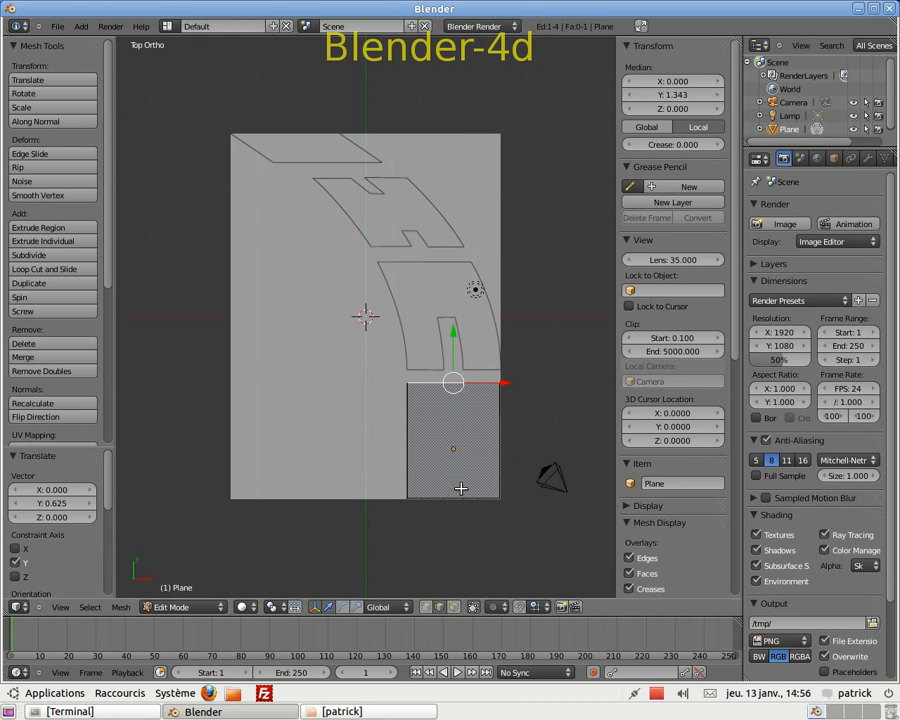
Step: Duplicate the whole rectangular face and place the copy about 4.74 higher along Y, over the second tread block
key(a)
key(a)
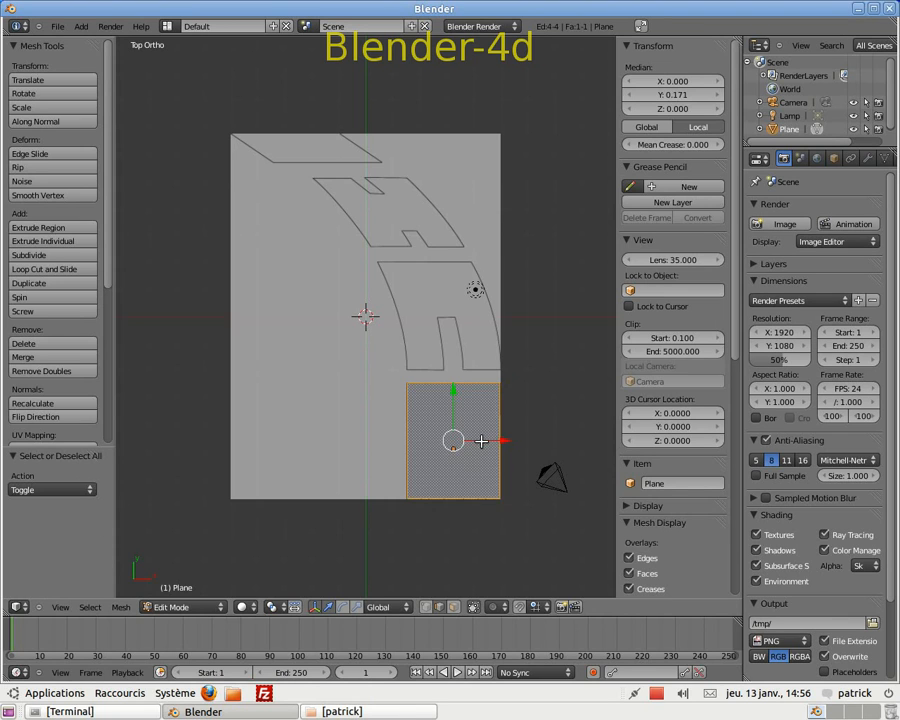
key(shift+d)
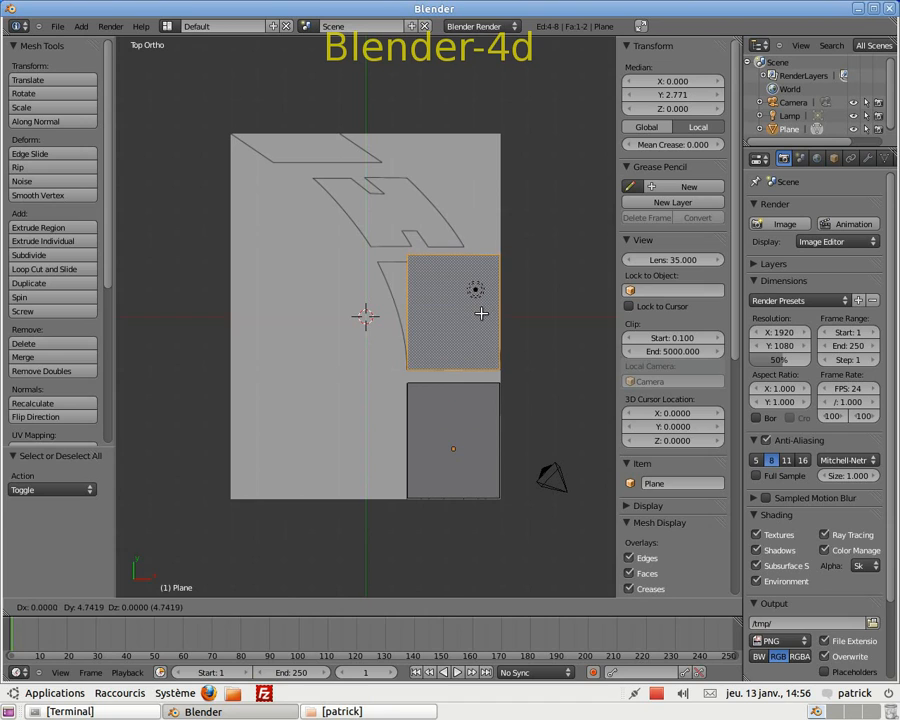
click(480, 311)
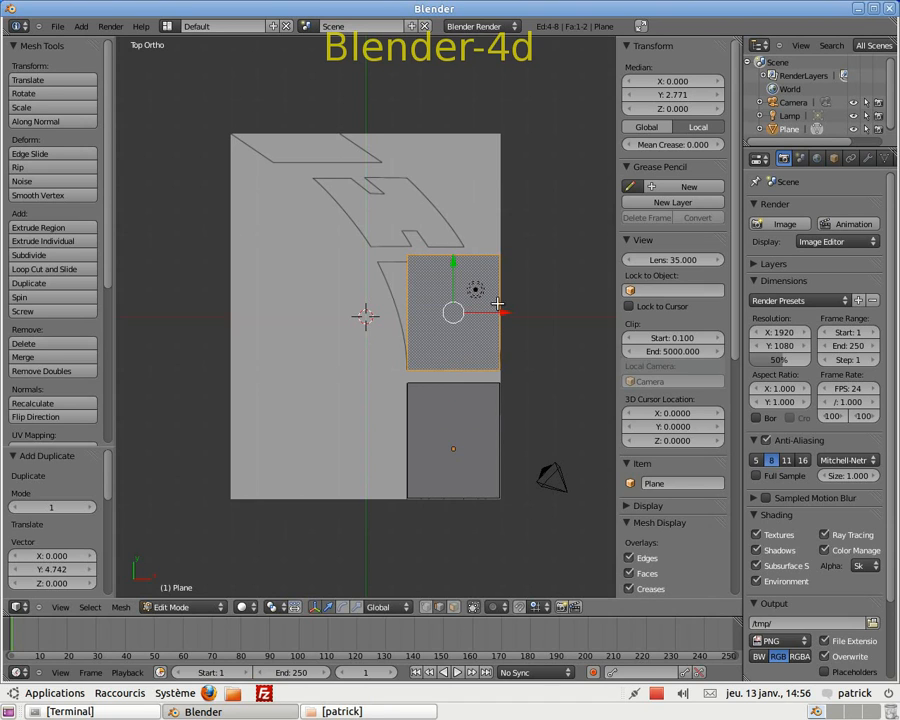
Step: Fit the copy's upper edge to the second block's outline, moving it about -0.23 along Y and -1.07 along X
right_click(470, 256)
drag(451, 202, 452, 206)
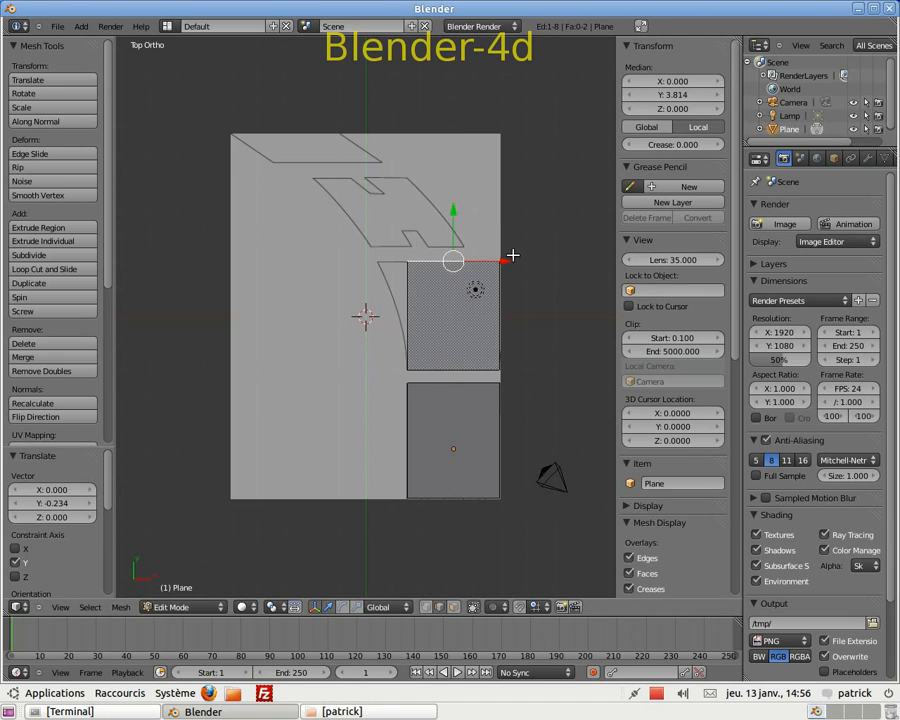
drag(504, 257, 476, 269)
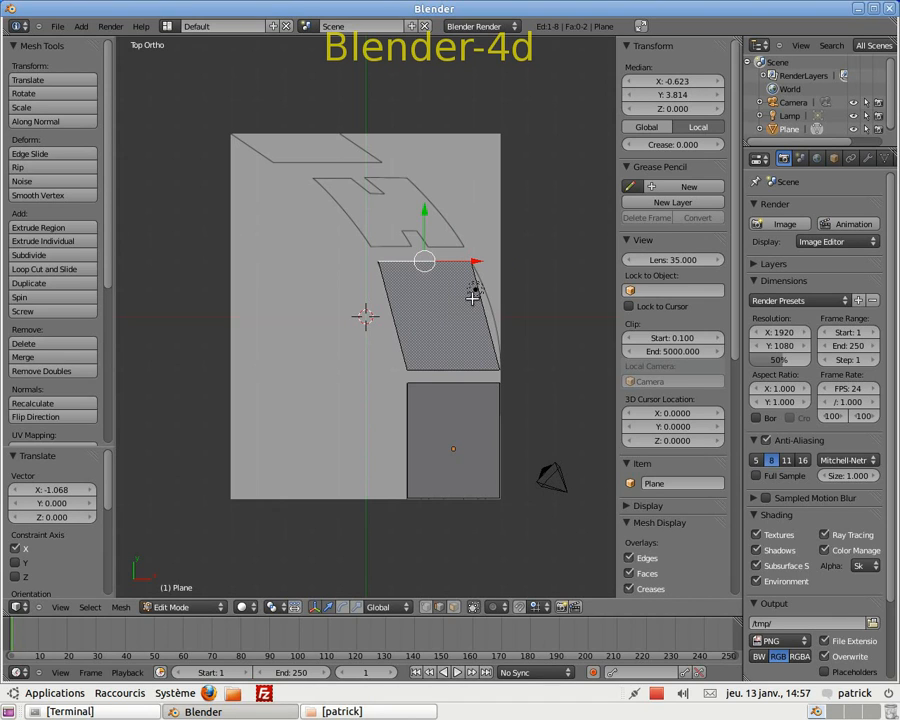
Step: Duplicate the slanted face onto the third tread block, offset about -1.38 in X and 4.61 in Y
key(l)
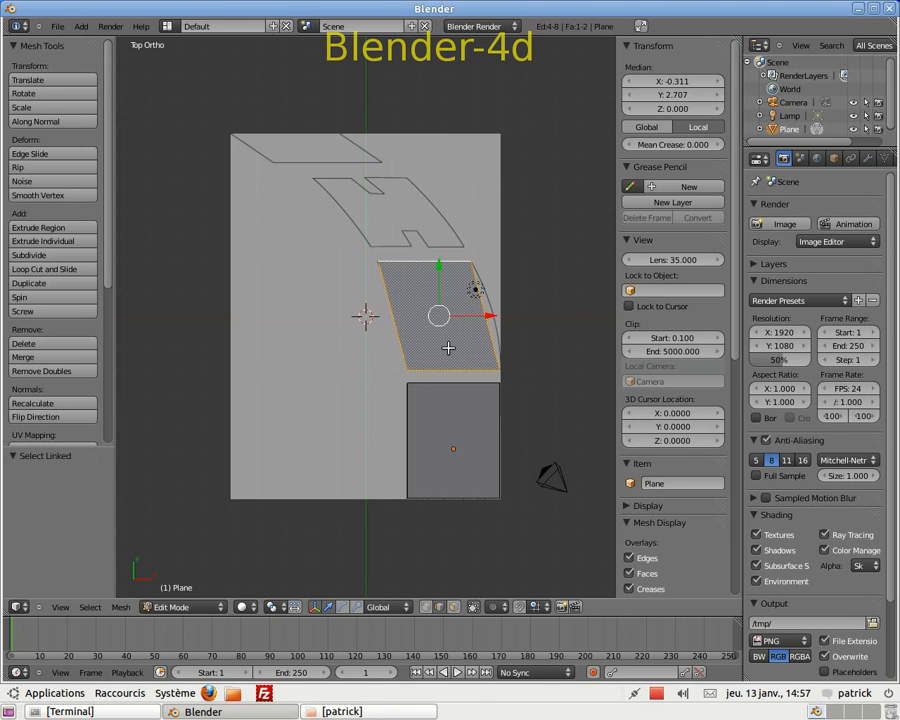
key(shift+d)
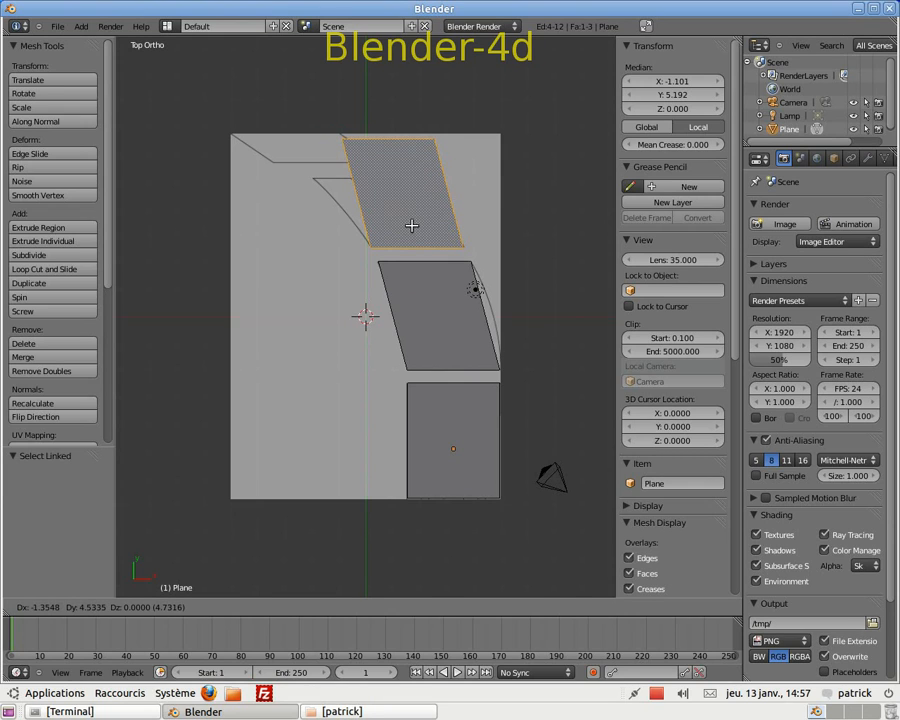
click(408, 220)
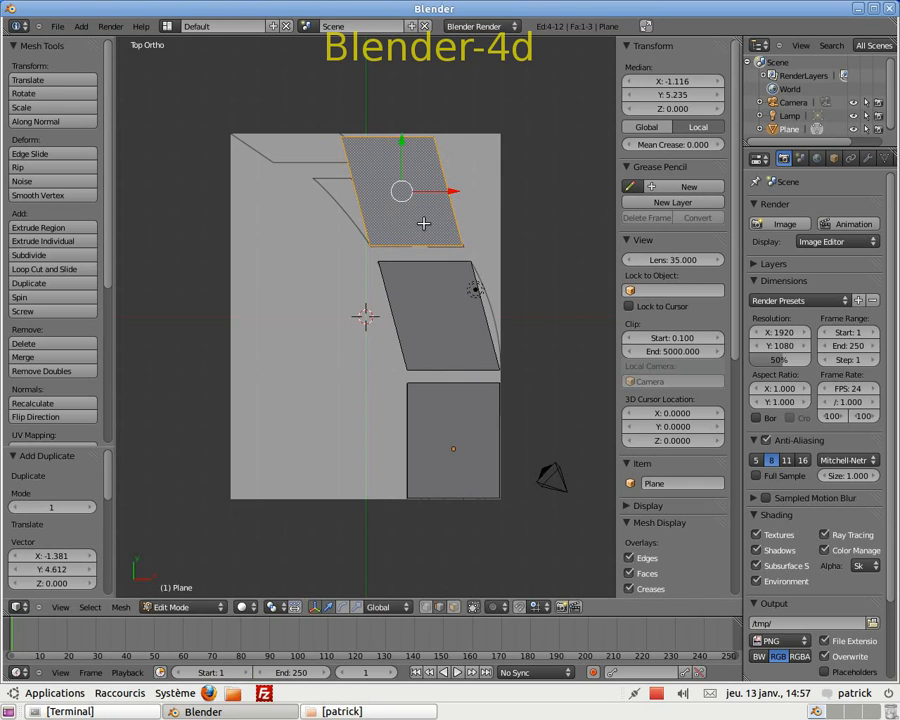
Step: Fit the third face's upper edge to the third tread block's outline, lowering it along Y and moving it -0.99 along X
drag(398, 140, 397, 142)
right_click(396, 139)
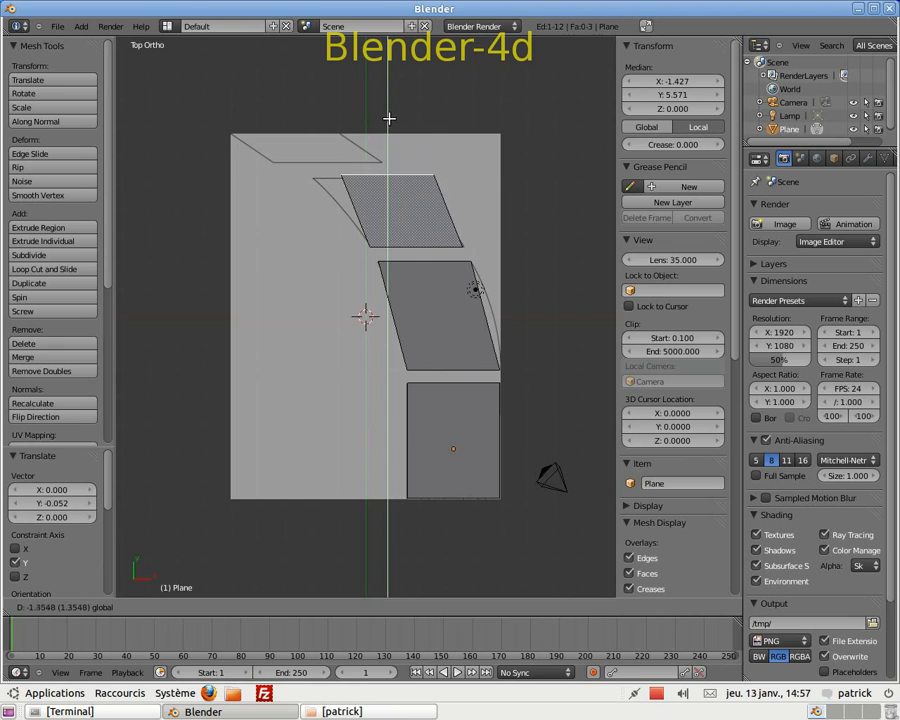
click(387, 122)
drag(440, 176, 414, 181)
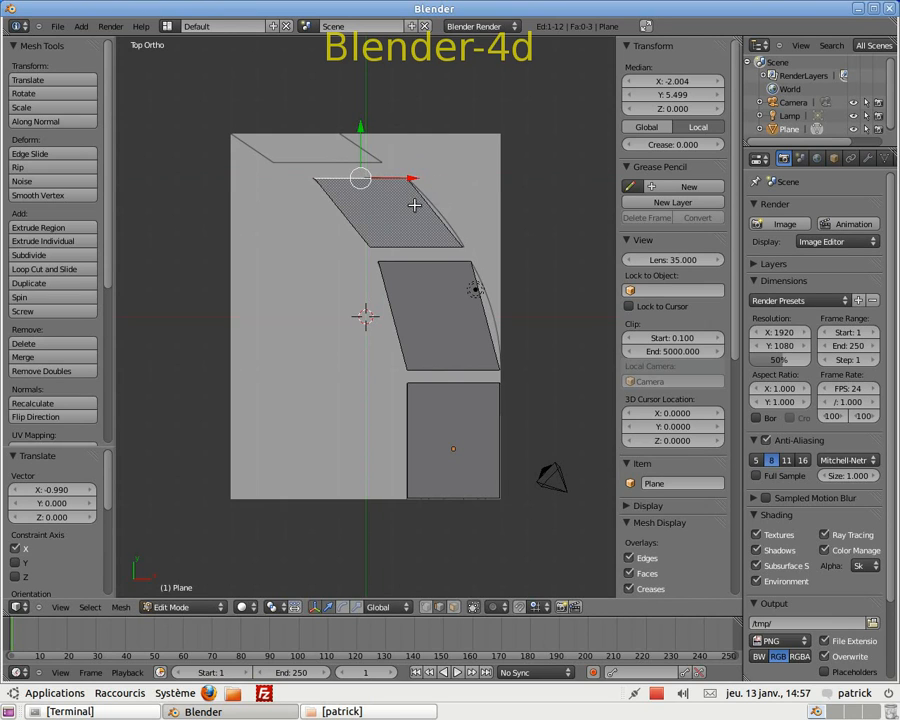
Step: Duplicate the whole third face onto the fourth tread block, offset about -3.0 in X and 3.13 in Y
key(l)
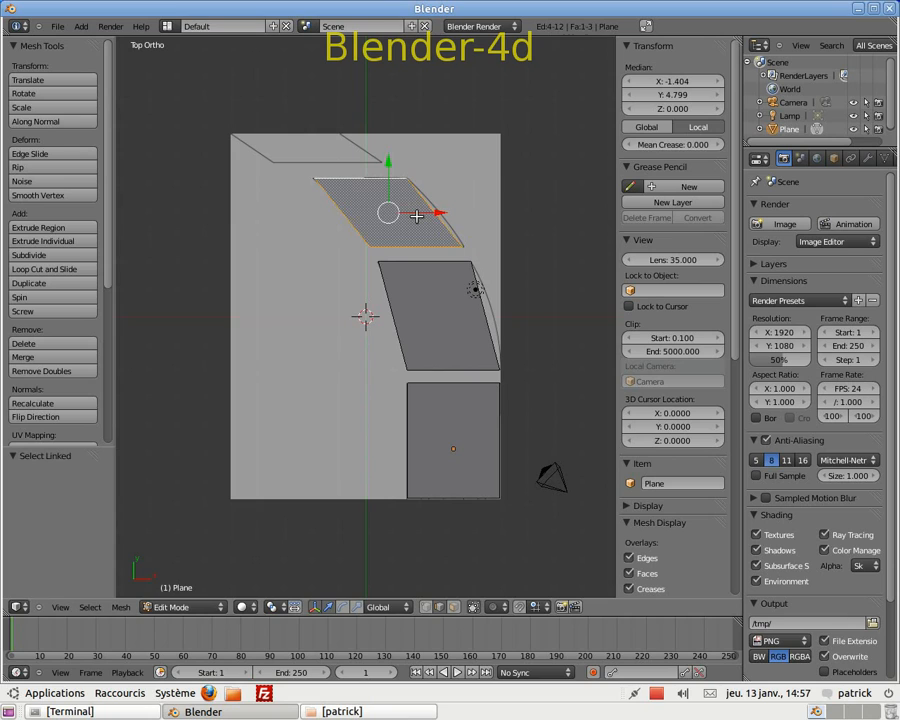
key(shift+d)
right_click(416, 216)
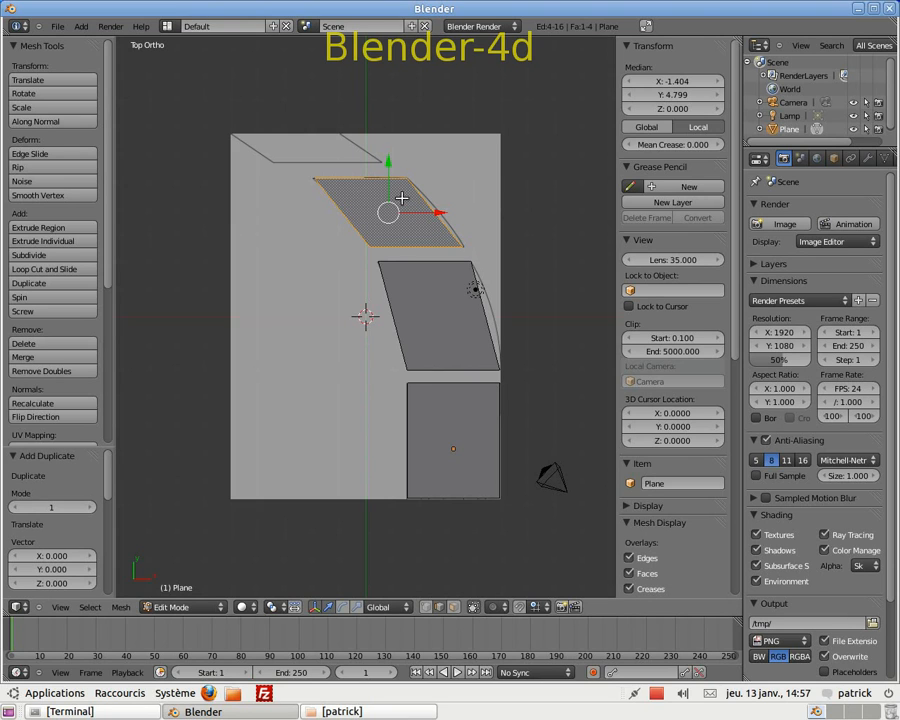
key(g)
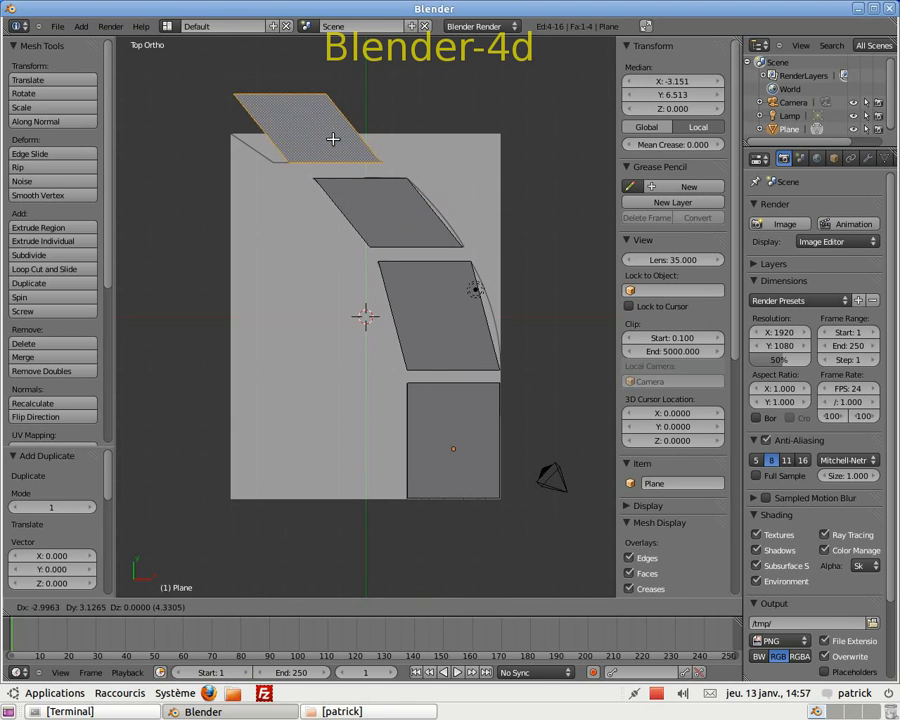
click(333, 139)
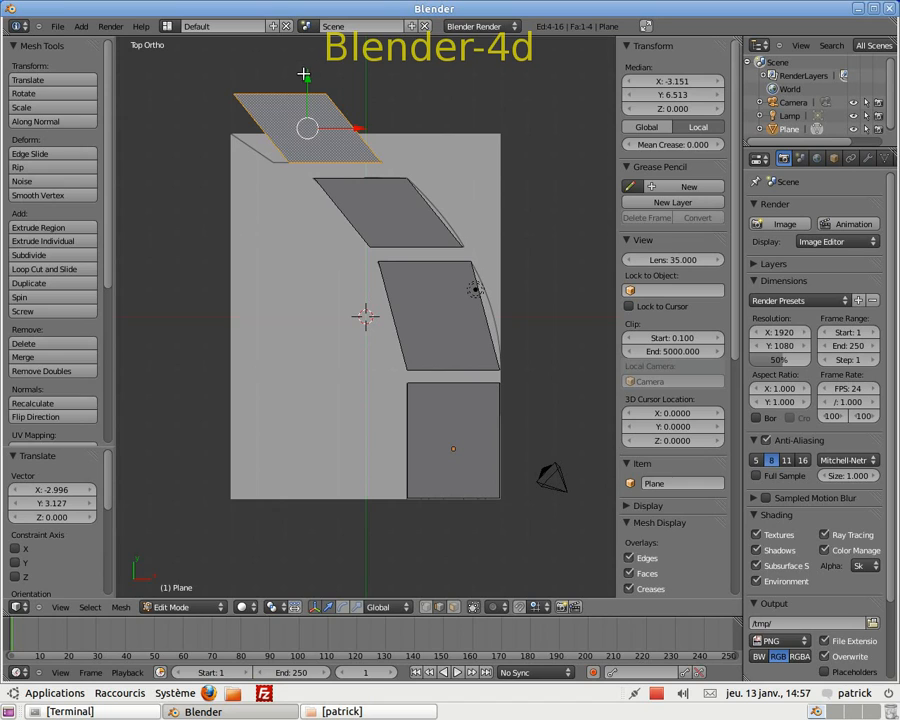
Step: Lower the fourth face's upper edge to the reference image's upper border and shift it about 0.52 along X
right_click(292, 92)
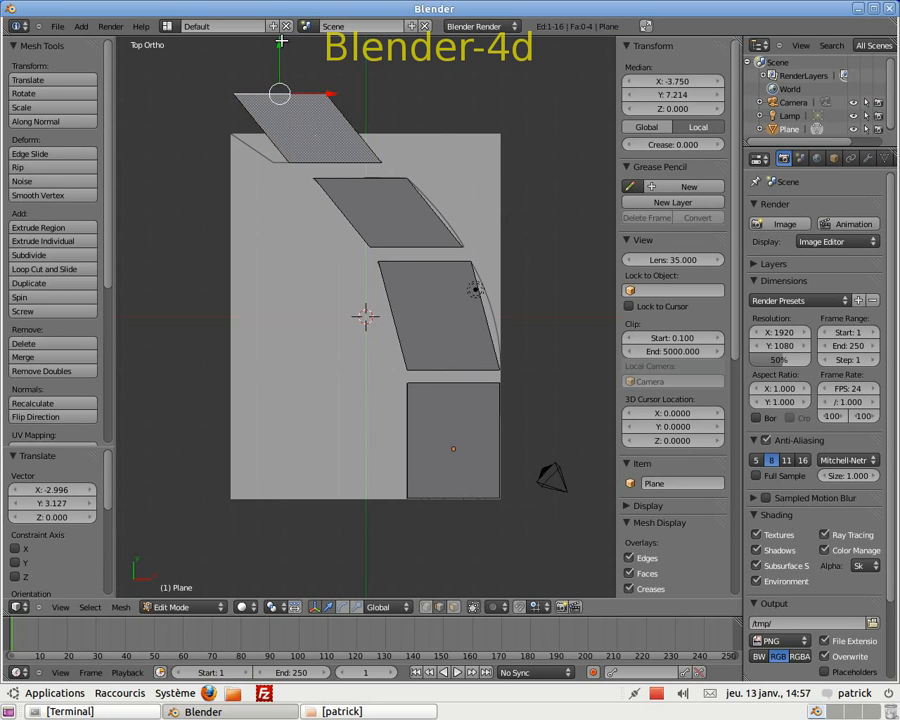
drag(279, 43, 292, 82)
drag(327, 132, 345, 130)
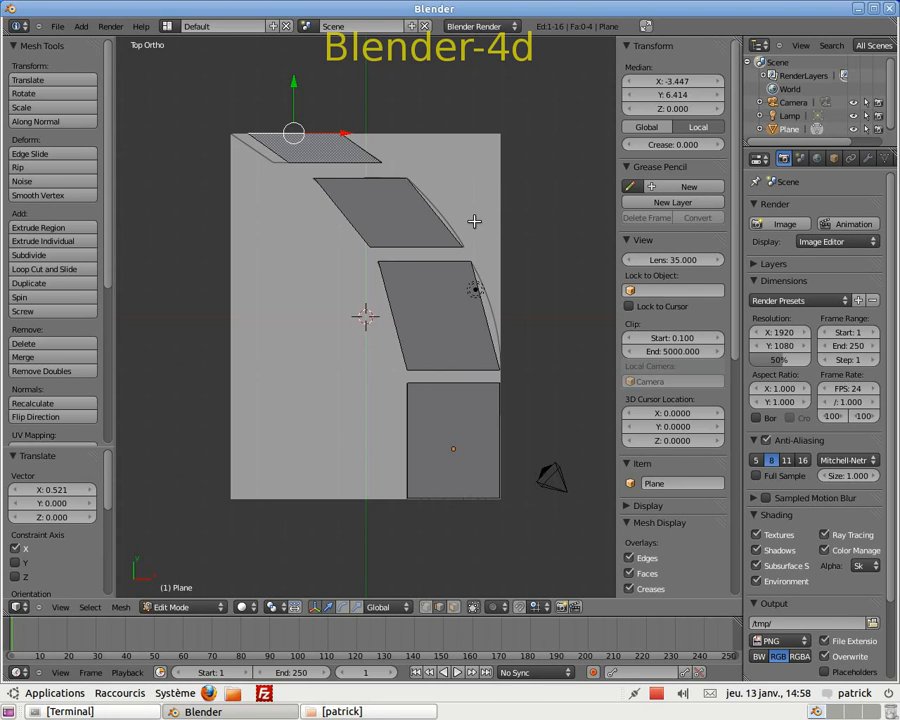
Step: Switch to wireframe display and add a crosswise loop cut to the lowest block at the outer grooves' upper ends, about Y 0.98
key(z)
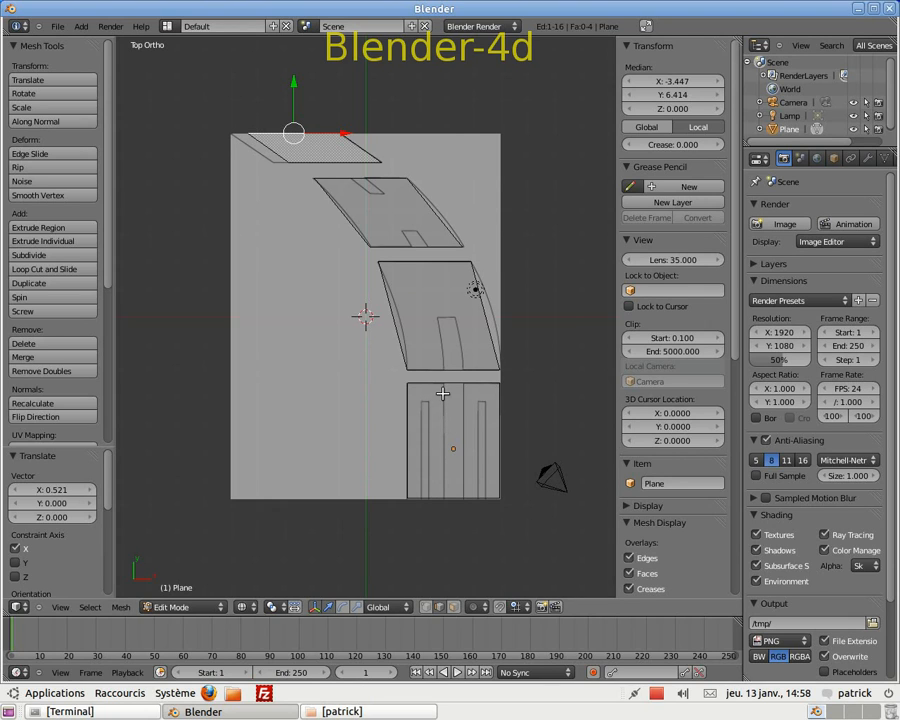
key(a)
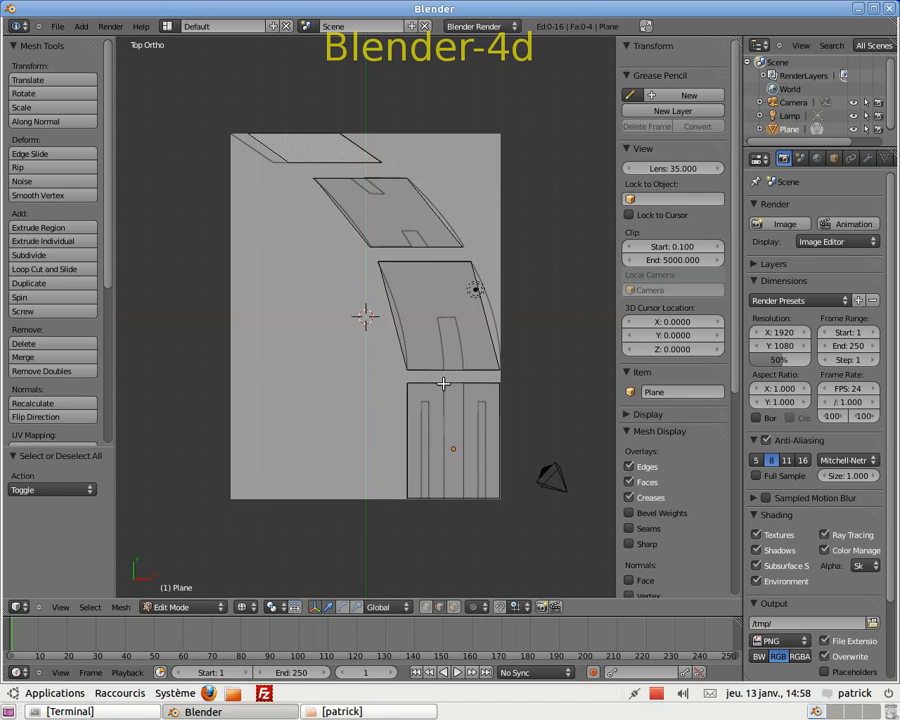
key(l)
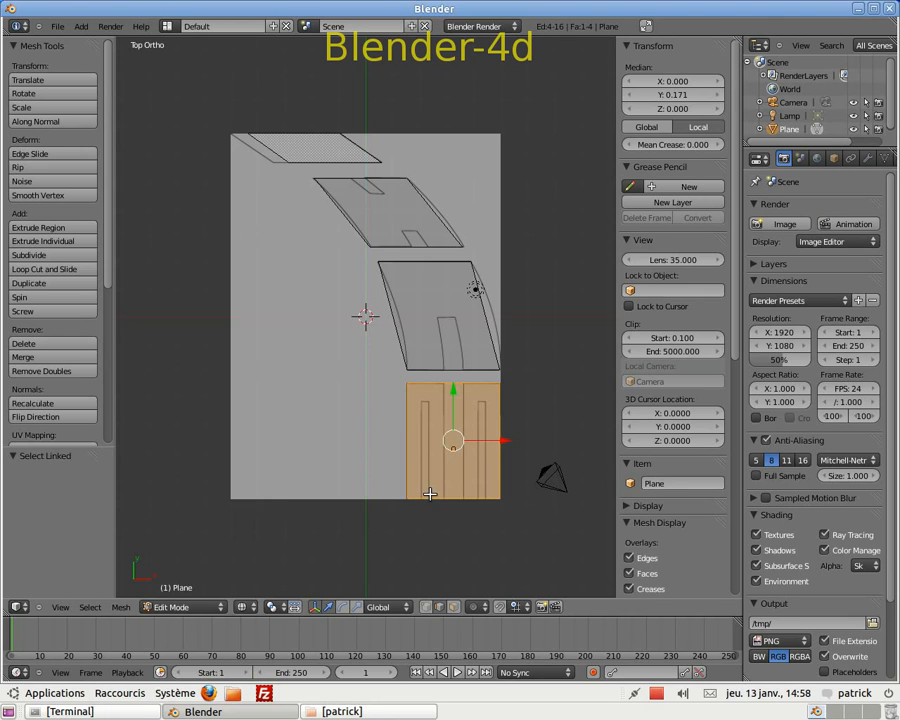
key(ctrl+r)
click(430, 446)
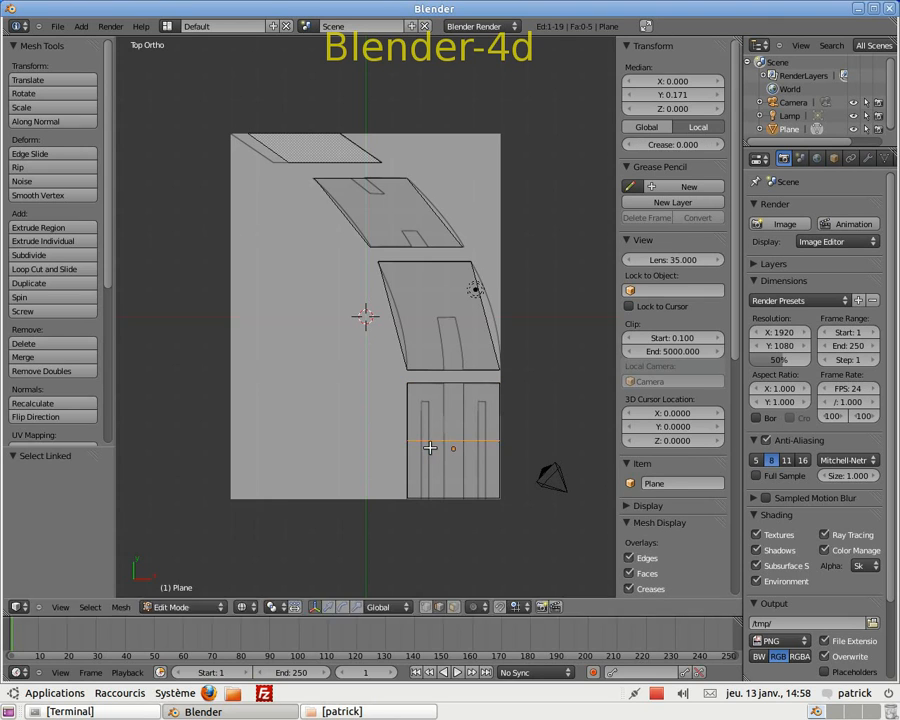
click(428, 404)
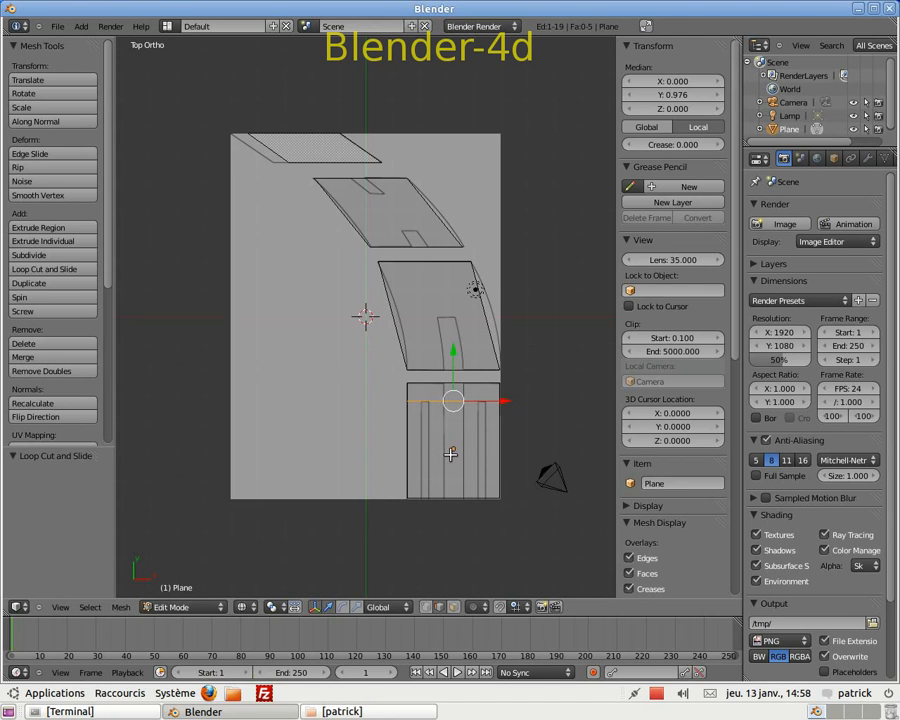
Step: Add two lengthwise loop cuts to the lowest block along the central groove's sides, at about X -0.20 and 0.215
key(ctrl+r)
click(450, 454)
click(441, 455)
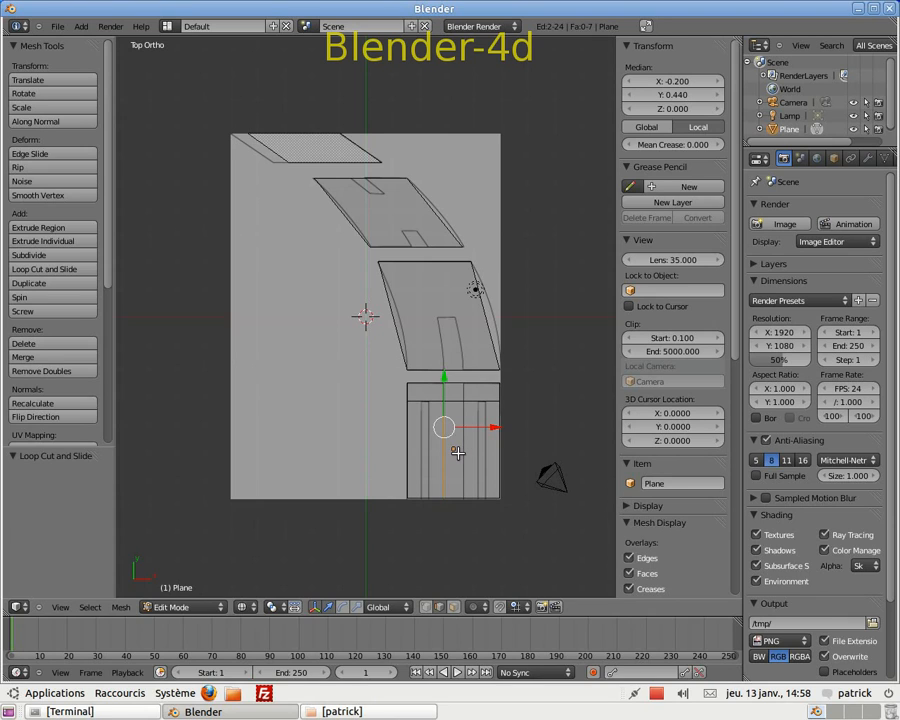
key(ctrl+r)
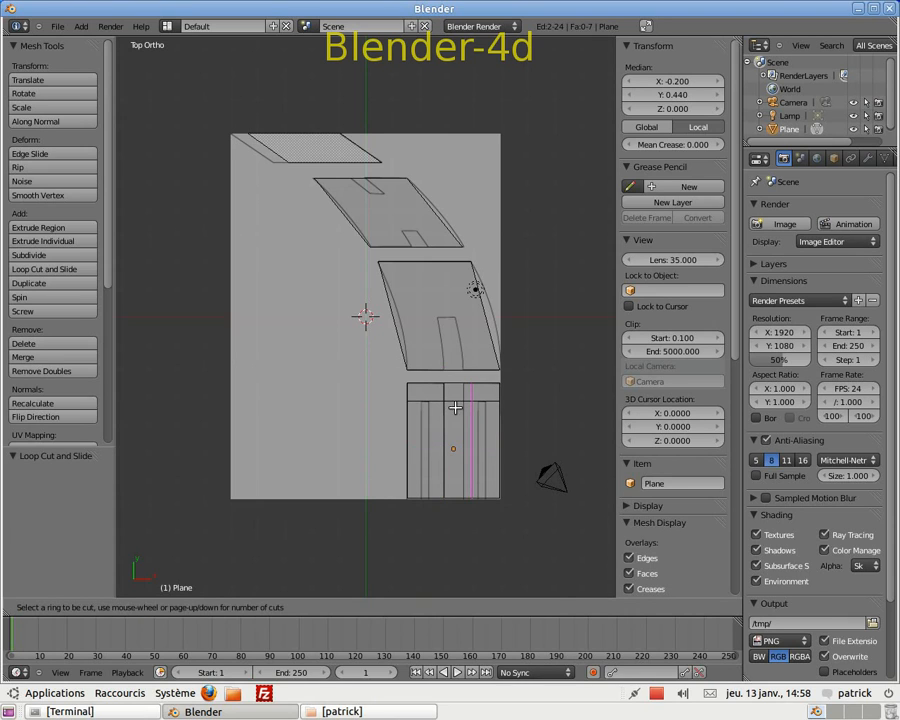
click(456, 403)
click(456, 401)
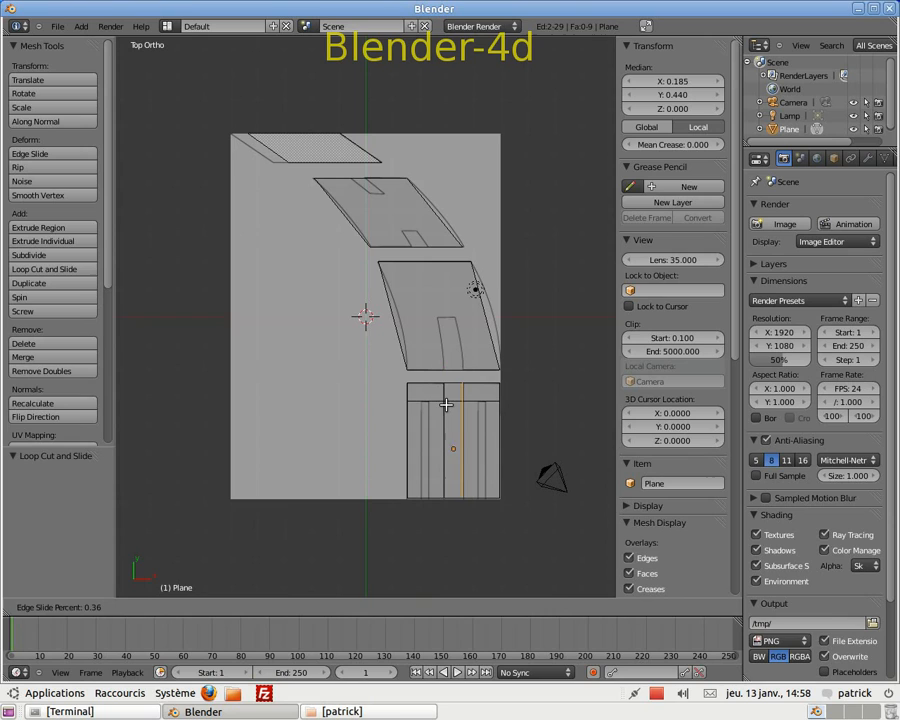
click(446, 404)
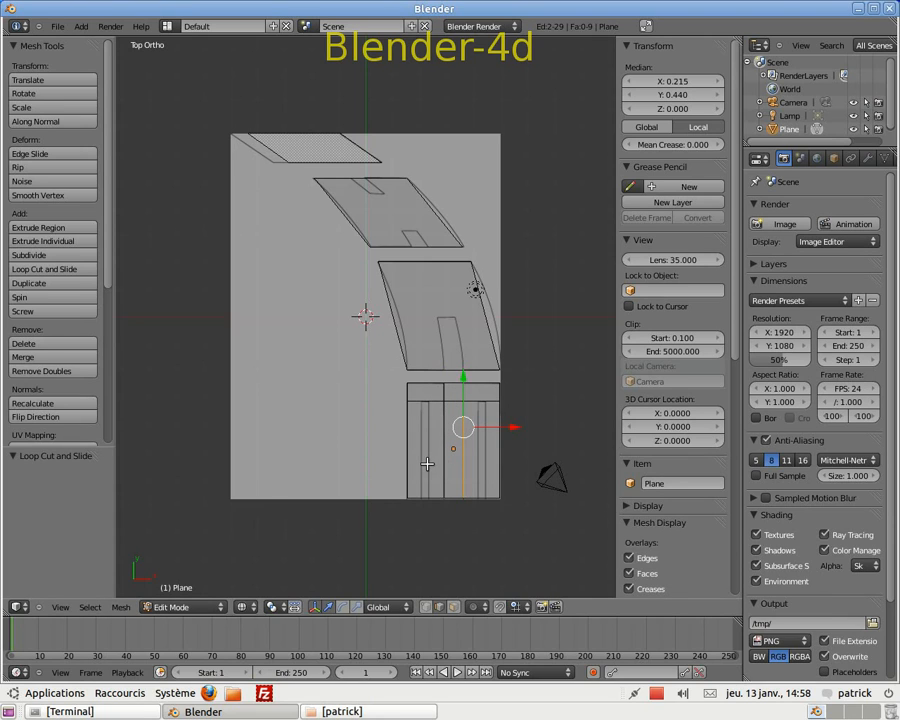
Step: Add two lengthwise loop cuts around the lowest block's left groove, at about X -0.53 and -0.72
key(ctrl+r)
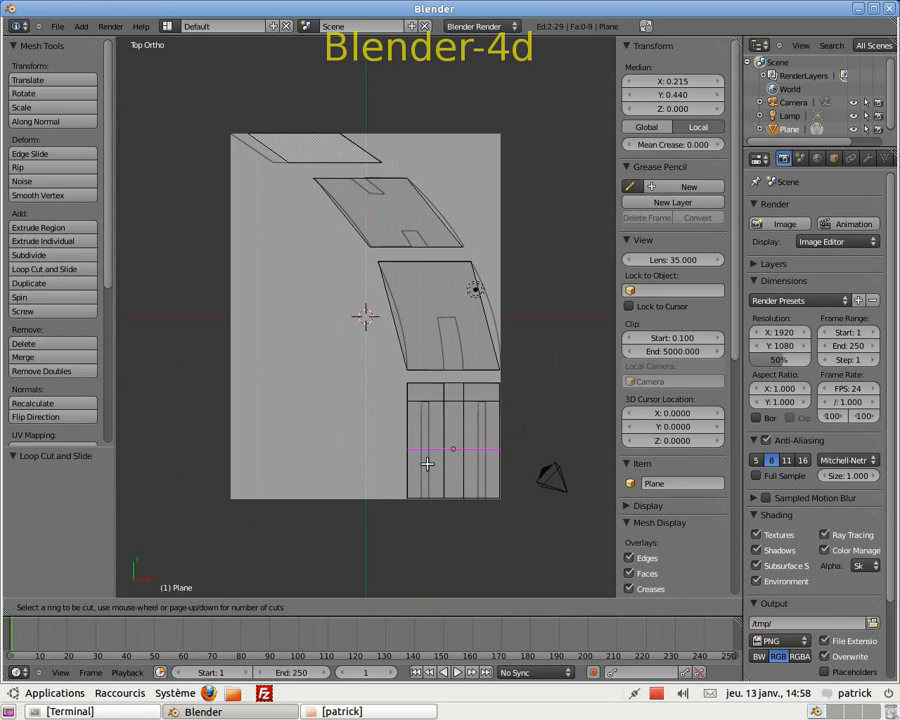
click(431, 408)
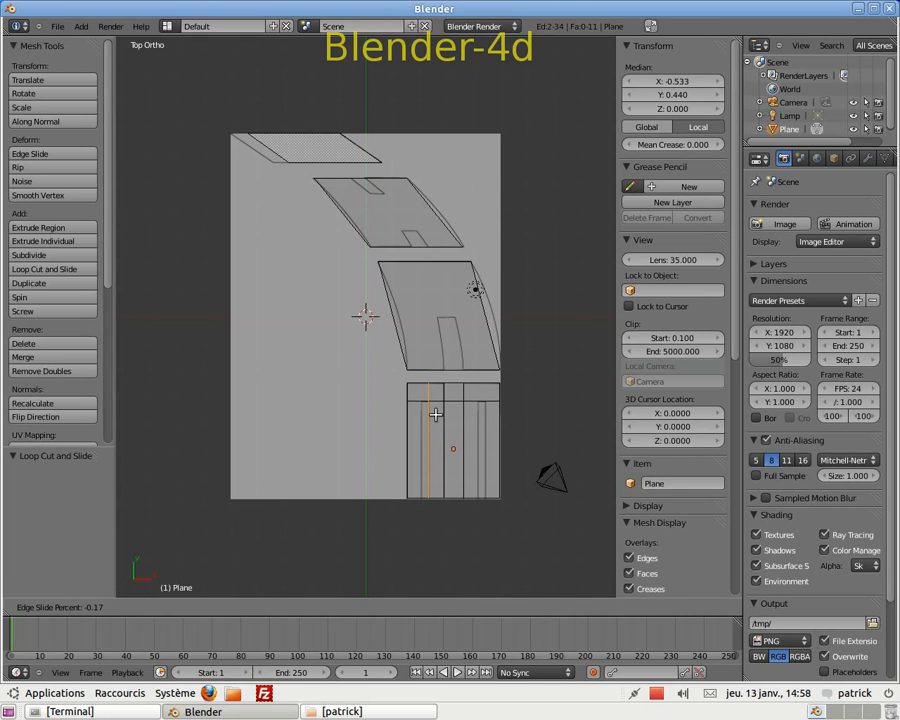
click(435, 414)
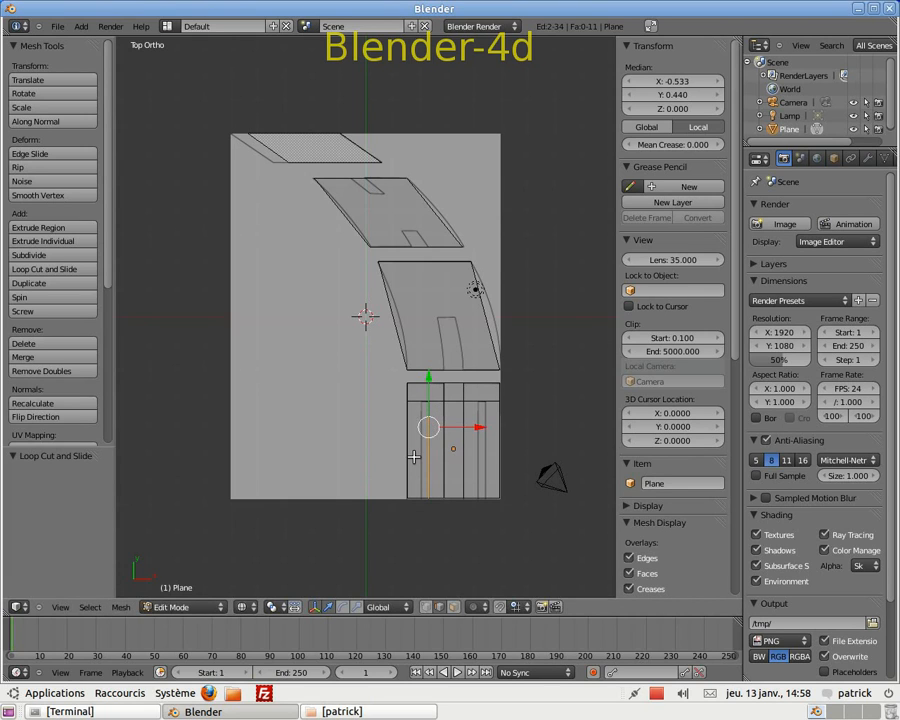
key(ctrl+r)
click(417, 392)
click(421, 397)
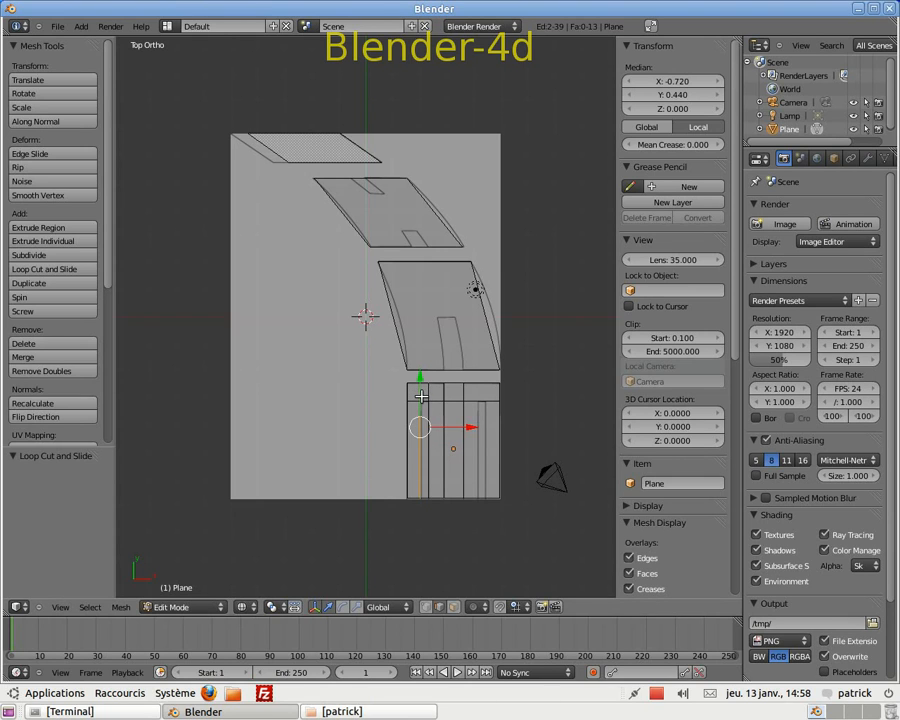
Step: Add two lengthwise loop cuts around the lowest block's right groove, at about X 0.48 and 0.74
key(ctrl+r)
click(475, 412)
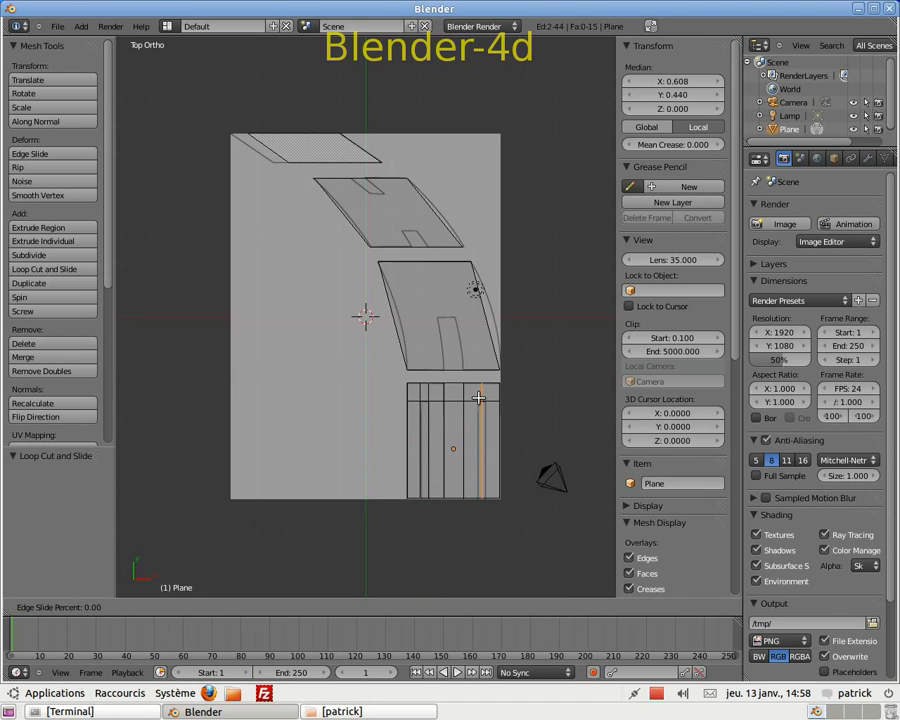
click(472, 410)
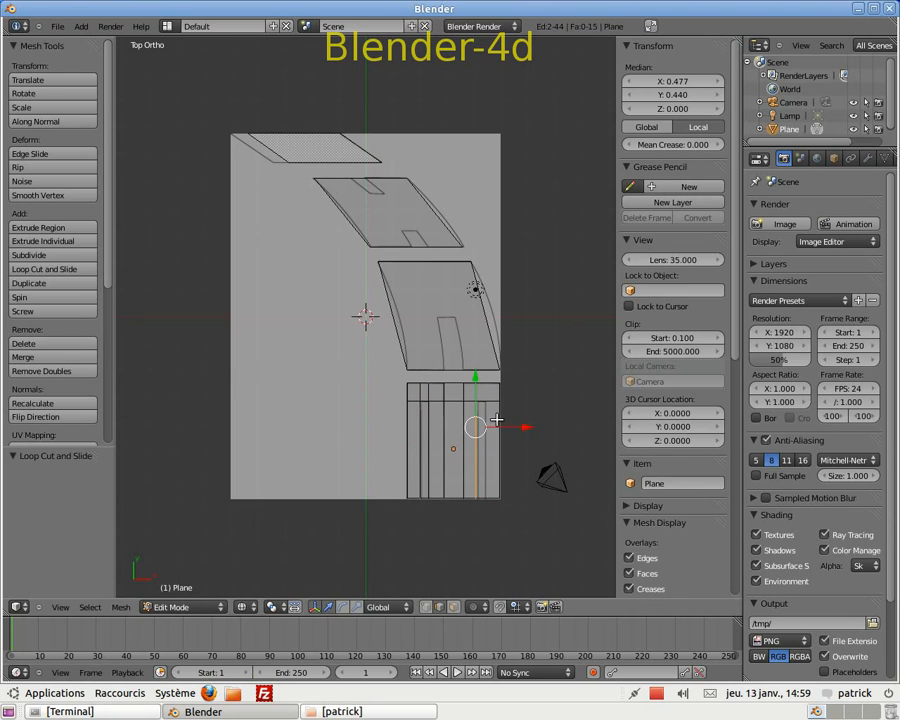
key(ctrl+r)
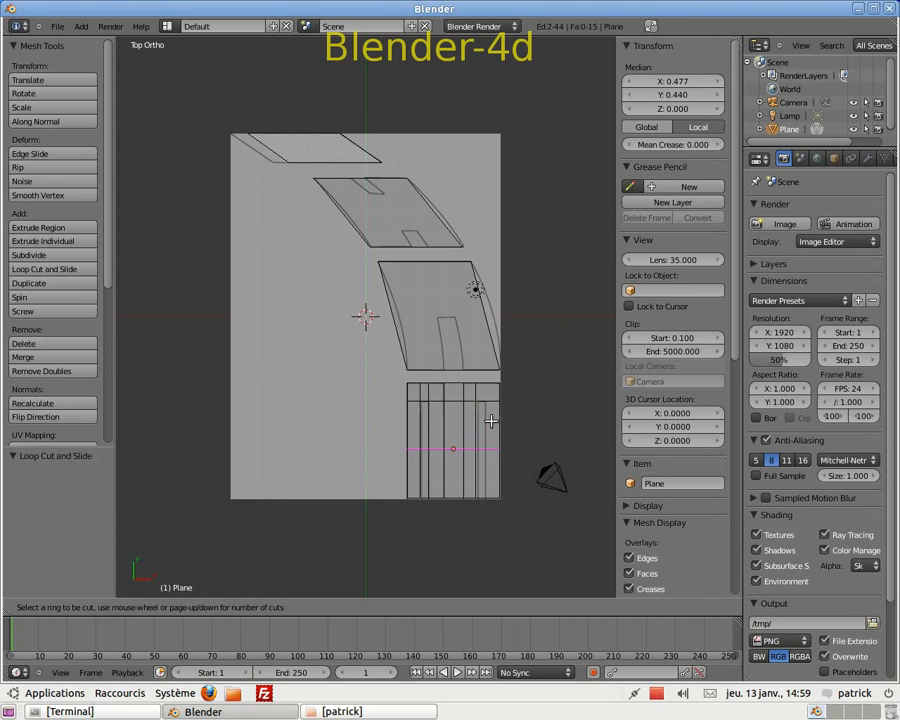
click(490, 402)
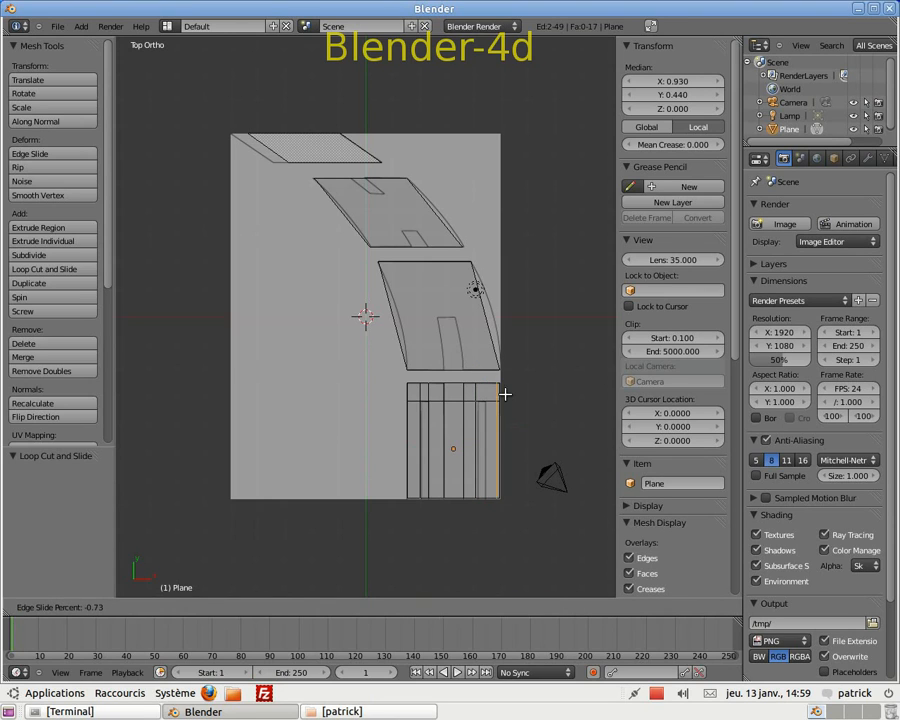
click(488, 394)
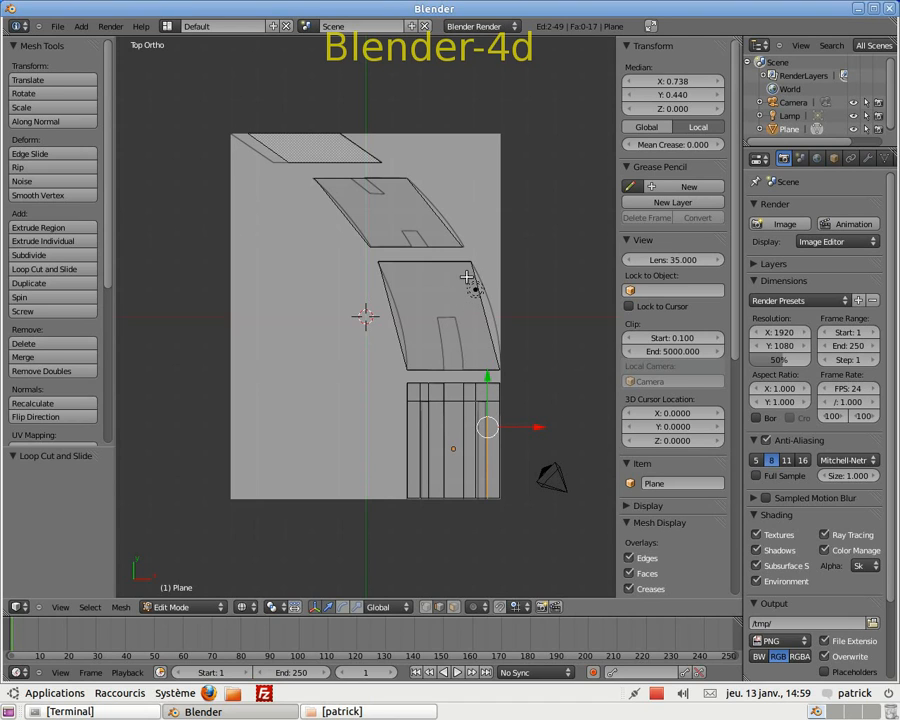
Step: Add a crosswise loop cut to the second block at its groove's upper end and shift it about 0.26 along X to follow the curve
key(a)
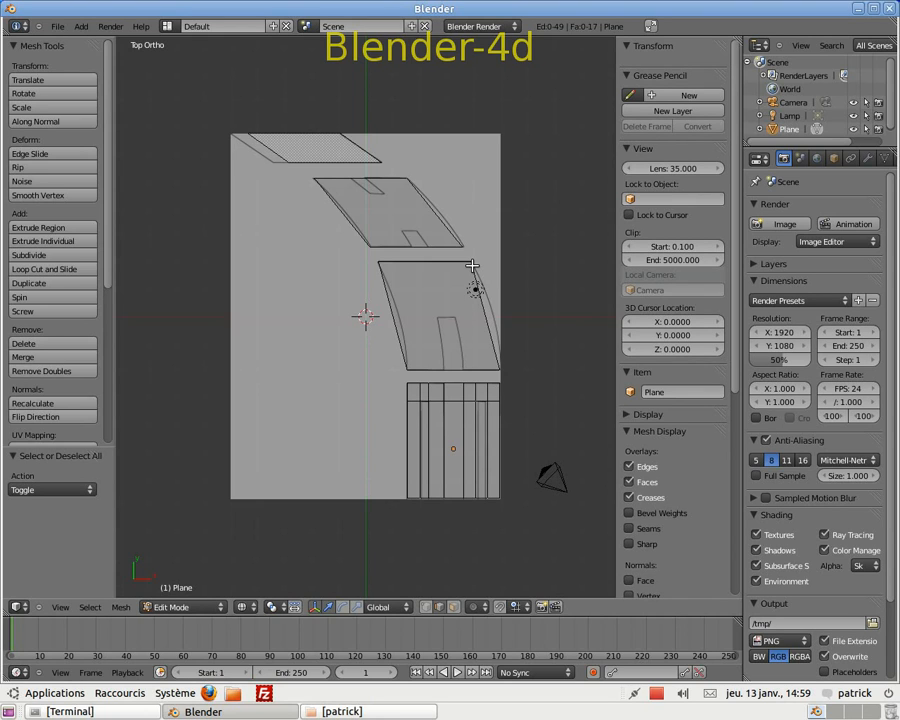
key(l)
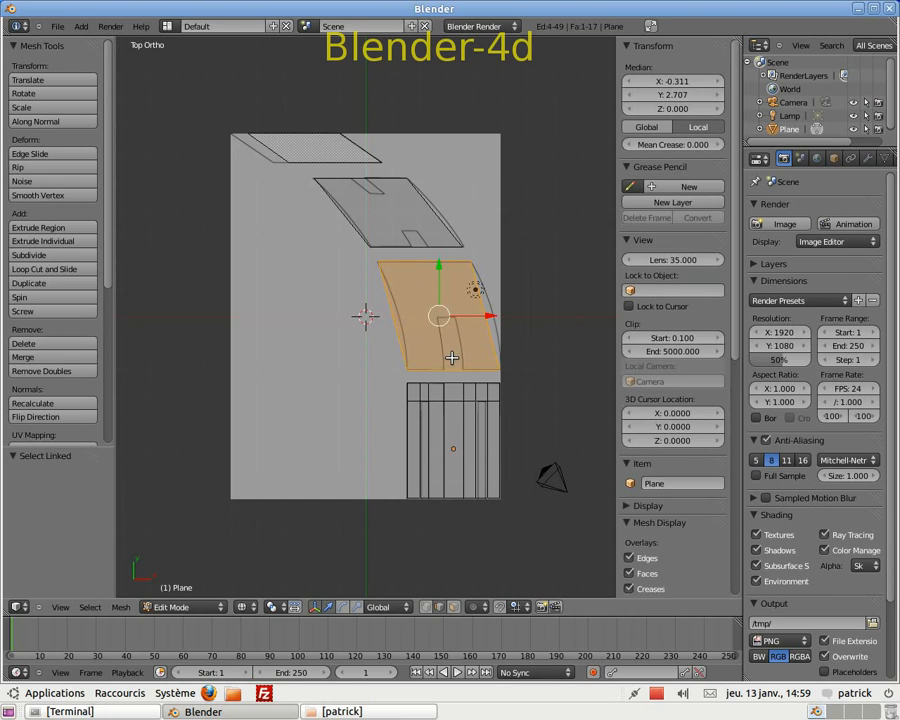
key(ctrl+r)
click(457, 318)
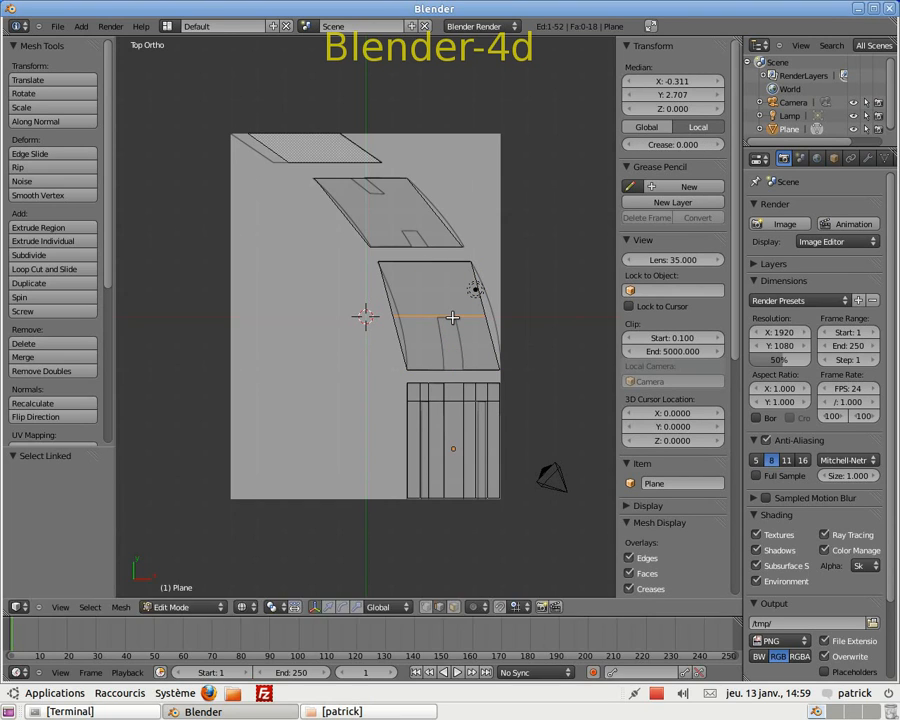
click(488, 316)
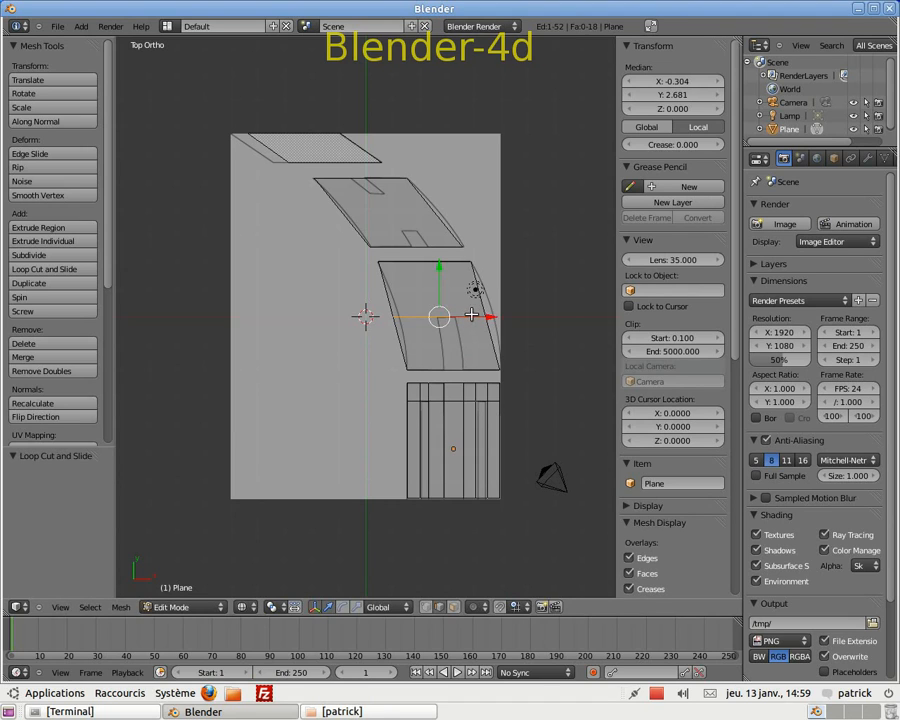
drag(491, 316, 497, 315)
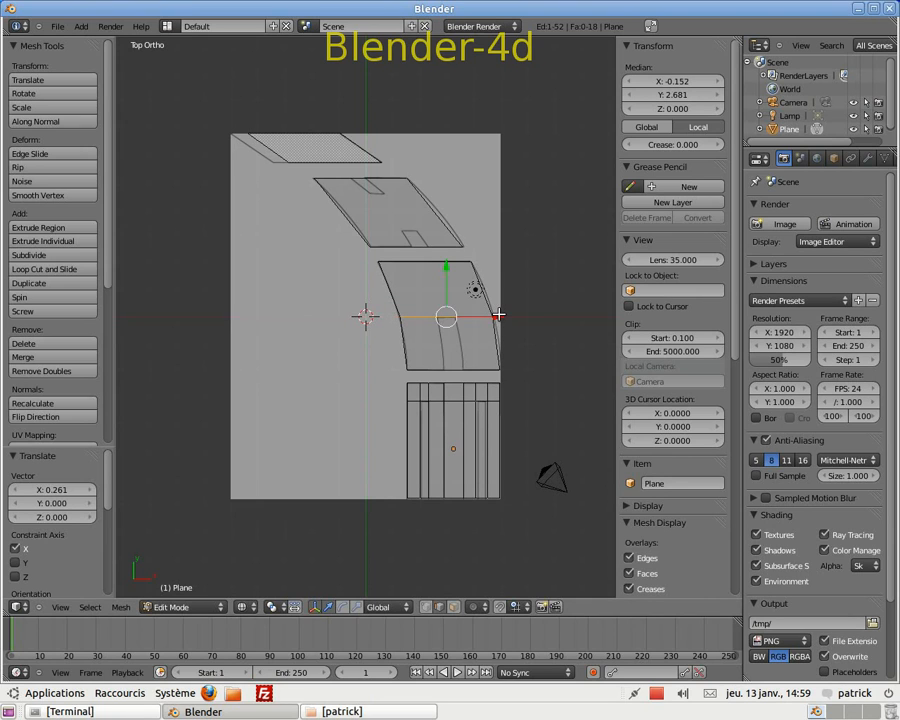
Step: Add two lengthwise loop cuts to the second block along its central groove's sides, at median X about -0.43 and -0.04
key(ctrl+r)
click(463, 365)
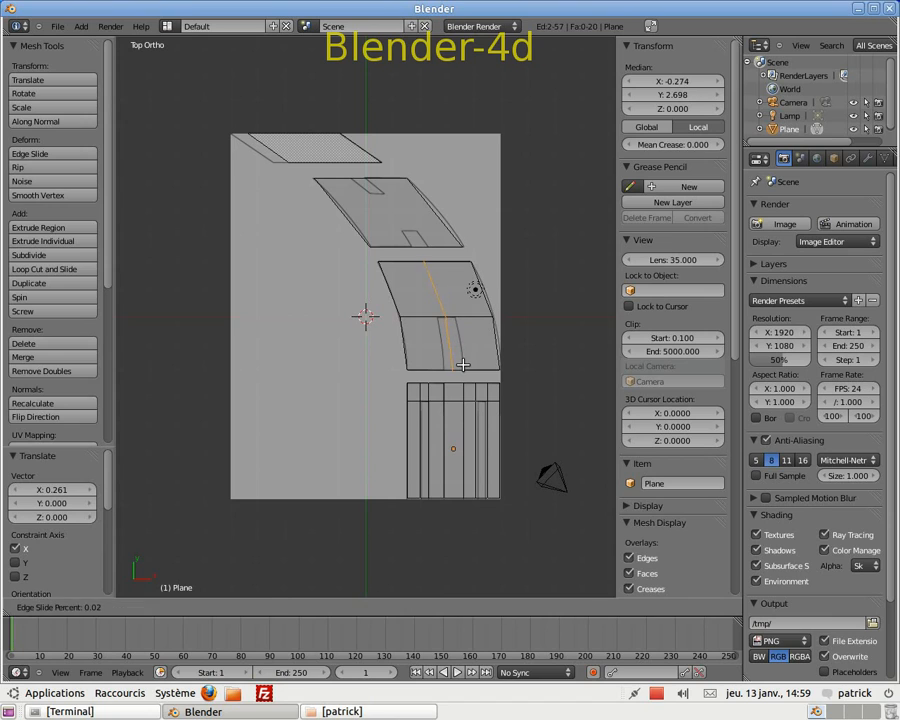
click(455, 364)
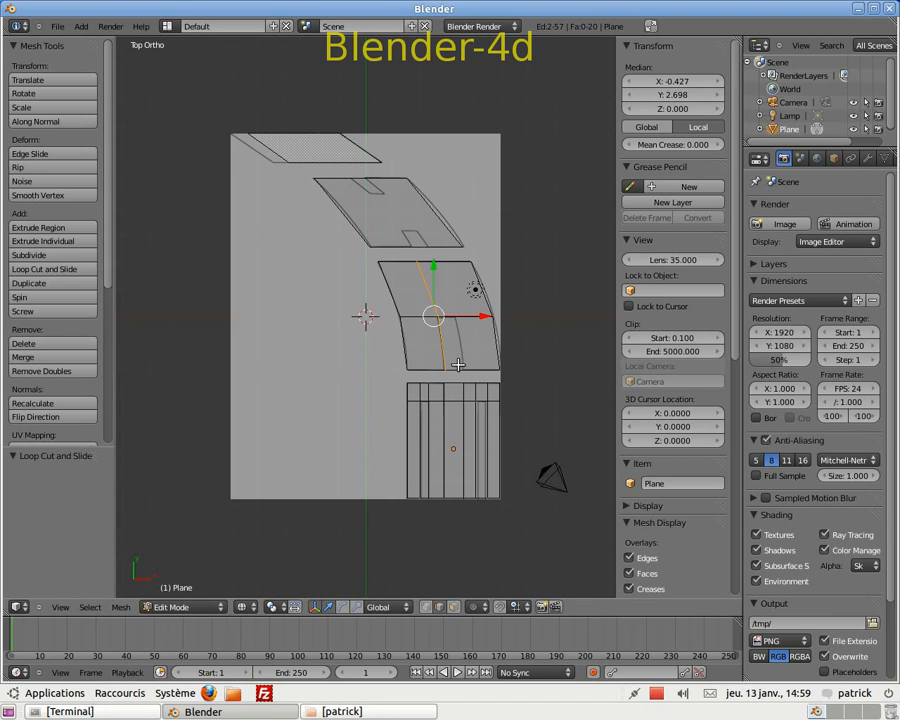
key(ctrl+r)
click(468, 352)
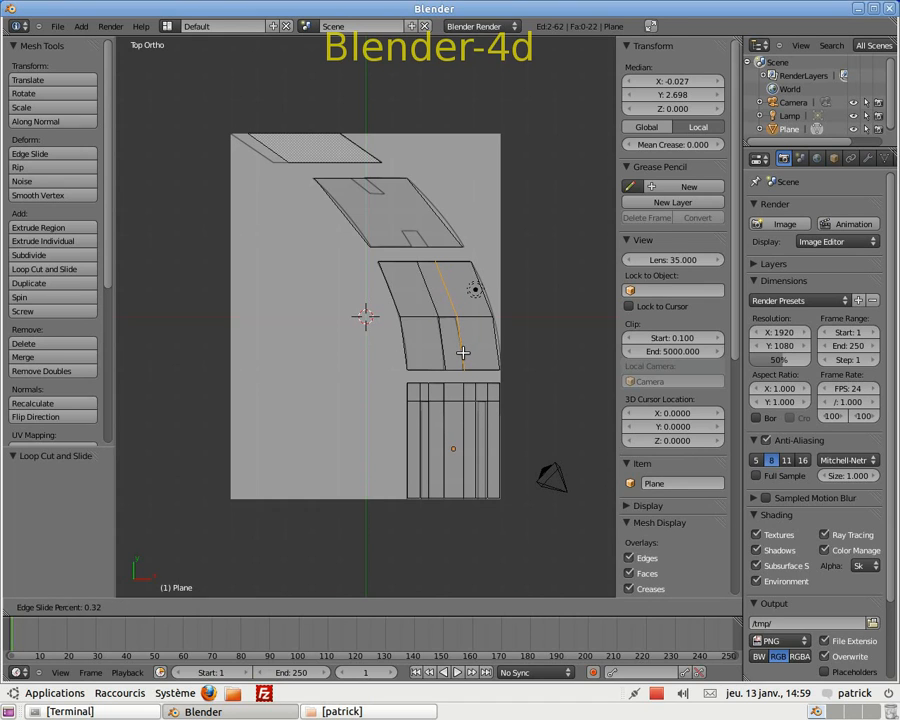
click(463, 351)
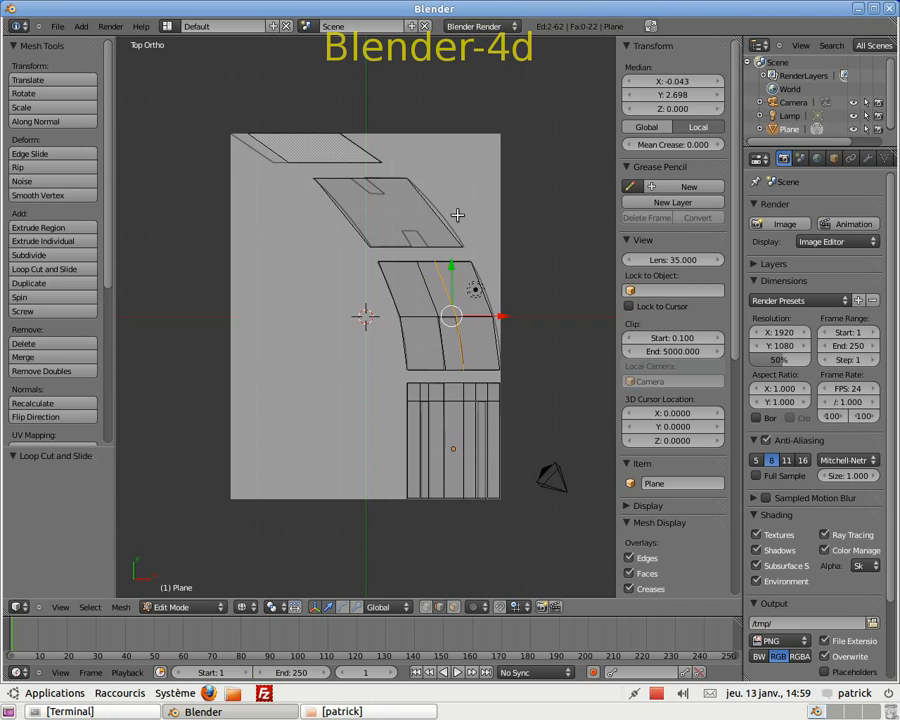
Step: Add two crosswise loop cuts to the third block at the inner ends of its grooves, at about Y 4.45 and 5.17
key(a)
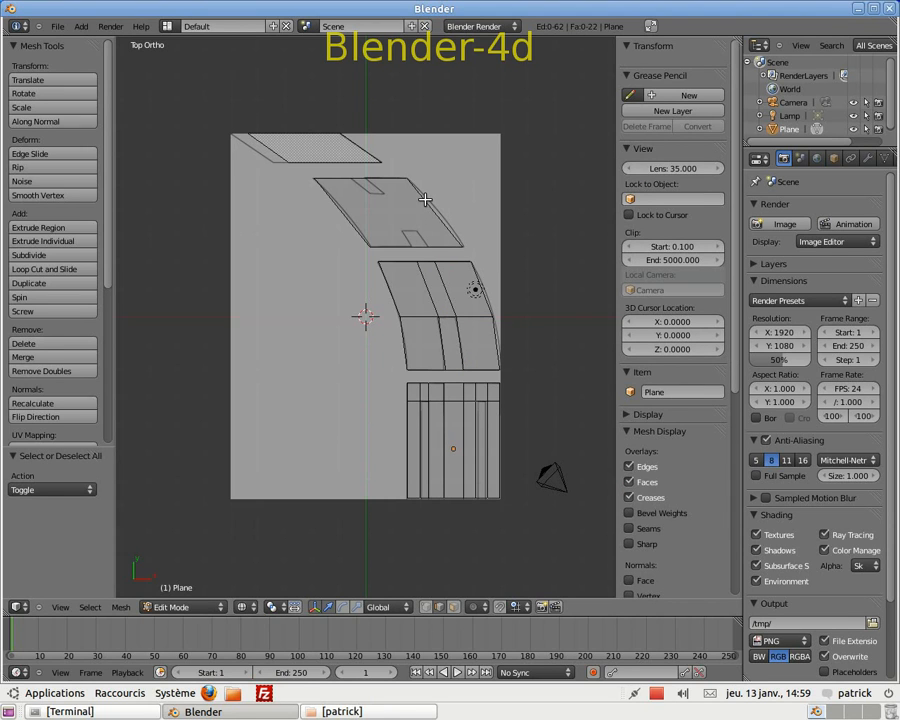
key(l)
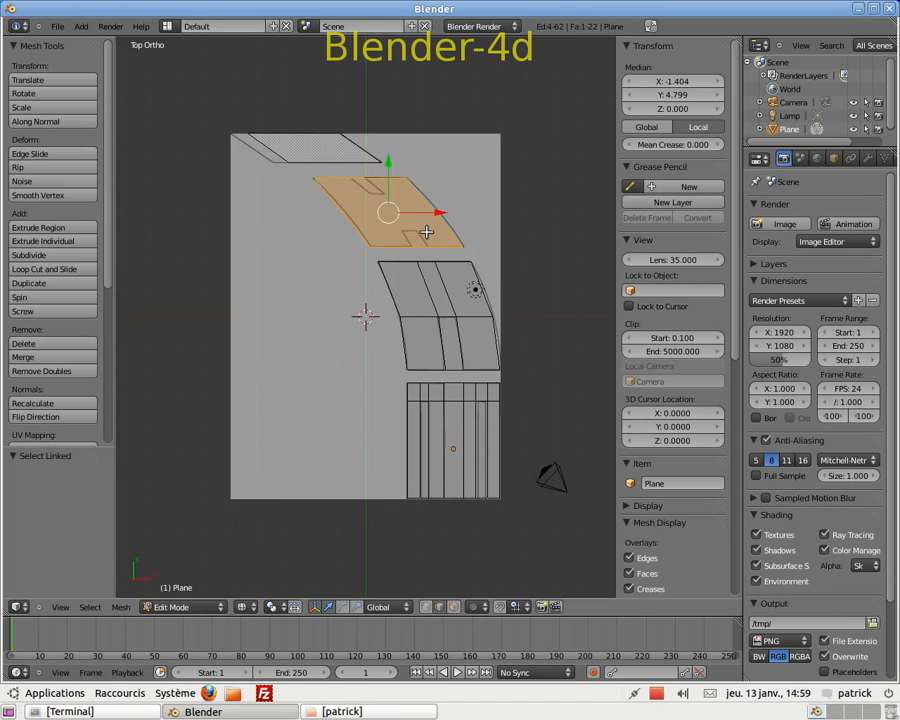
key(ctrl+r)
click(412, 216)
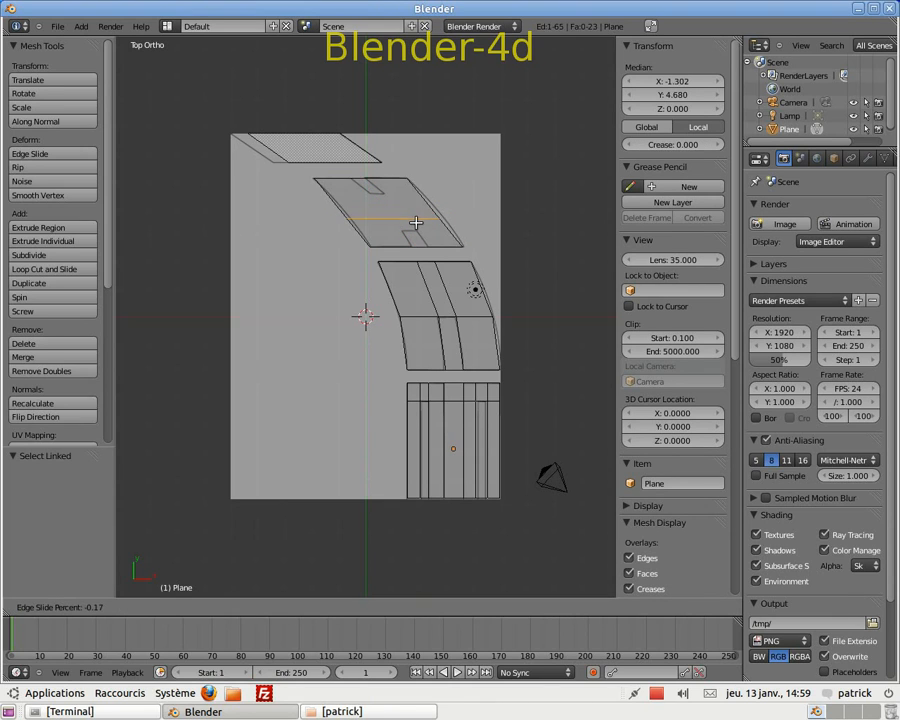
click(421, 235)
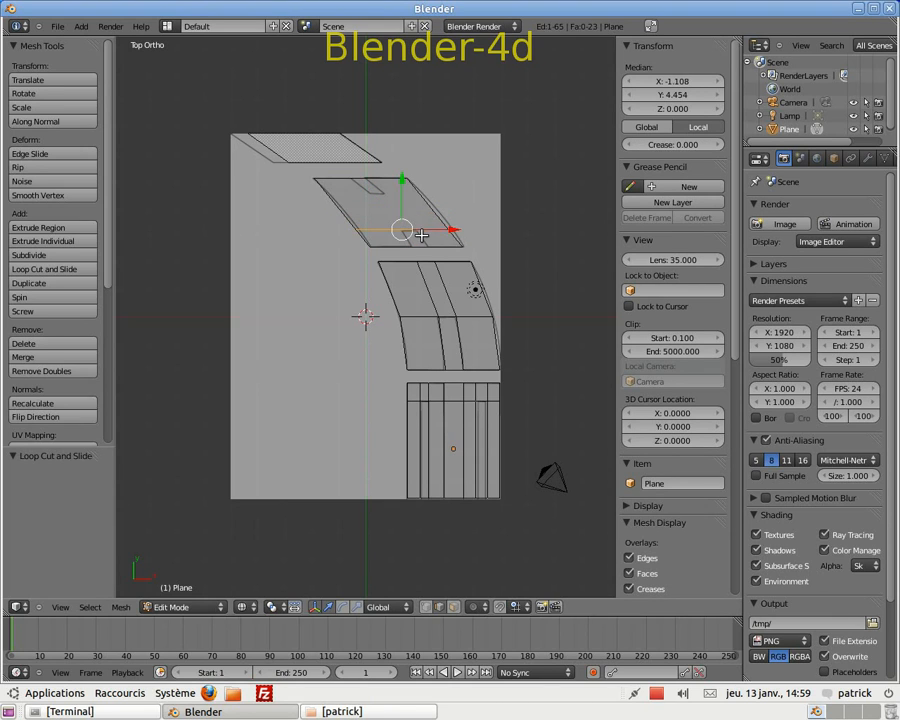
key(ctrl+r)
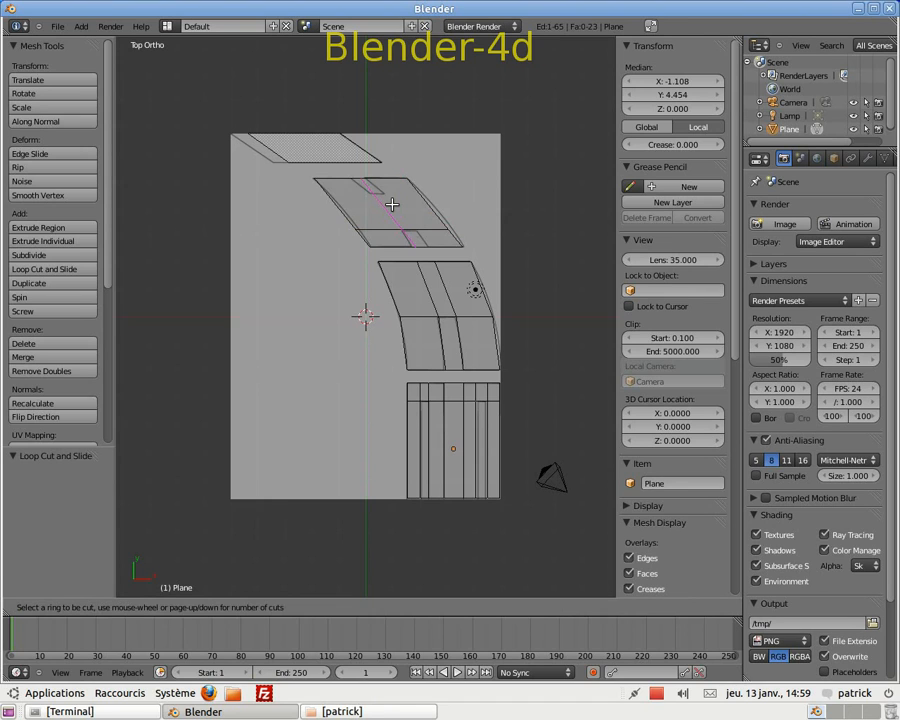
click(366, 202)
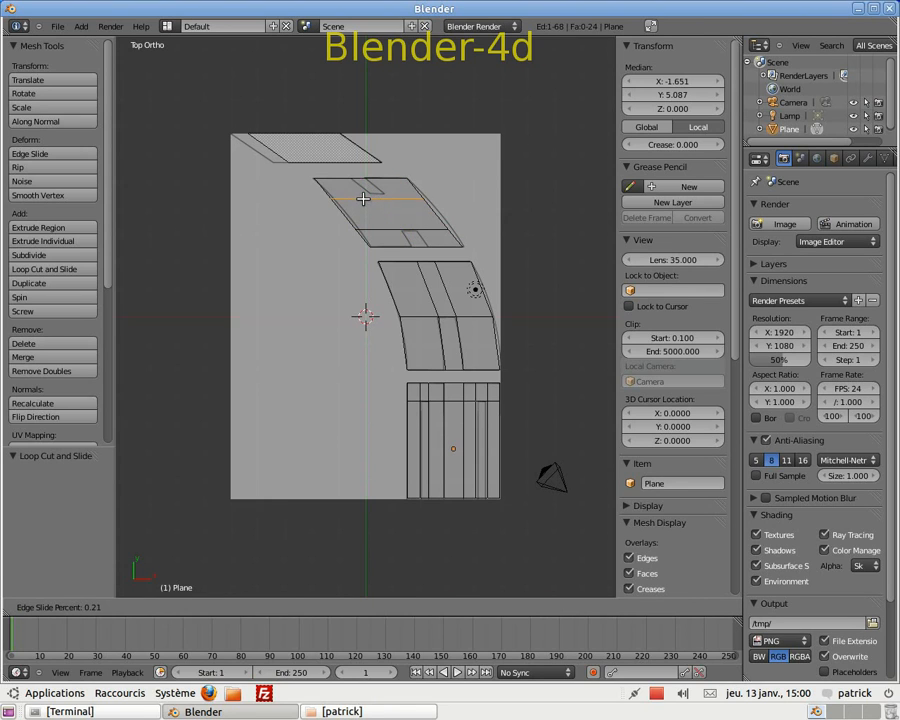
click(364, 193)
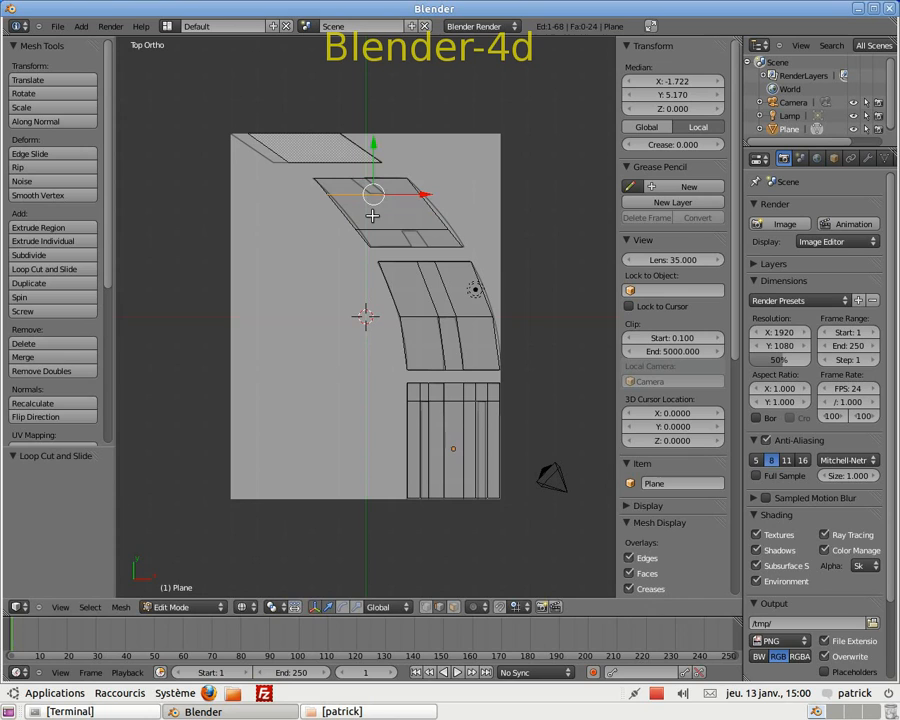
Step: Add two lengthwise loop cuts to the third block along its groove sides, at median X about -1.50 and -1.13
key(ctrl+r)
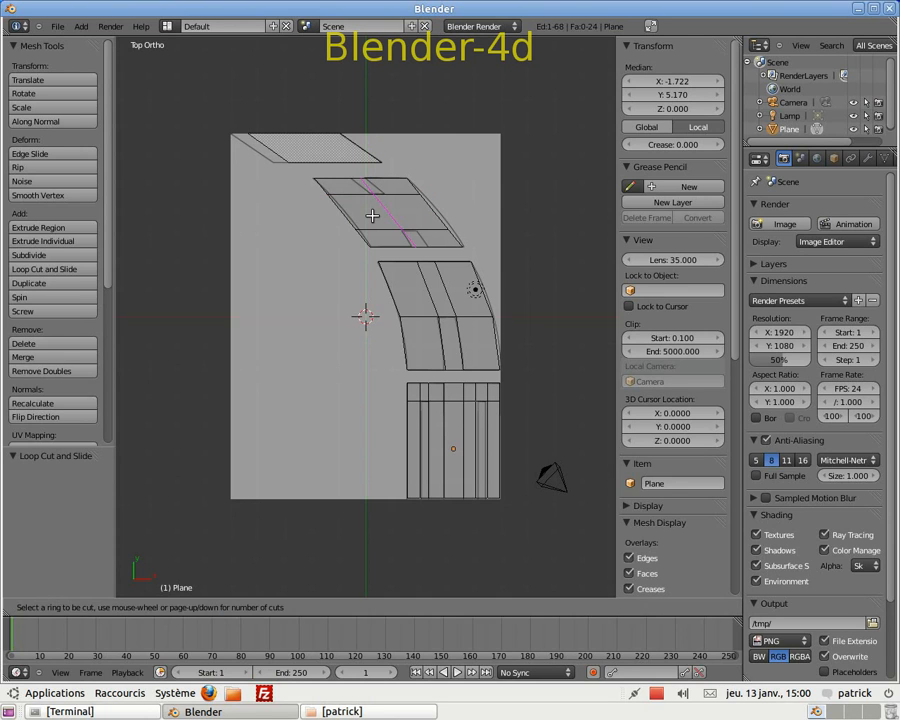
click(372, 216)
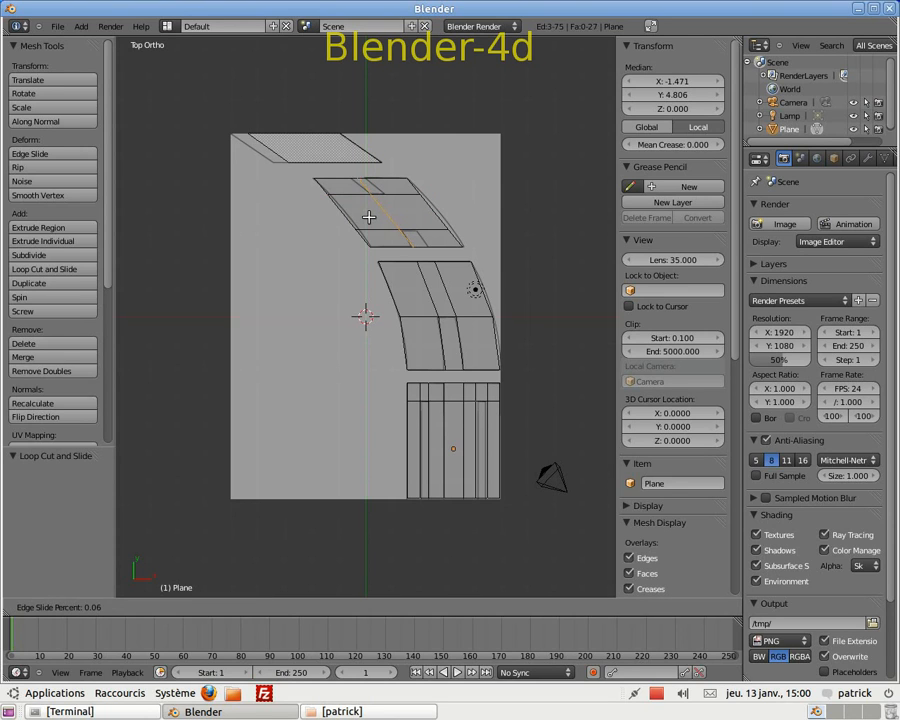
click(368, 217)
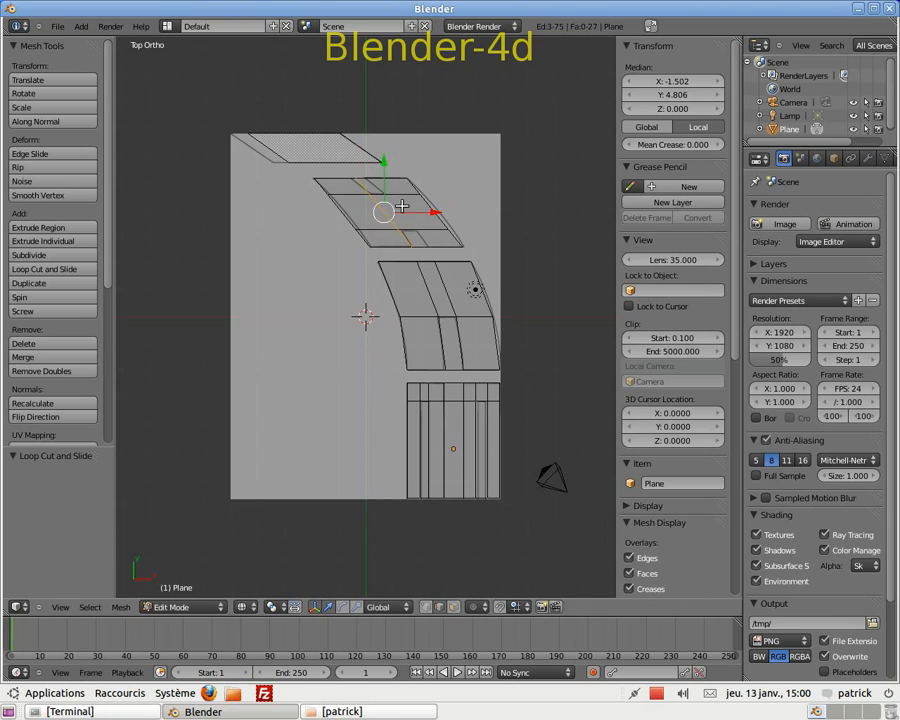
key(ctrl+r)
click(401, 206)
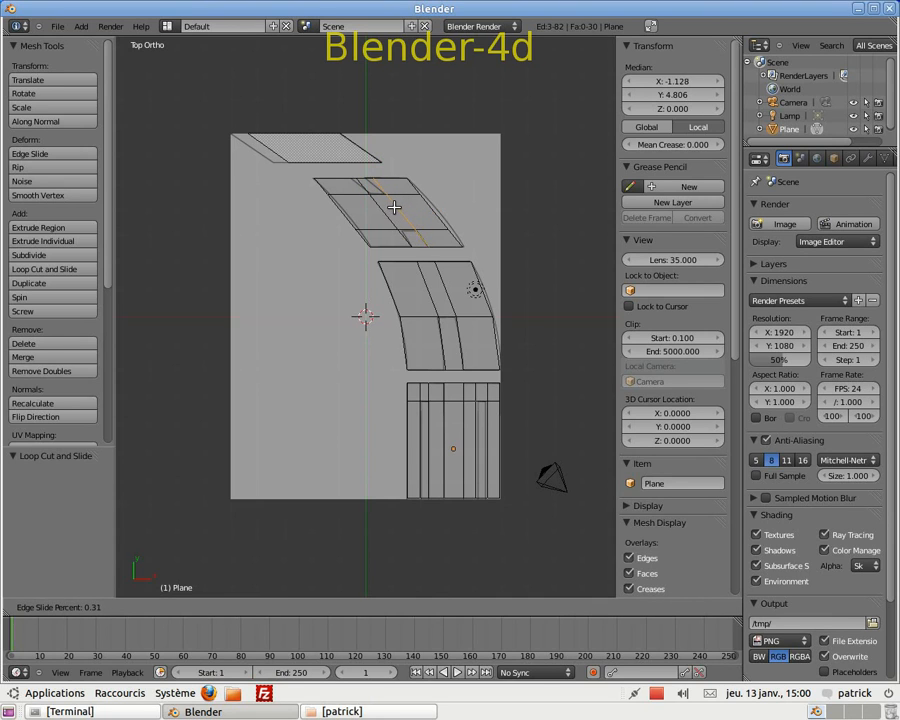
click(395, 207)
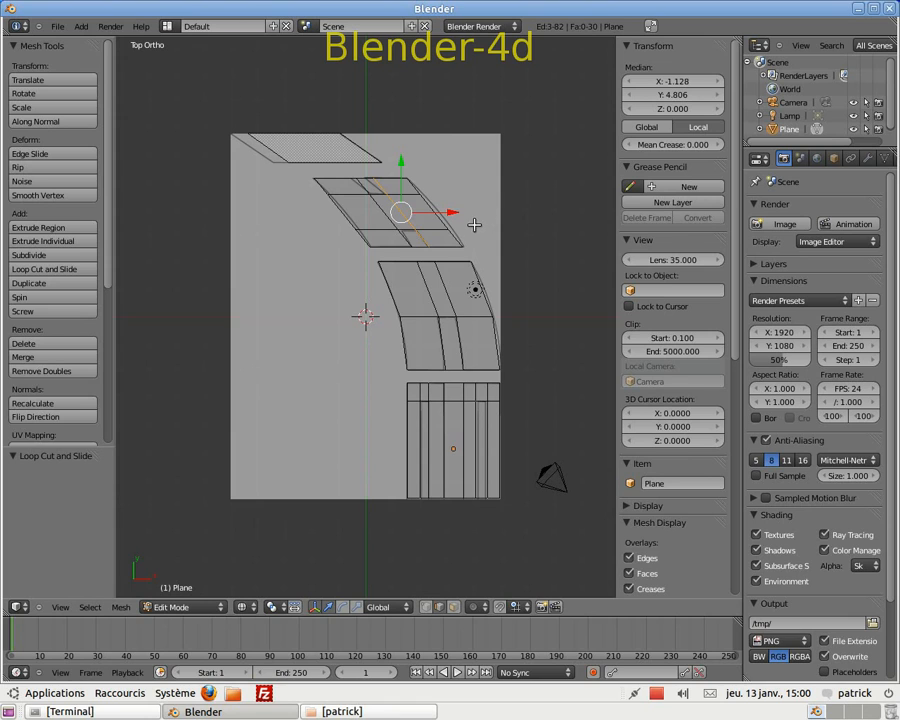
Step: Inspect the traced blocks outside edit mode and from a tilted view, and return to editing the mesh from the top
key(Tab)
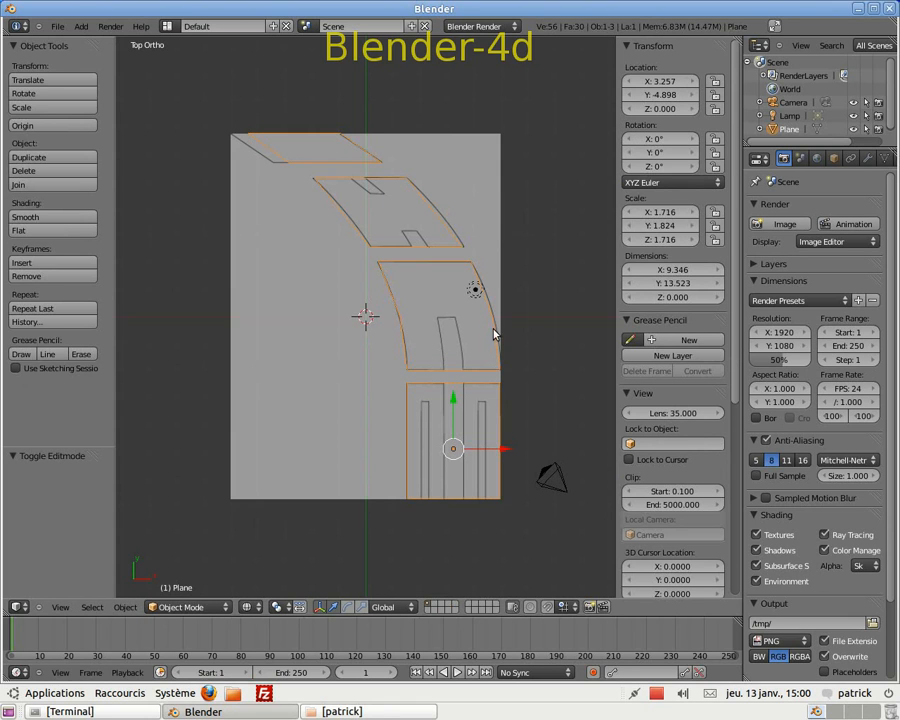
key(Tab)
key(Tab)
middle_drag(490, 351, 428, 358)
key(Tab)
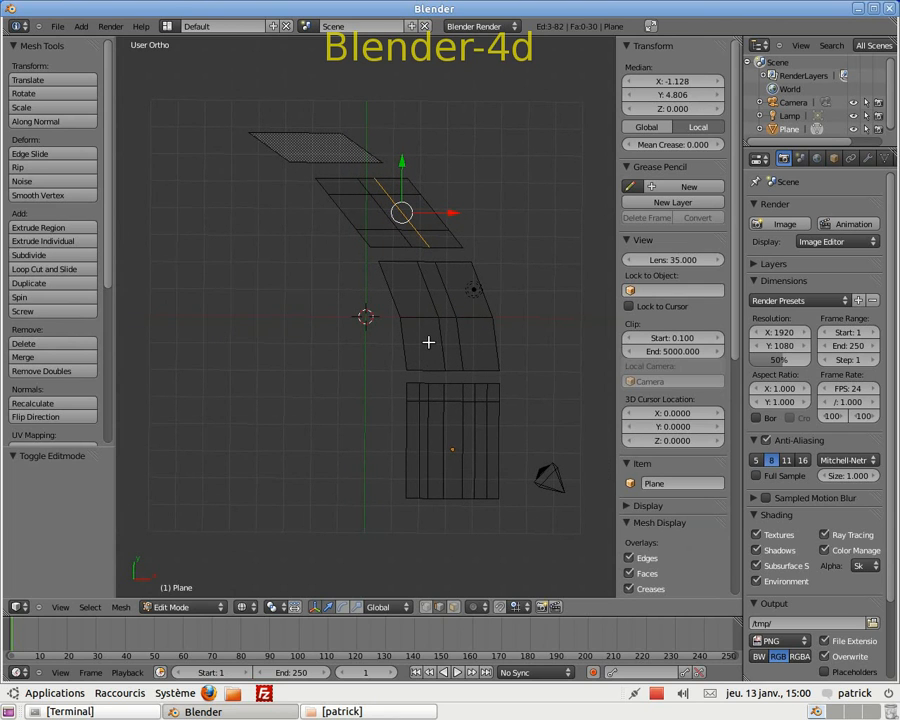
key(KP_7)
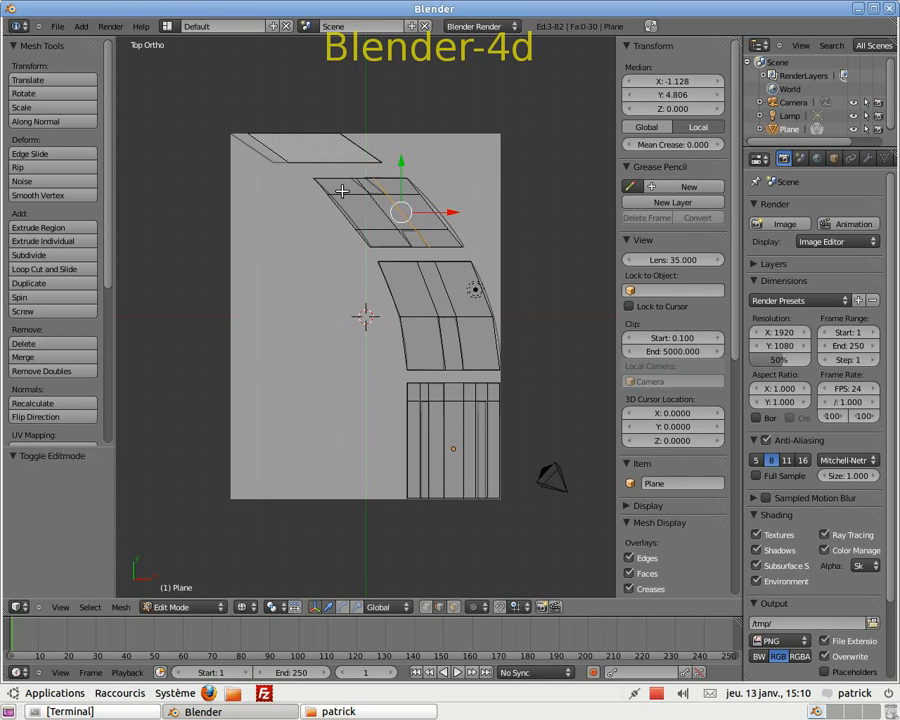
Step: Shift the third block's upper crosswise cut about 0.13 along X to follow the reference curve
key(a)
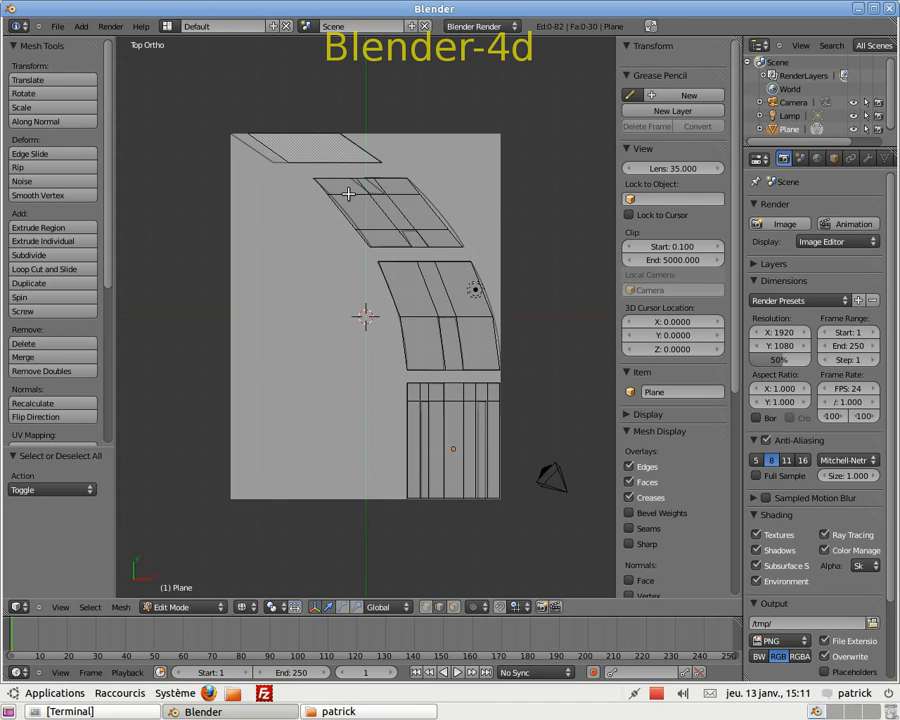
alt+right_click(348, 193)
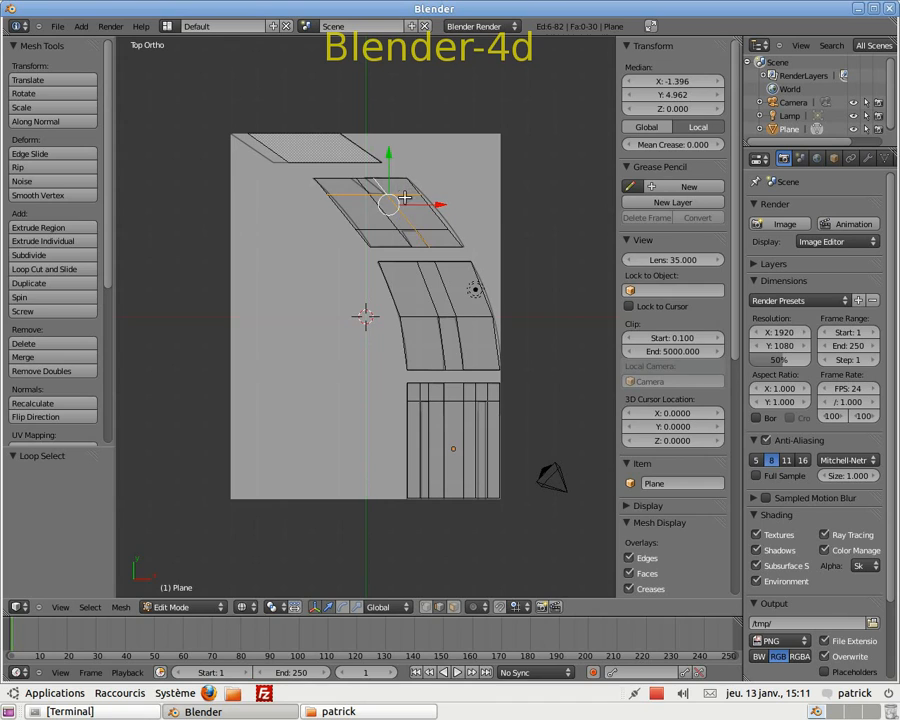
right_click(385, 195)
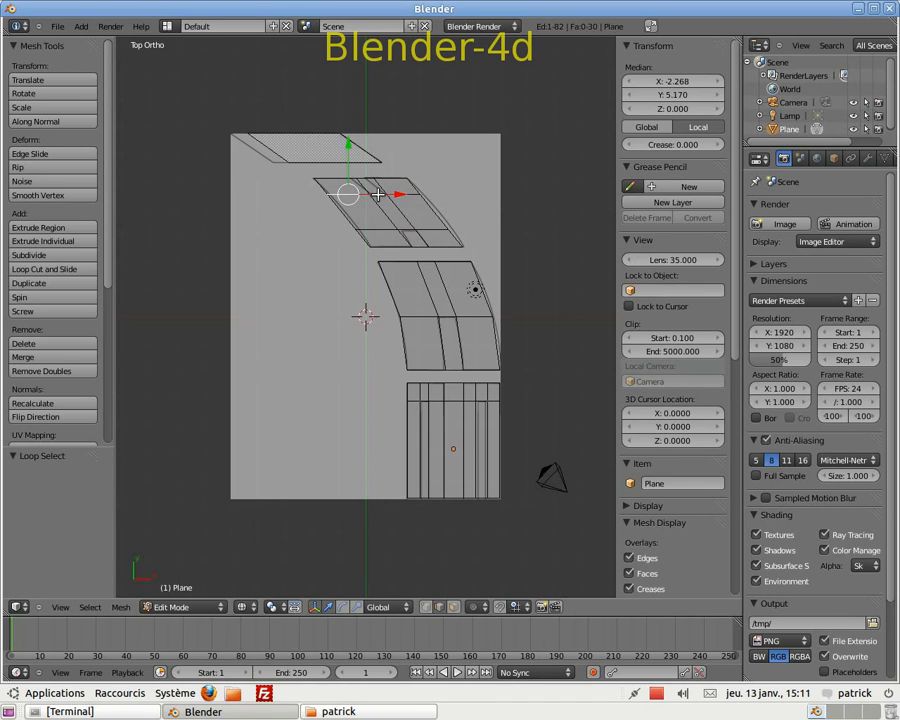
shift+right_click(398, 192)
shift+right_click(416, 193)
drag(430, 193, 433, 193)
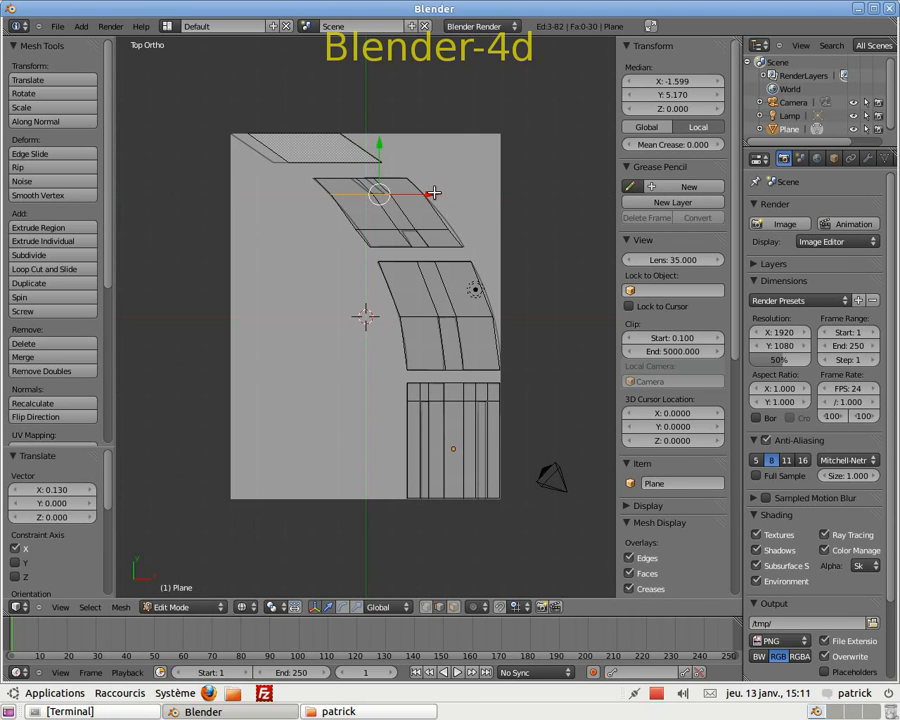
Step: Shift the third block's lower crosswise cut about 0.13 along X to follow the reference curve
right_click(405, 228)
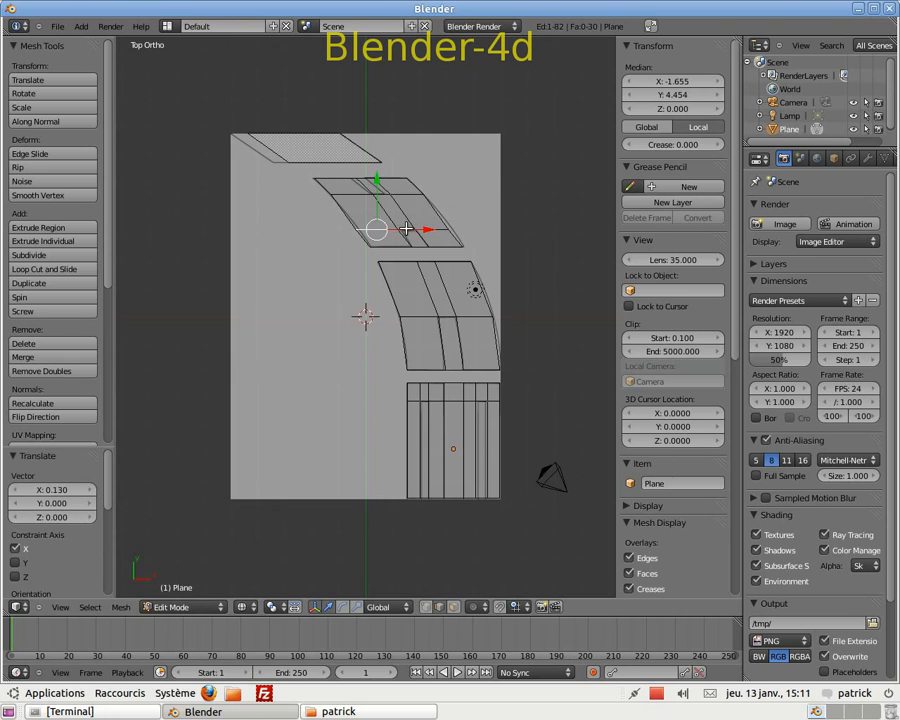
shift+right_click(406, 229)
shift+right_click(432, 228)
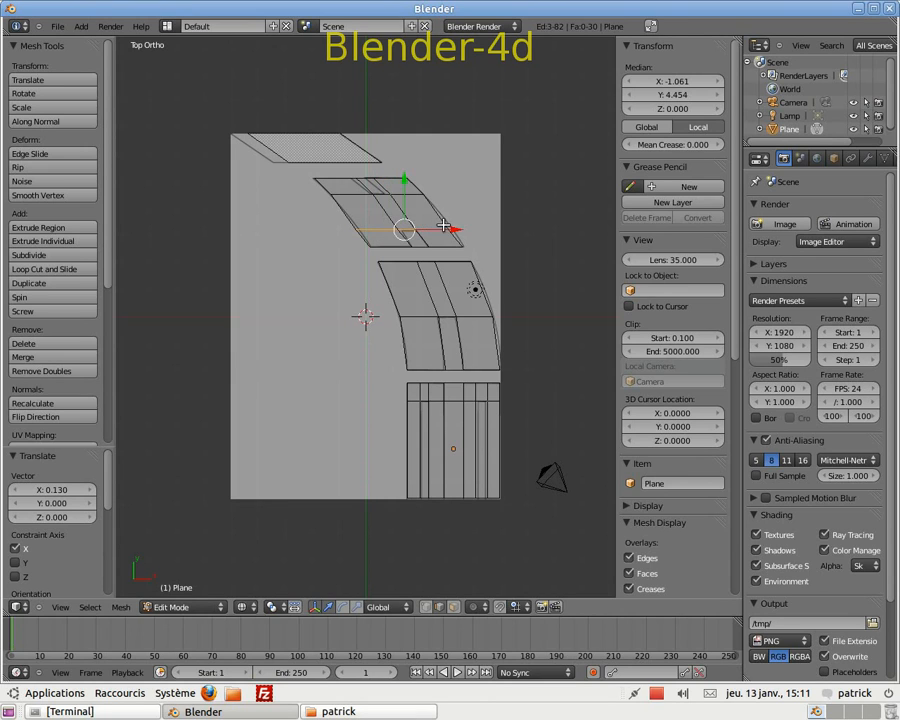
drag(454, 228, 459, 228)
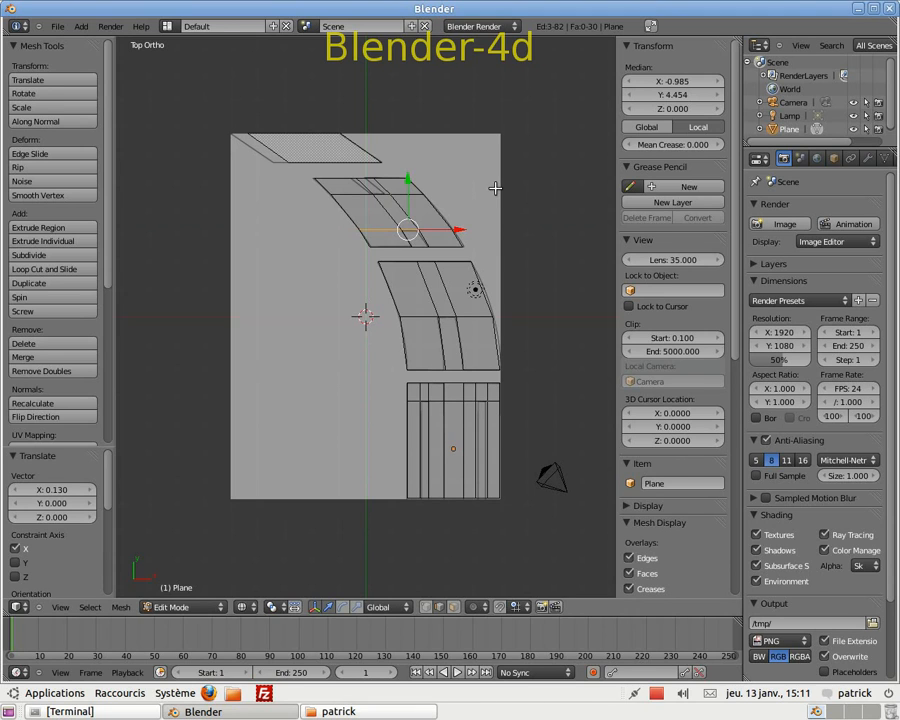
Step: Switch to face selection and select all faces of the lowest block except those of its central and two side grooves
key(Tab)
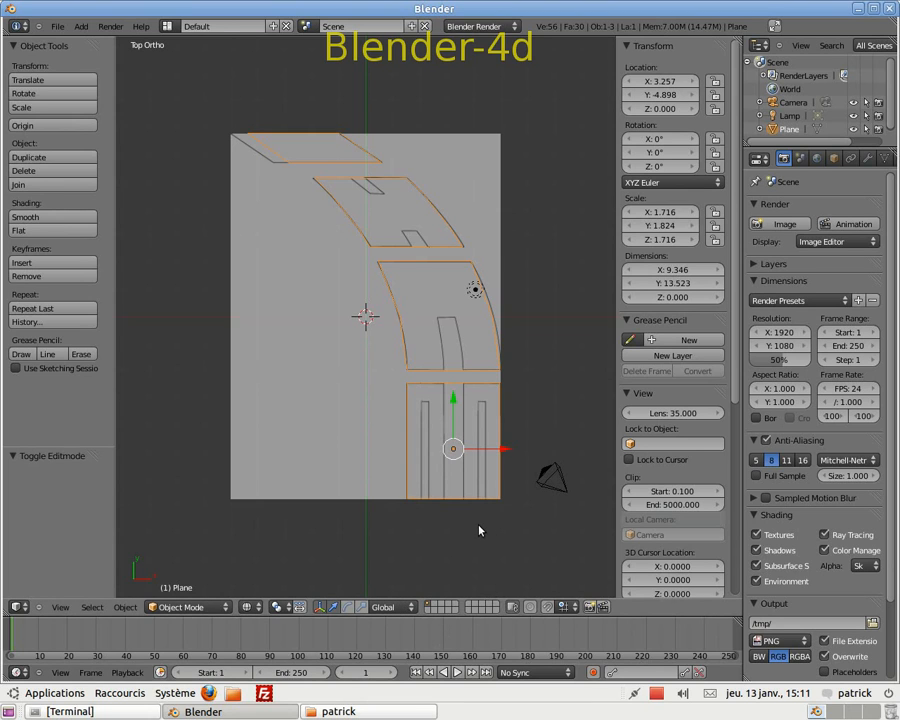
key(Tab)
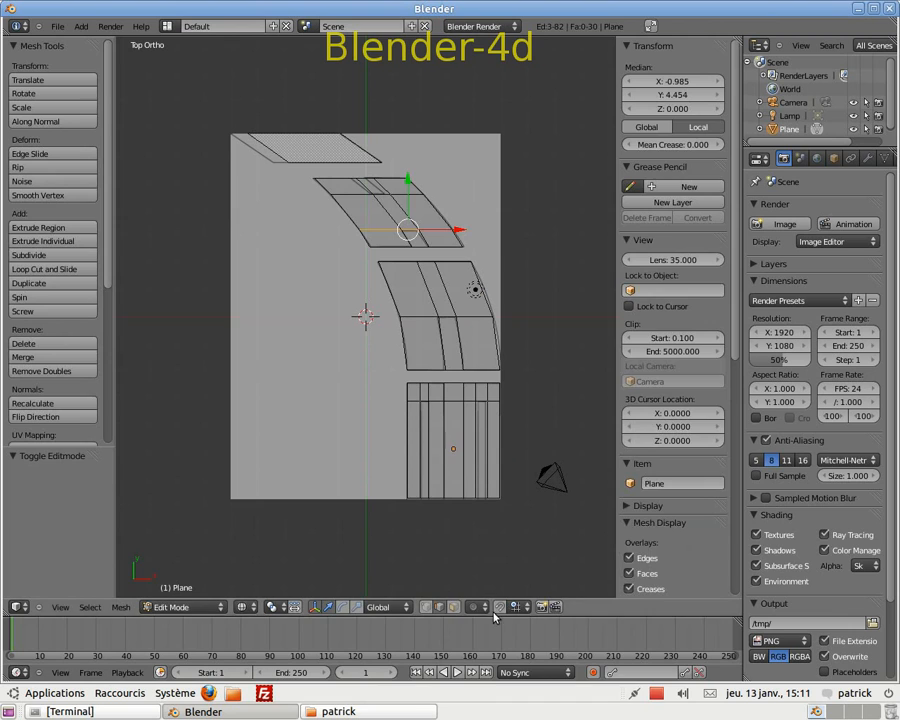
click(455, 607)
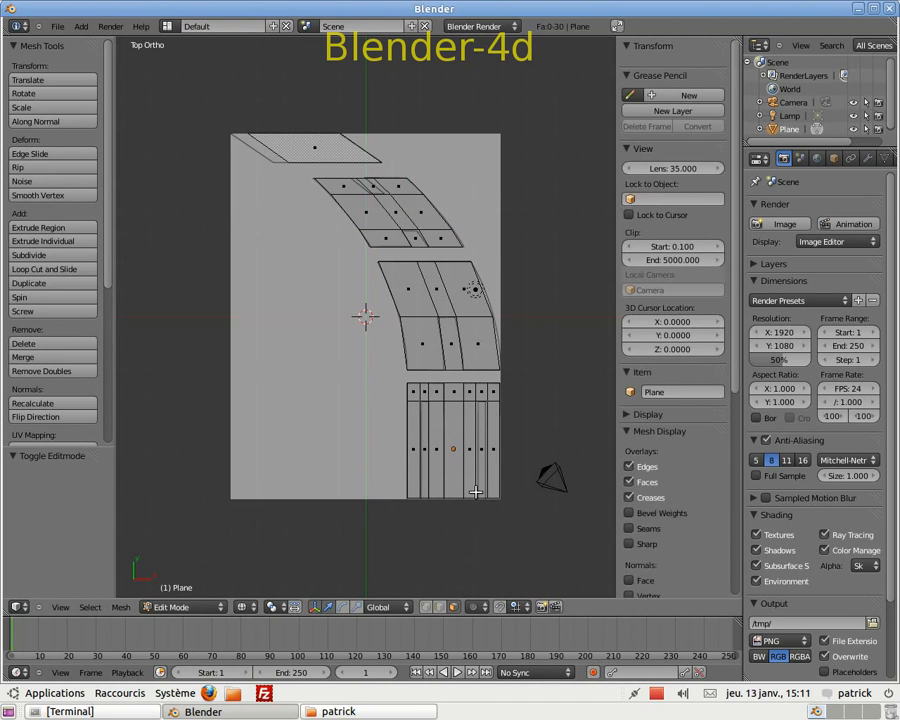
right_click(414, 451)
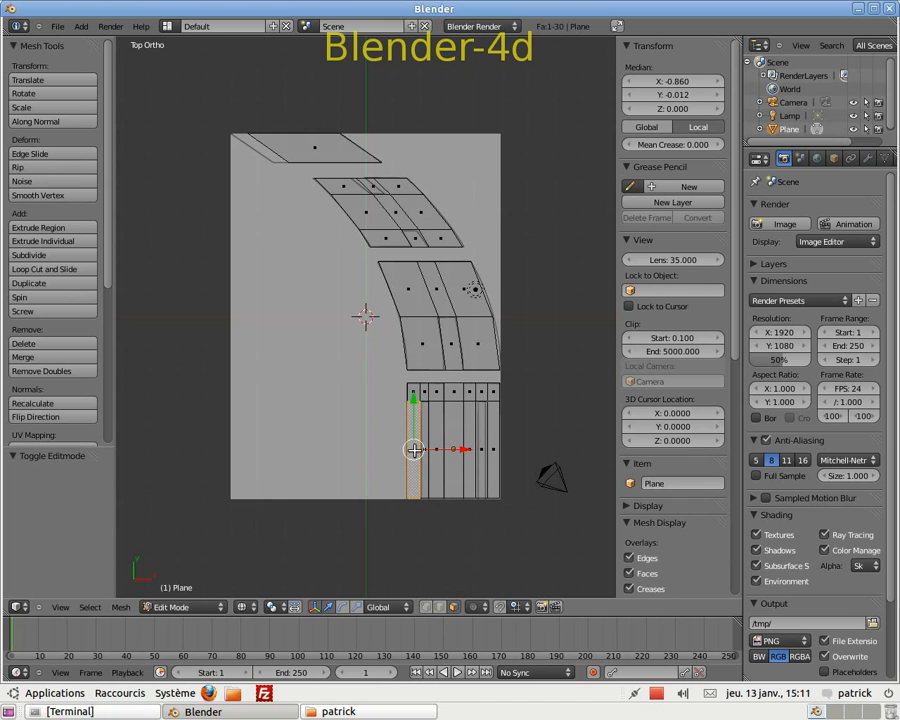
shift+right_click(414, 391)
shift+right_click(424, 392)
shift+right_click(439, 392)
shift+right_click(433, 430)
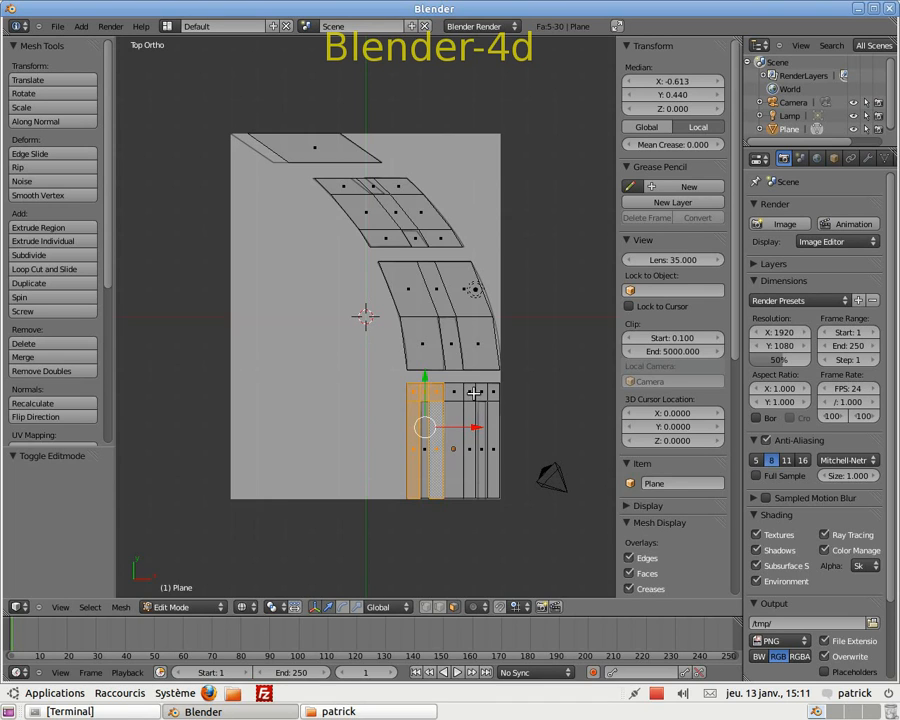
shift+right_click(471, 393)
shift+right_click(472, 446)
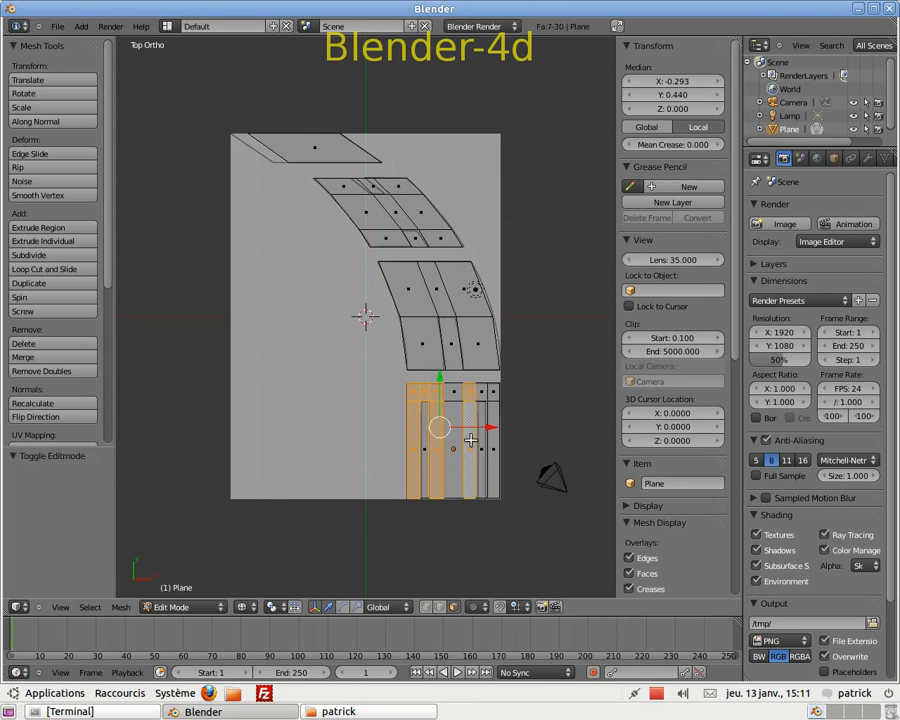
shift+right_click(491, 391)
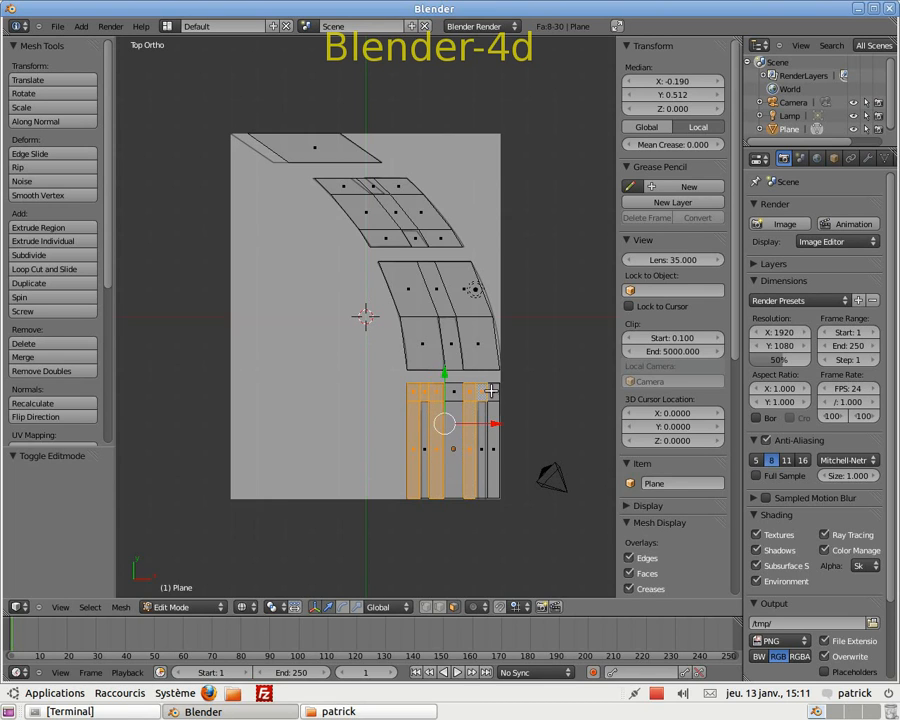
shift+right_click(488, 449)
Step: Add all faces of the second block except its central groove face to the selection
shift+right_click(422, 349)
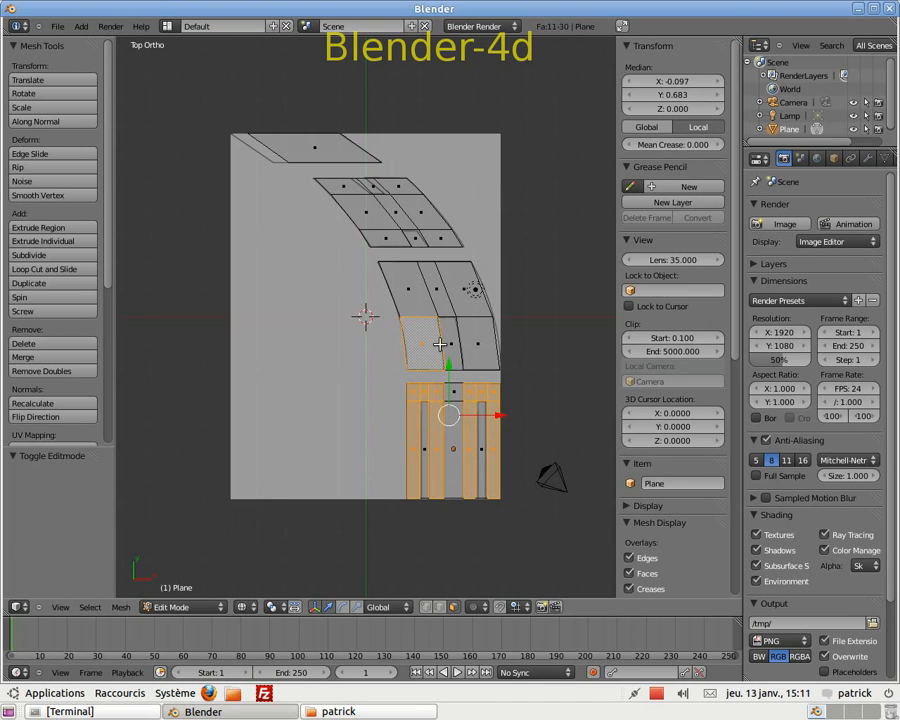
shift+right_click(477, 345)
shift+right_click(462, 296)
shift+right_click(425, 289)
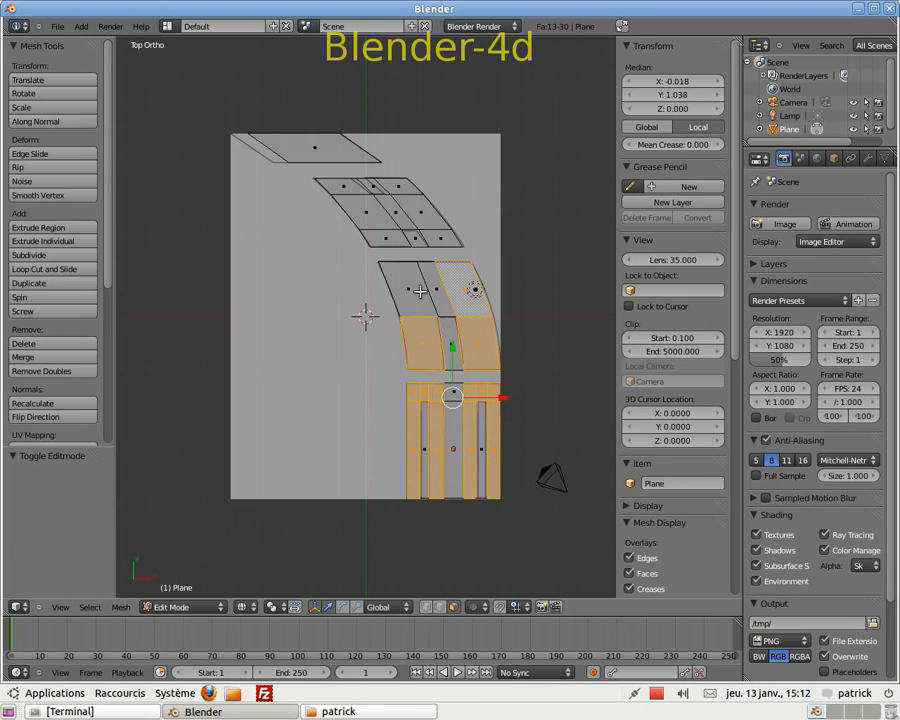
shift+right_click(416, 290)
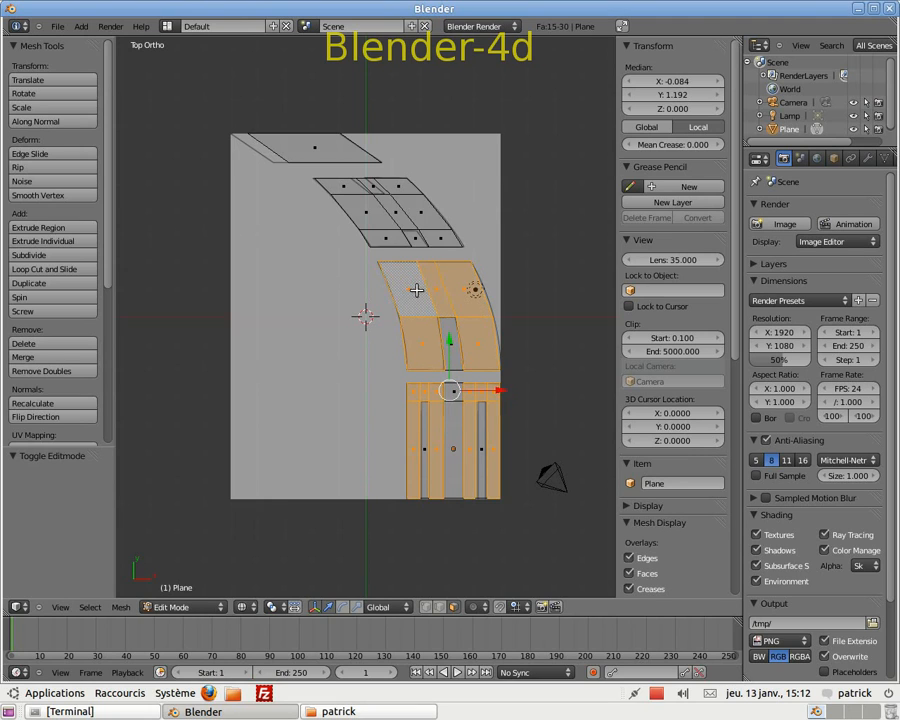
Step: Add all faces of the third block except its upper and lower groove faces to the selection
shift+right_click(440, 232)
shift+right_click(430, 209)
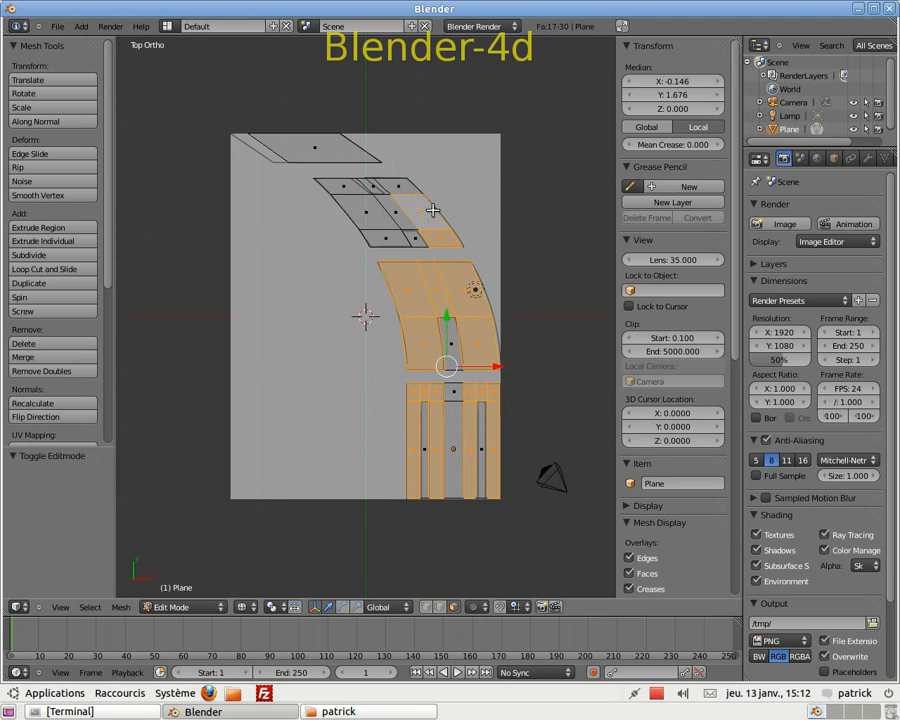
shift+right_click(381, 213)
shift+right_click(367, 213)
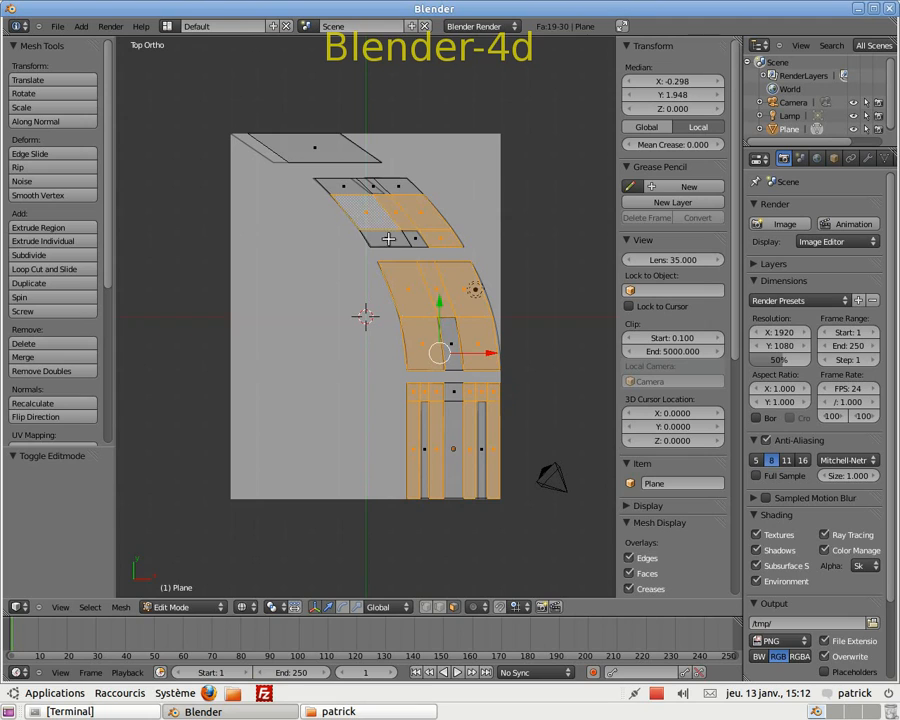
shift+right_click(386, 238)
shift+right_click(344, 186)
shift+right_click(396, 183)
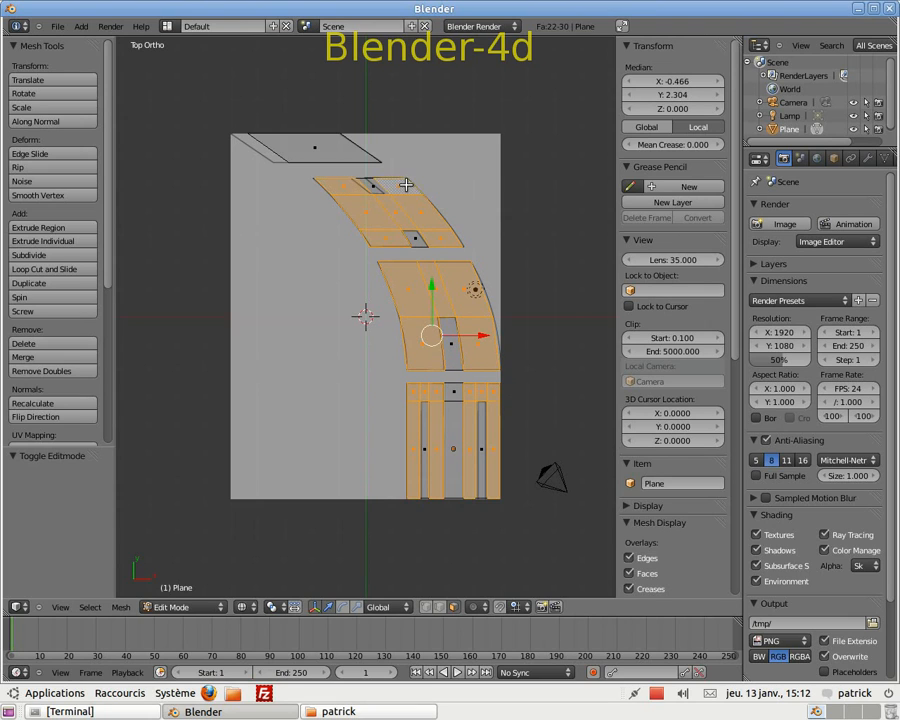
Step: Add the topmost block's face to the selection and extrude all selected faces about 0.573 upward along Z
shift+right_click(312, 150)
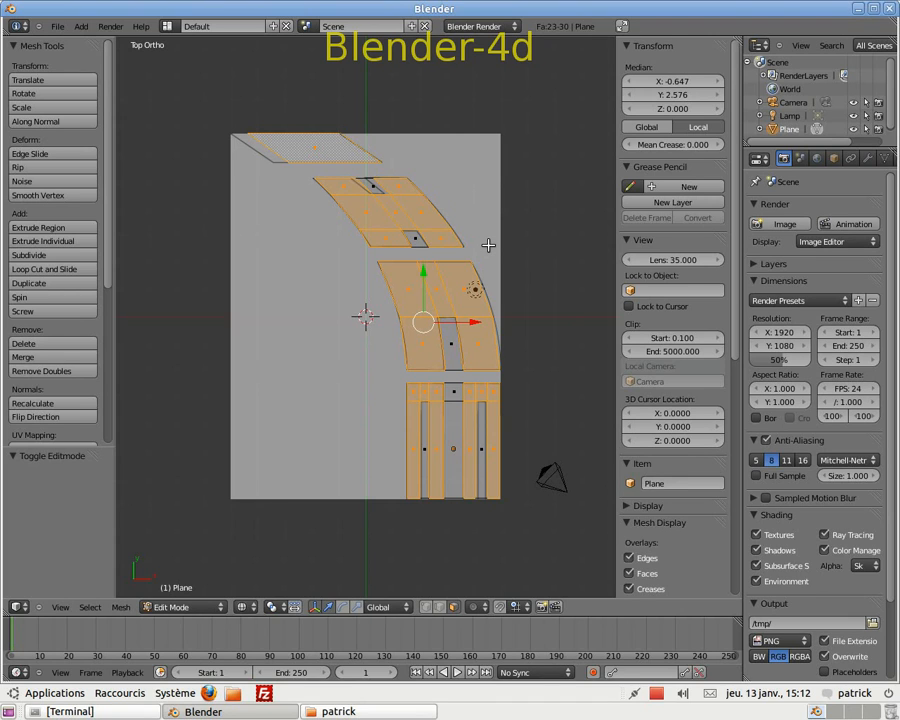
key(KP_1)
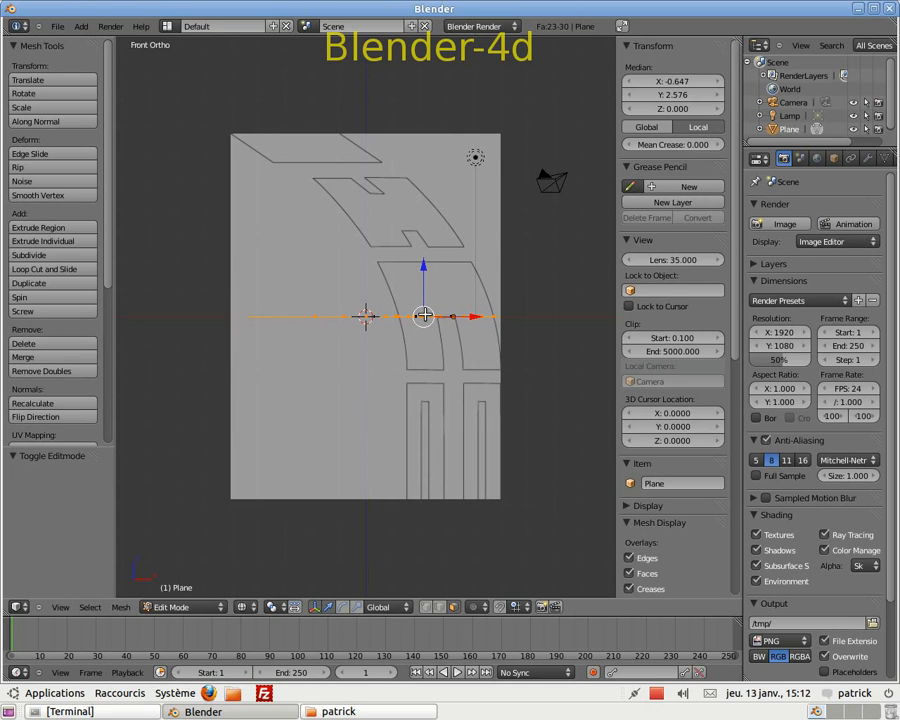
key(e)
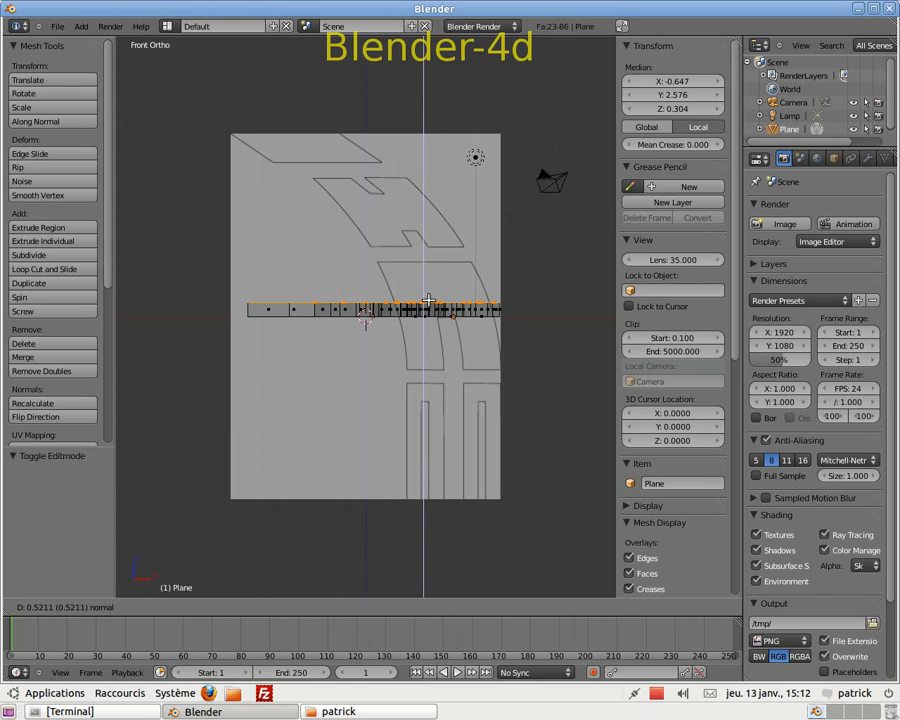
click(427, 299)
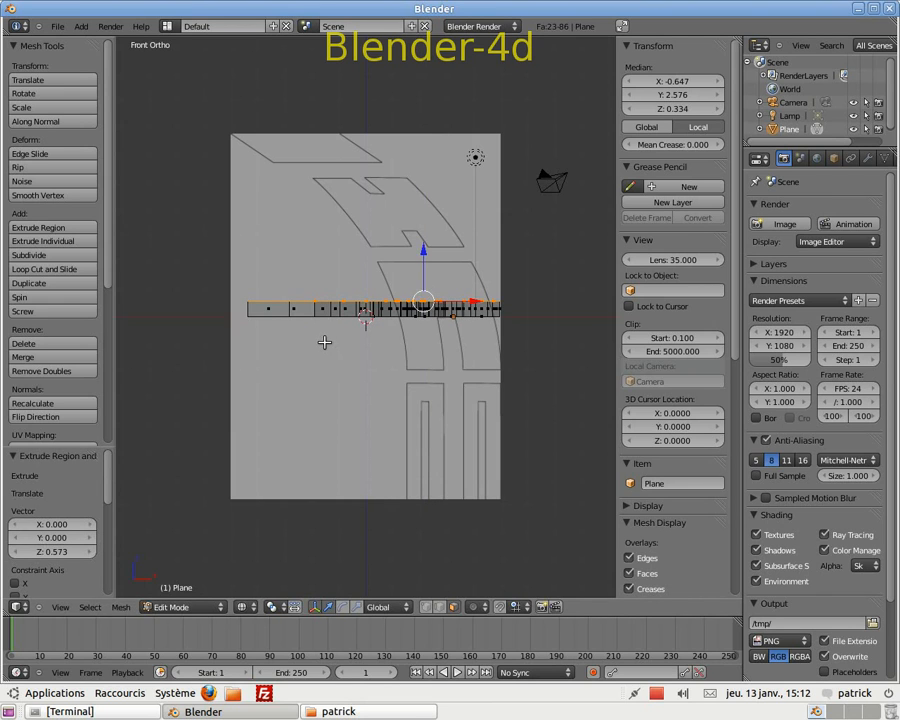
middle_drag(320, 329, 300, 318)
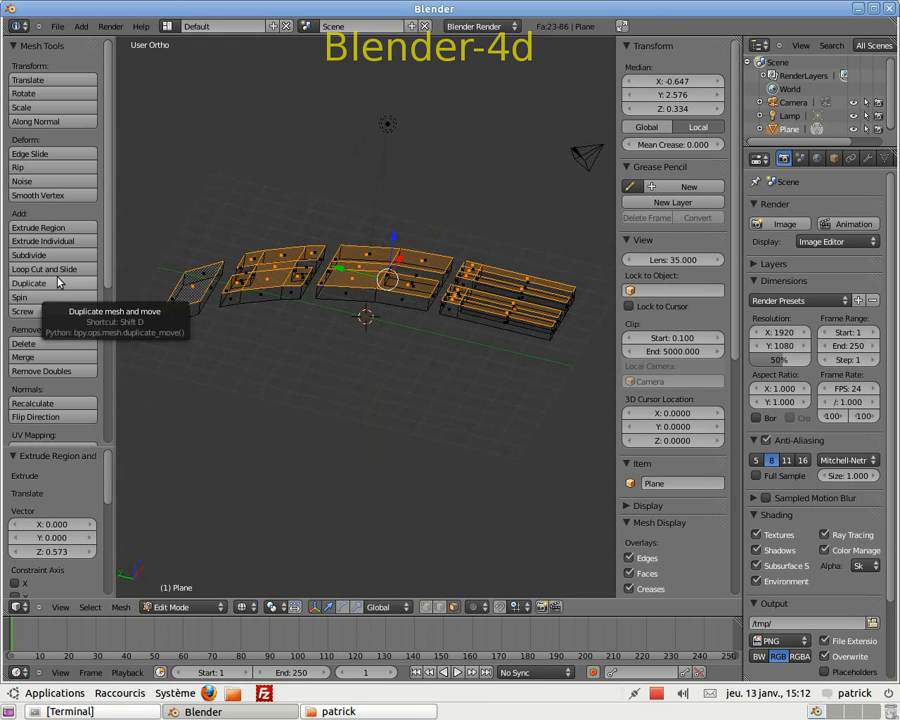
Step: Select only the unextruded groove faces at the base level, switch to solid shading and delete those faces
key(KP_1)
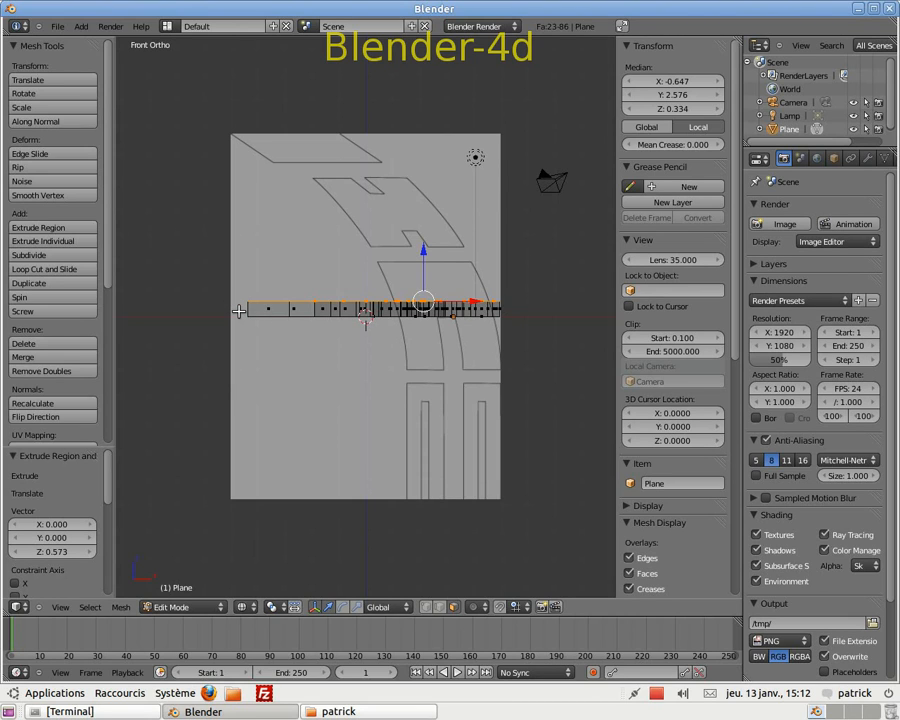
key(a)
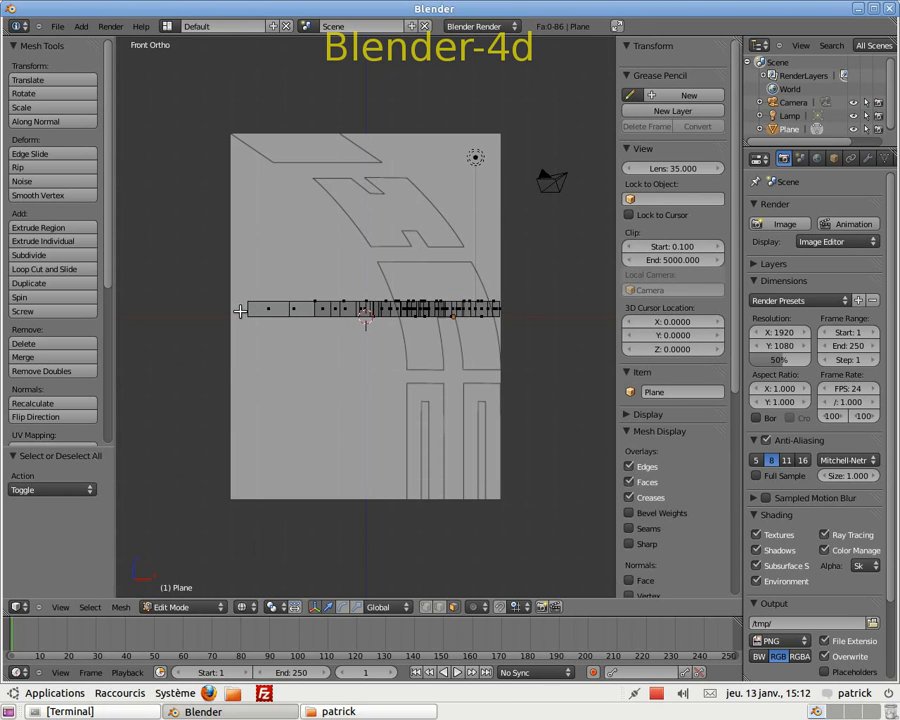
key(b)
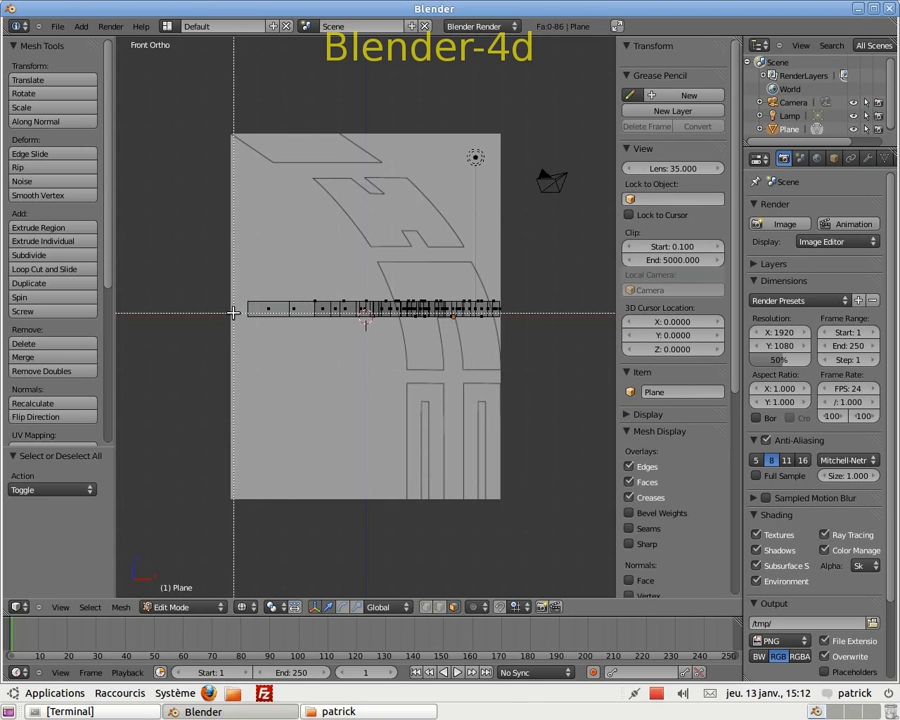
drag(234, 313, 518, 353)
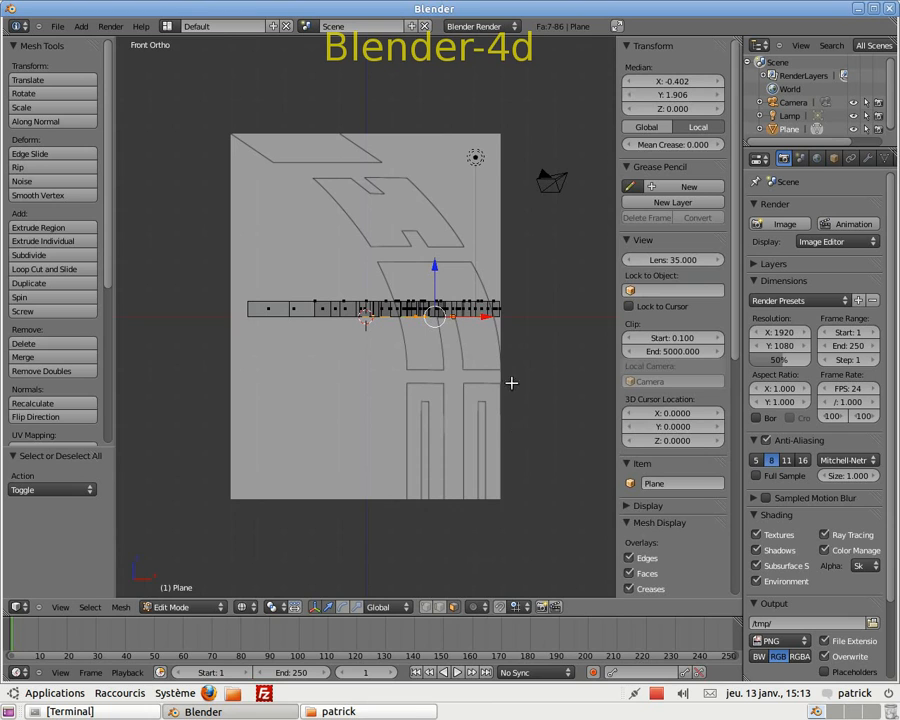
middle_drag(446, 432, 408, 402)
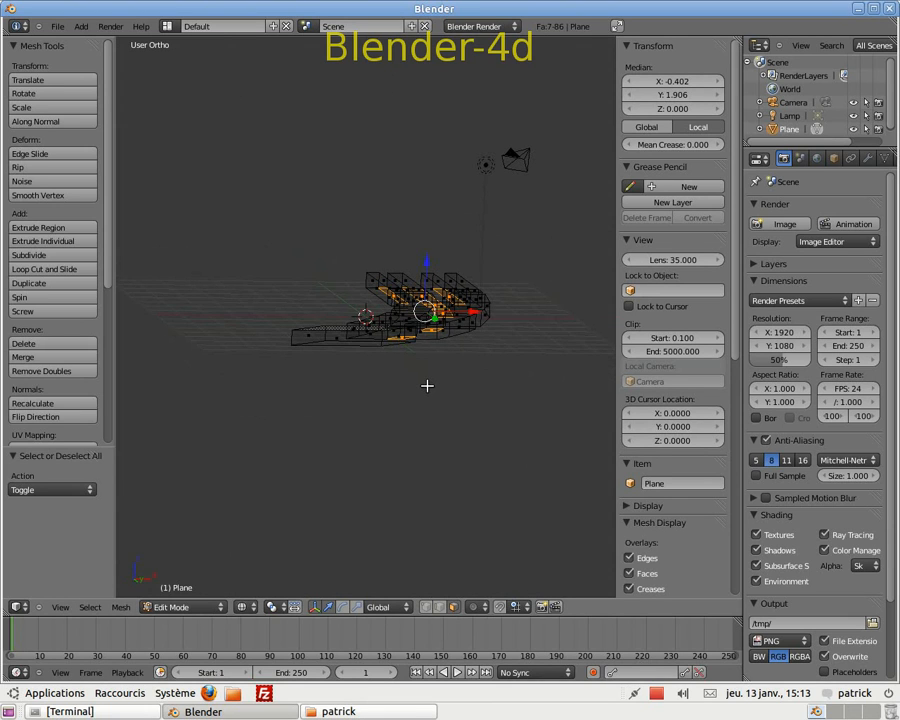
key(KP_1)
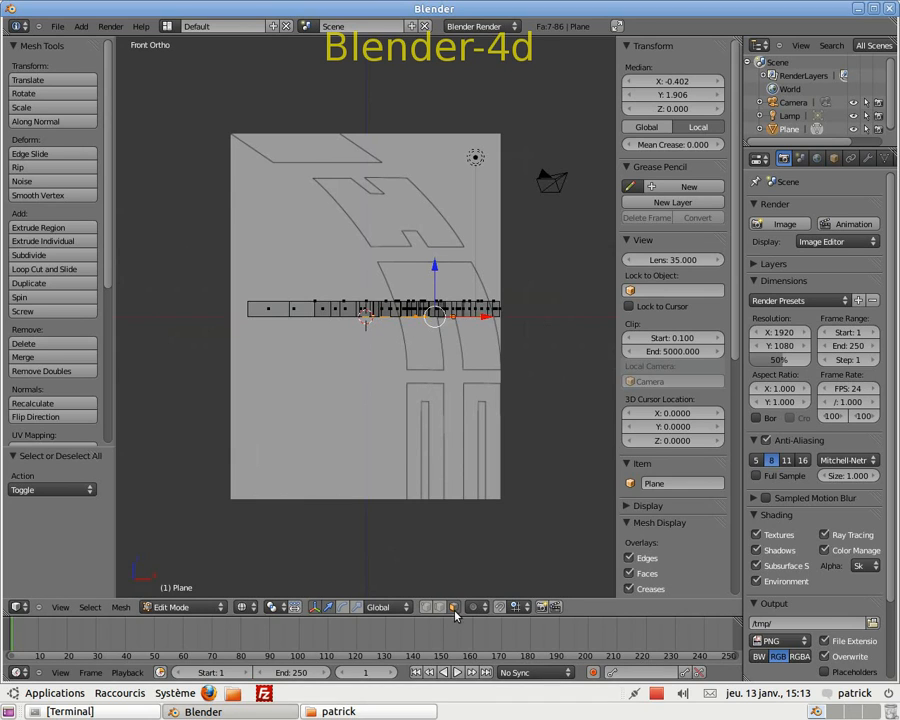
key(z)
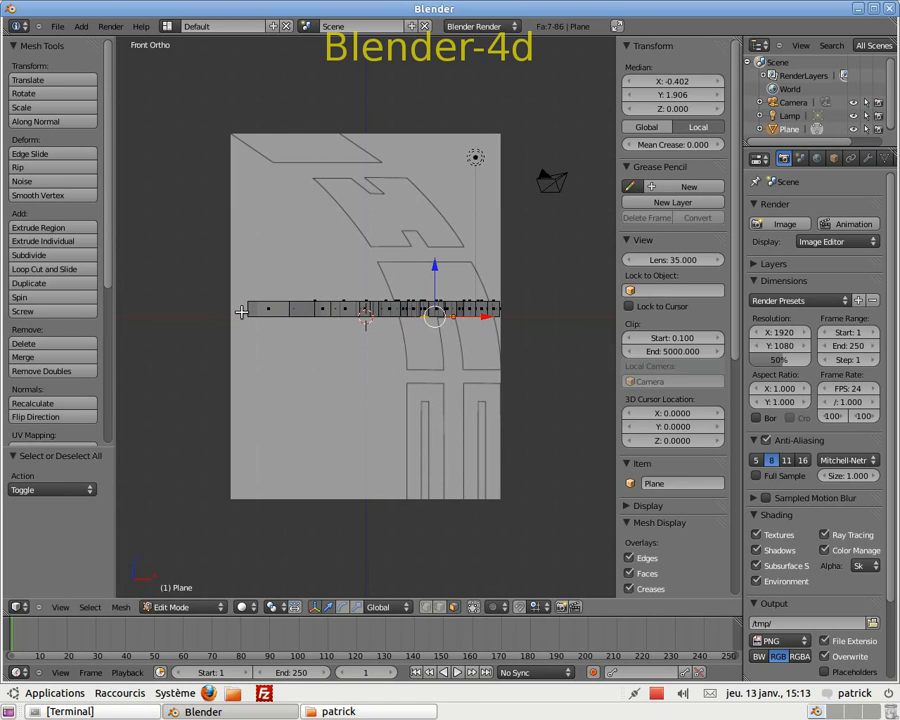
key(b)
drag(242, 311, 546, 367)
middle_drag(410, 418, 330, 345)
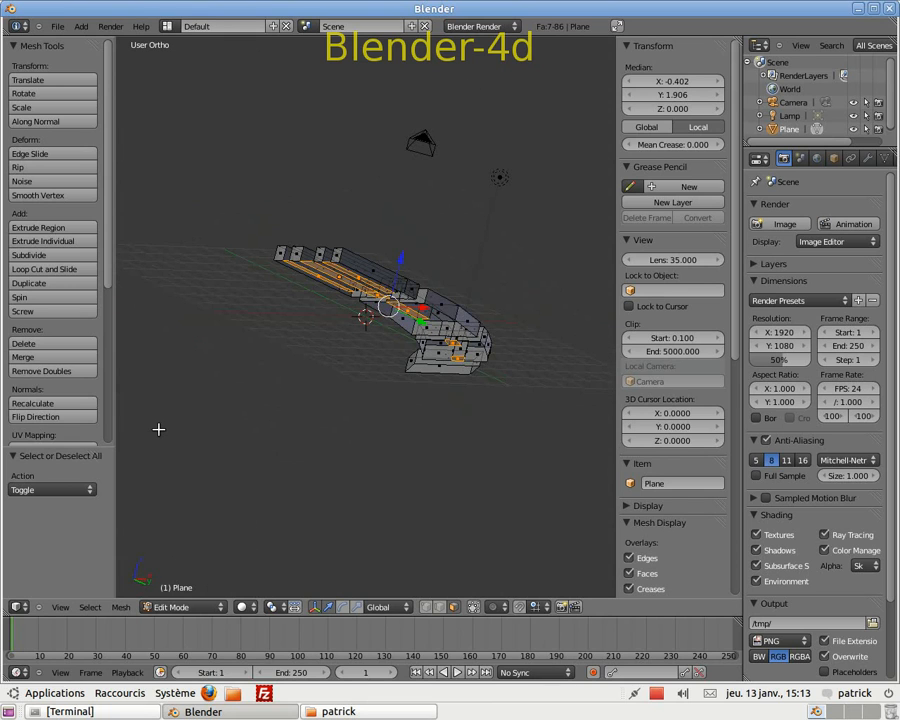
key(KP_3)
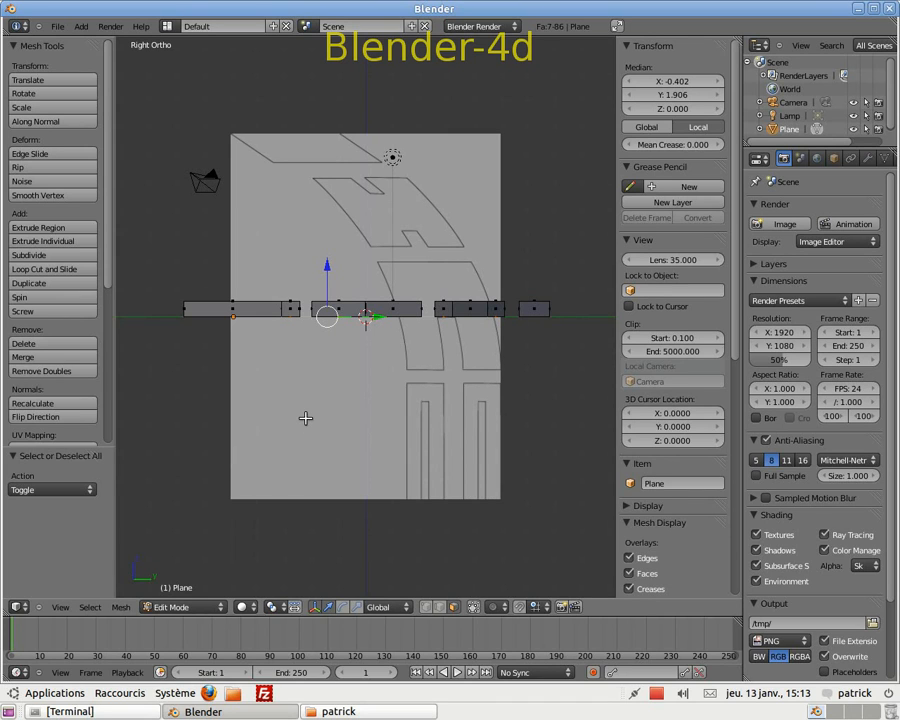
key(x)
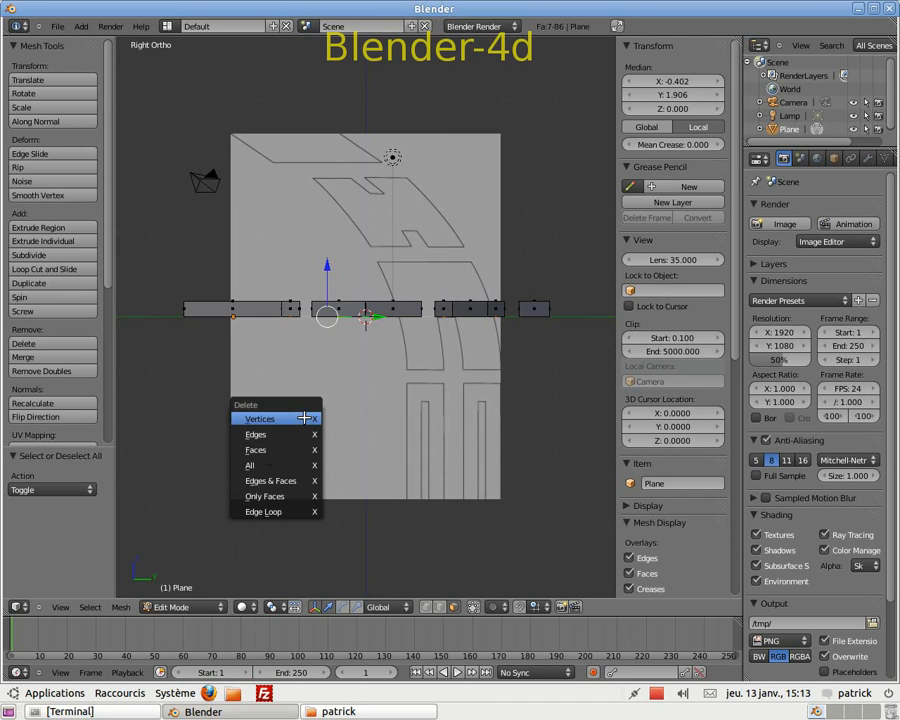
click(258, 450)
middle_drag(205, 408, 88, 371)
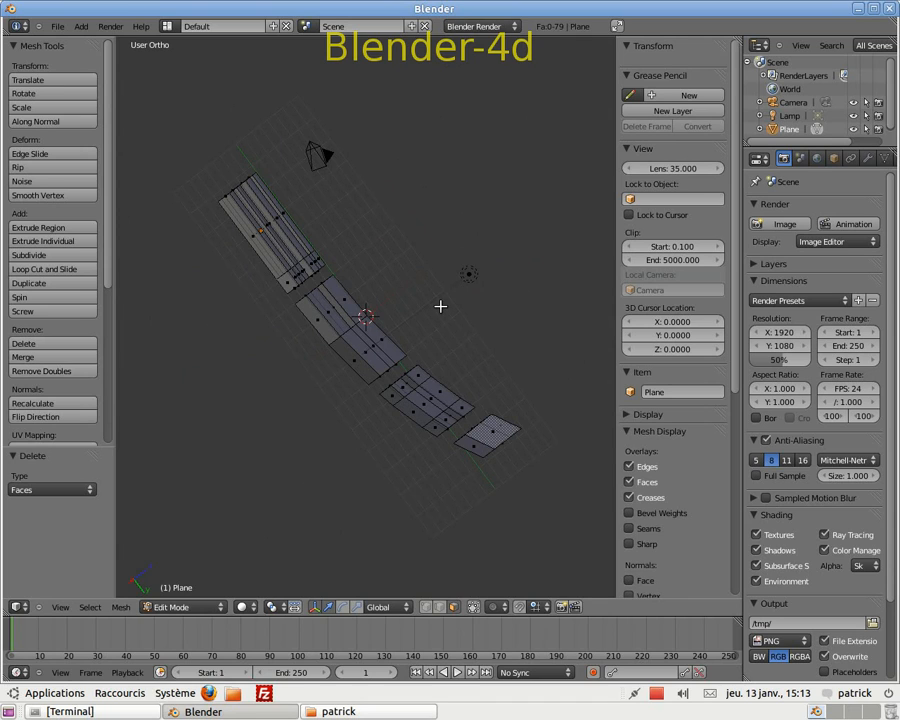
Step: Return to the top view and remove the tire_texture.png background image
key(KP_1)
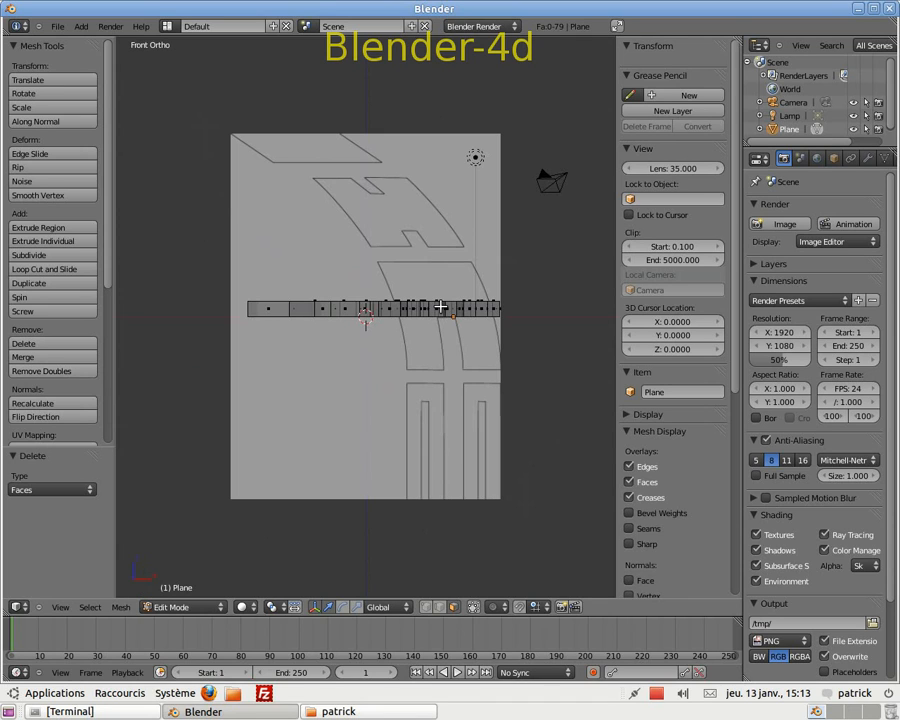
key(KP_7)
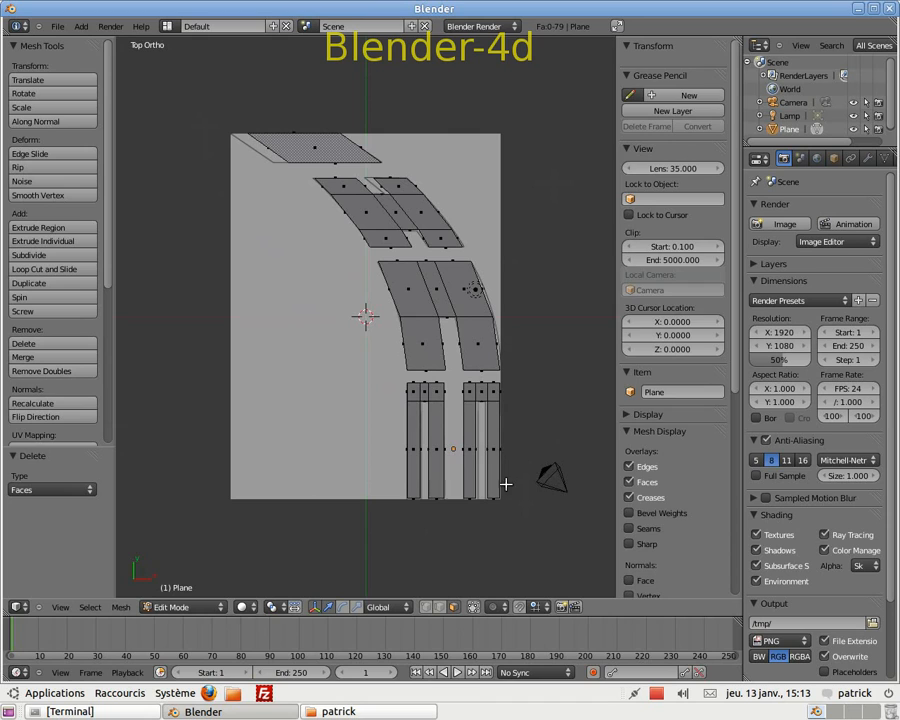
scroll(665, 505, down, 6)
scroll(677, 527, down, 3)
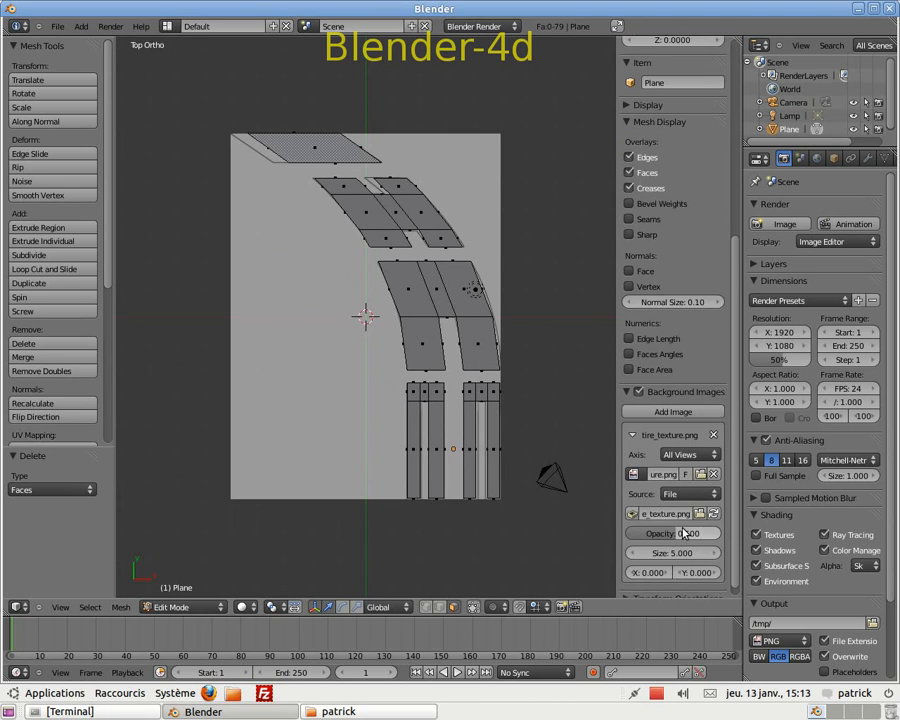
click(714, 435)
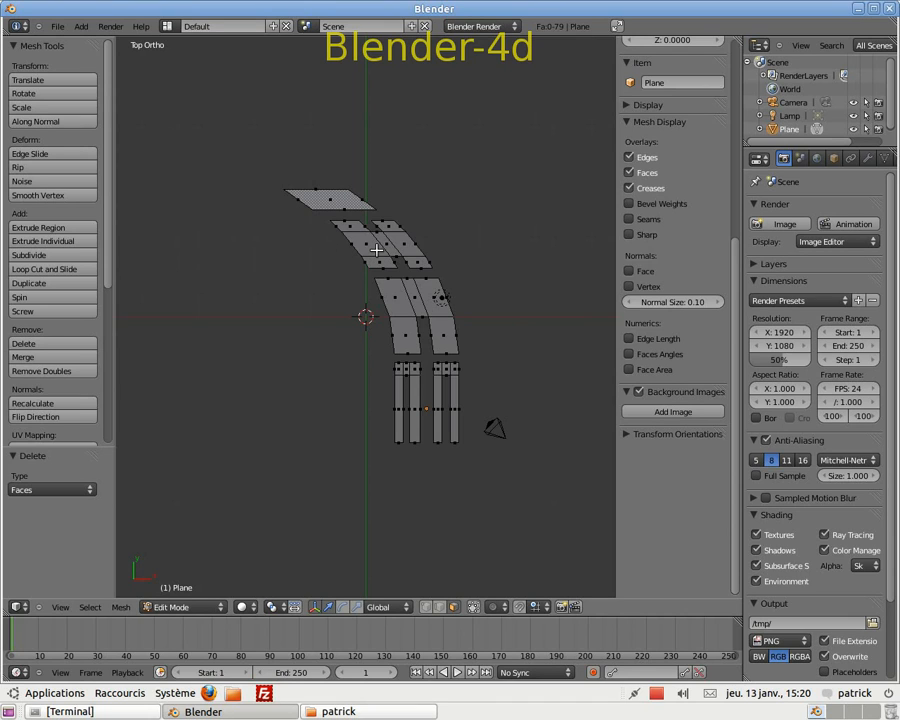
Step: Select the whole mesh and add a Mirror modifier that mirrors across Y only, with X disabled
key(a)
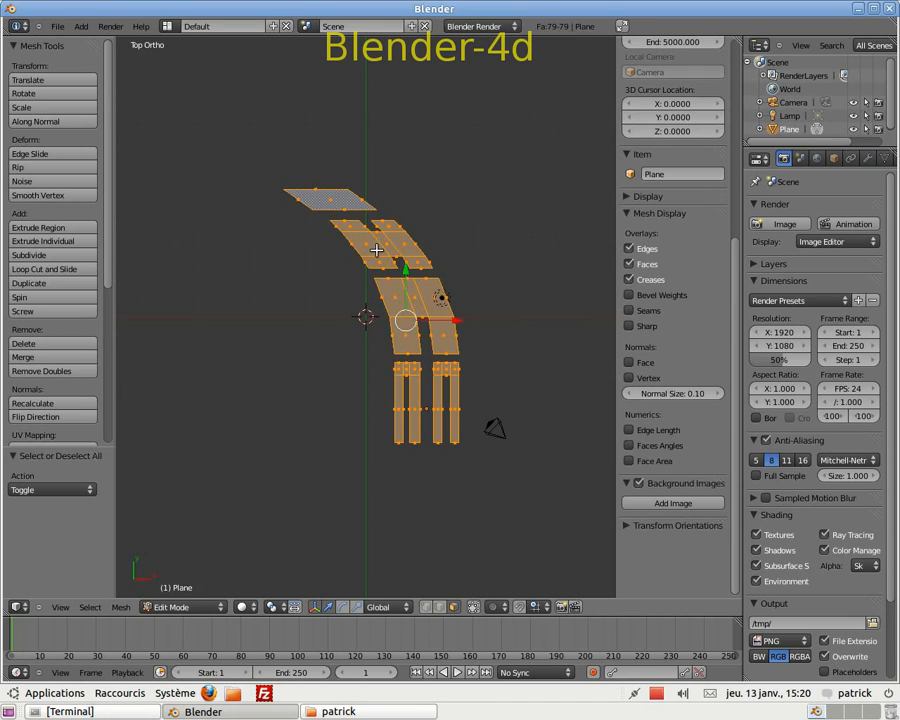
click(869, 159)
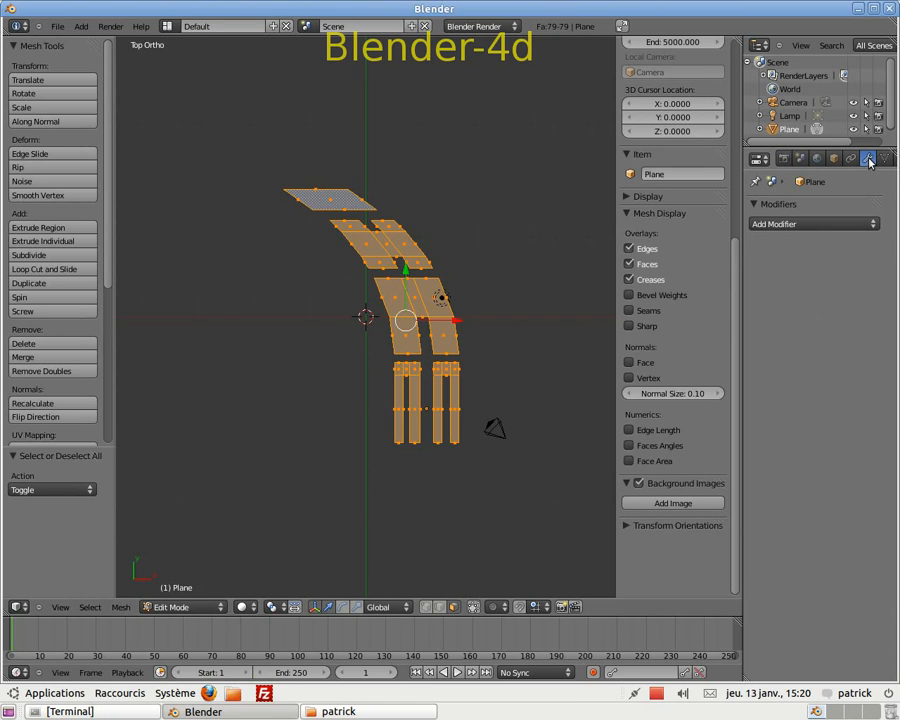
click(874, 225)
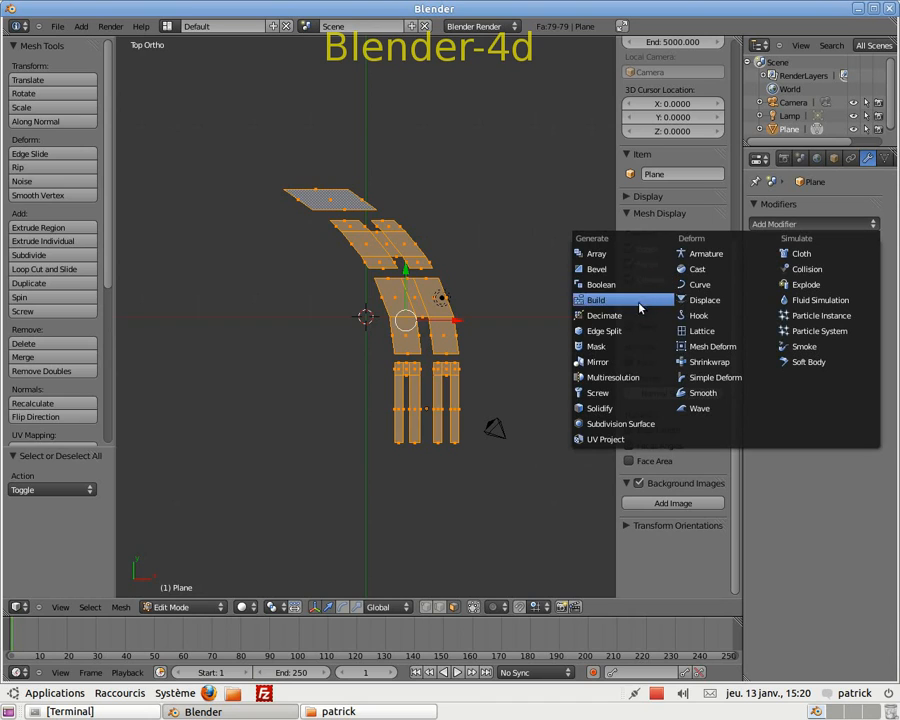
click(598, 362)
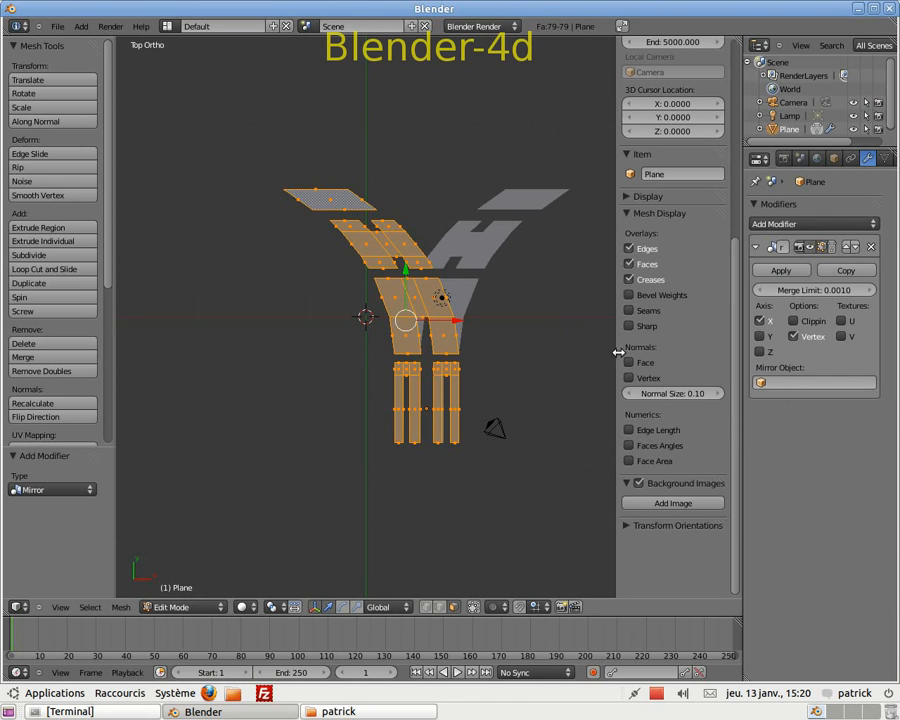
click(760, 321)
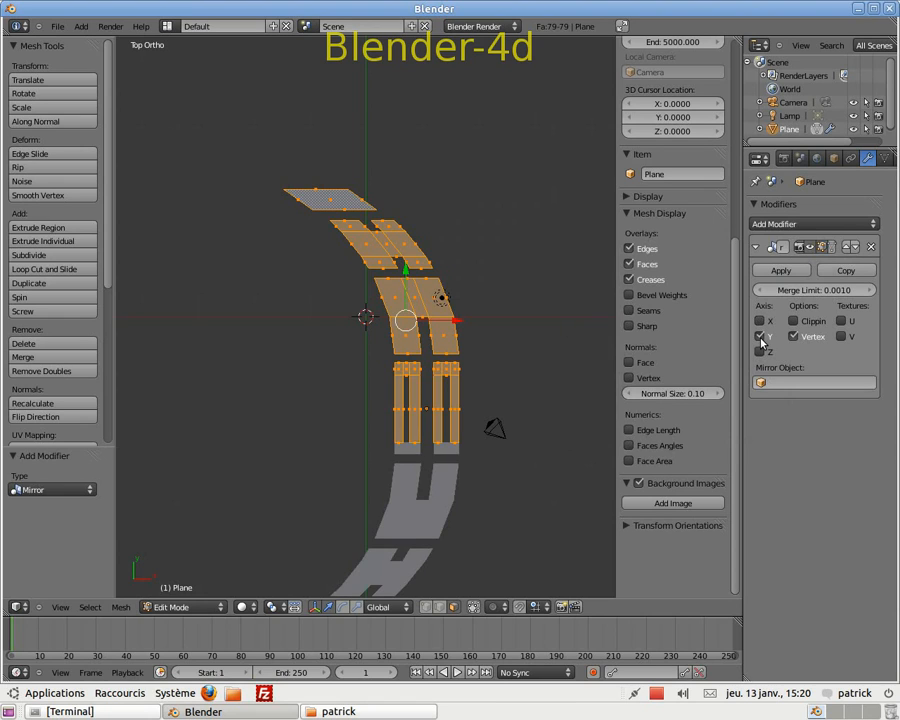
Step: Move the whole mesh about -11.994 along Y so its tapered end lies beside the mirrored copy's
scroll(424, 356, down, 3)
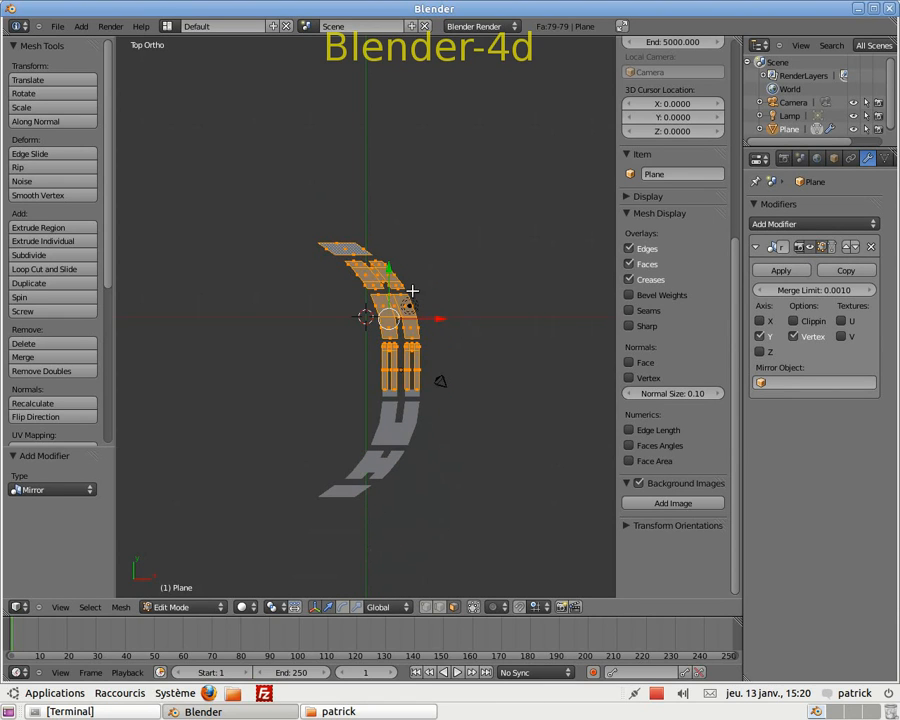
key(g)
key(y)
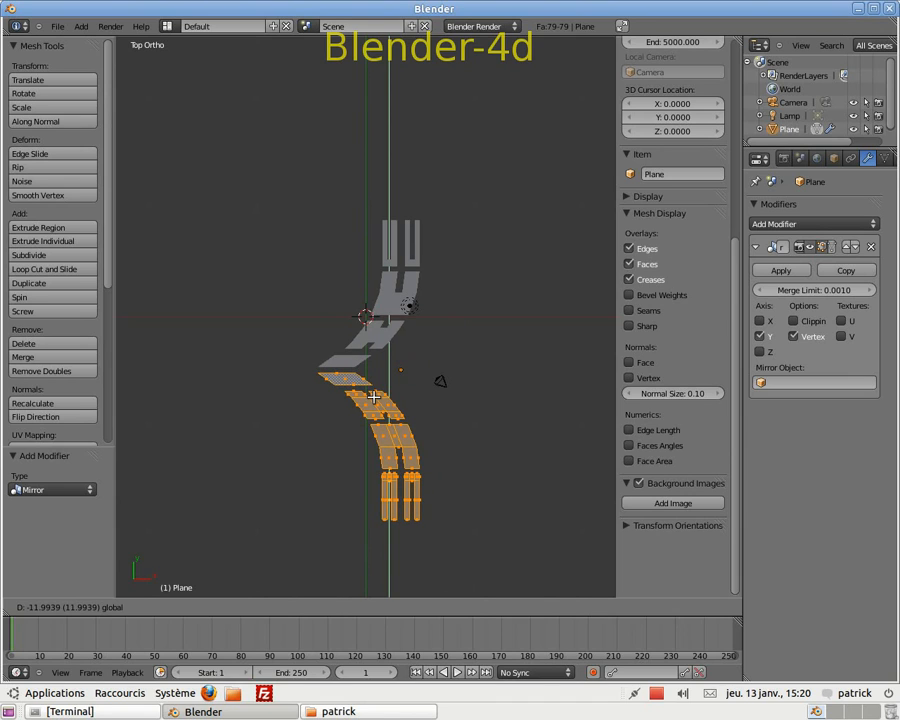
click(373, 397)
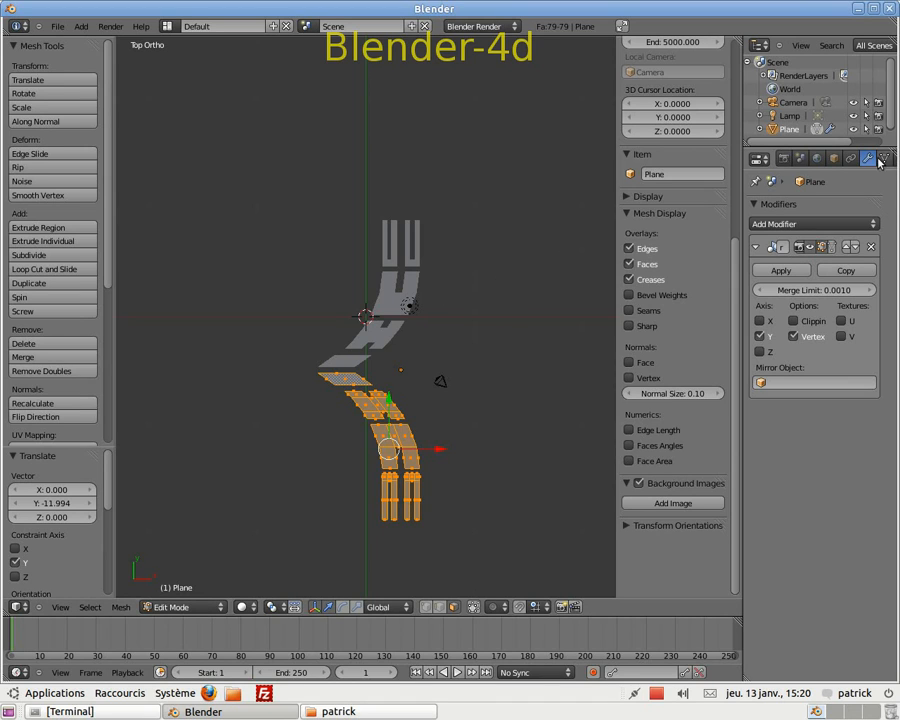
Step: Add an Array modifier with a count of 2 and reduce its relative X offset to 0.4
click(872, 225)
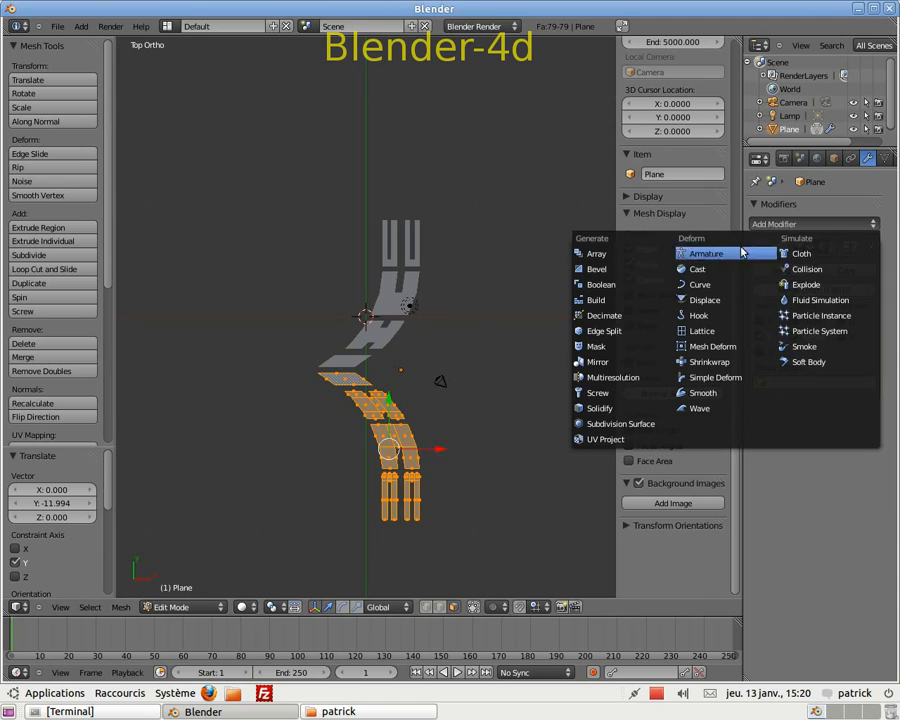
click(633, 255)
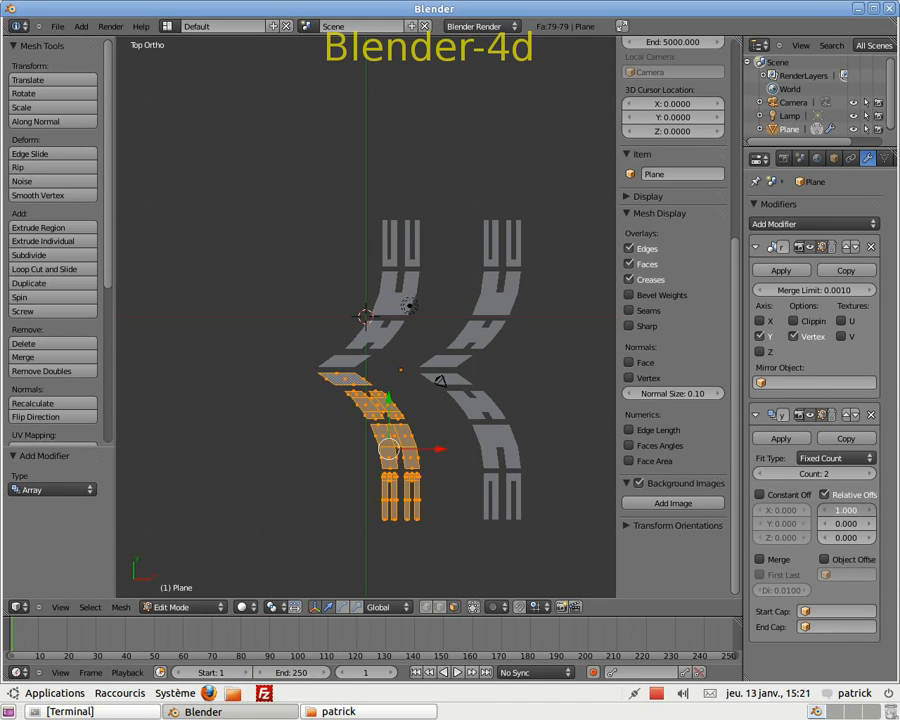
click(823, 510)
click(823, 510)
click(823, 510)
click(823, 510)
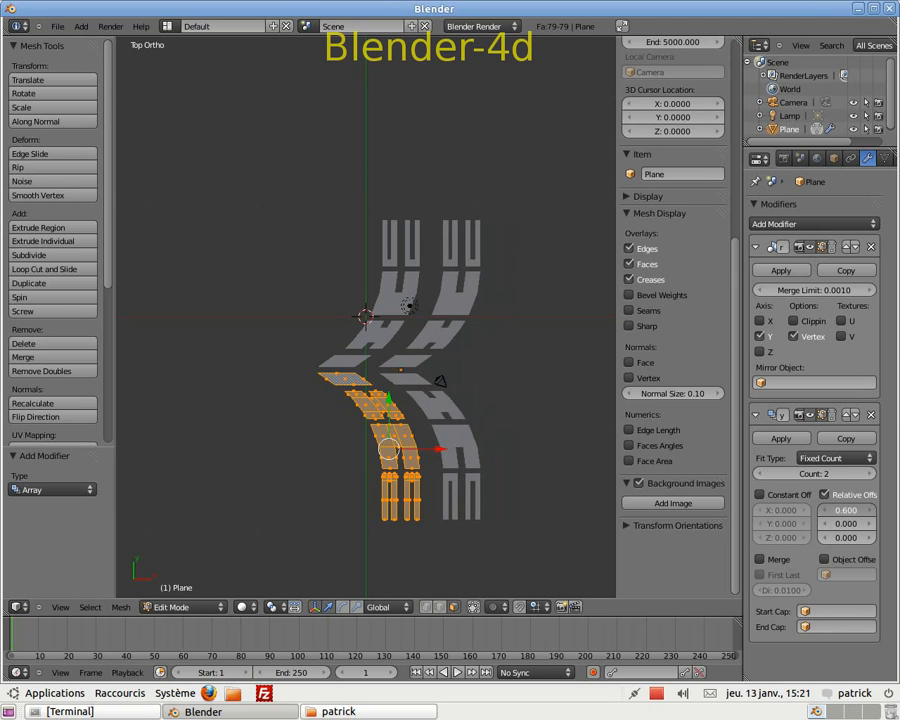
drag(845, 511, 833, 511)
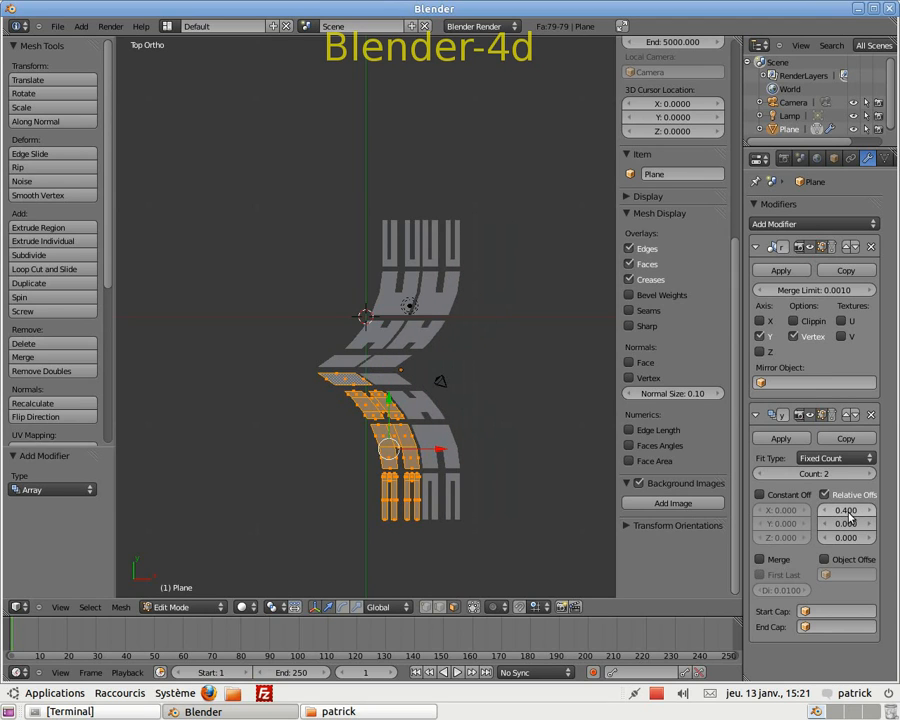
Step: Set the array's relative X offset to 0.38
click(845, 513)
text(0.3)
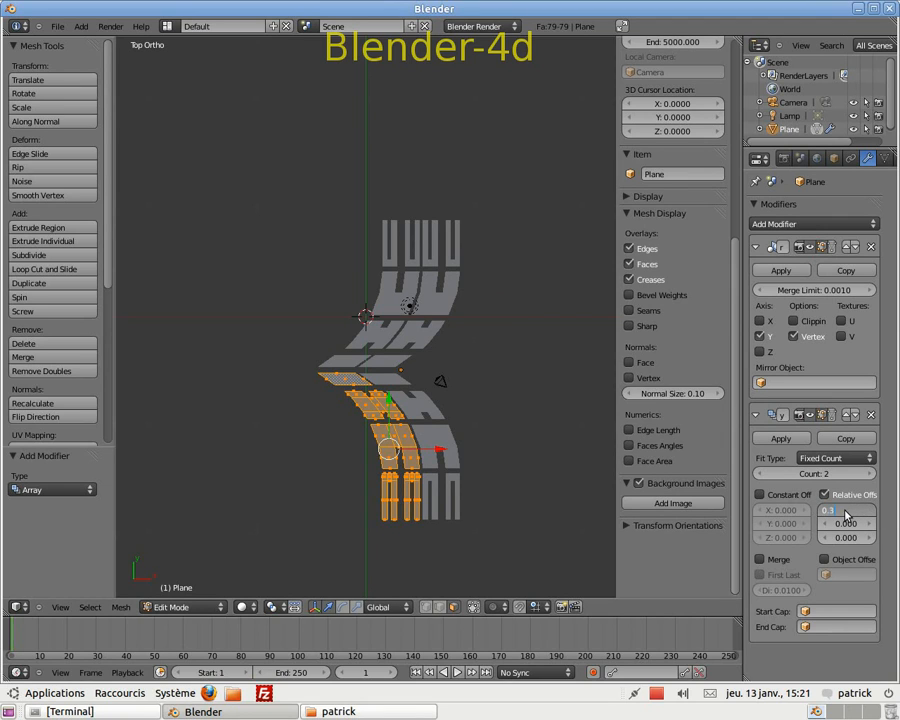
text(8)
key(Return)
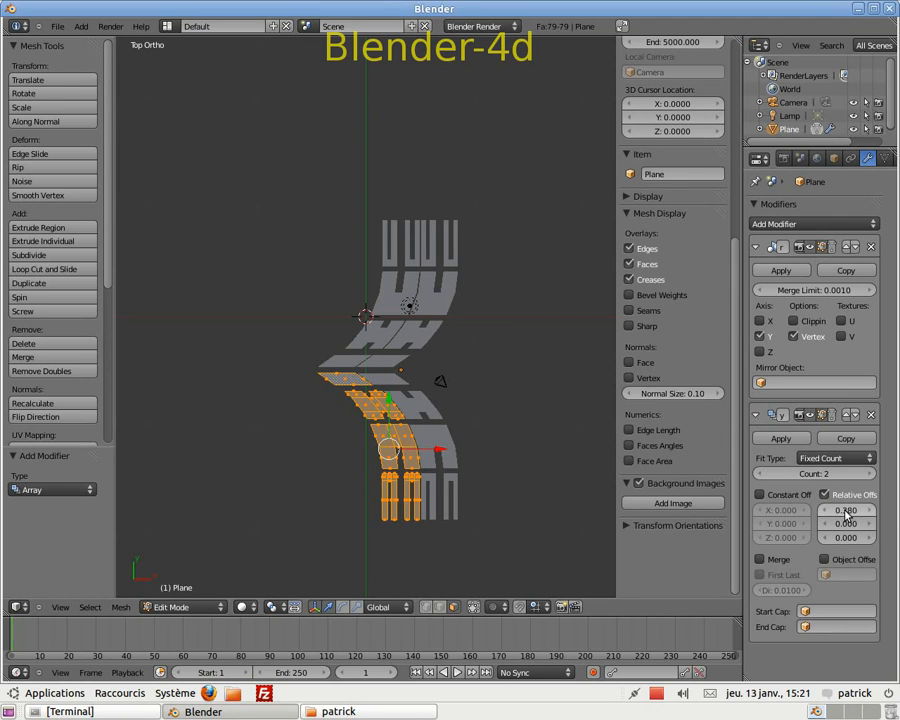
Step: Set the array's relative X offset to 0.42 and refine it to 0.444
click(845, 511)
text(0)
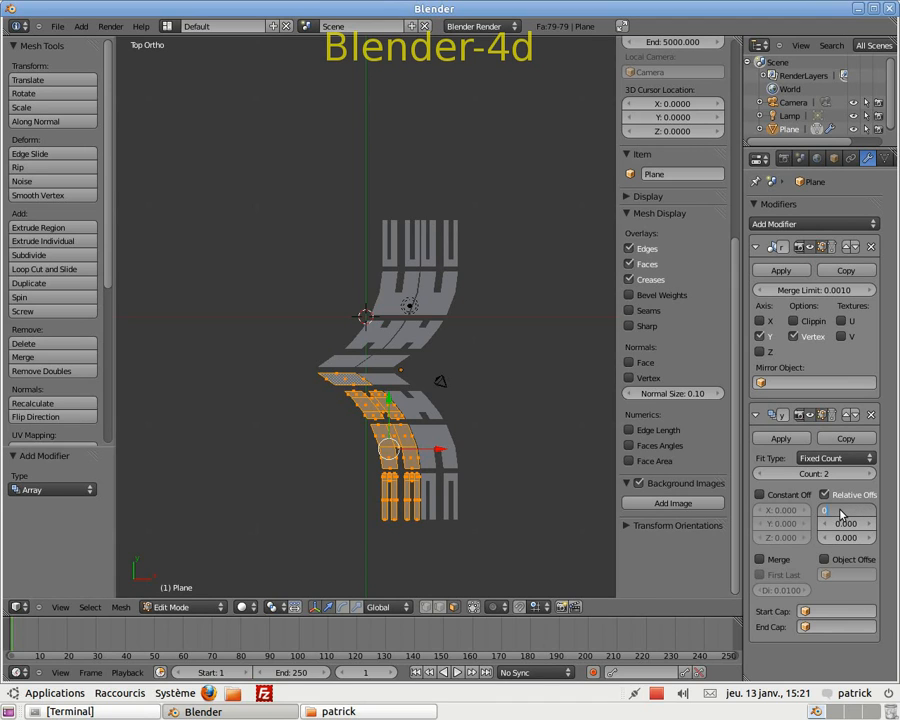
key(Return)
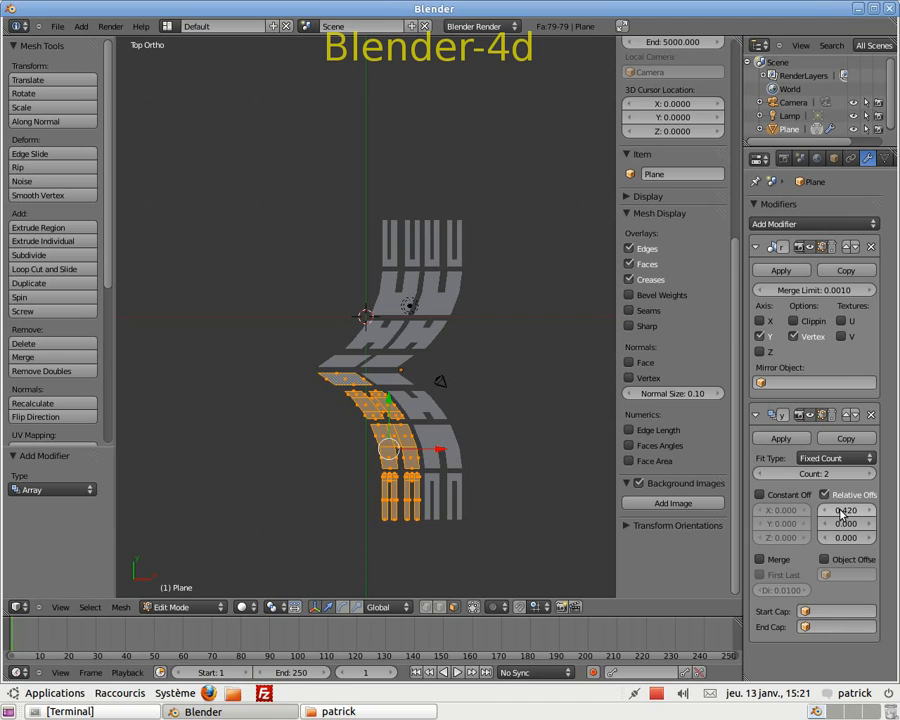
click(842, 512)
text(0.)
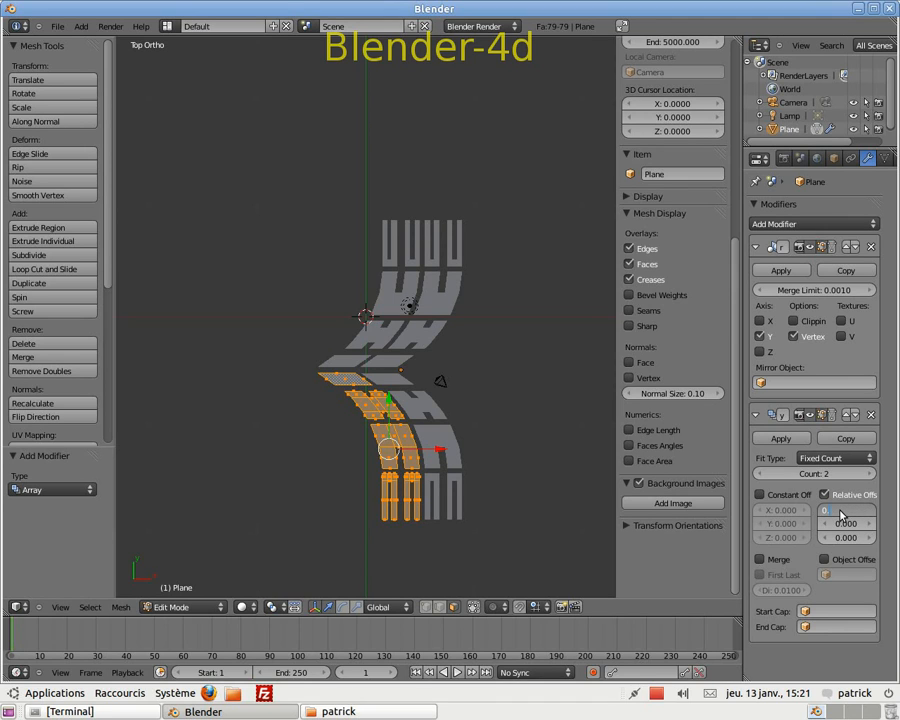
text(444)
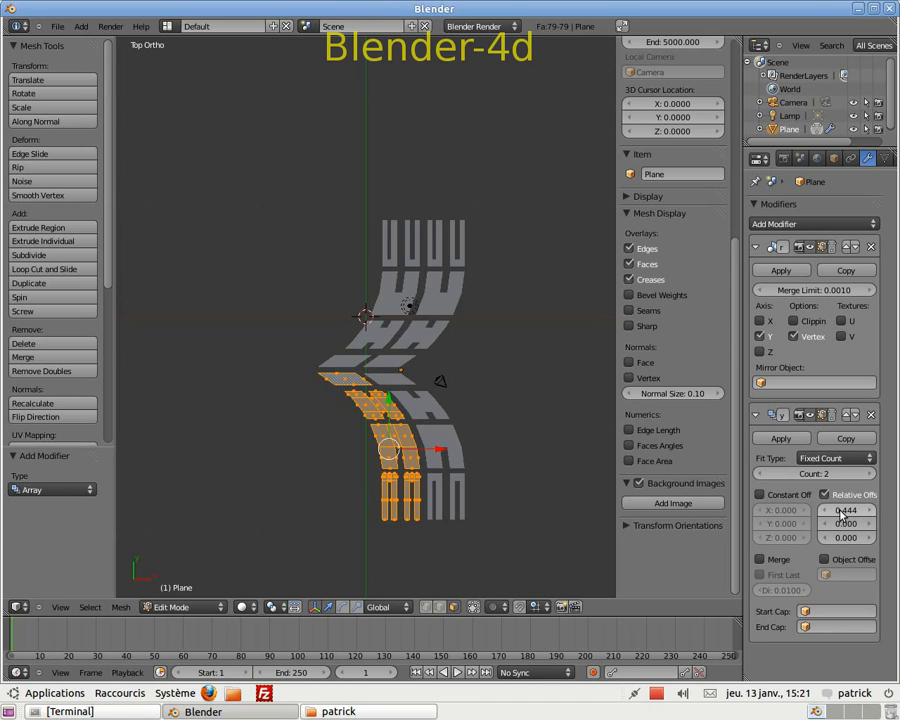
key(Return)
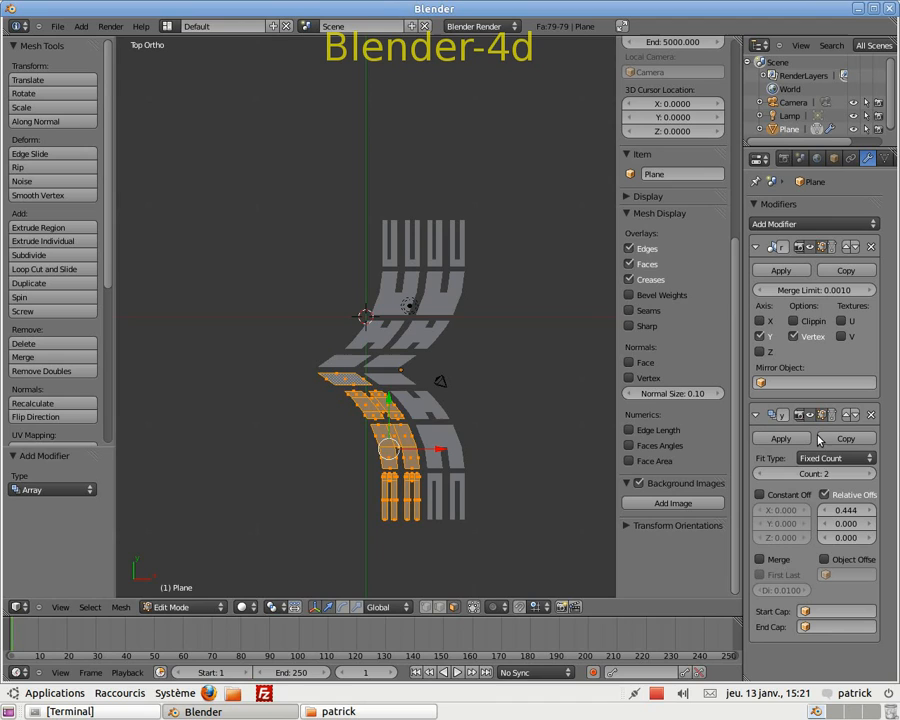
Step: Set the array's count to 36
drag(797, 478, 850, 478)
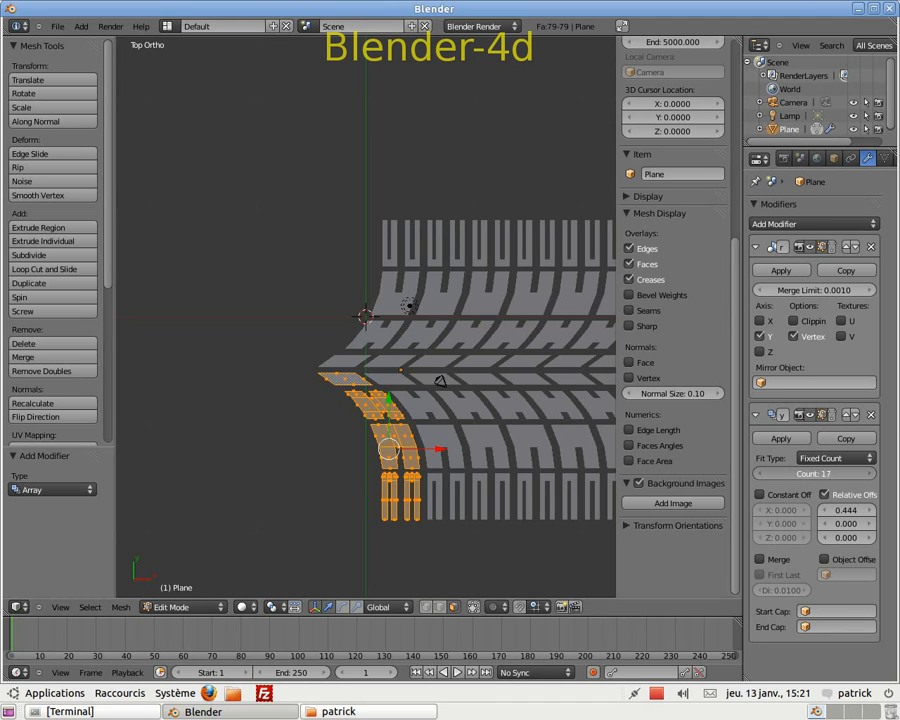
click(826, 478)
text(36)
key(Return)
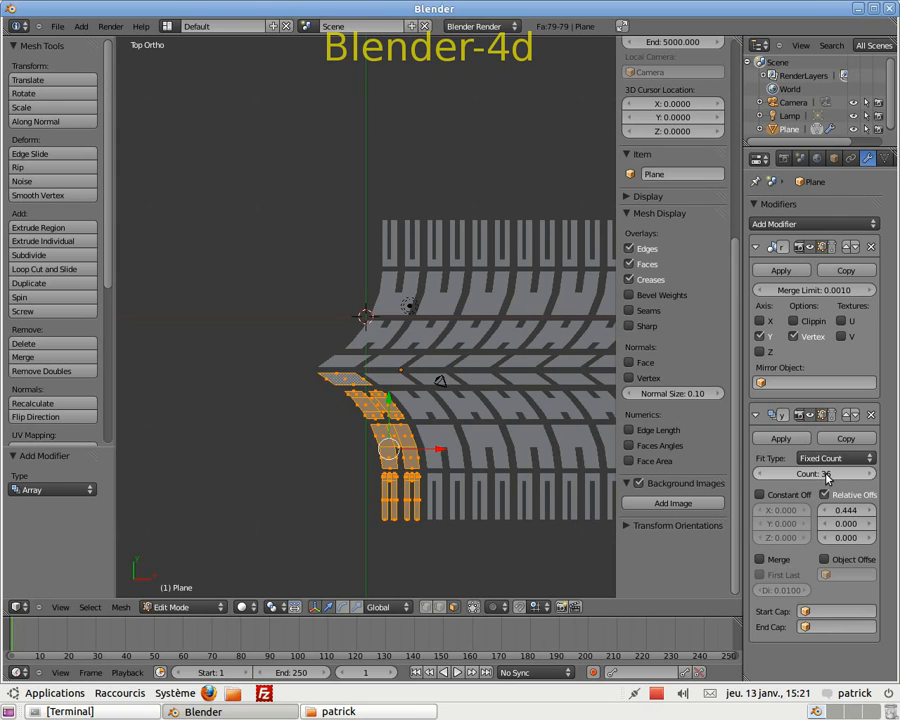
Step: Hide the 3D view's properties sidebar and examine the repeated tread strip along its length
scroll(504, 366, down, 8)
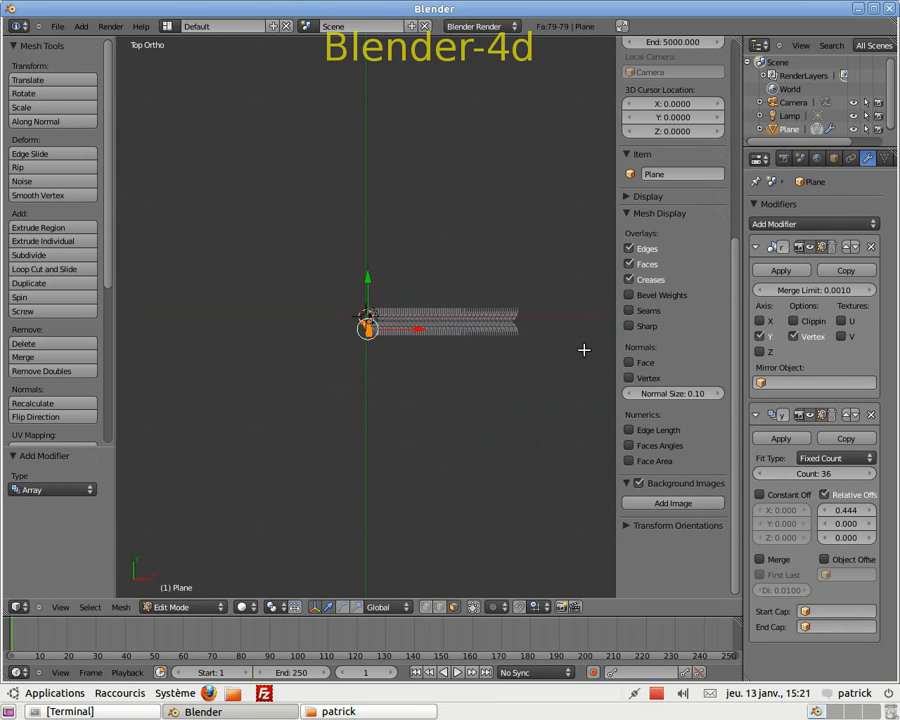
scroll(512, 331, up, 4)
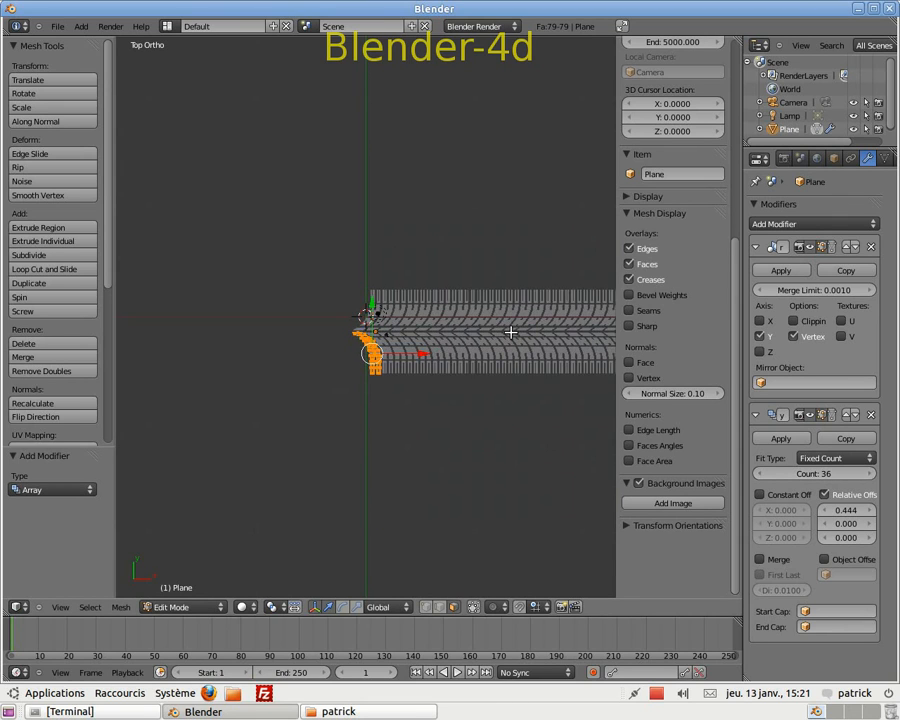
scroll(511, 331, up, 3)
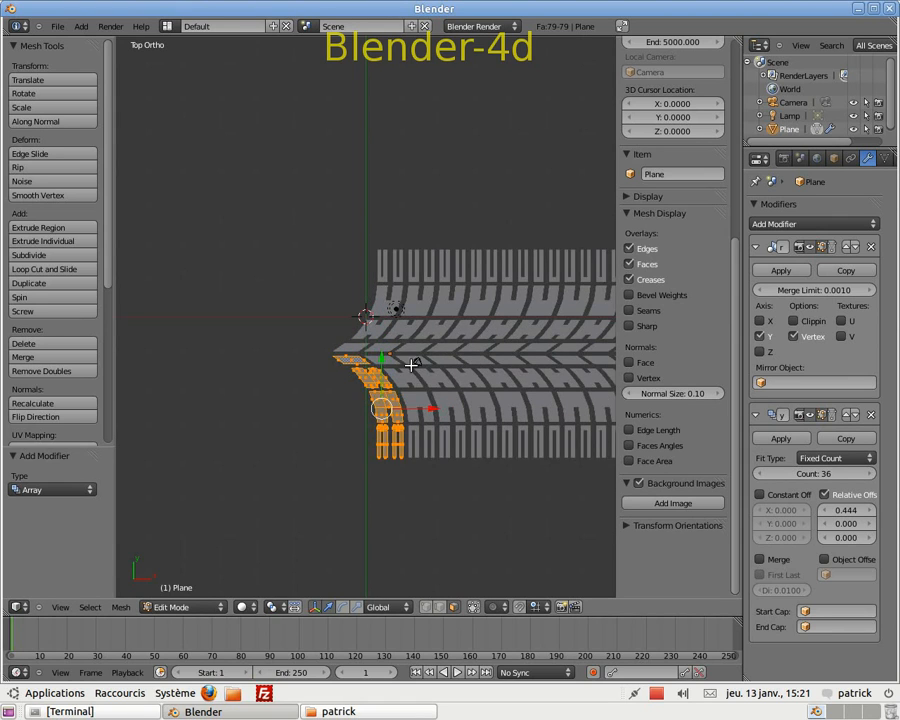
scroll(466, 339, down, 2)
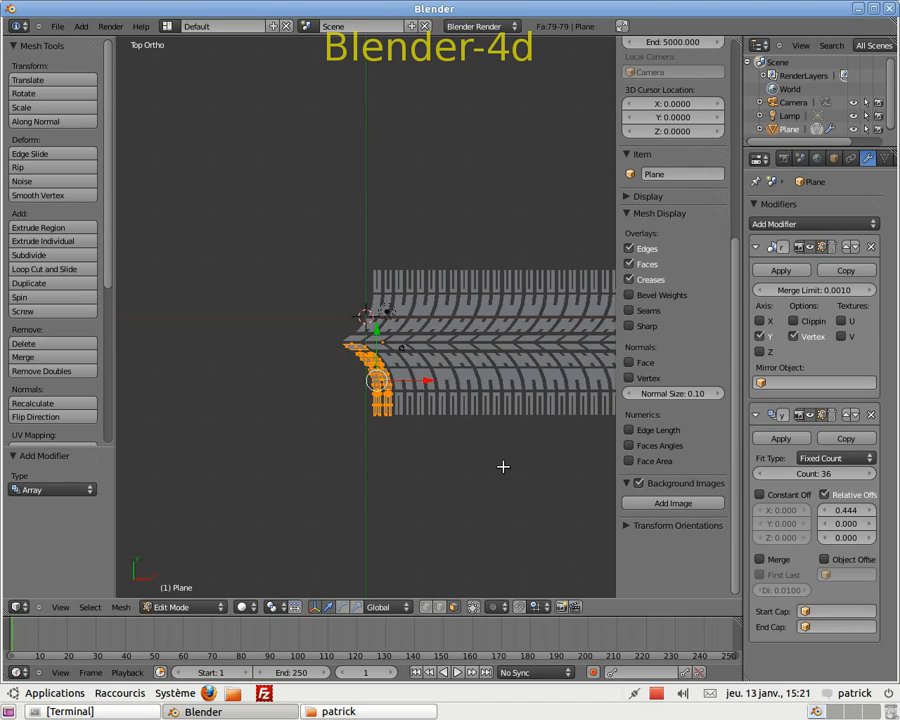
key(n)
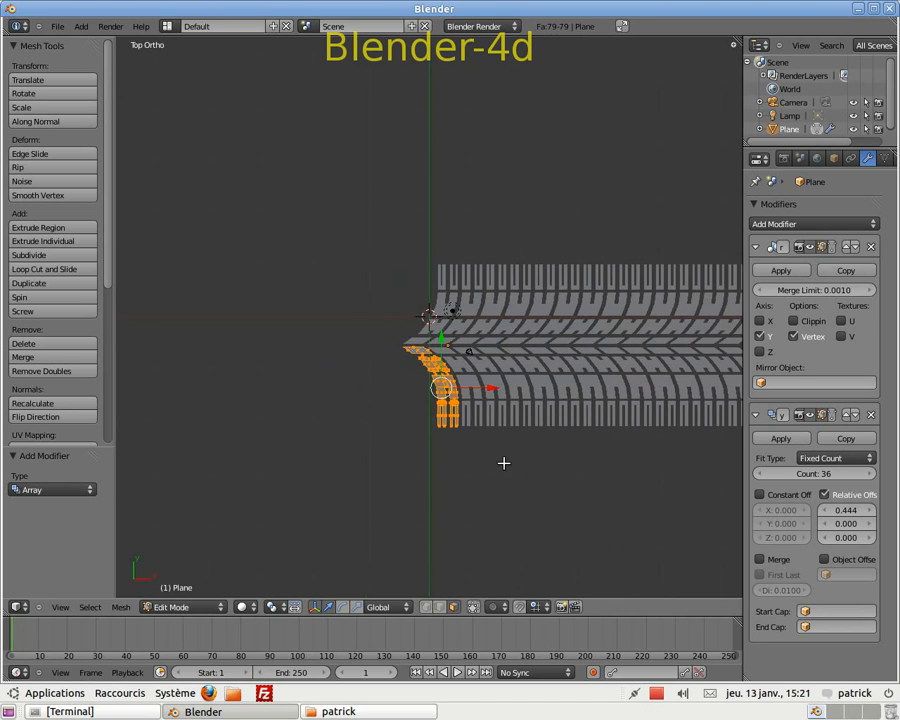
scroll(597, 408, down, 3)
shift+middle_drag(593, 416, 408, 392)
scroll(451, 398, up, 3)
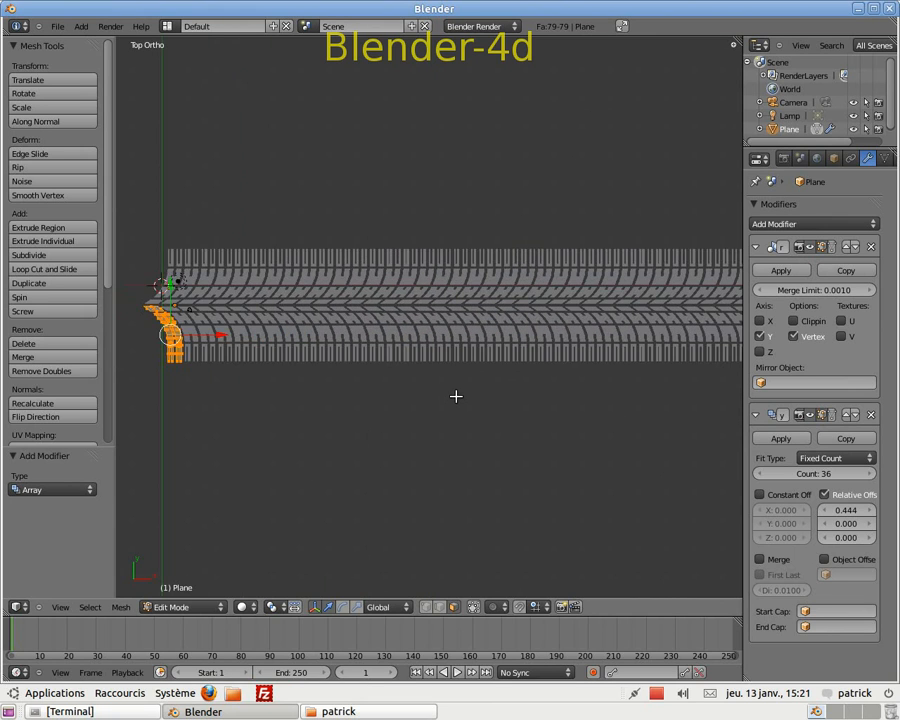
Step: In front view, raise the whole mesh about 48.724 along Z
scroll(456, 396, down, 1)
key(KP_1)
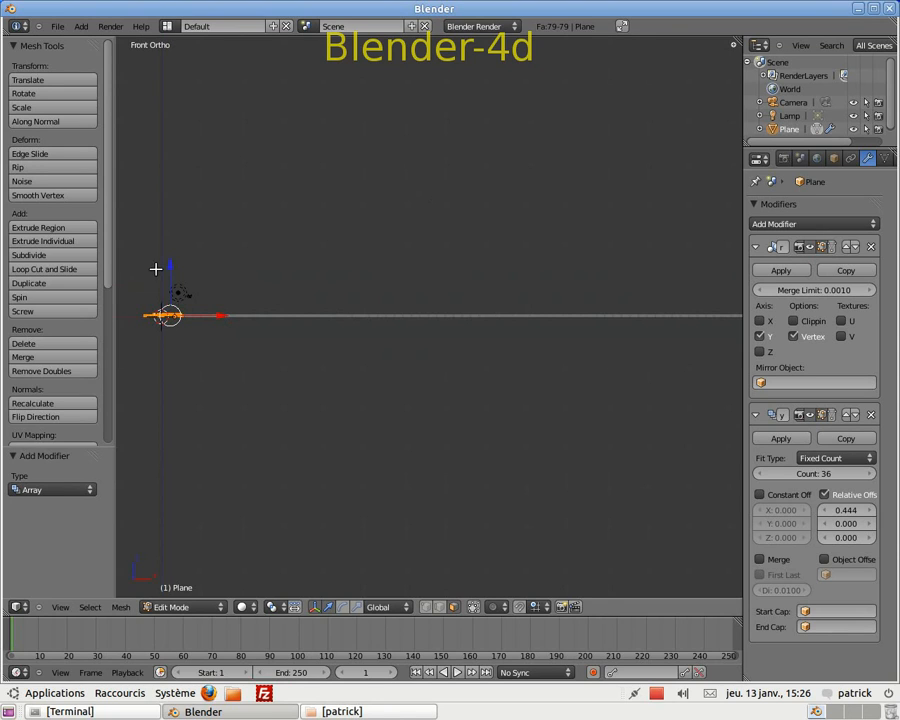
drag(167, 266, 199, 68)
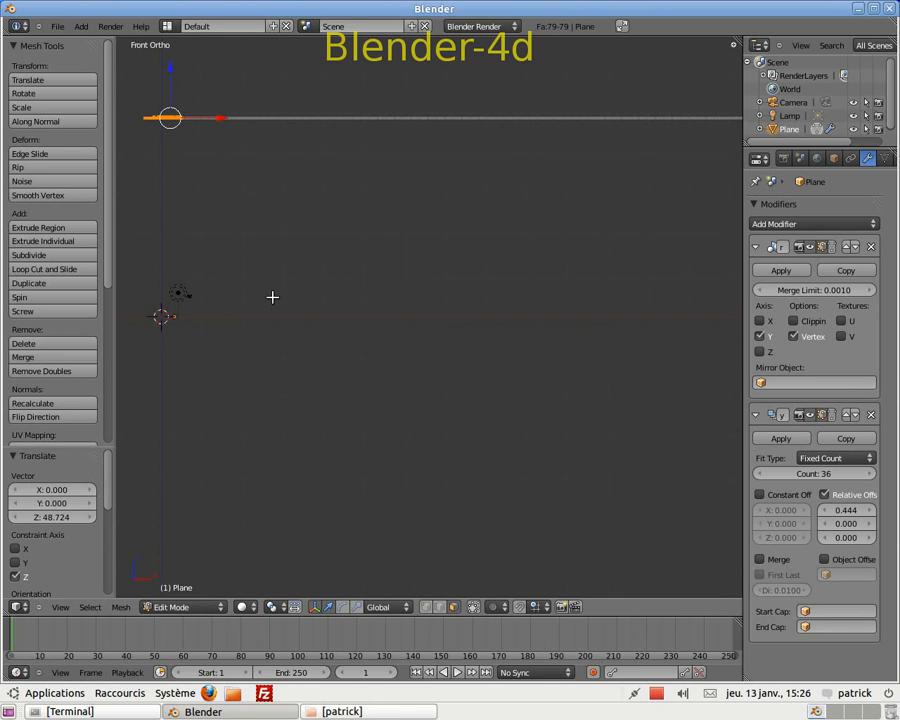
Step: Return to Object Mode and add a Bezier circle curve at the origin
key(shift+a)
key(Tab)
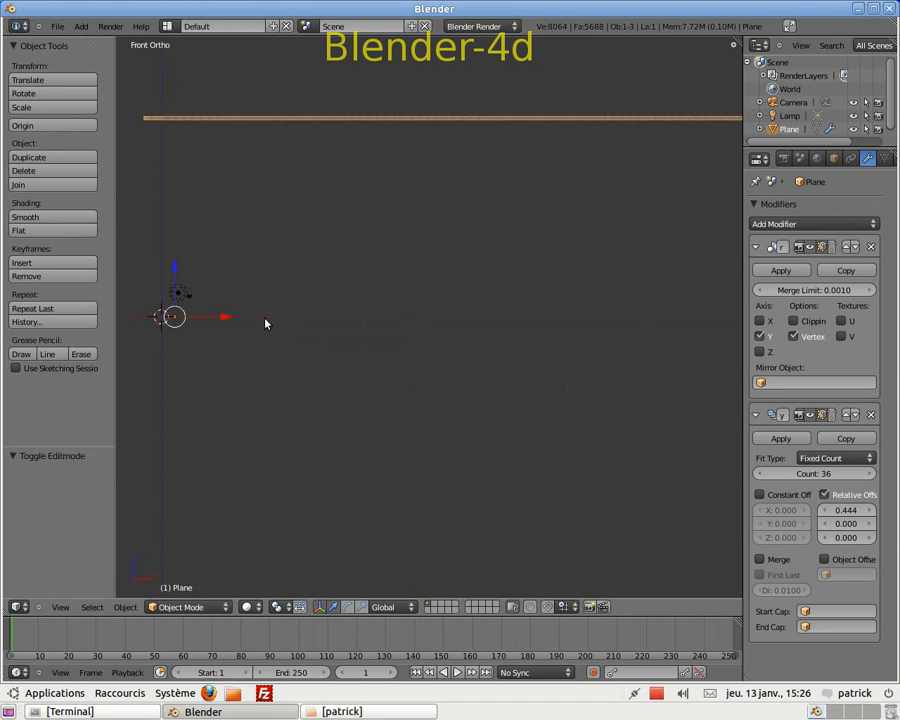
key(shift+a)
mouse_move(267, 318)
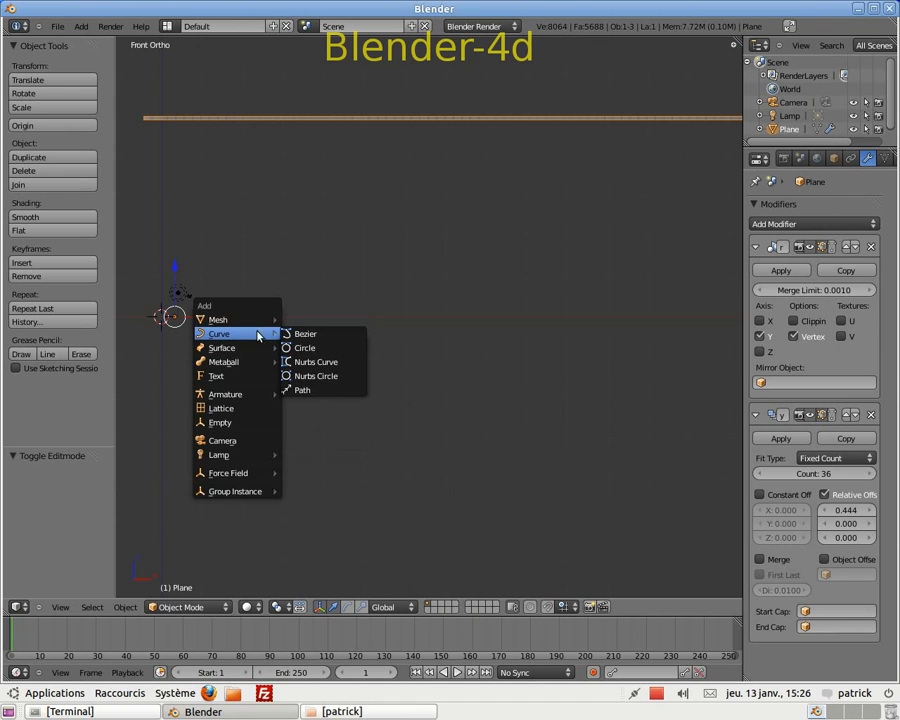
click(305, 348)
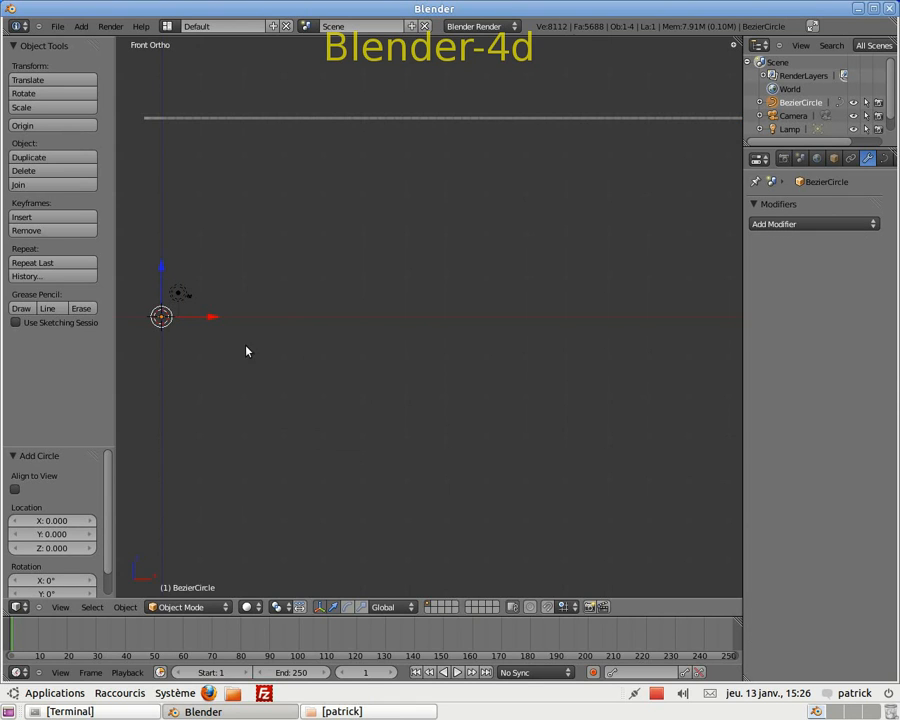
scroll(257, 358, down, 2)
shift+middle_drag(280, 384, 378, 390)
scroll(341, 392, up, 5)
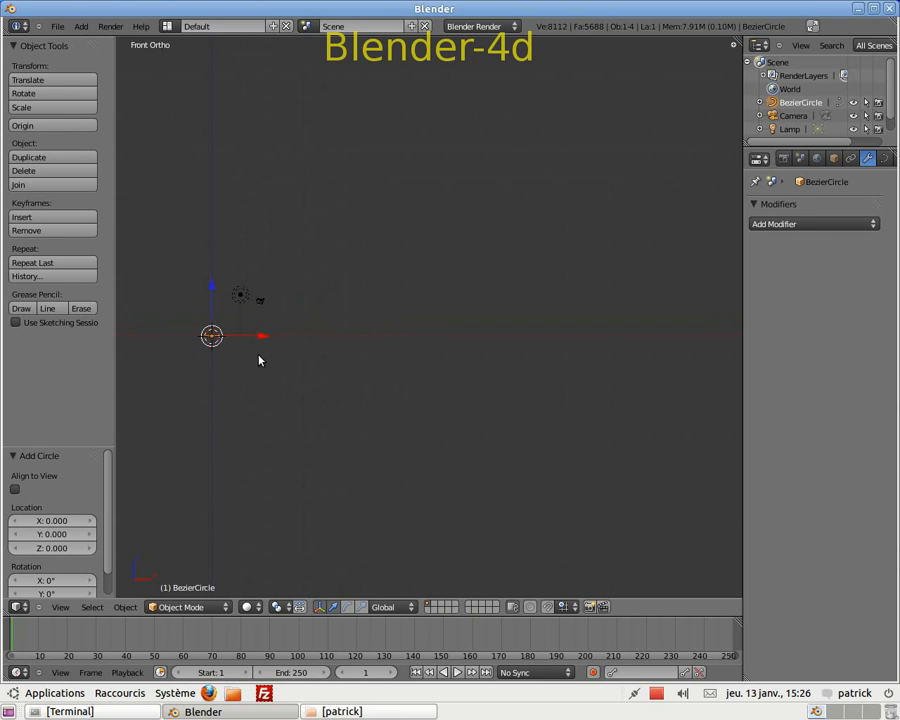
scroll(282, 322, down, 2)
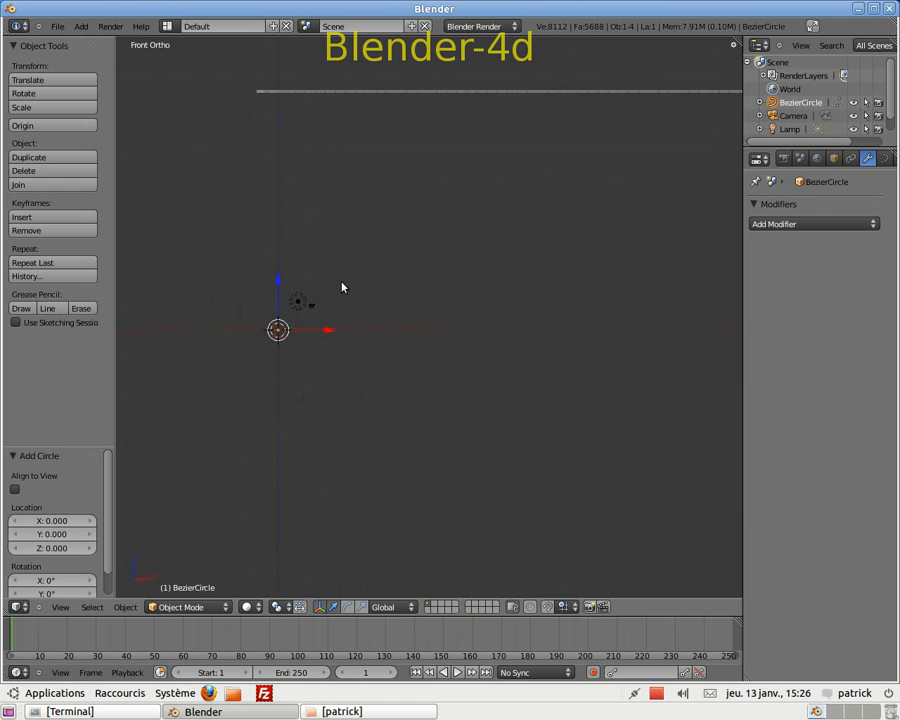
Step: Move the tread strip object about -36.267 along Z and scale it down to about 0.166
right_click(297, 91)
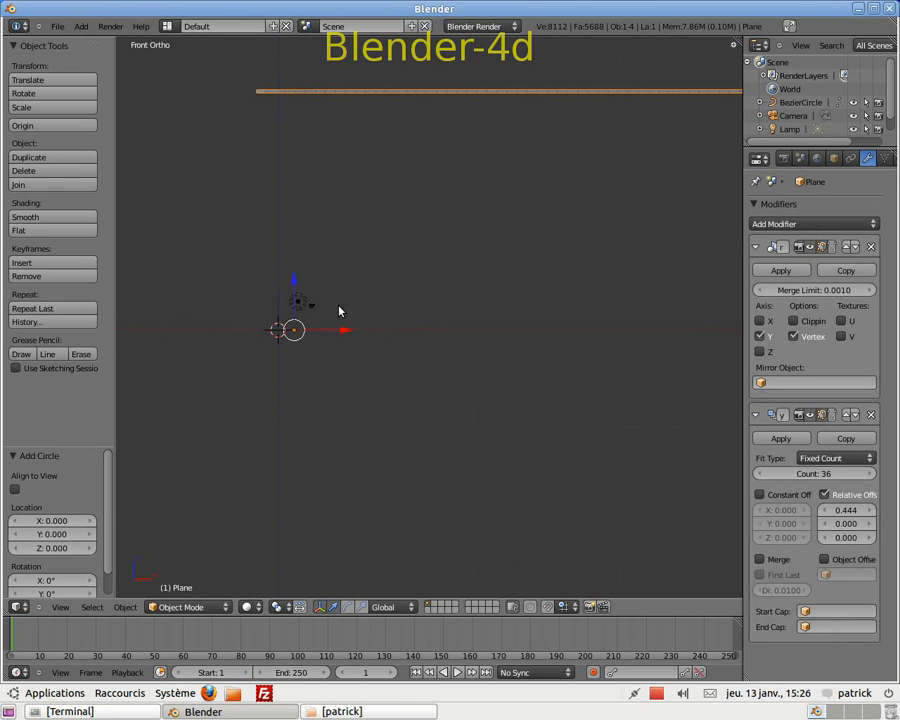
drag(296, 281, 334, 460)
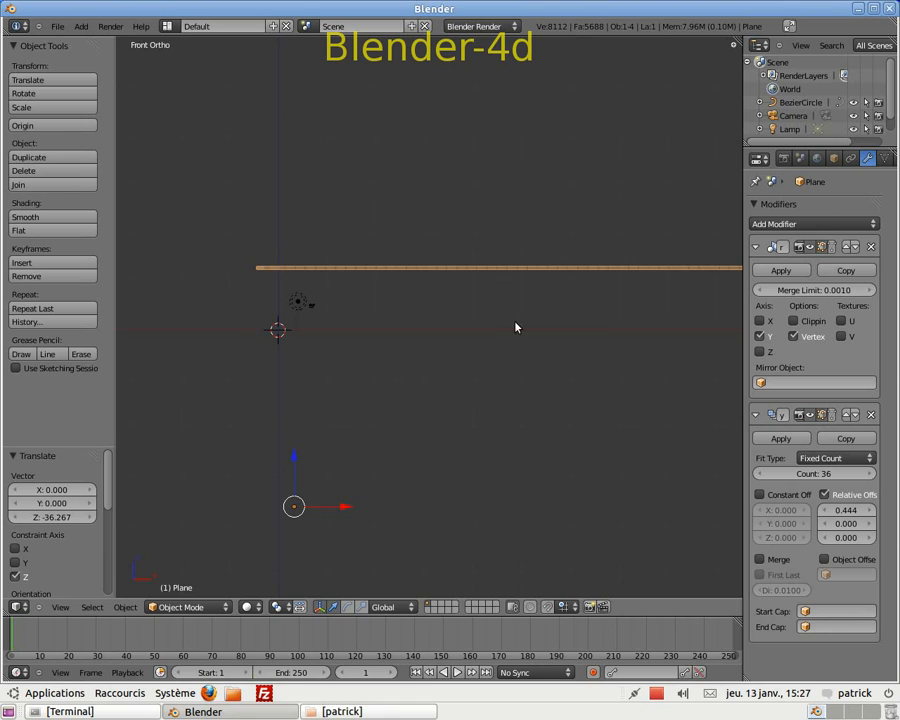
key(s)
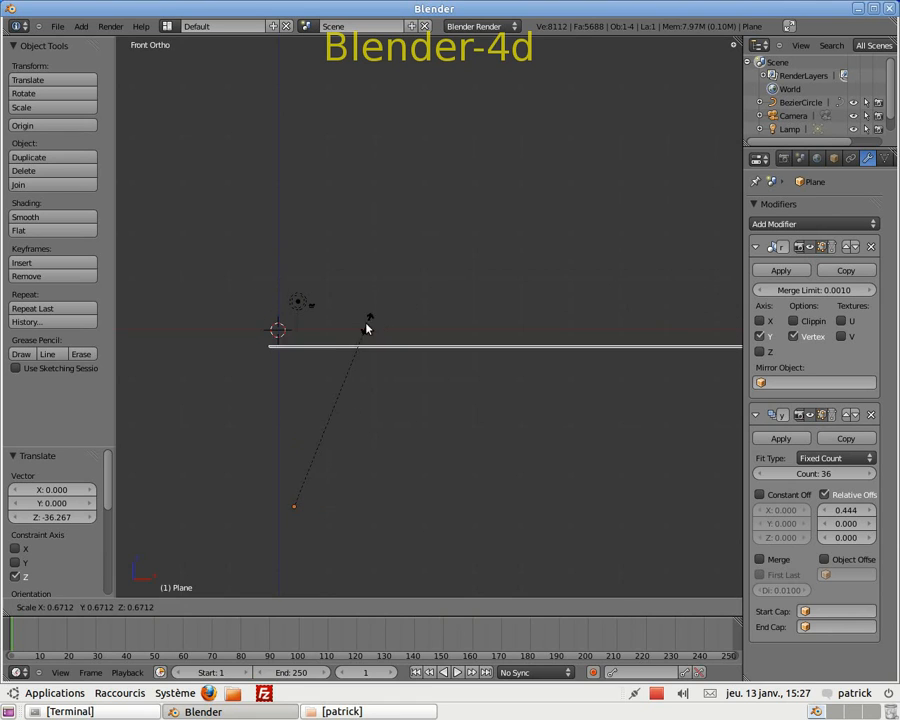
click(291, 461)
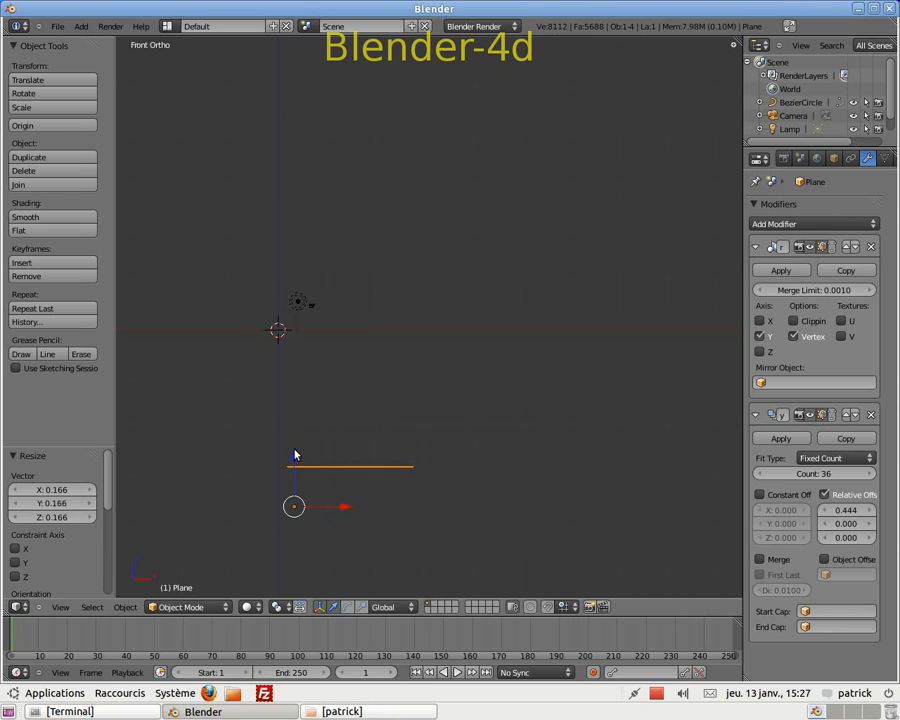
Step: Raise the scaled tread strip about 31.066 along Z
key(g)
key(z)
click(292, 303)
scroll(316, 308, up, 4)
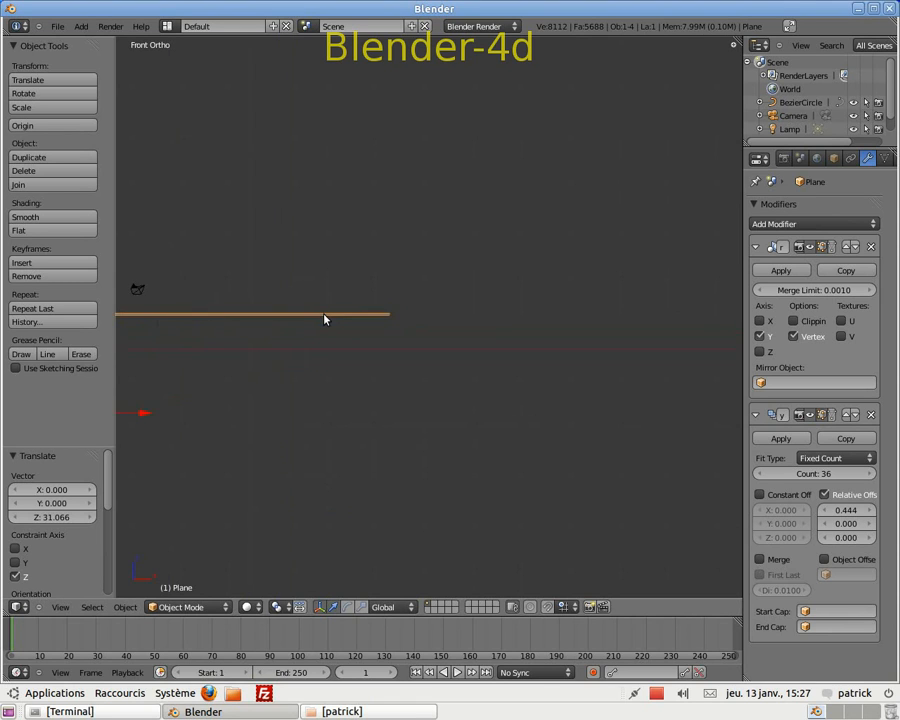
Step: Scale the tread strip down further and move it up and about -3.293 along X so its start lies above the circle
shift+middle_drag(333, 360, 697, 335)
scroll(596, 348, up, 2)
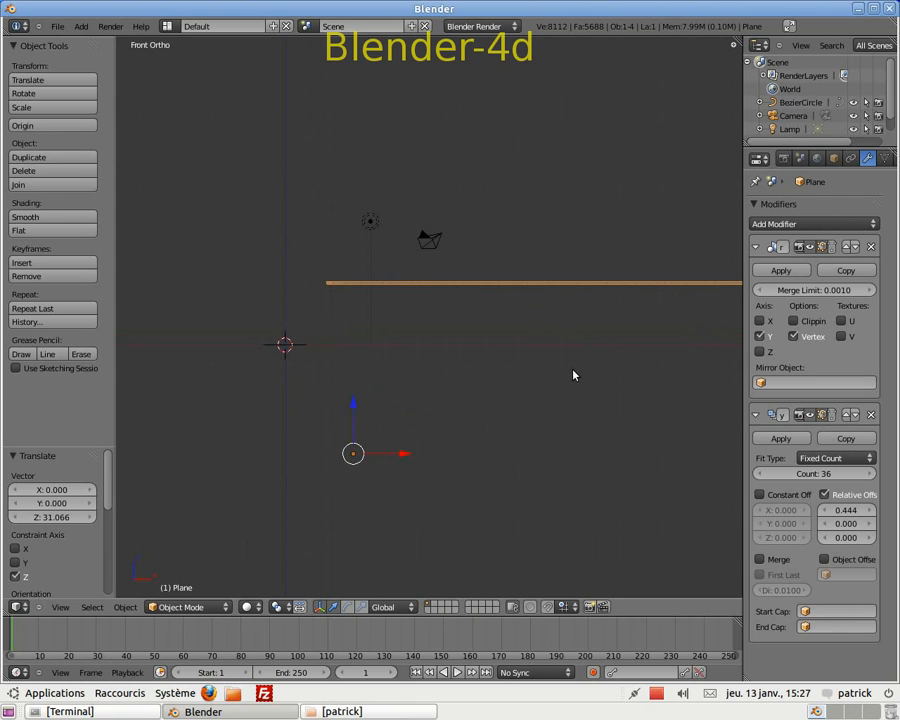
key(s)
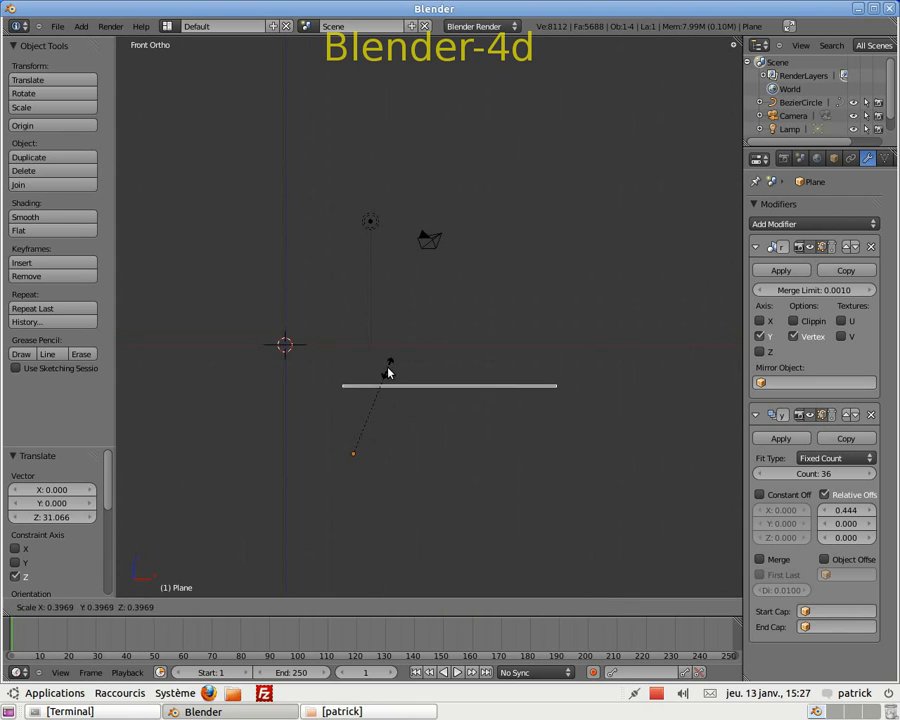
click(383, 376)
drag(353, 406, 313, 305)
drag(410, 354, 342, 349)
scroll(292, 338, up, 4)
scroll(252, 386, down, 4)
Step: Rotate the Bezier circle 90 degrees about the X axis
right_click(301, 349)
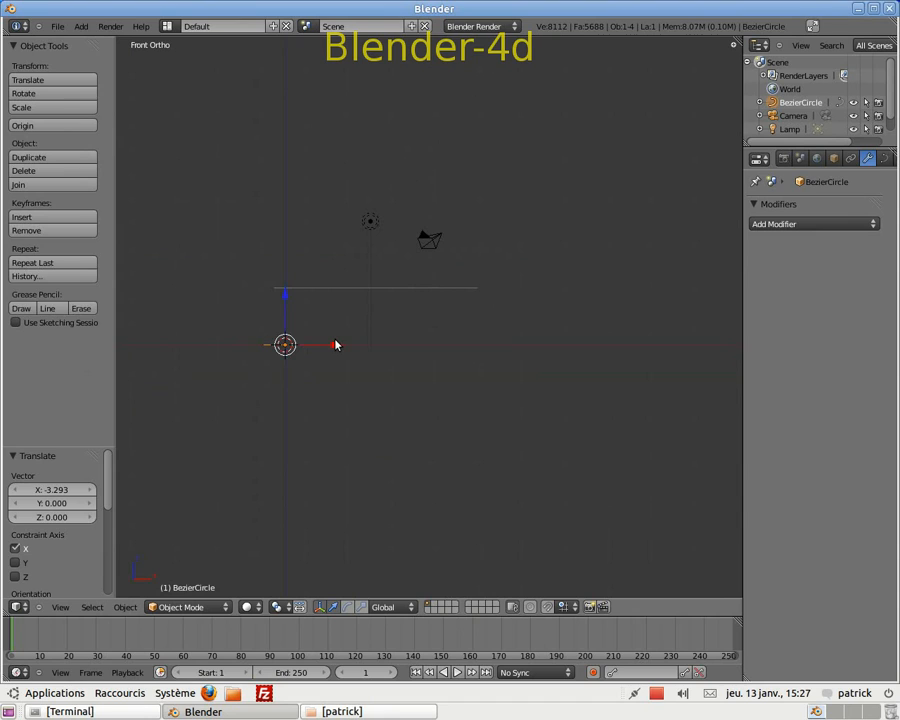
key(r)
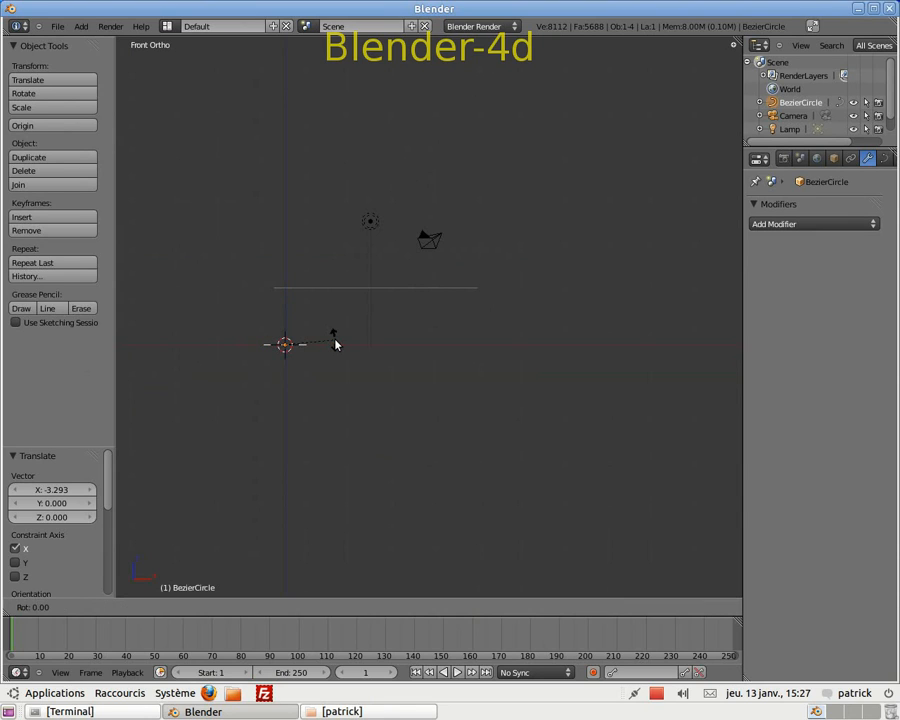
text(x)
text(90)
key(Return)
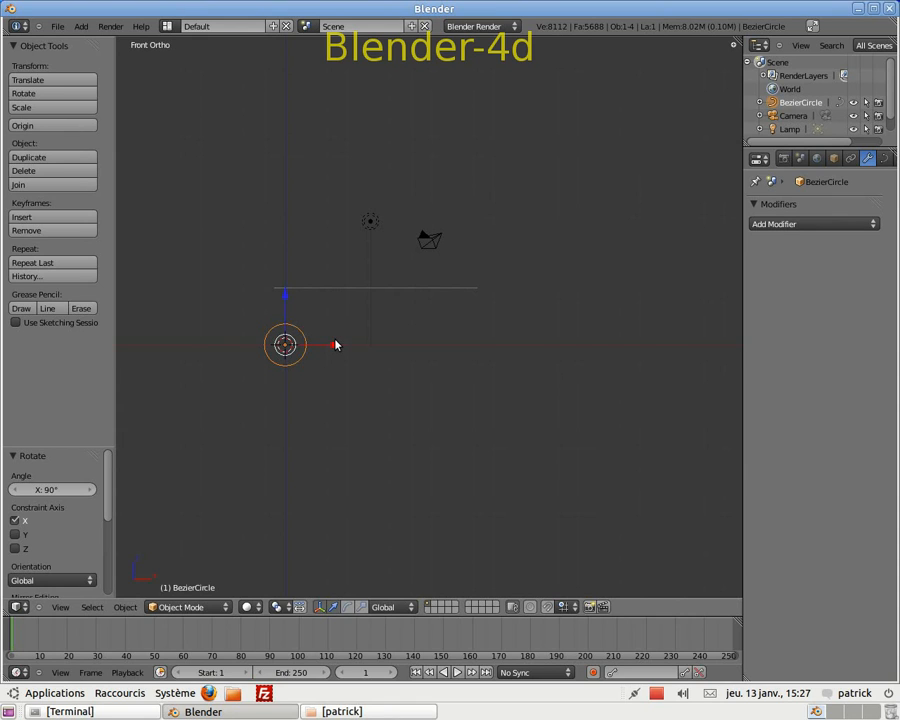
Step: Widen the properties editor and add a Curve modifier to the tread strip object
scroll(325, 296, up, 2)
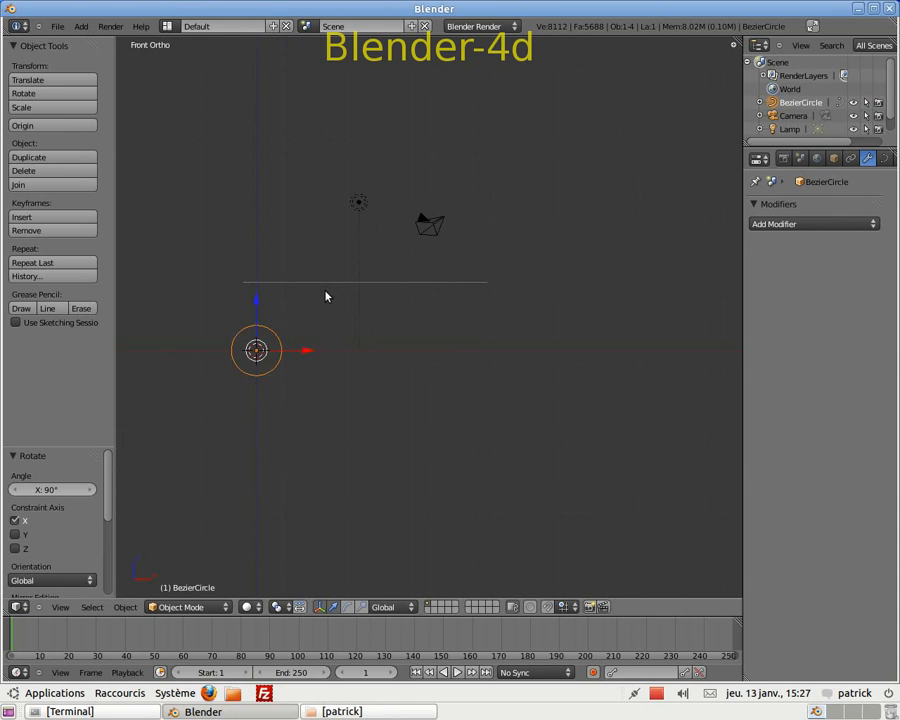
right_click(245, 275)
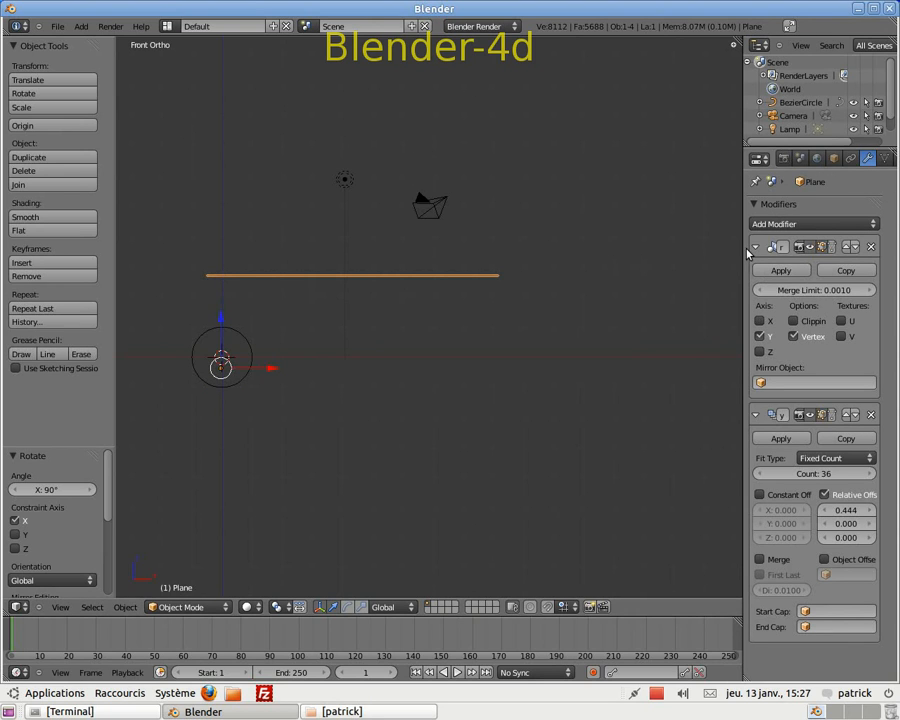
drag(744, 245, 672, 245)
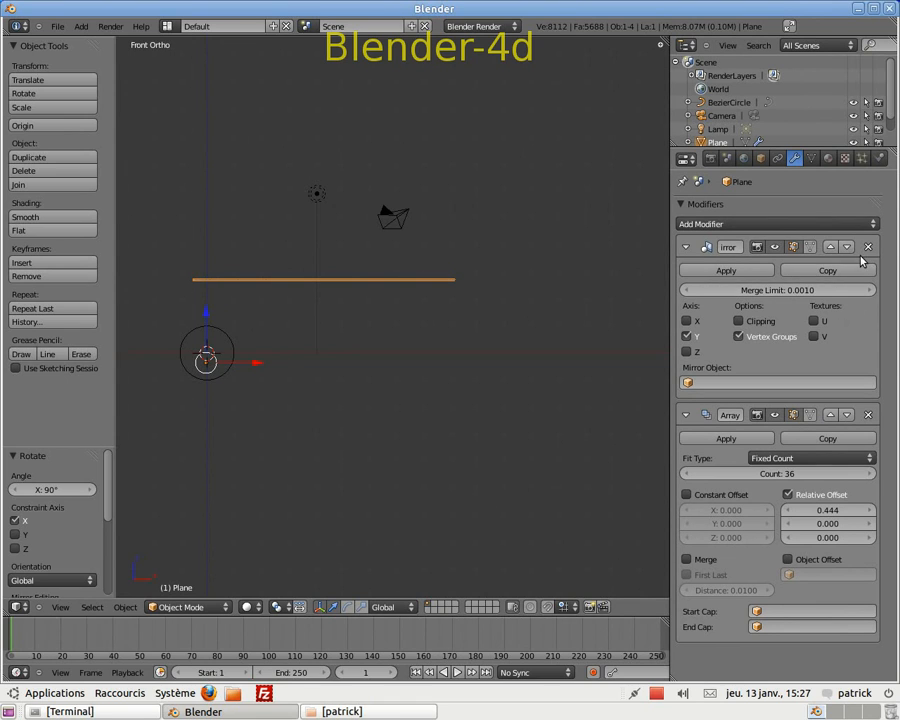
click(877, 226)
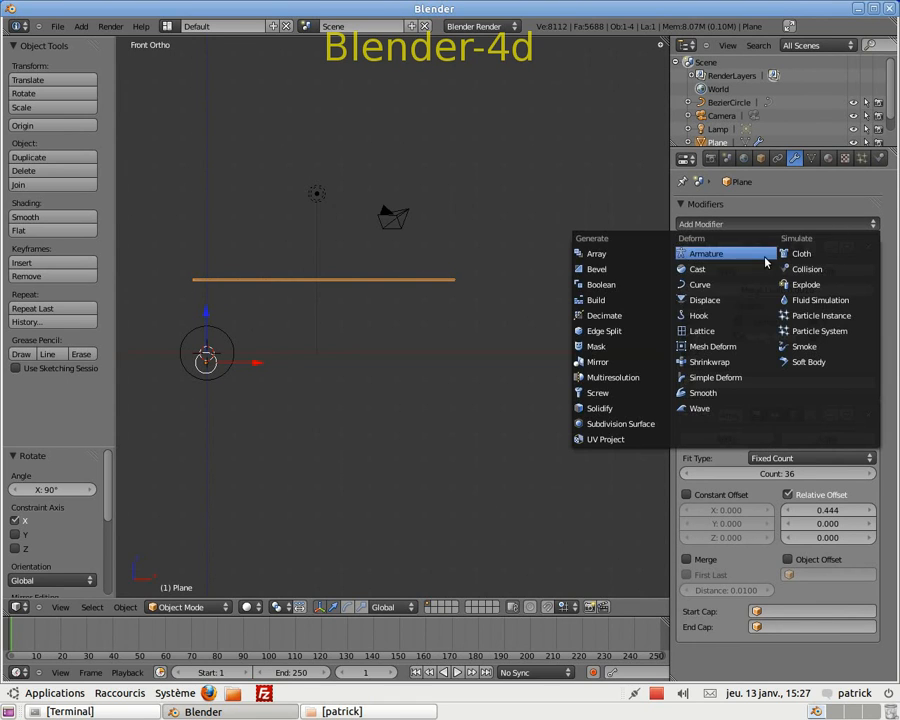
click(700, 284)
scroll(578, 464, down, 3)
scroll(620, 466, up, 3)
scroll(830, 590, down, 3)
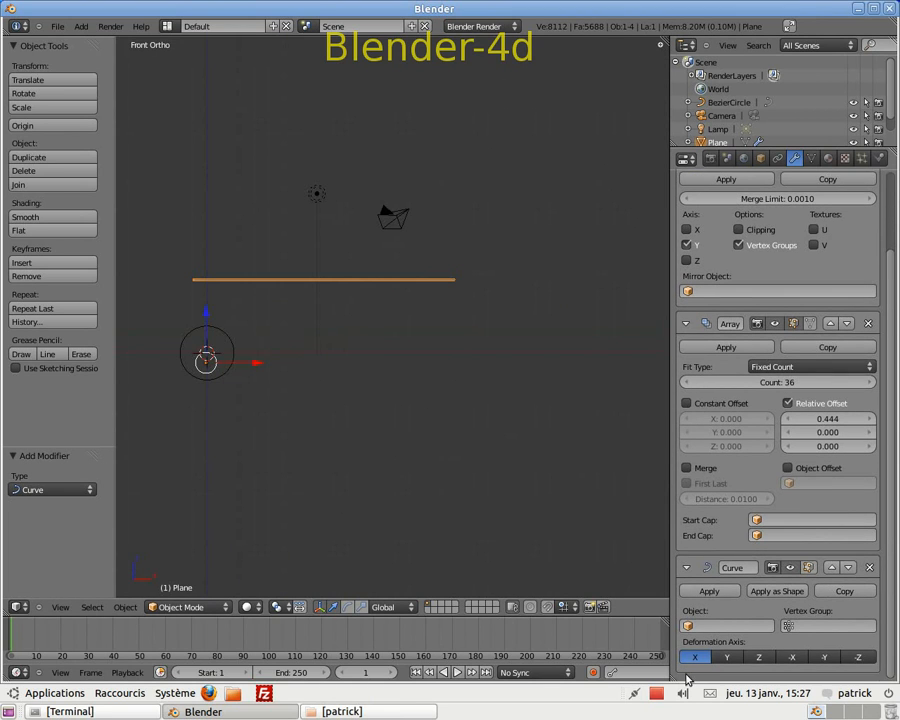
Step: Set BezierCircle as the Curve modifier's object to bend the tread strip into a ring
click(716, 628)
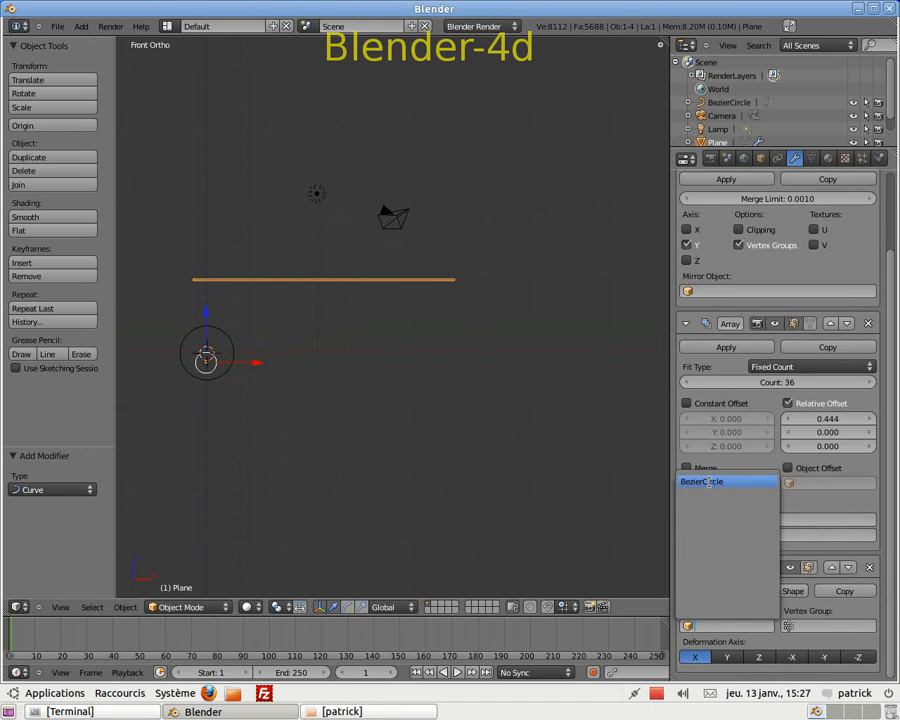
click(709, 482)
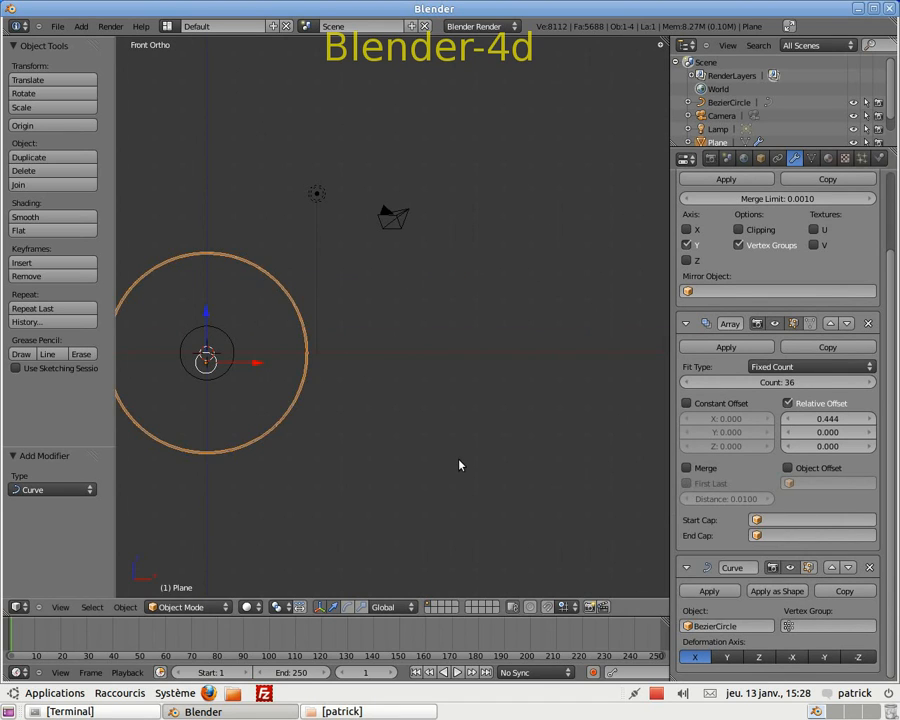
middle_drag(463, 438, 399, 468)
middle_drag(379, 473, 484, 432)
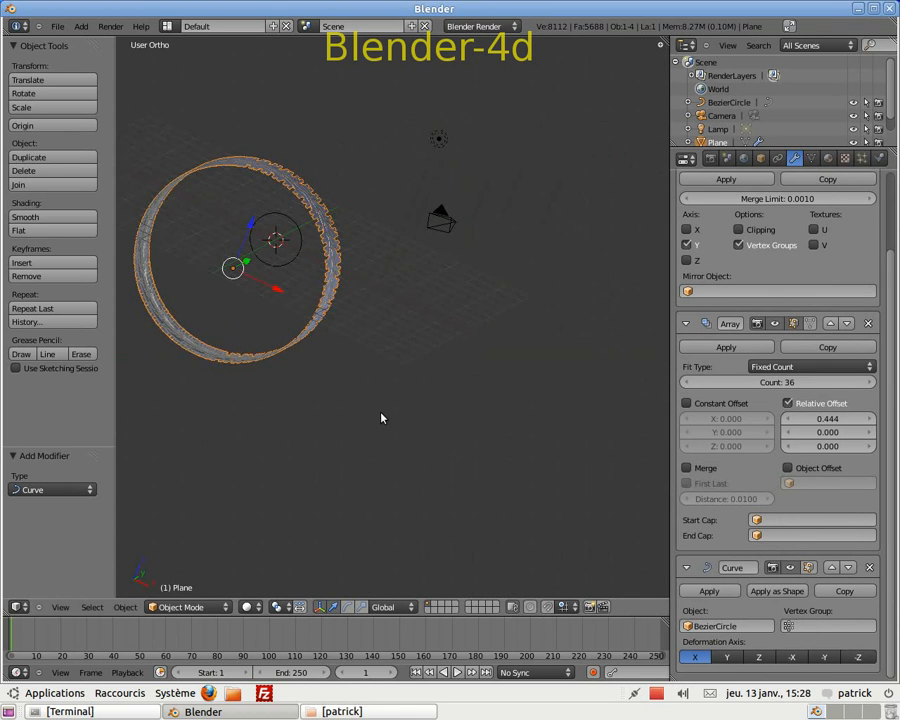
scroll(388, 418, down, 3)
Step: Scale the Bezier circle up uniformly by about 1.588 in the front view
key(KP_1)
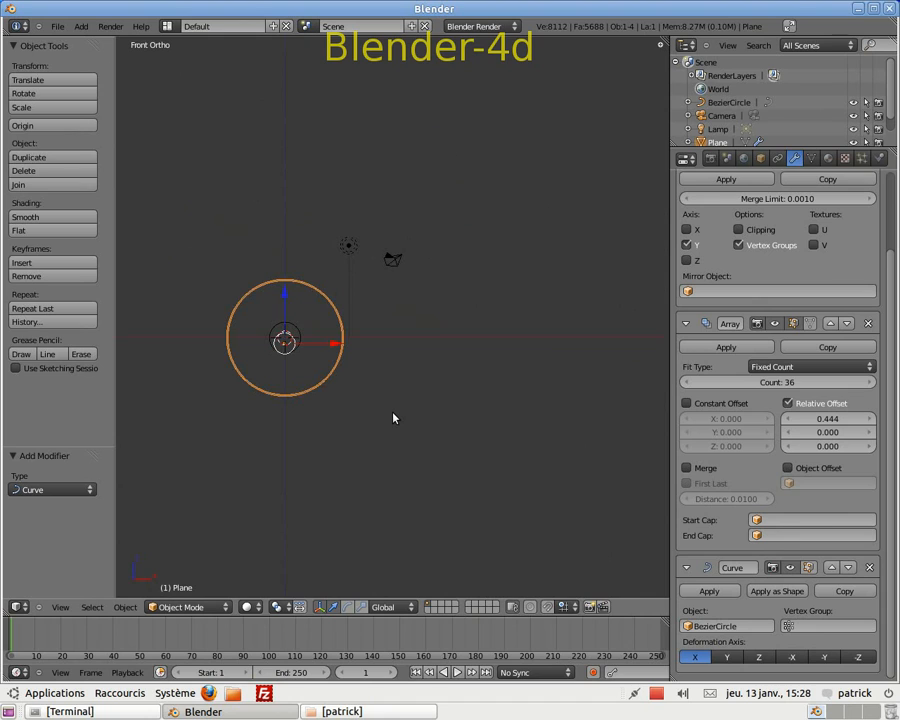
shift+middle_drag(380, 468, 460, 482)
scroll(459, 480, up, 4)
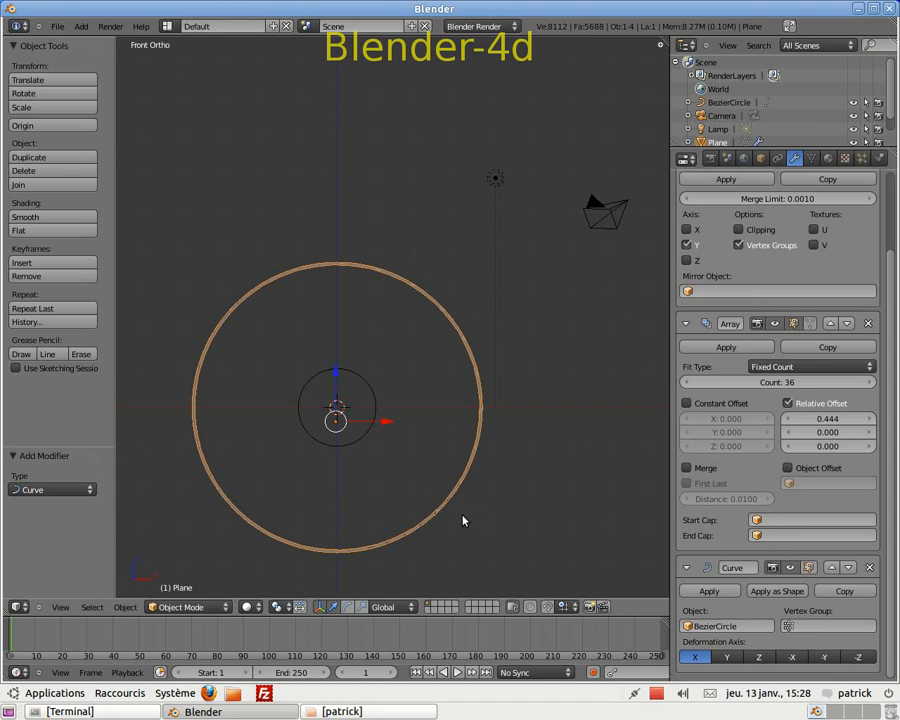
right_click(366, 441)
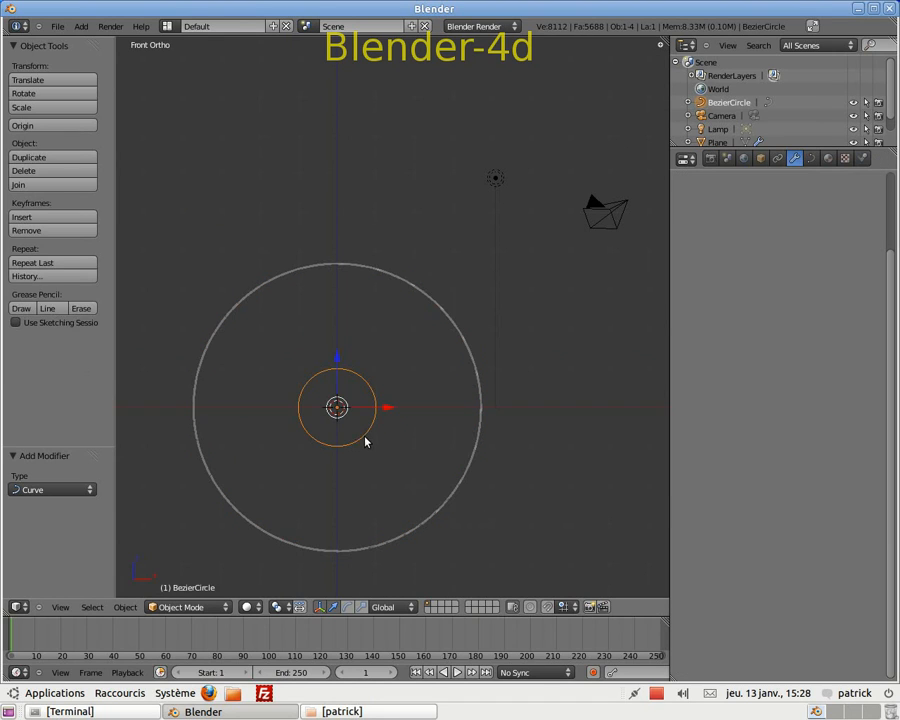
key(s)
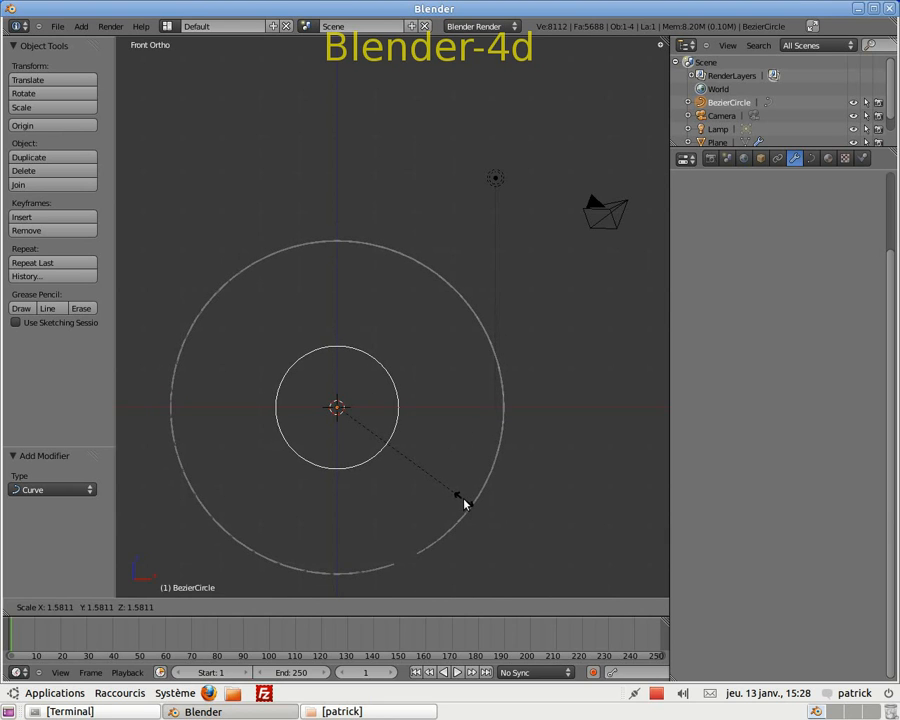
click(463, 505)
middle_drag(463, 505, 412, 426)
scroll(452, 511, down, 3)
scroll(416, 452, up, 2)
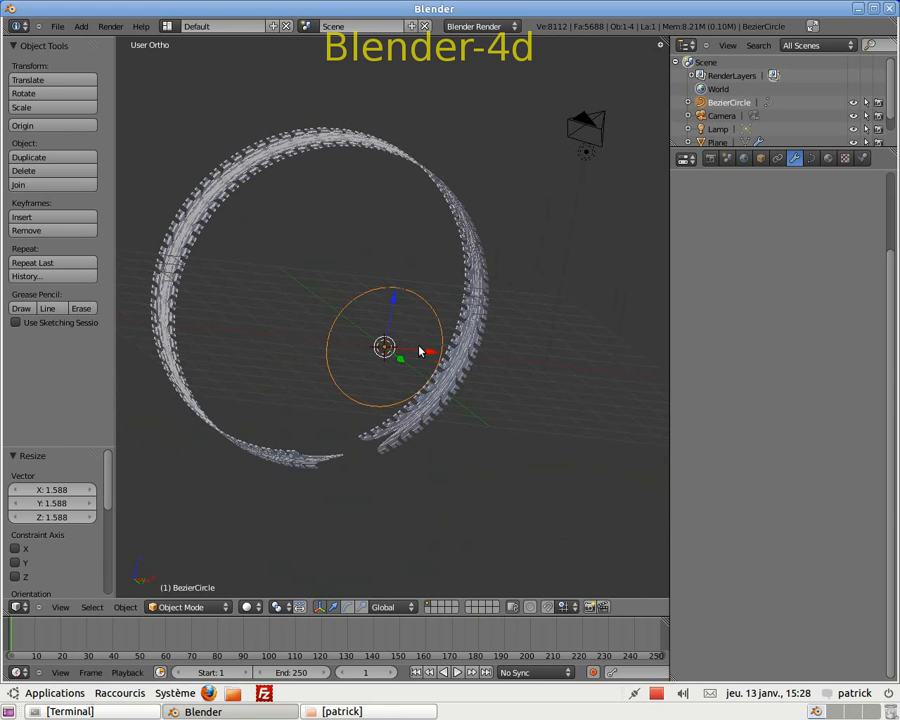
Step: Fine-tune the Bezier circle's scale by about 0.934 and 1.005 to close the gap between the tread ends
key(s)
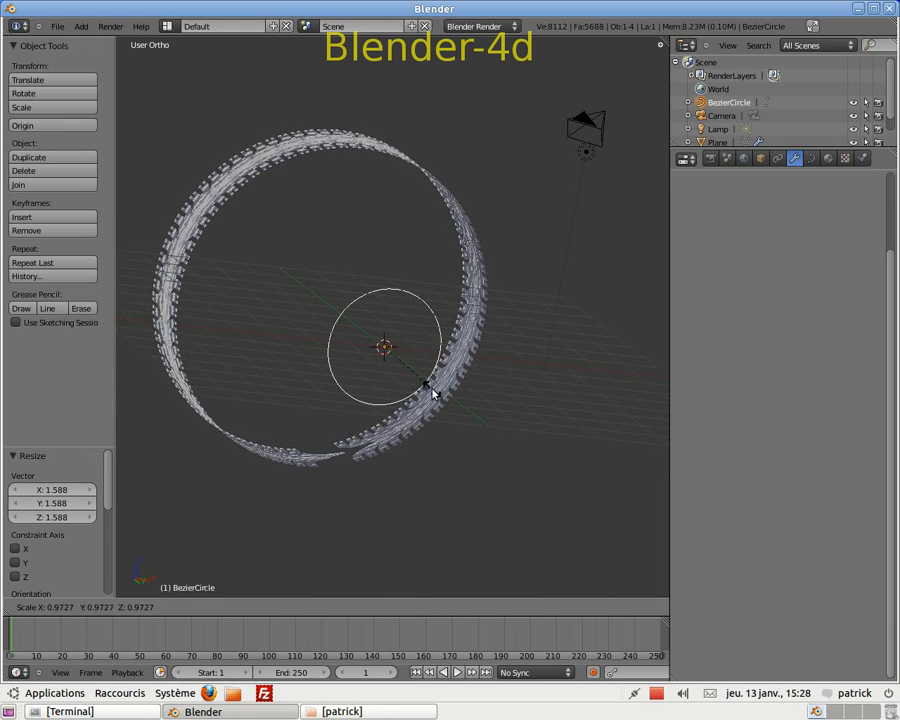
click(425, 397)
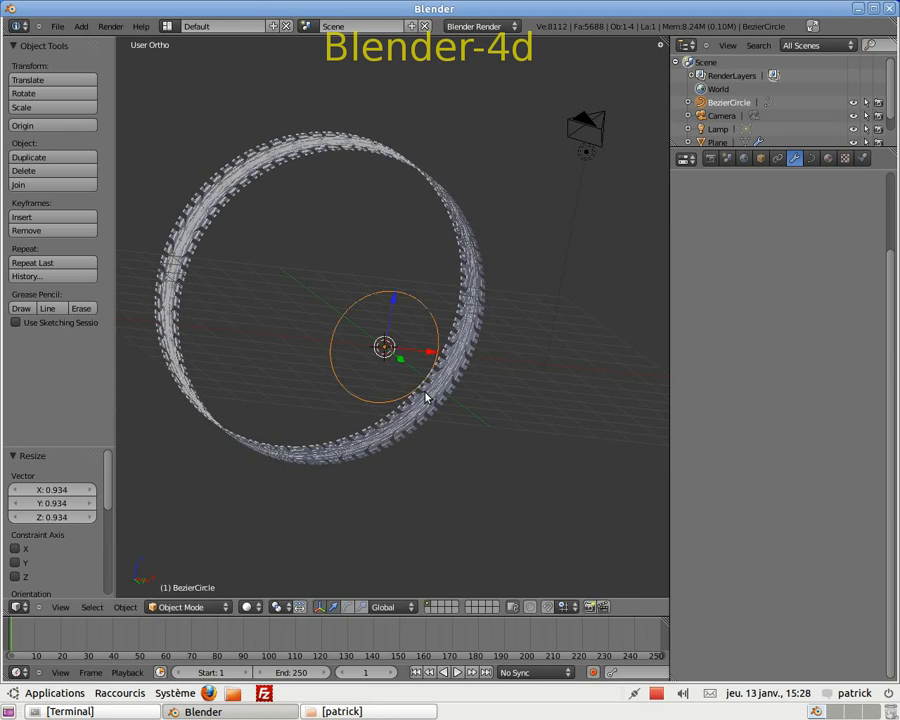
middle_drag(388, 385, 354, 412)
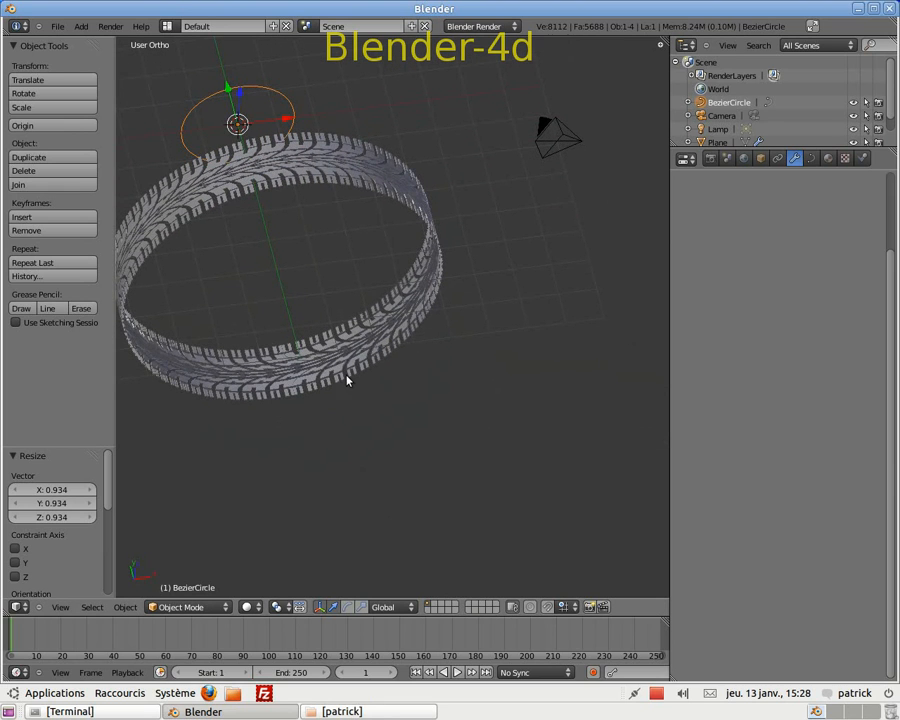
key(s)
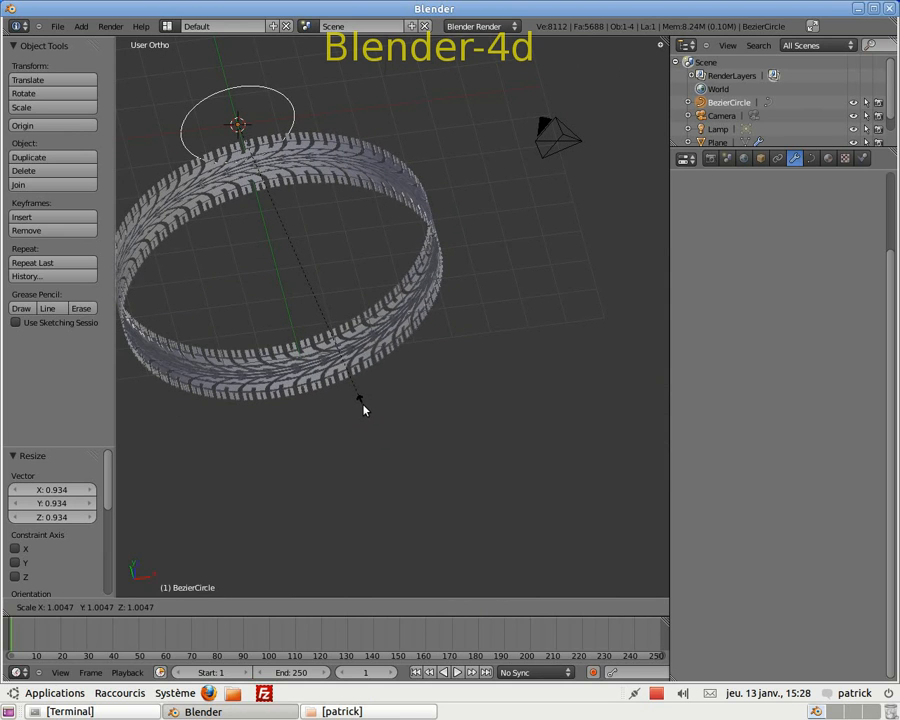
click(364, 409)
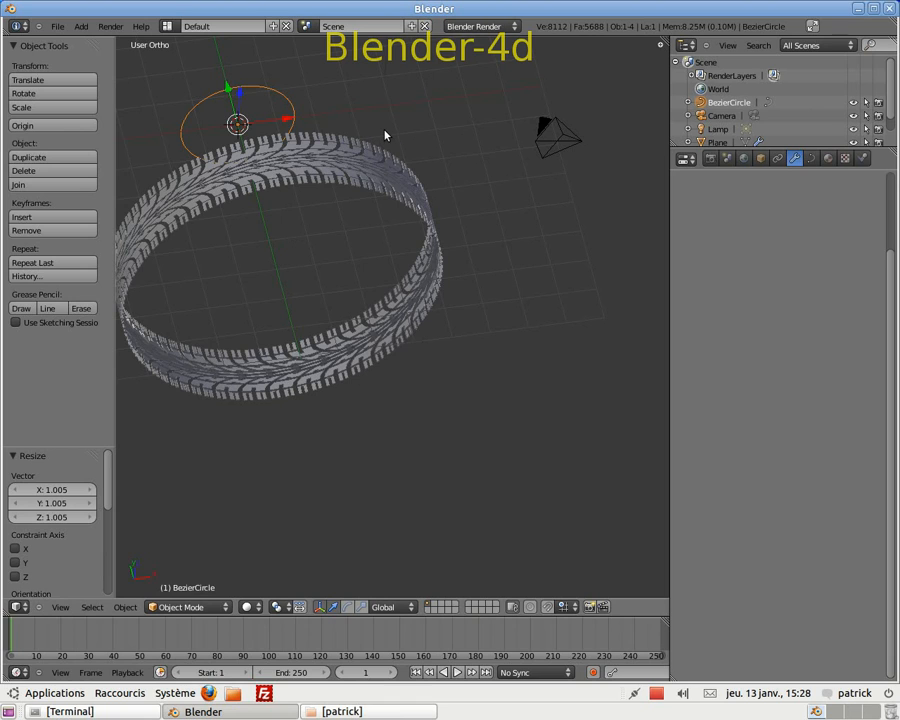
Step: Move the tread ring about 5.080 along Y in the top view so it is centred on the Bezier circle
key(KP_7)
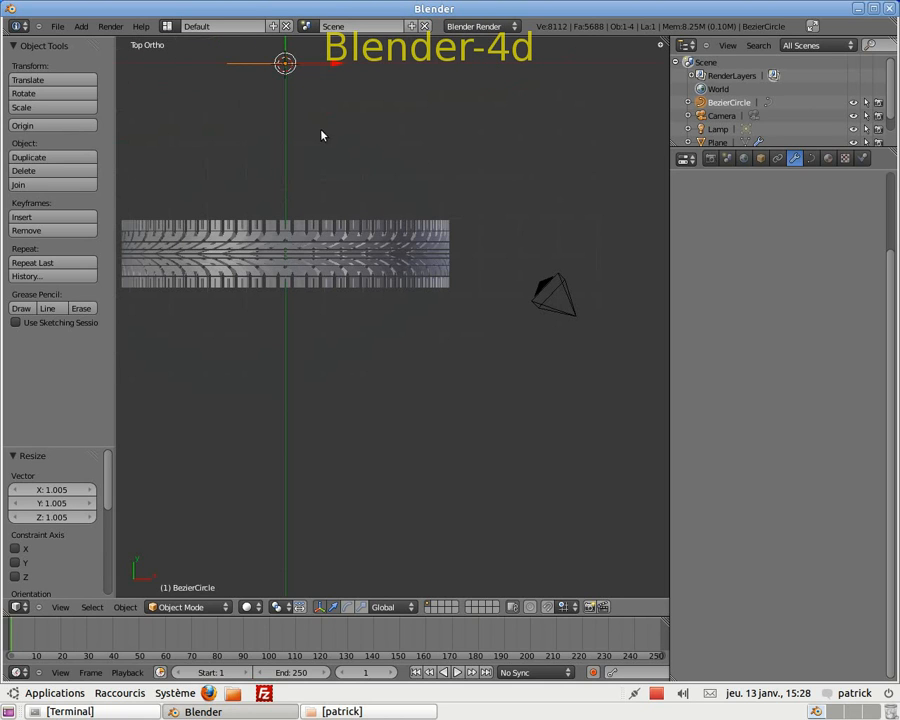
right_click(342, 255)
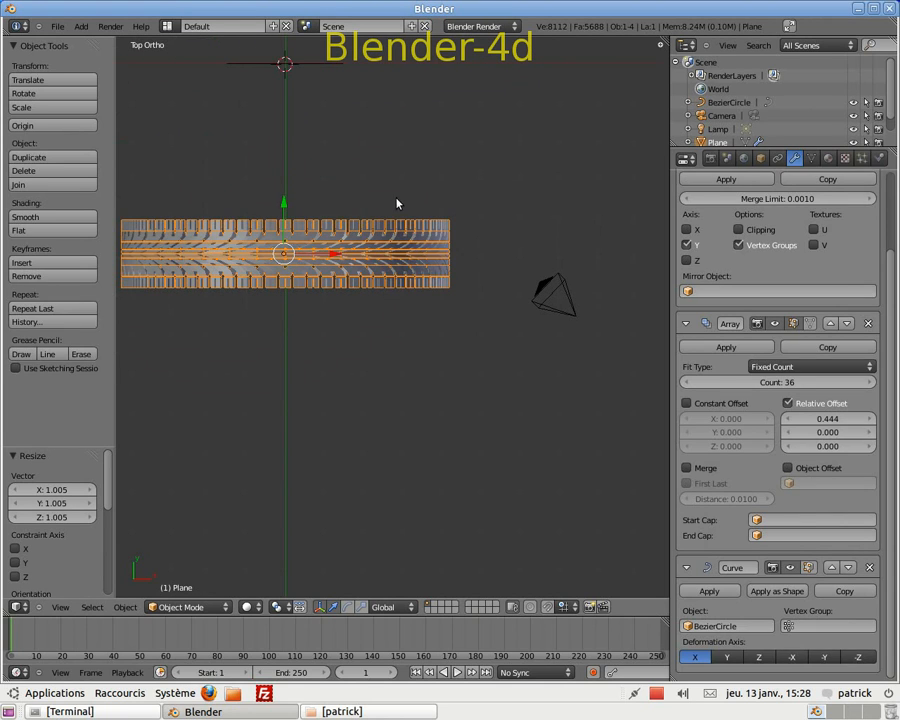
scroll(305, 215, down, 2)
key(g)
key(y)
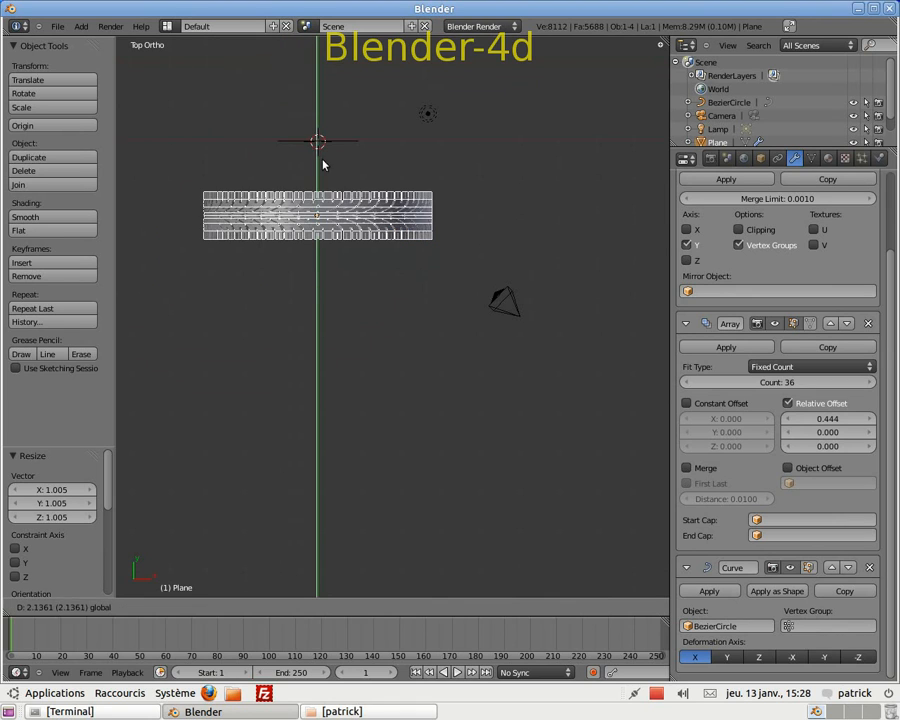
click(325, 94)
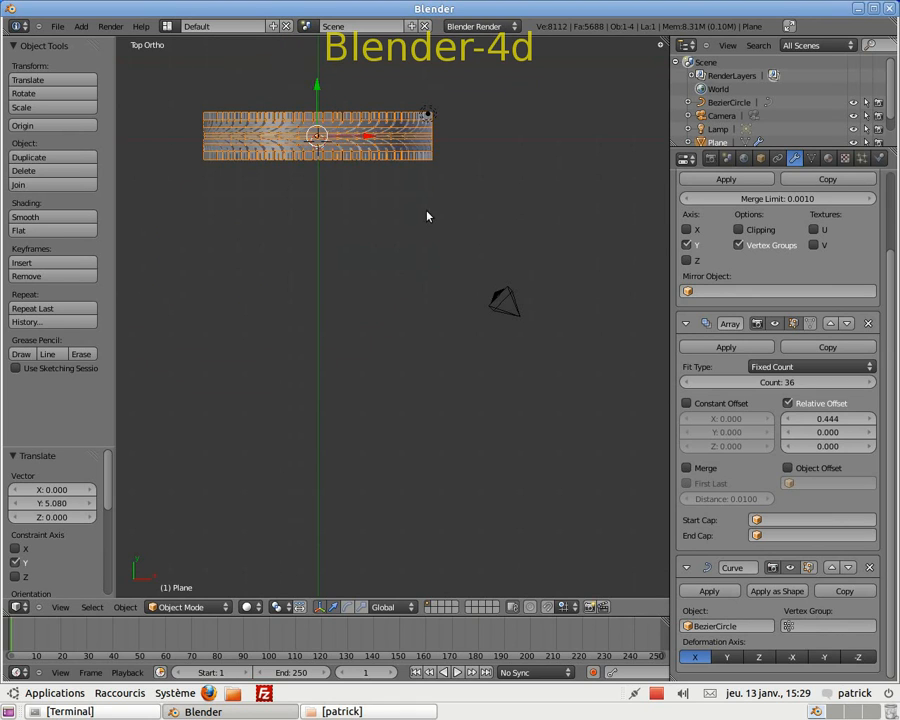
shift+middle_drag(422, 227, 435, 328)
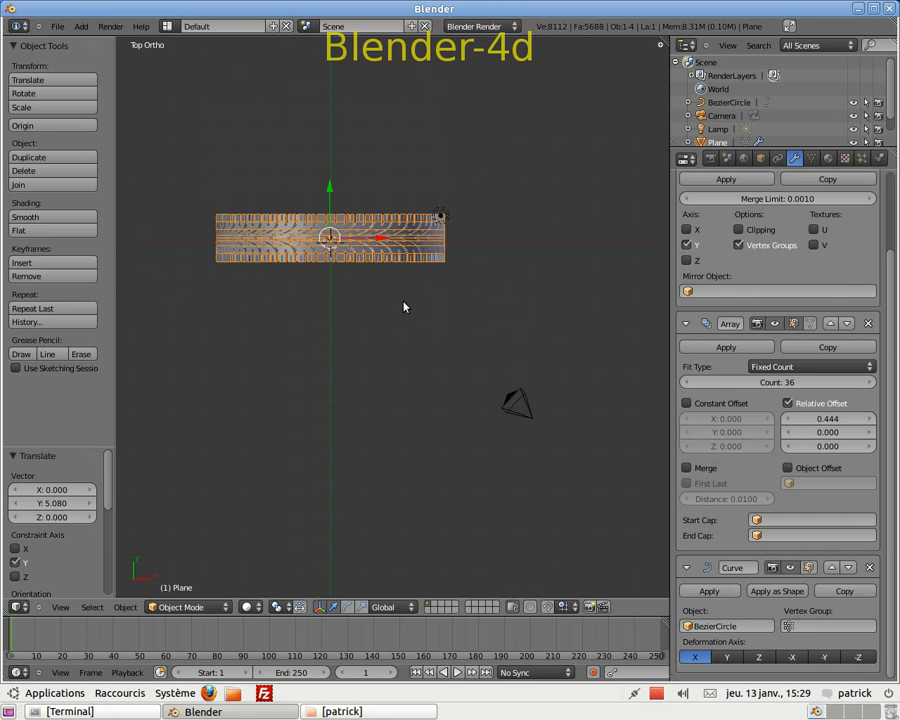
Step: Widen the tread ring by scaling it about 1.847 along the Y axis
key(KP_1)
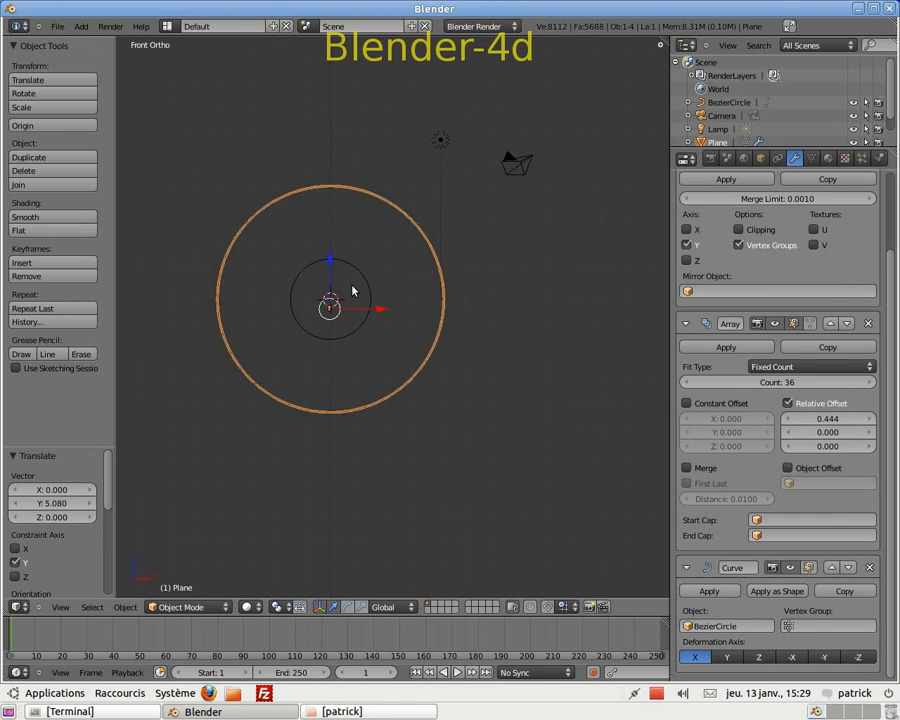
key(KP_3)
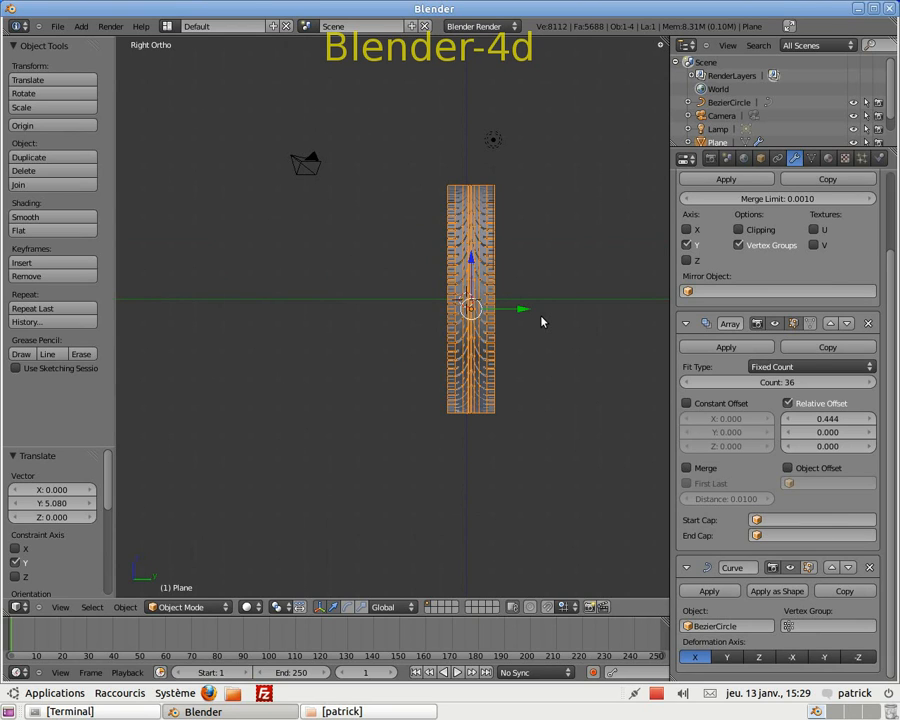
key(s)
key(y)
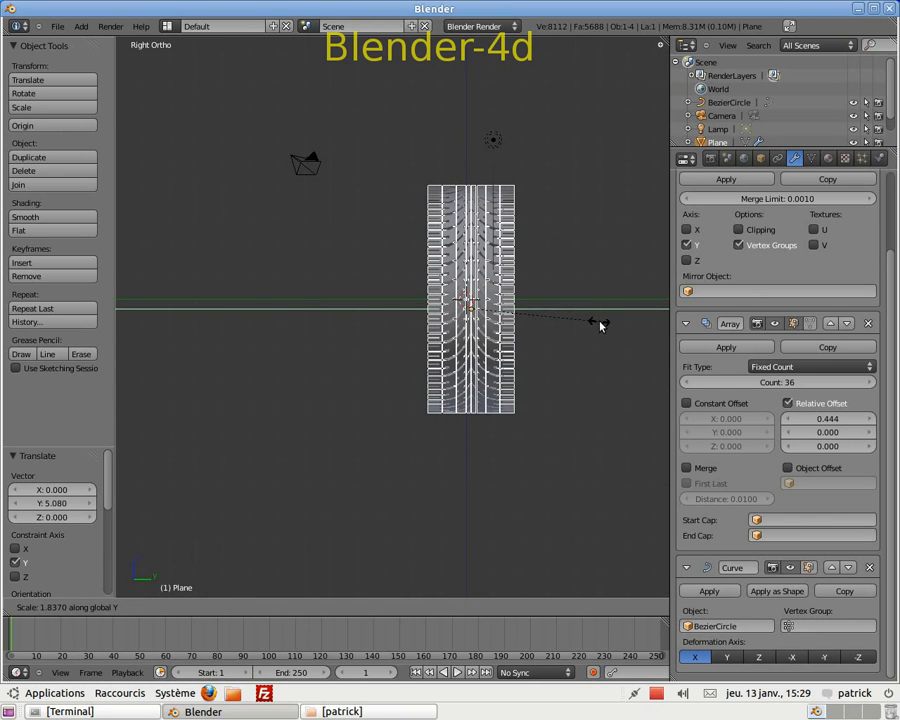
click(600, 325)
Step: Examine the widened tread ring's shape and tread pattern from several angles
middle_drag(456, 382, 503, 344)
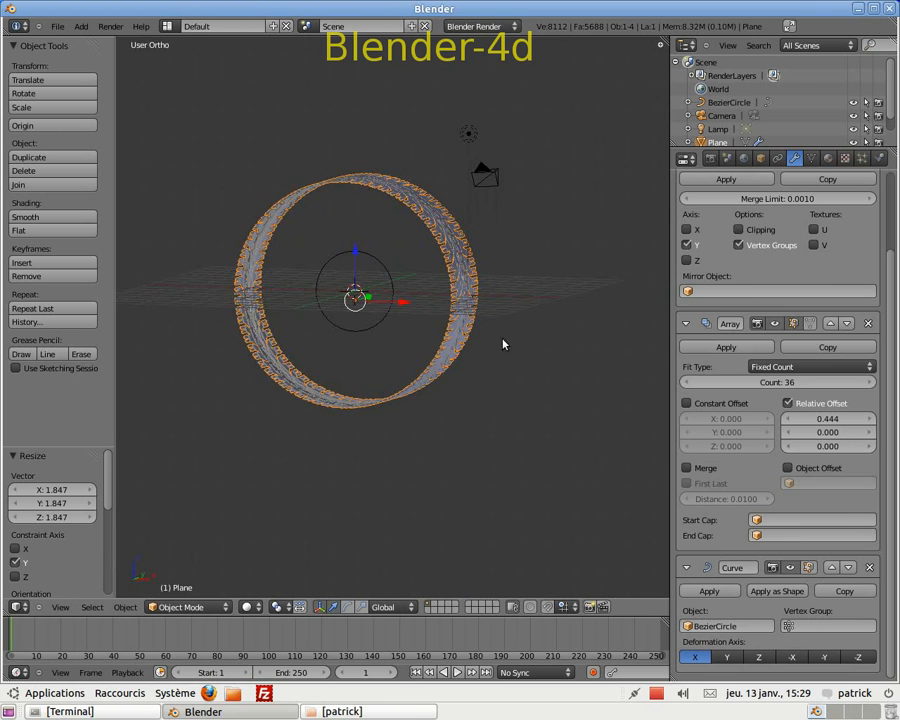
middle_drag(289, 301, 383, 286)
scroll(438, 325, up, 5)
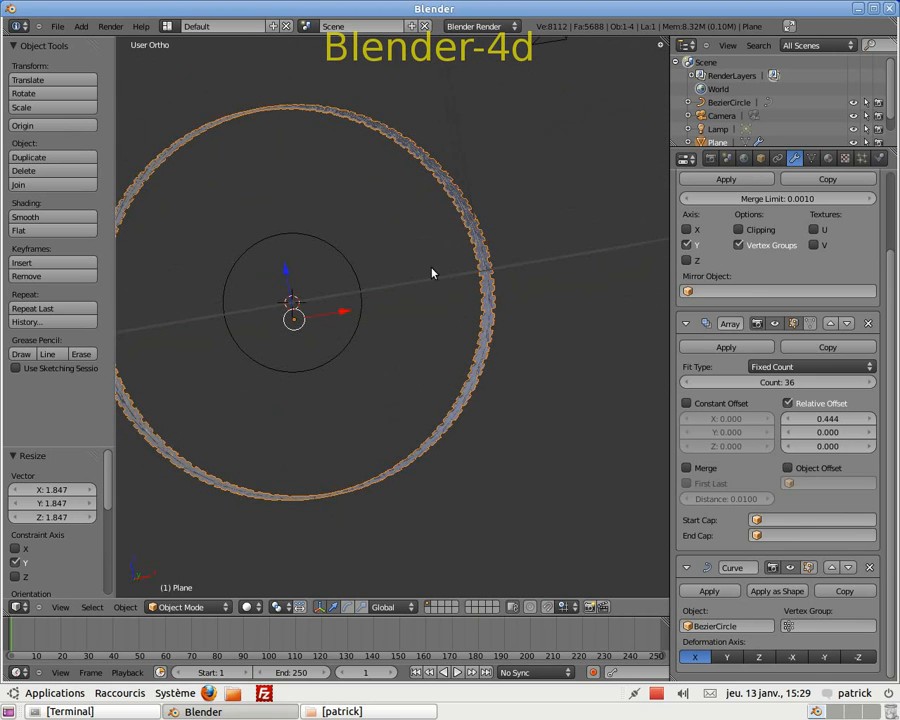
scroll(327, 318, down, 2)
mouse_move(363, 313)
middle_down()
mouse_move(392, 316)
mouse_move(368, 315)
middle_up()
key(KP_1)
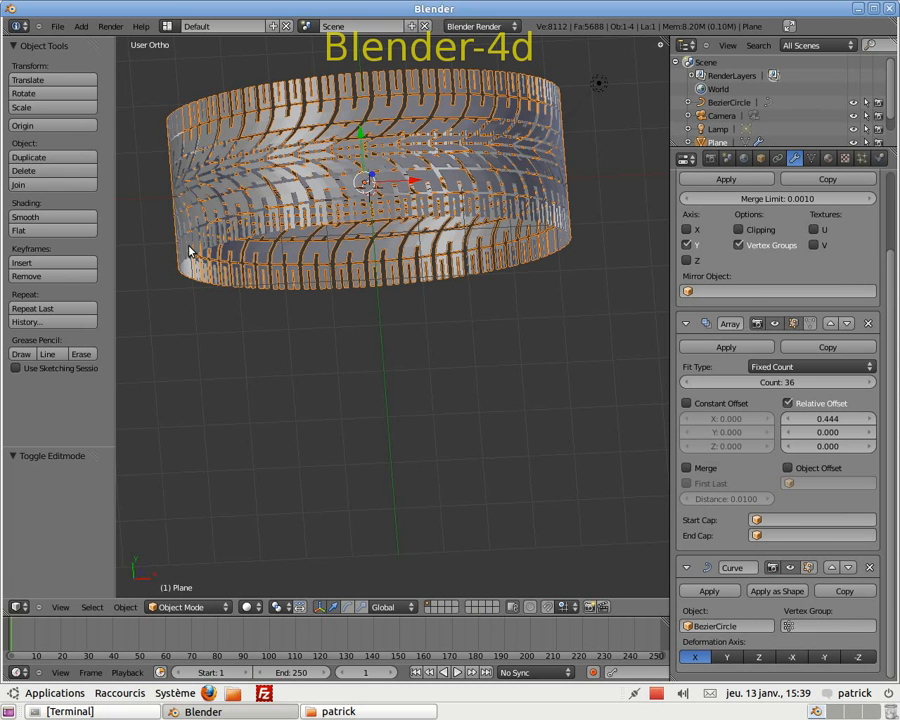
scroll(388, 320, down, 1)
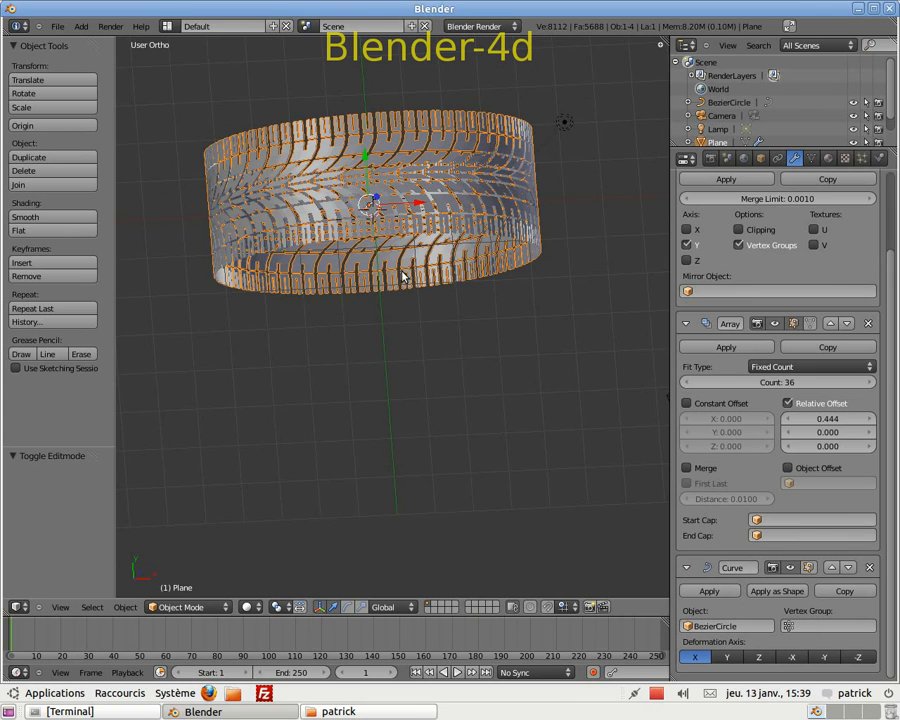
Step: Enter Edit Mode on the tread object and examine its source block from above, in perspective and from the front
key(Tab)
scroll(407, 285, up, 2)
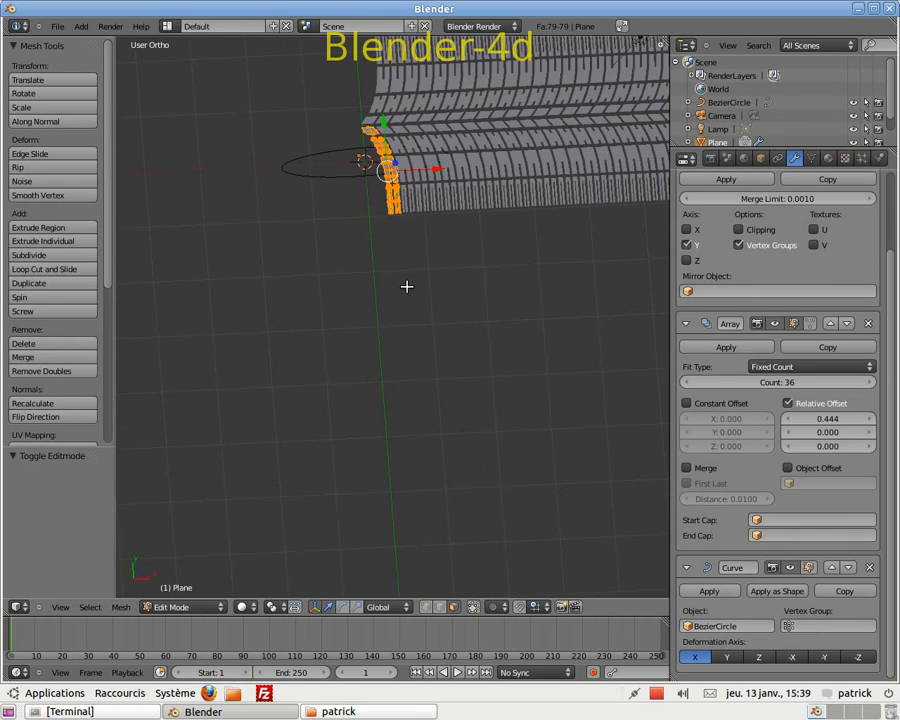
key(KP_7)
scroll(407, 286, up, 3)
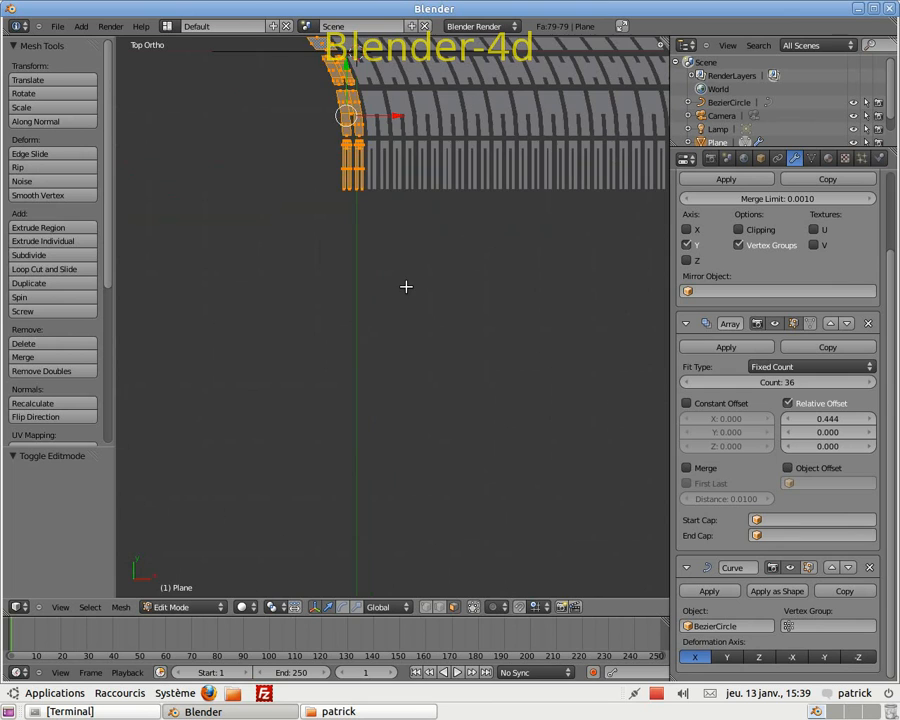
scroll(393, 288, up, 6)
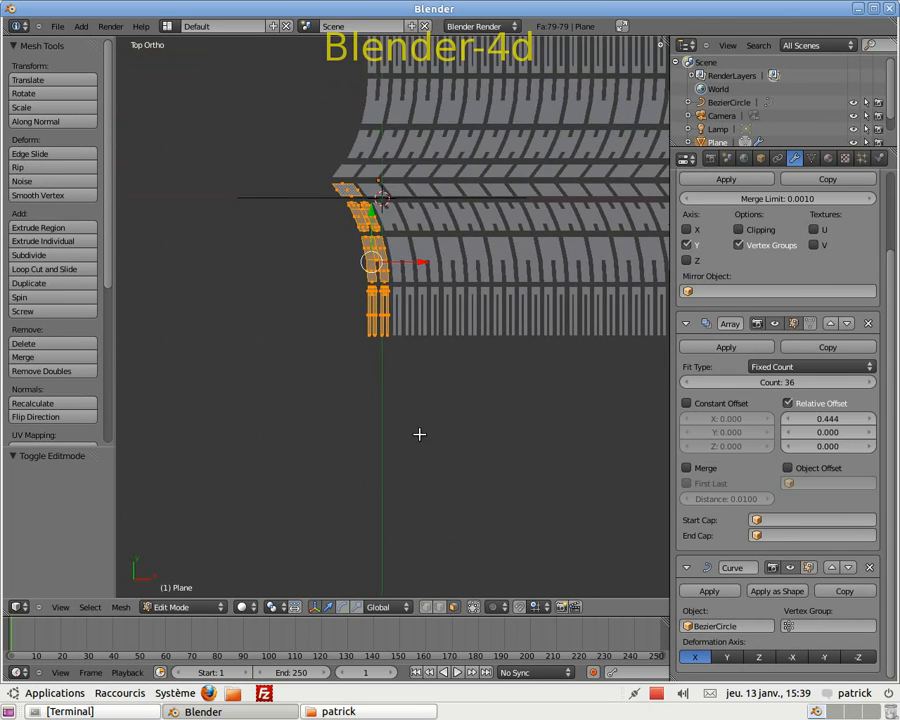
middle_drag(397, 402, 379, 411)
key(KP_5)
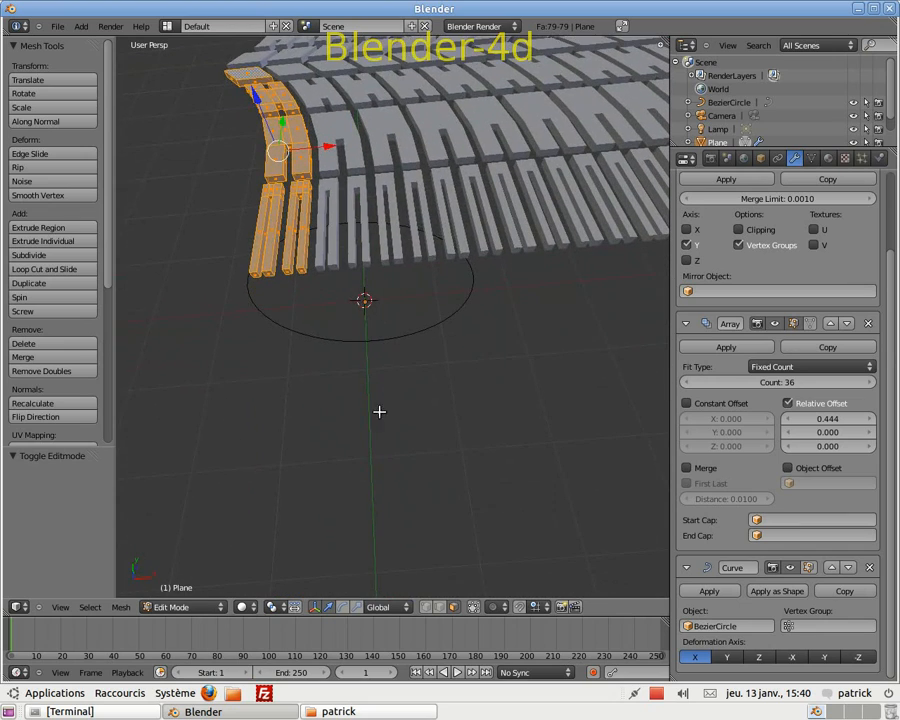
middle_drag(327, 430, 350, 388)
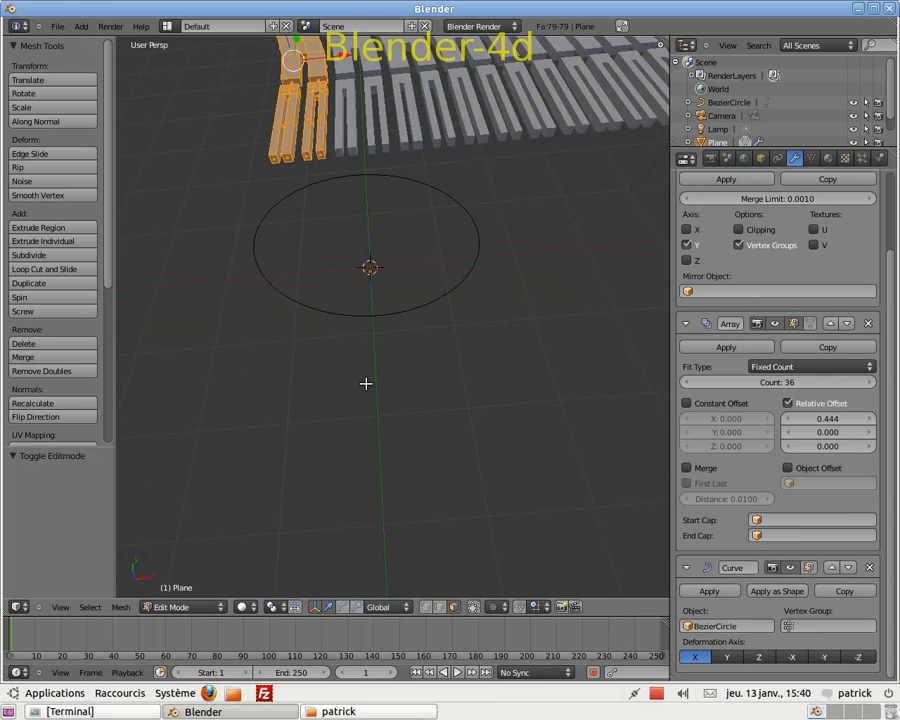
middle_drag(388, 375, 378, 438)
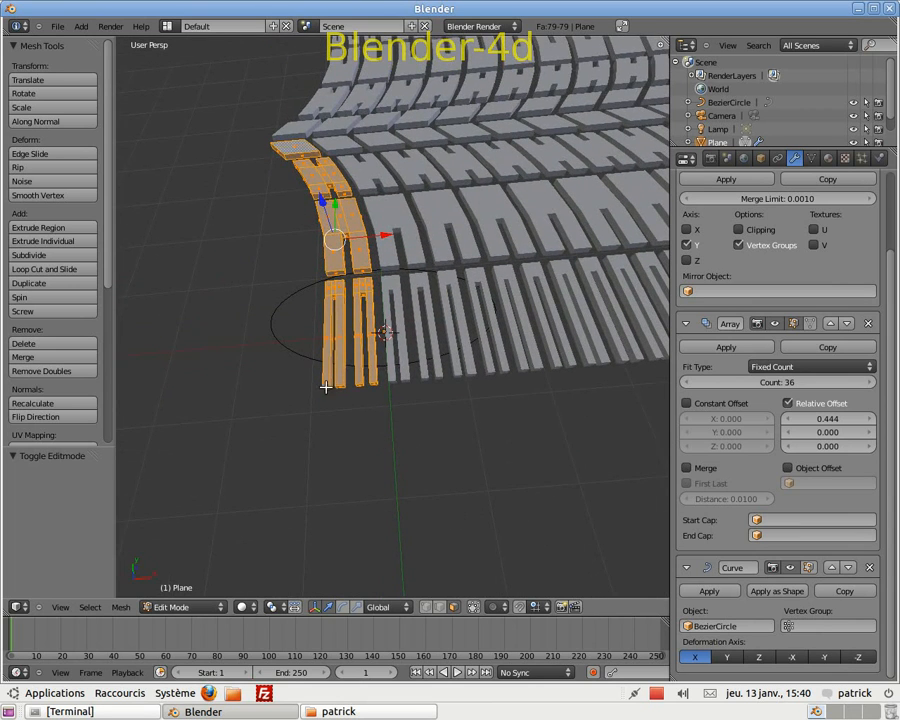
key(KP_1)
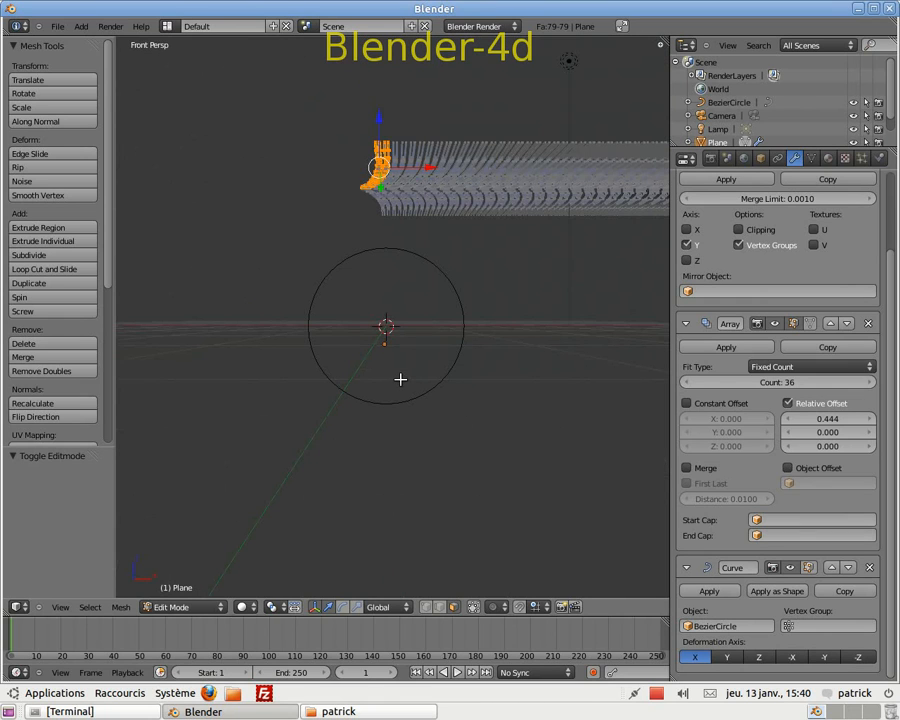
key(KP_5)
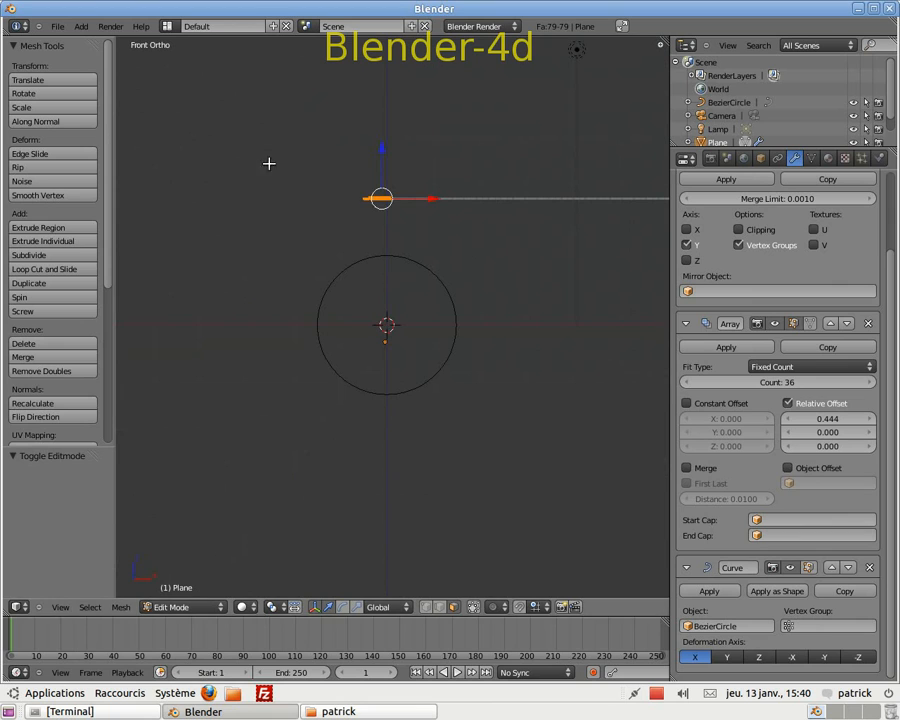
scroll(299, 182, up, 3)
shift+middle_drag(338, 178, 358, 319)
scroll(420, 317, up, 6)
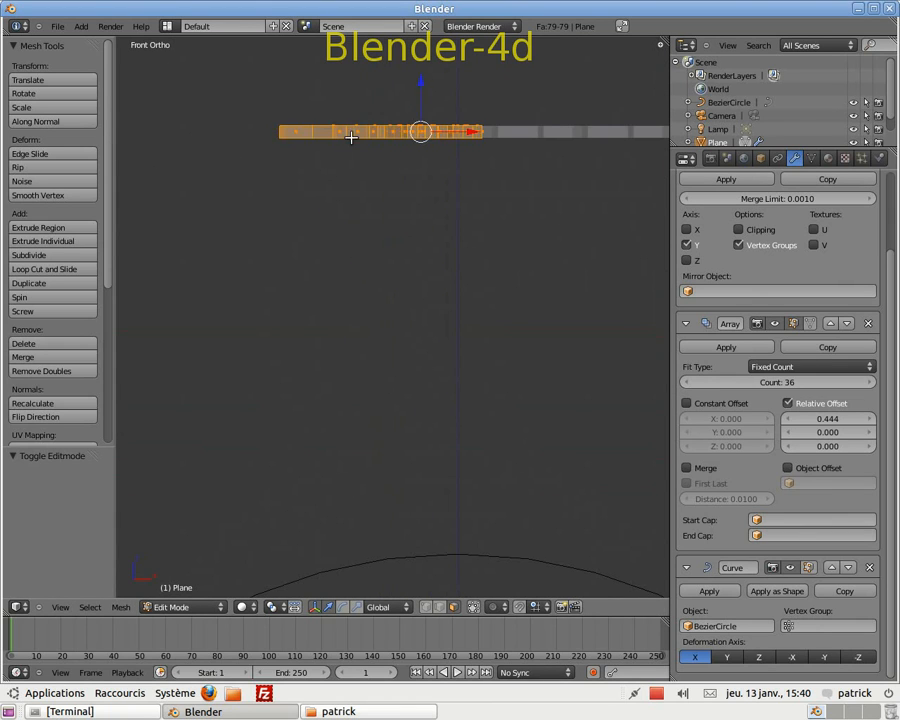
middle_drag(311, 153, 314, 179)
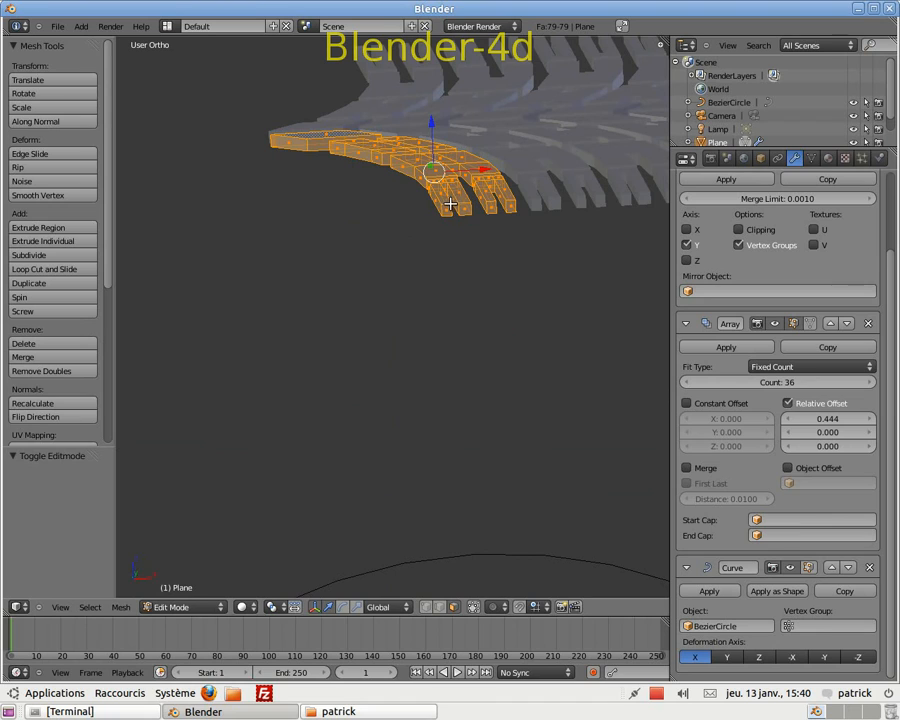
Step: Deselect the whole tread mesh, switch to edge selection, and limit selection to visible geometry
key(a)
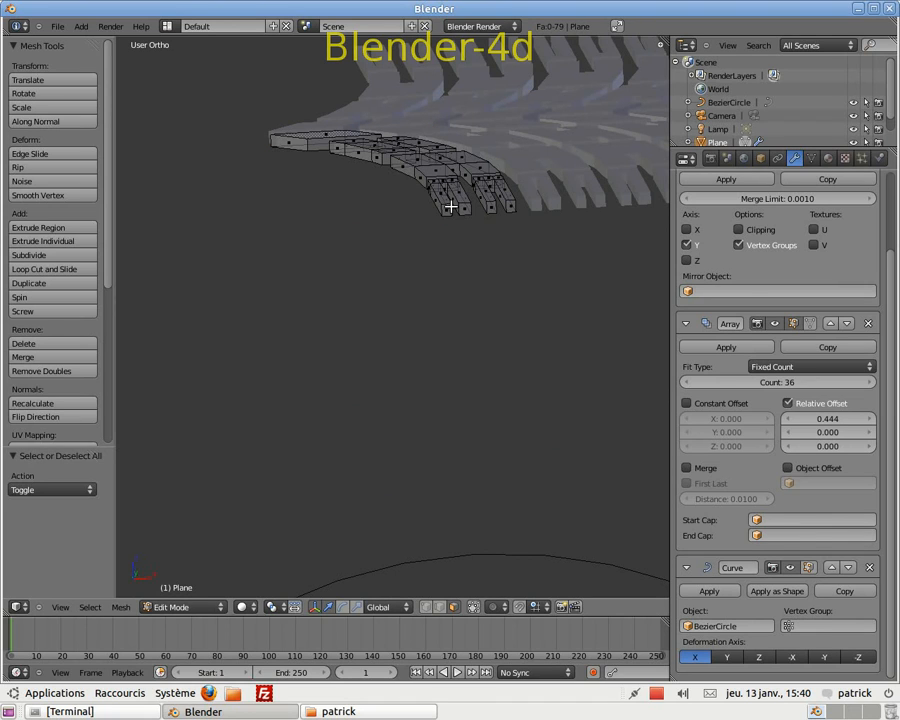
click(438, 609)
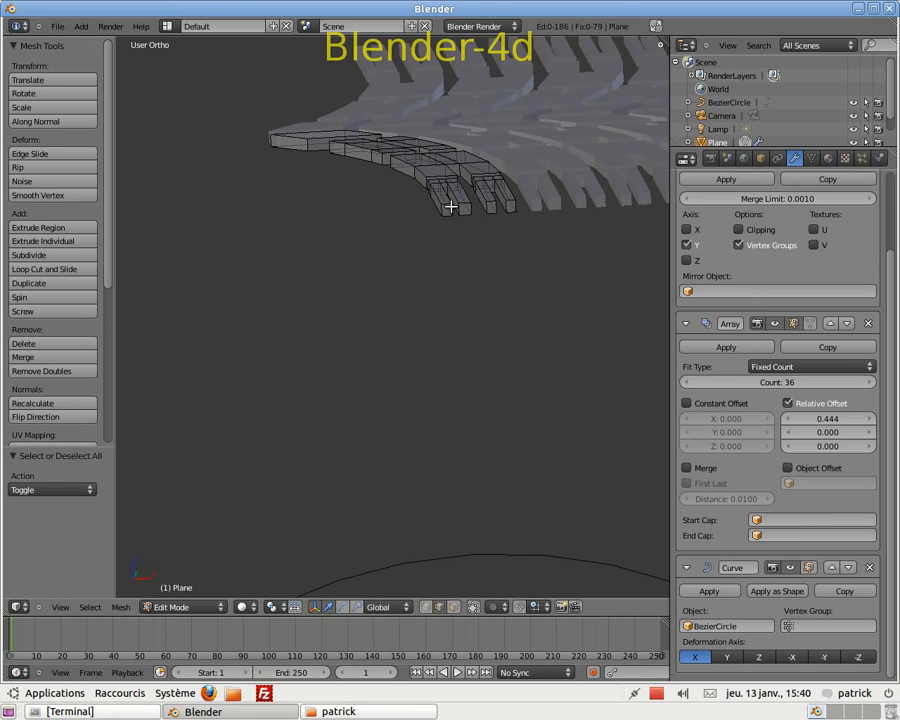
click(475, 609)
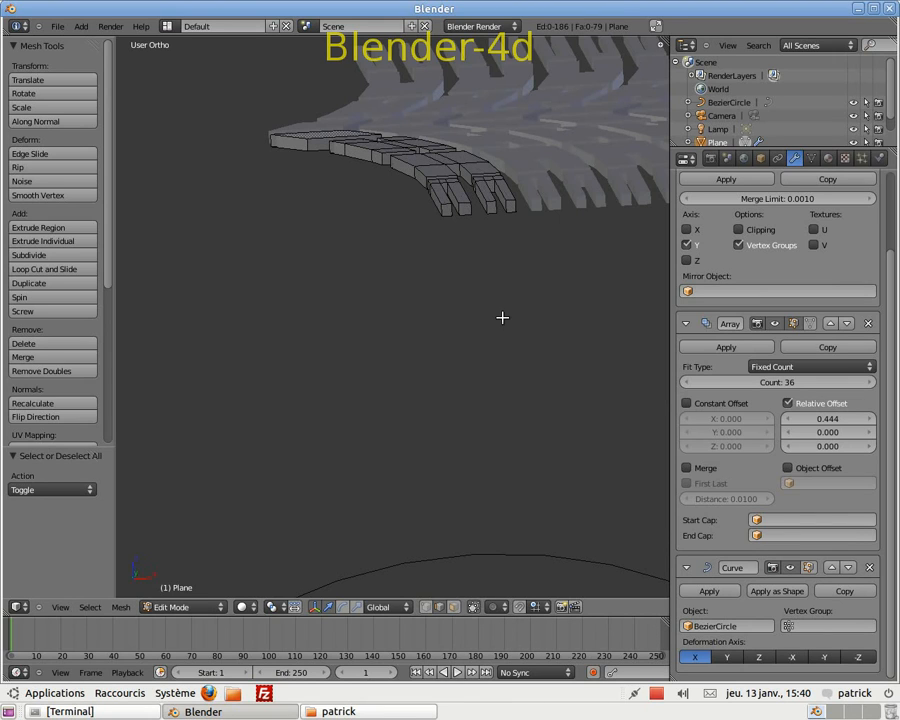
Step: Select the upper tip edges of the source block's four outer prongs and move them about -0.031 along Z
right_click(445, 204)
shift+right_click(465, 204)
shift+right_click(490, 202)
shift+right_click(510, 205)
key(g)
key(z)
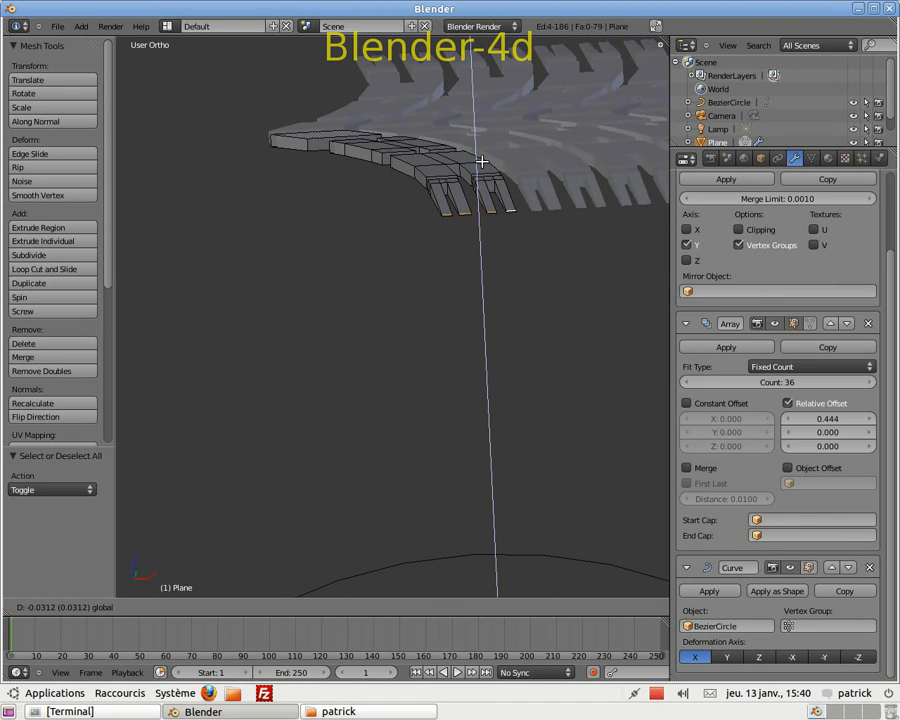
click(481, 161)
Step: Lower the selected prong tip edges by about a further 0.002 along Z
scroll(534, 290, up, 3)
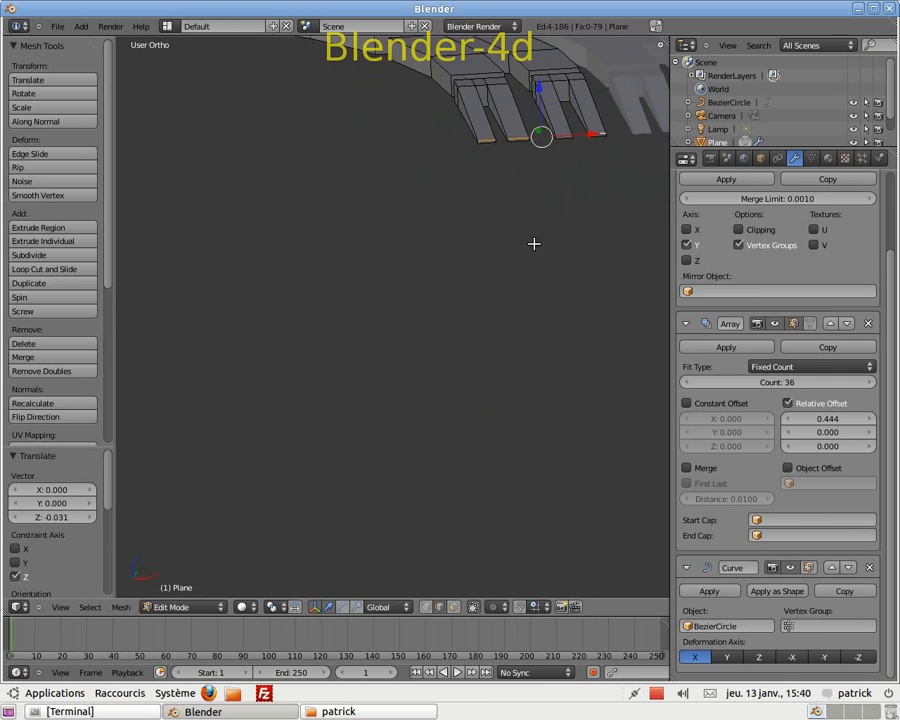
shift+middle_drag(535, 255, 433, 433)
scroll(476, 390, up, 4)
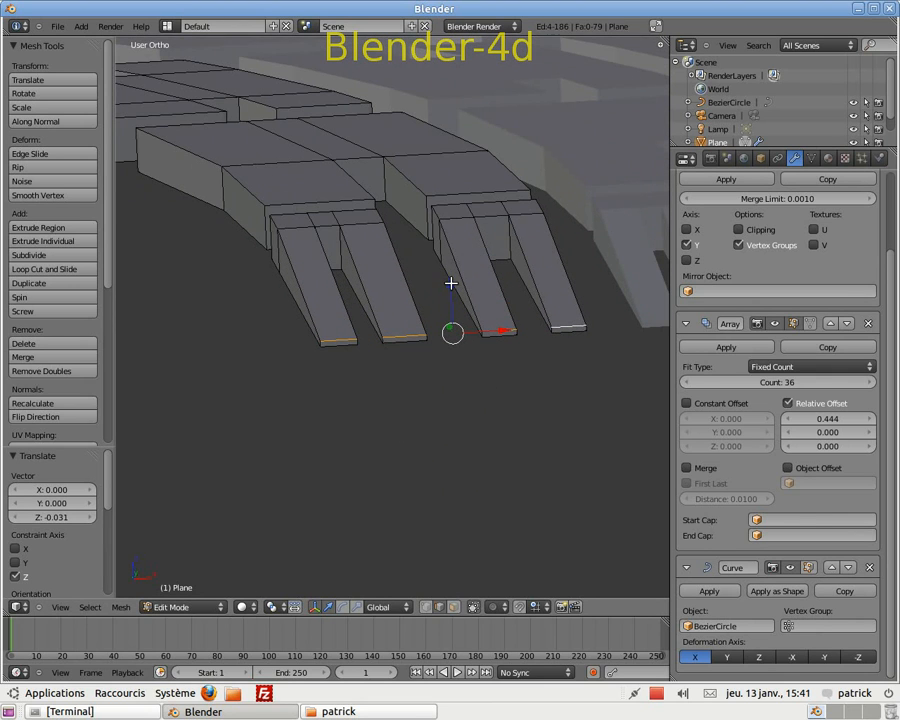
key(g)
key(z)
click(451, 287)
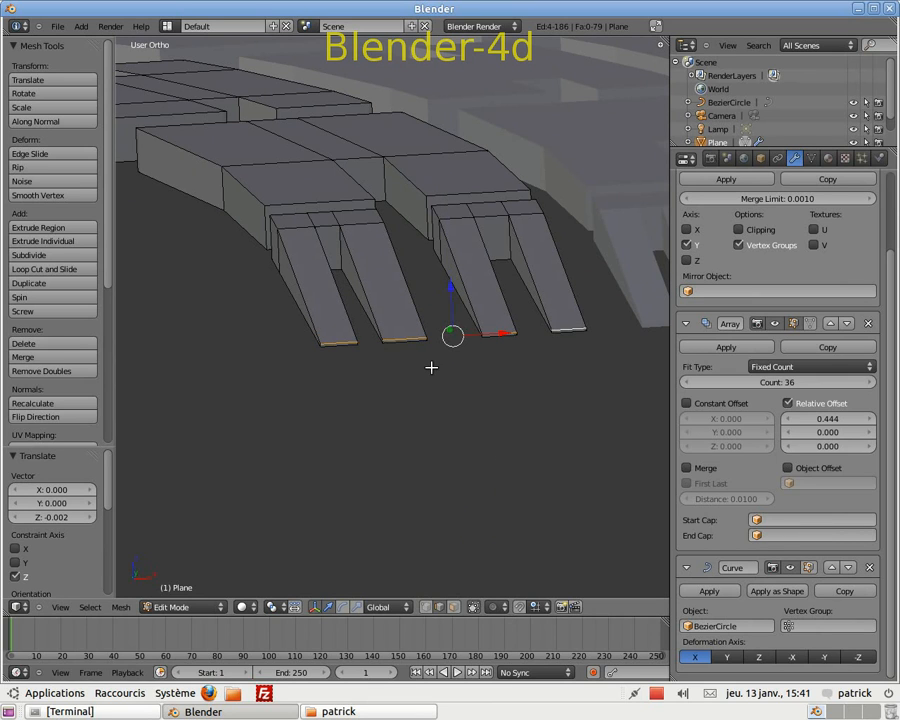
Step: In the top view, add one centred loop cut across each of the source block's first three outer prongs
mouse_move(457, 360)
middle_down()
mouse_move(458, 378)
mouse_move(448, 366)
middle_up()
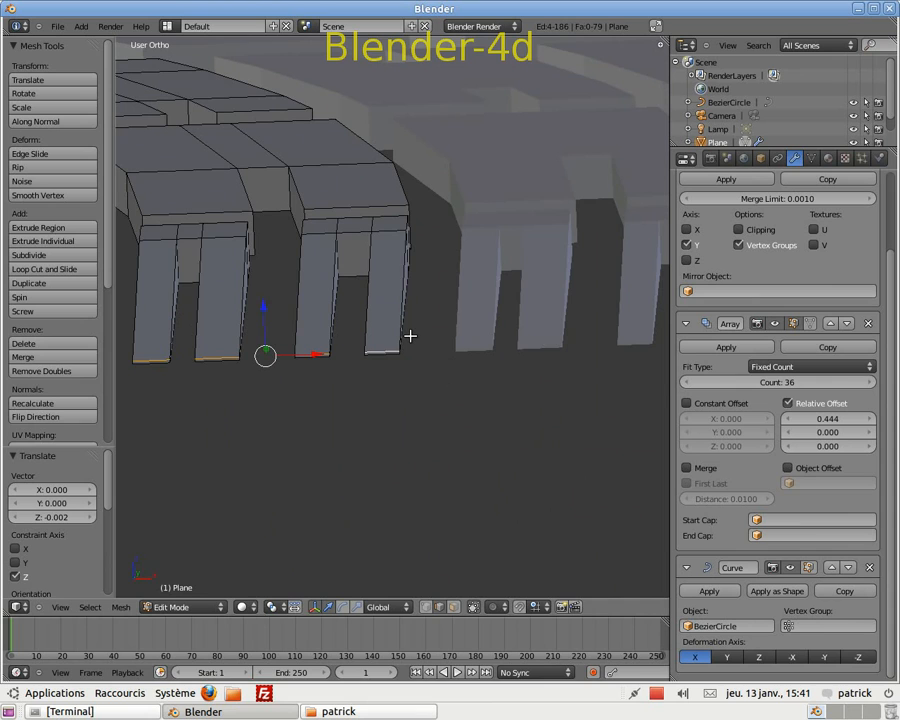
key(KP_7)
scroll(410, 336, down, 10)
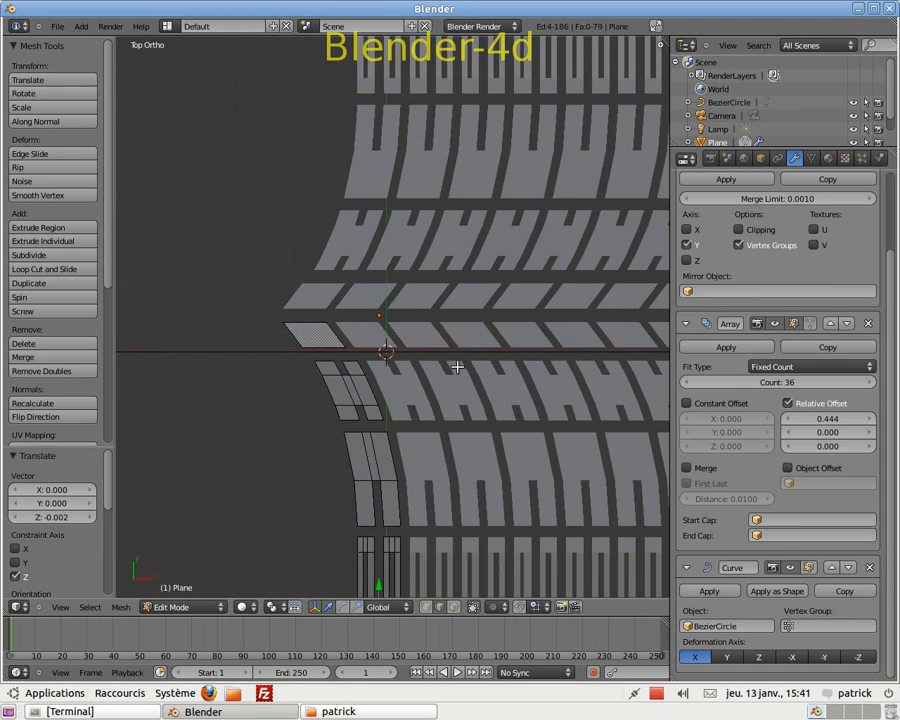
scroll(463, 480, up, 1)
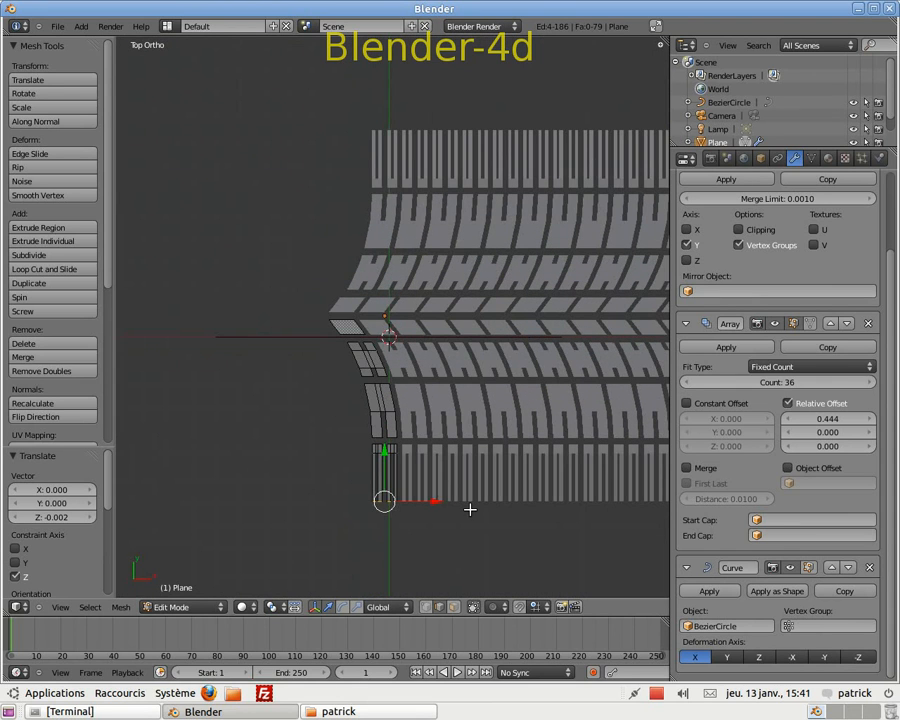
scroll(462, 480, up, 8)
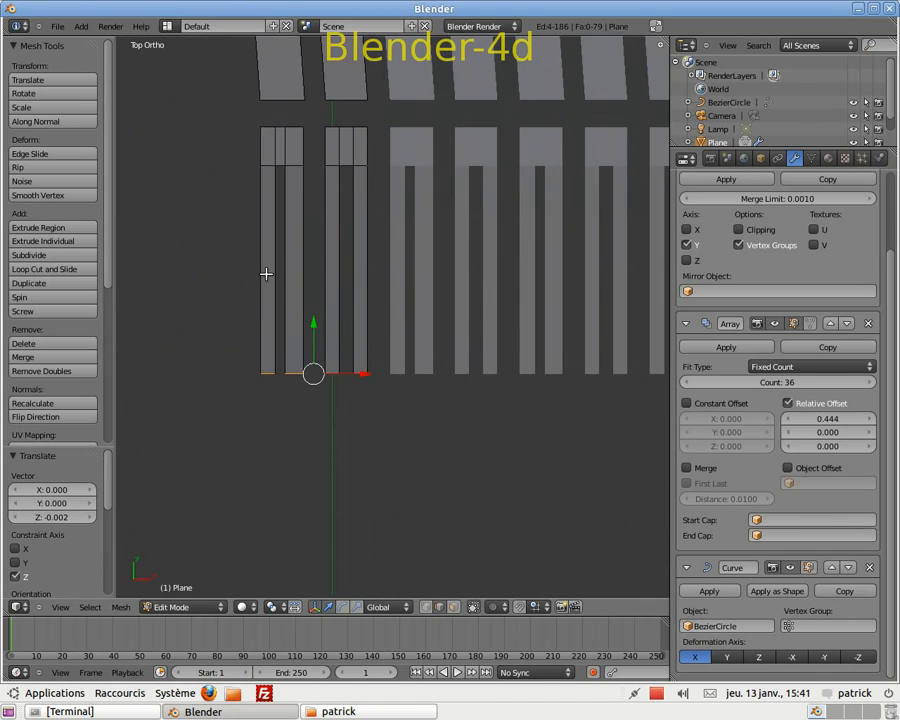
key(ctrl+r)
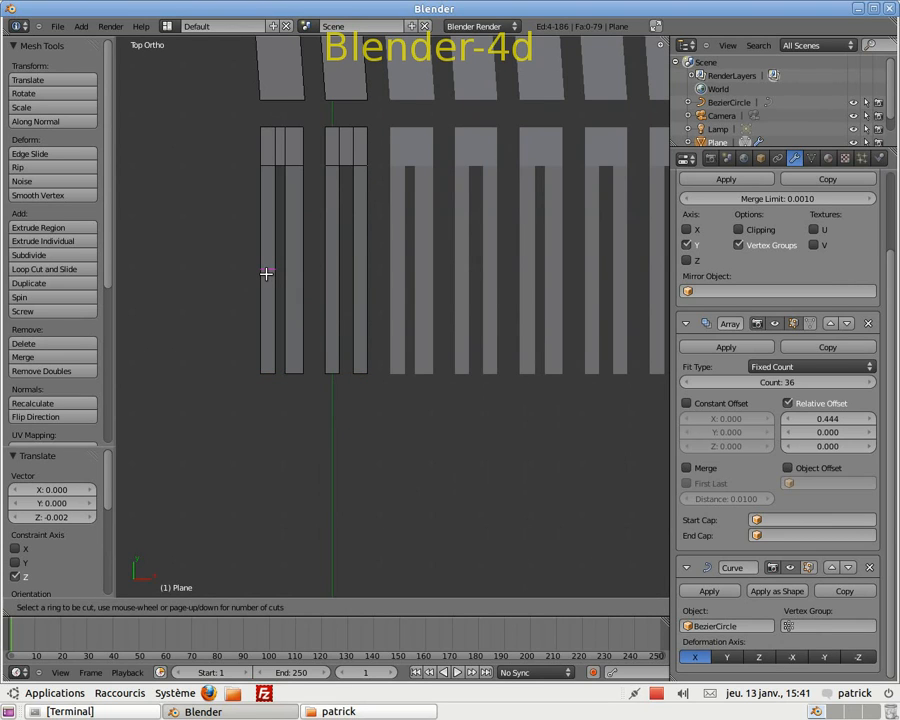
click(266, 273)
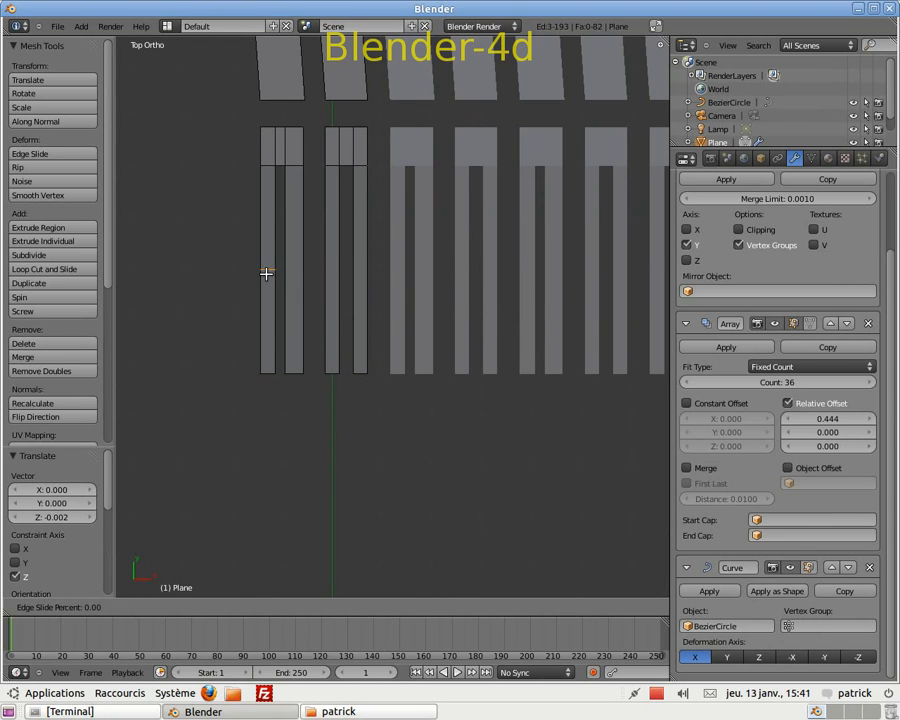
click(266, 273)
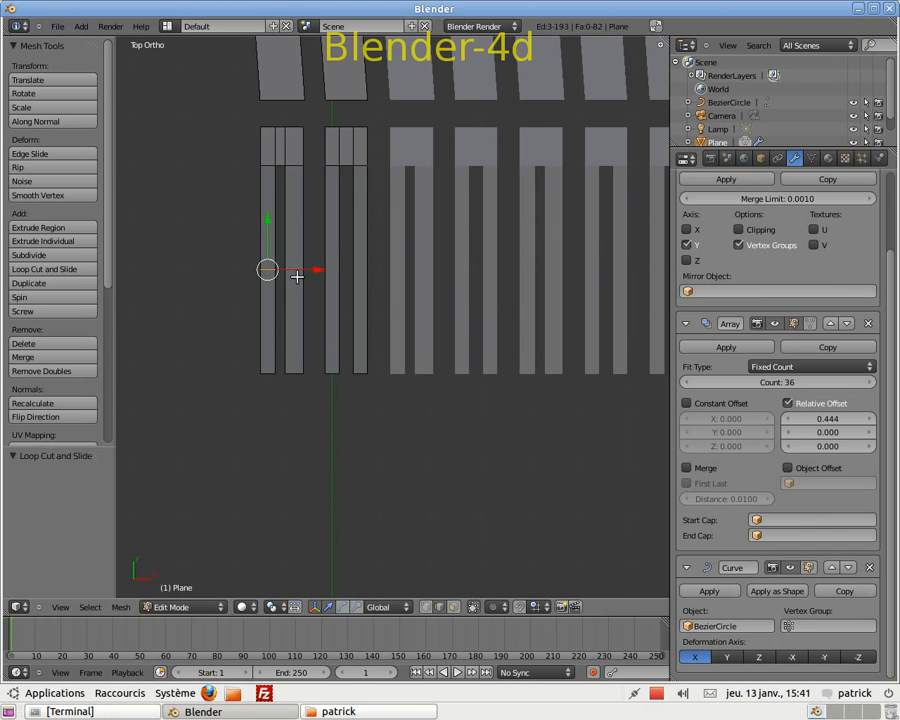
key(ctrl+r)
click(297, 277)
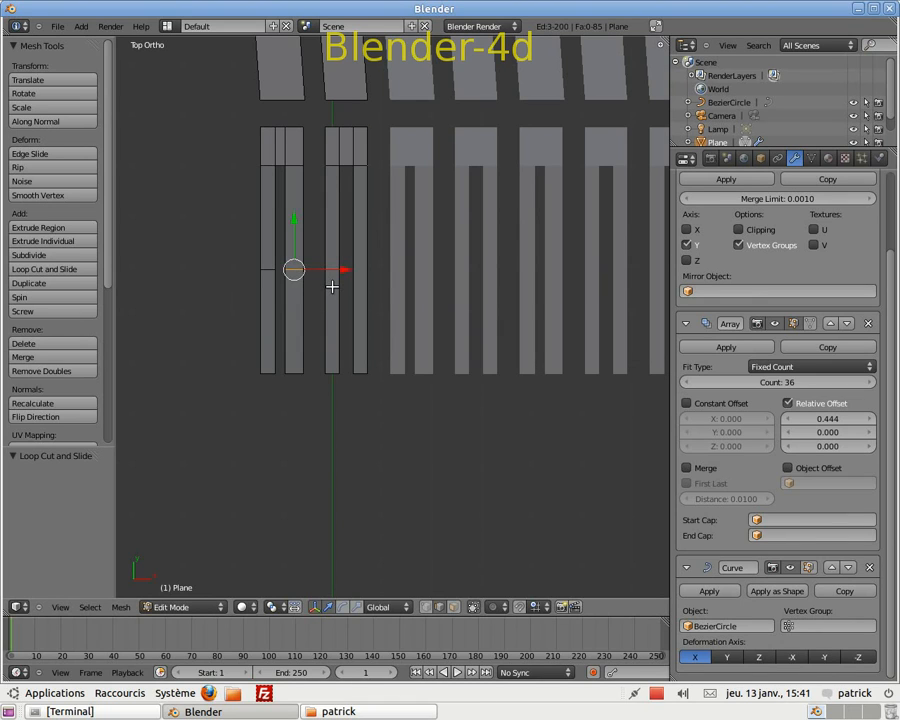
key(ctrl+r)
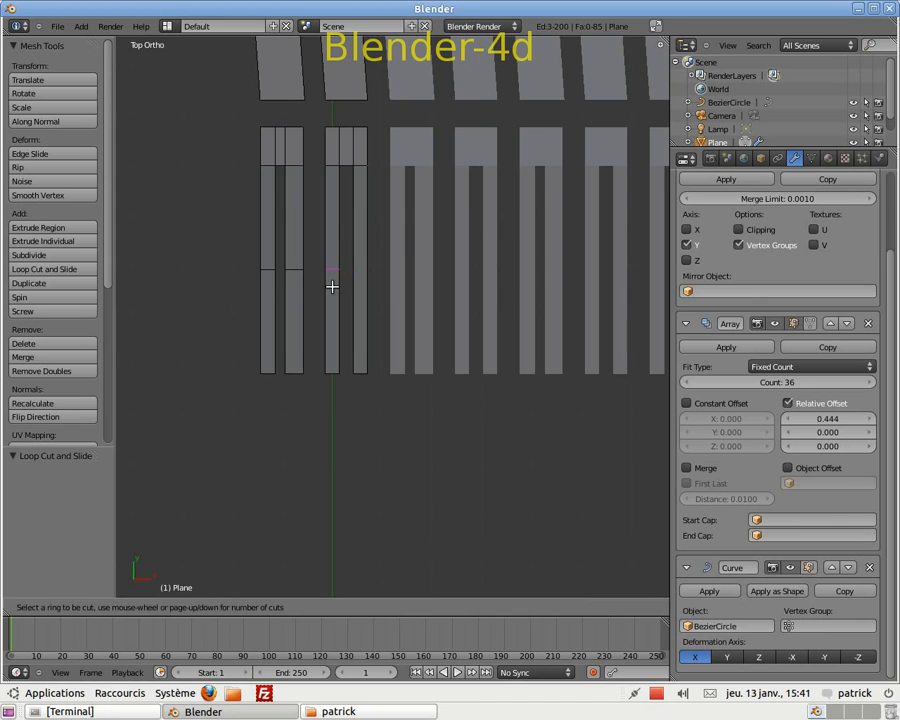
click(332, 287)
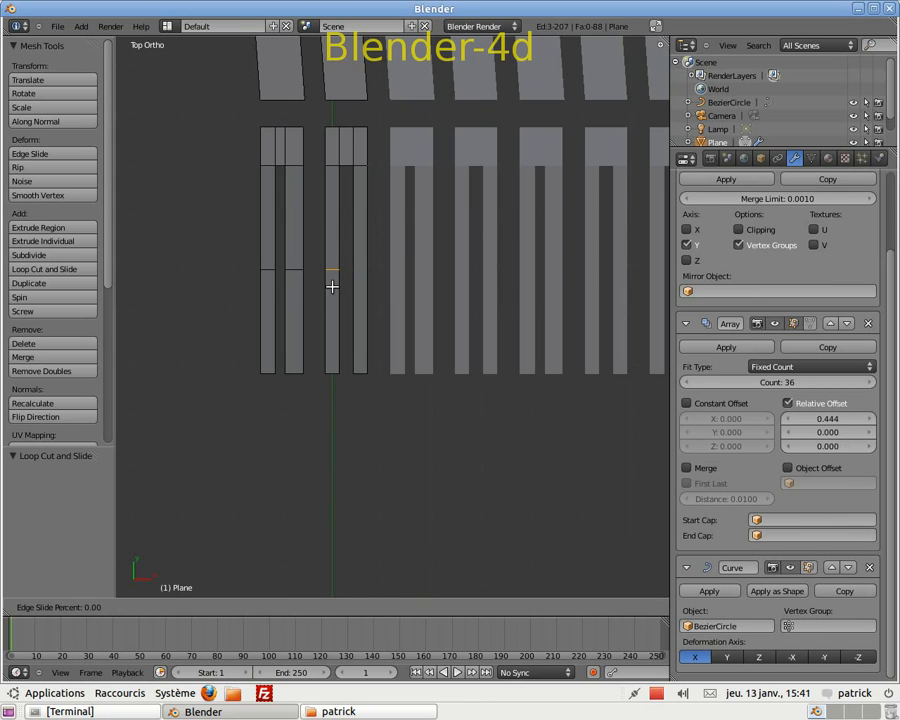
Step: Confirm the centred loop cut across the third narrow strip and add another centred loop cut across the fourth strip
click(332, 287)
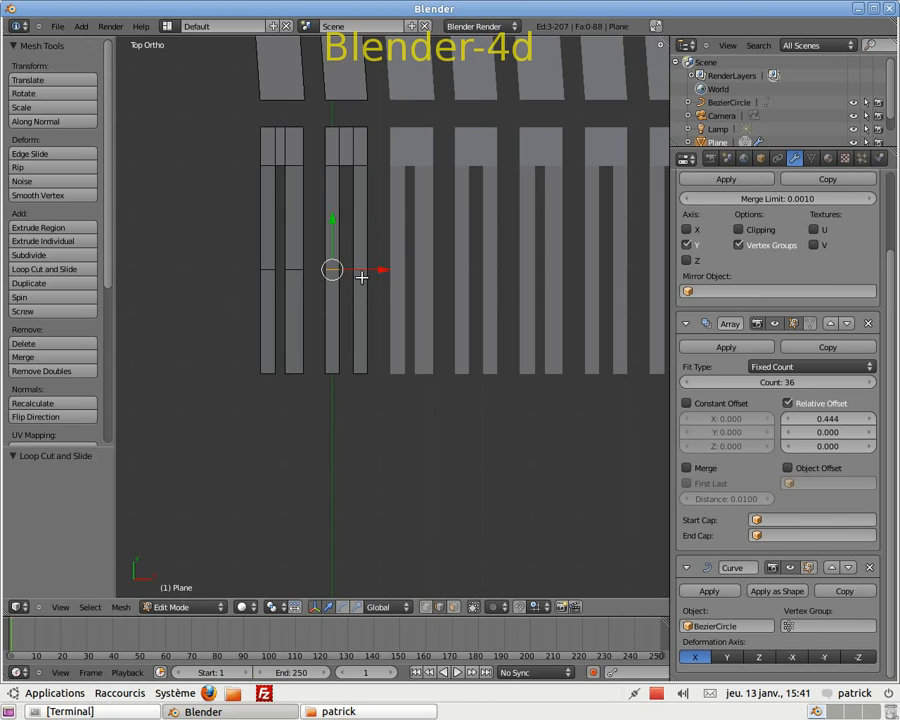
key(ctrl+r)
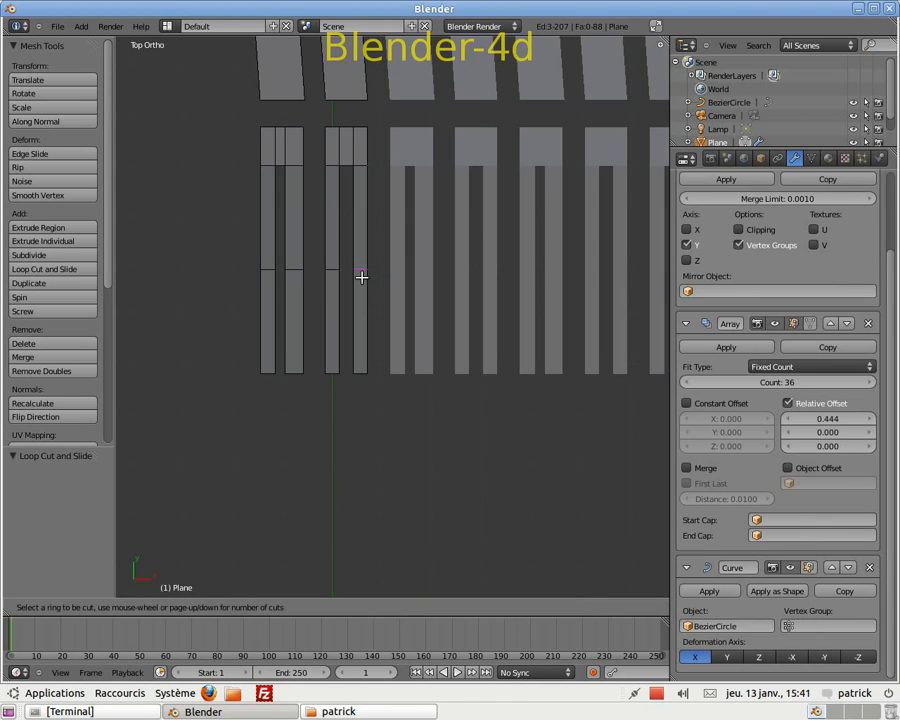
click(361, 277)
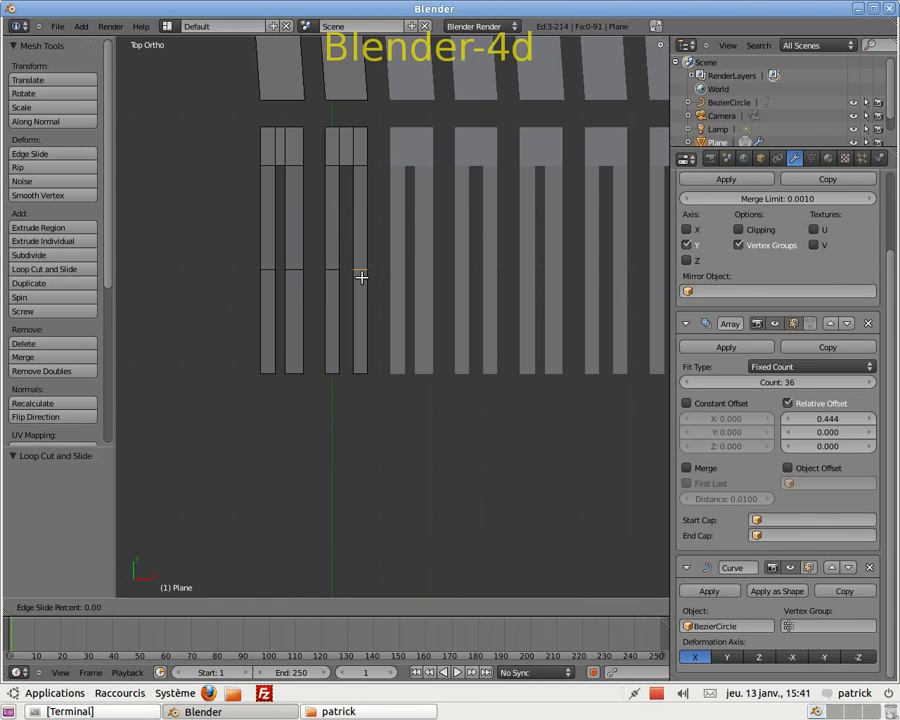
click(361, 277)
Step: Select the new middle cross edges of all four narrow strips and raise them slightly along Z in the right view
mouse_move(346, 370)
middle_down()
mouse_move(346, 315)
mouse_move(482, 346)
mouse_move(466, 274)
mouse_move(342, 346)
middle_up()
right_click(199, 149)
shift+right_click(236, 146)
shift+right_click(290, 142)
shift+right_click(329, 139)
middle_drag(434, 233, 440, 295)
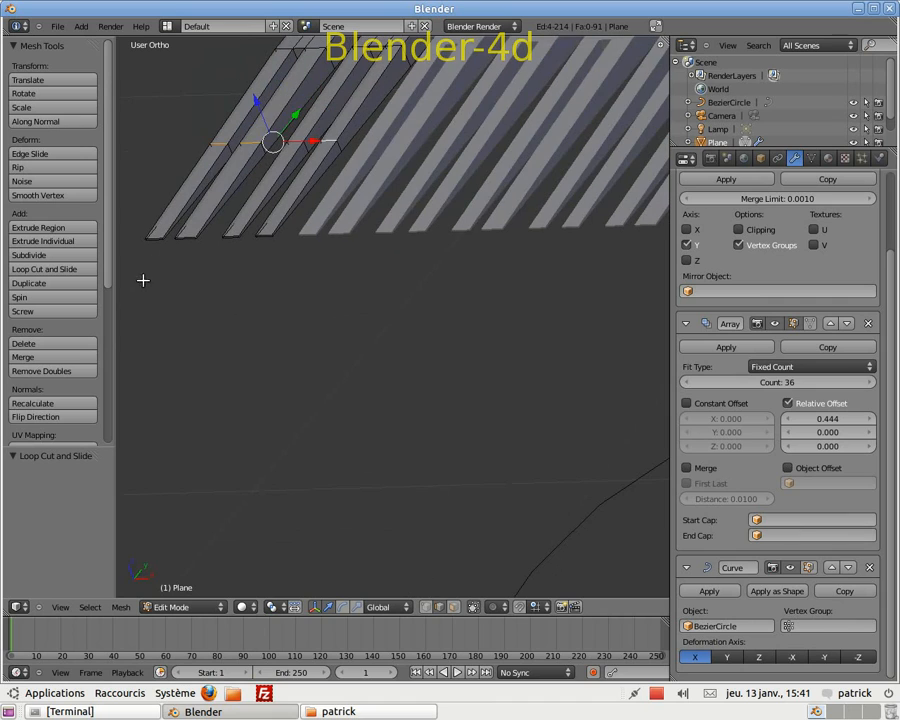
key(KP_3)
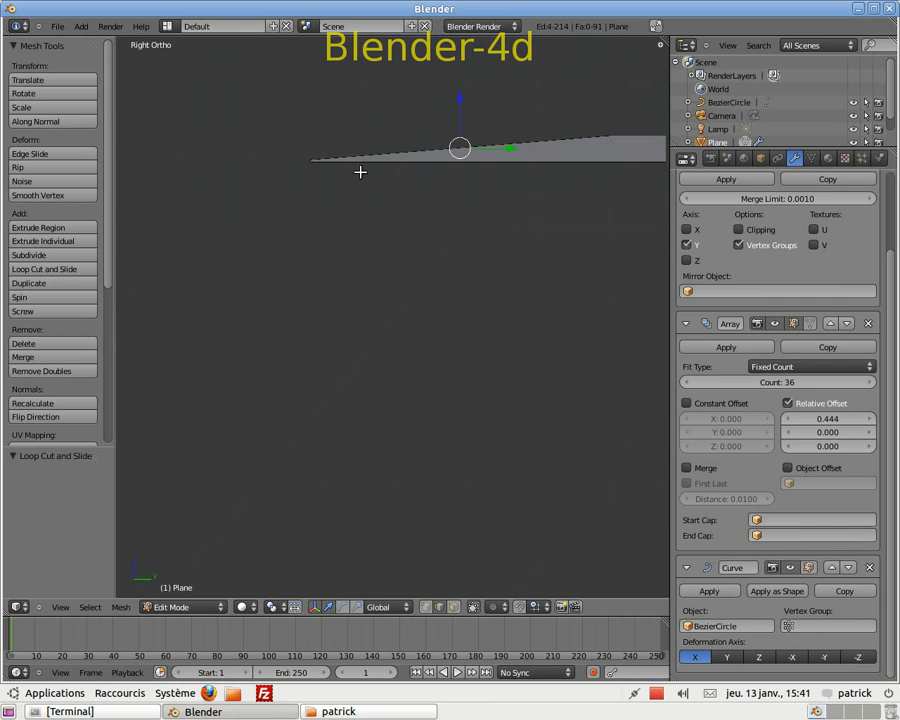
scroll(490, 192, down, 2)
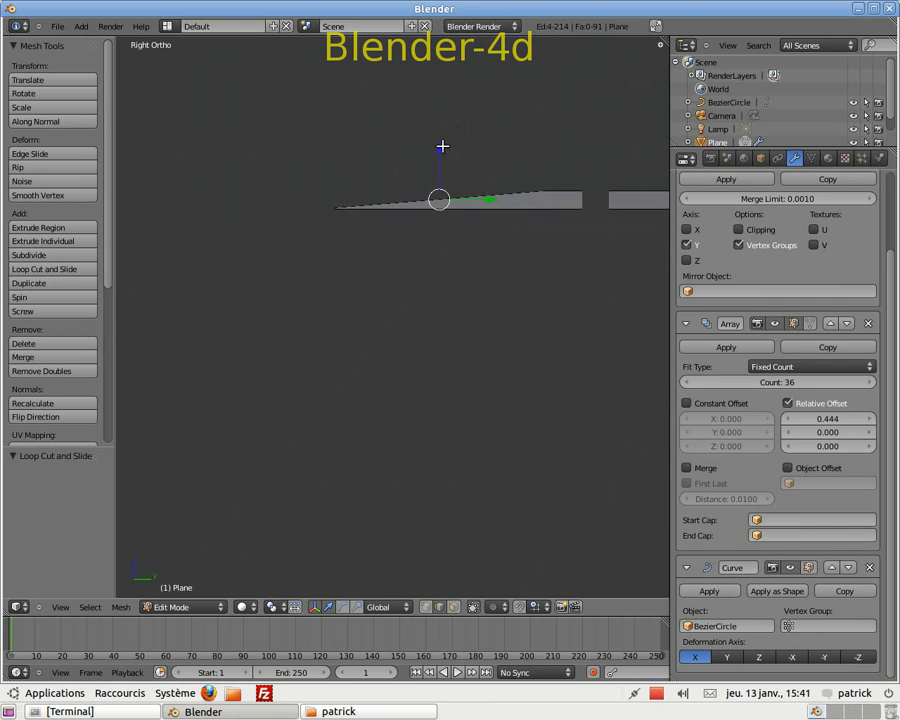
drag(441, 146, 444, 140)
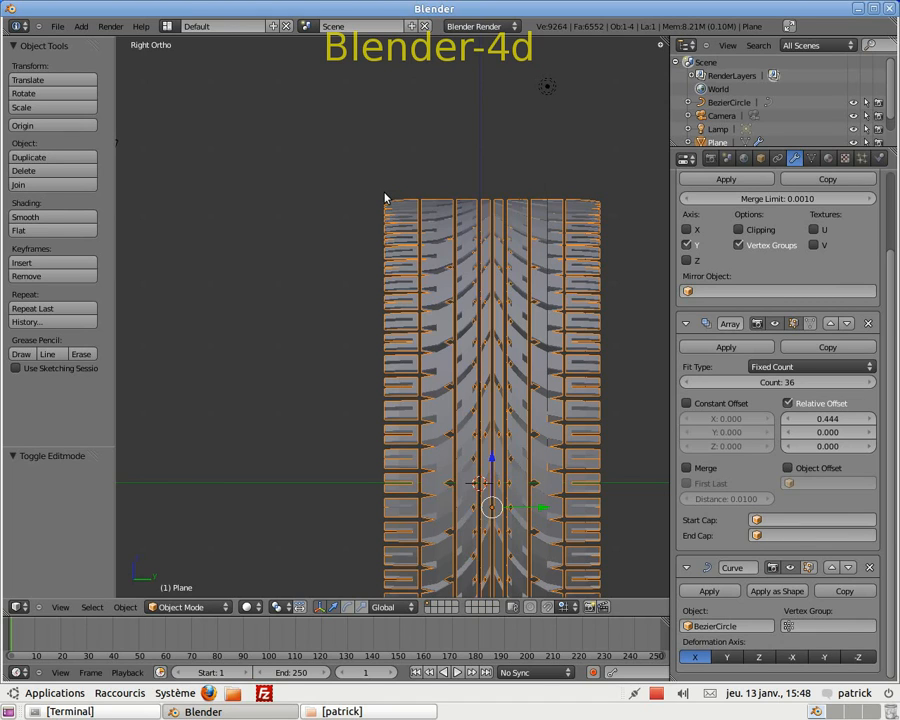
Step: Reopen the tread mesh in Edit Mode from the right view and switch to vertex selection
key(Tab)
mouse_move(340, 237)
middle_down()
mouse_move(344, 267)
mouse_move(334, 245)
middle_up()
key(KP_3)
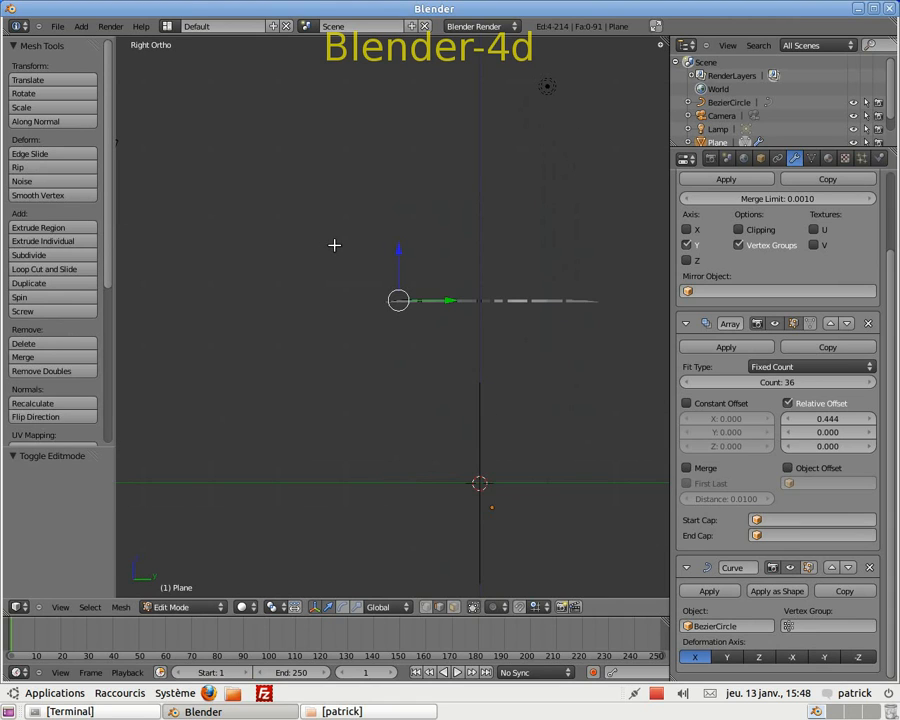
scroll(424, 294, up, 8)
scroll(418, 262, up, 1)
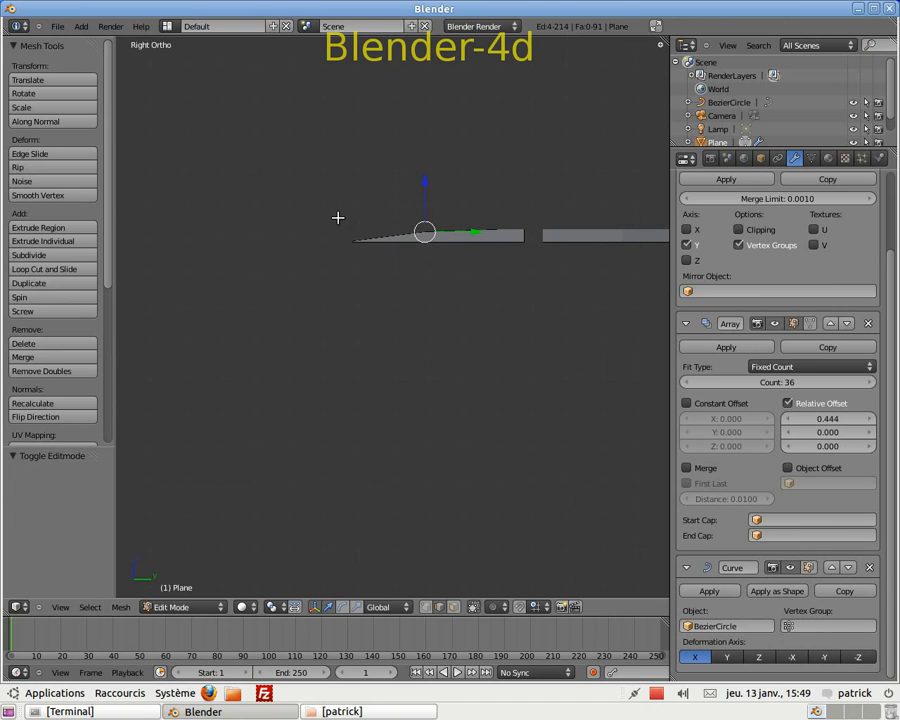
key(a)
key(b)
drag(338, 217, 362, 246)
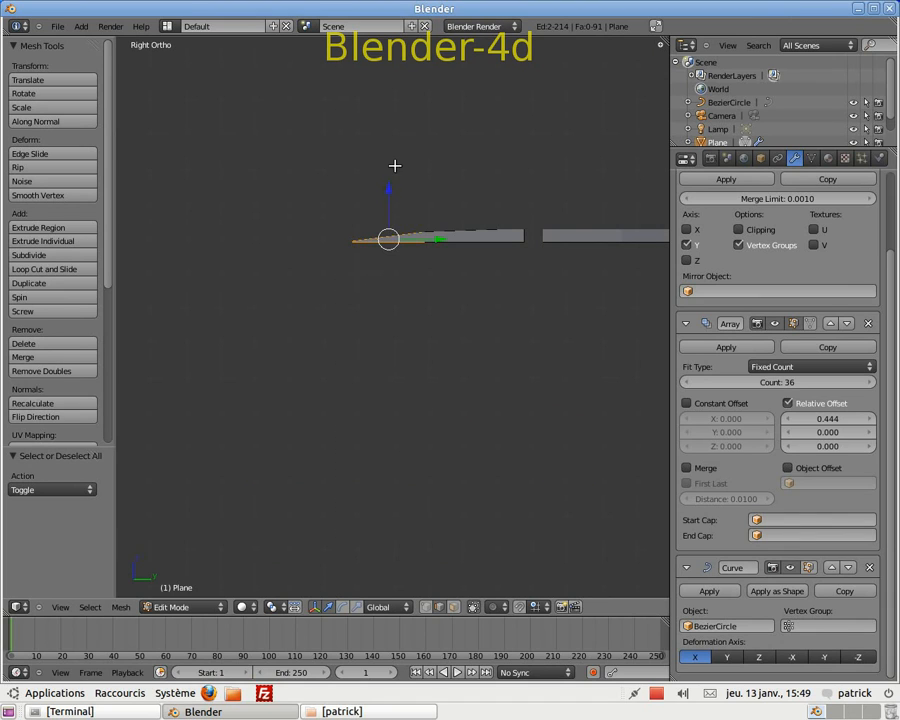
click(421, 608)
Step: Try to lower the box-selected outer tip vertices of the tread by 0.006 along Z
key(a)
key(b)
drag(323, 194, 377, 329)
key(g)
key(z)
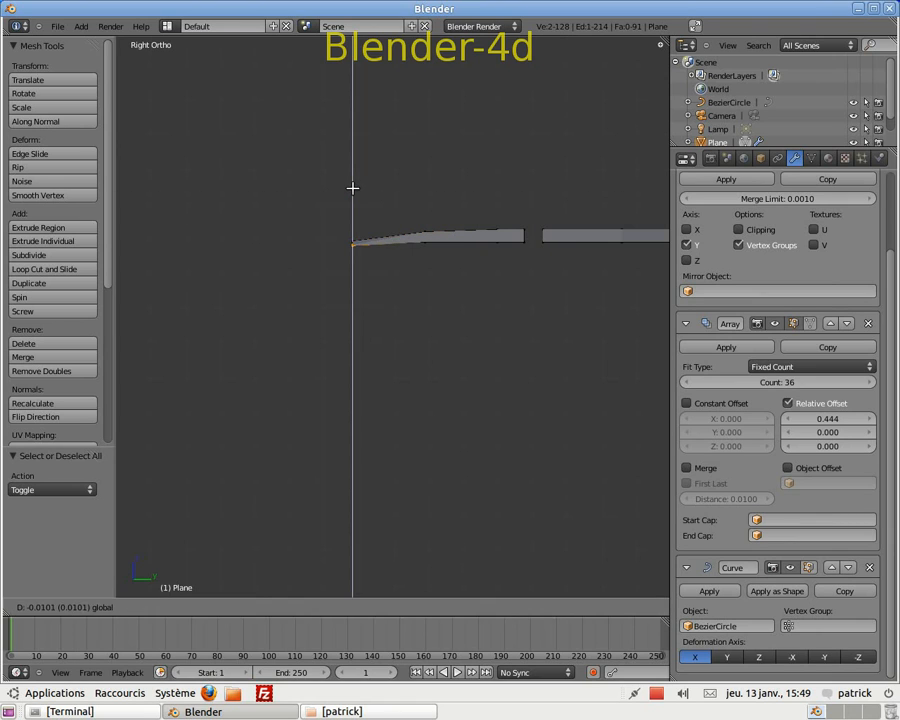
click(378, 252)
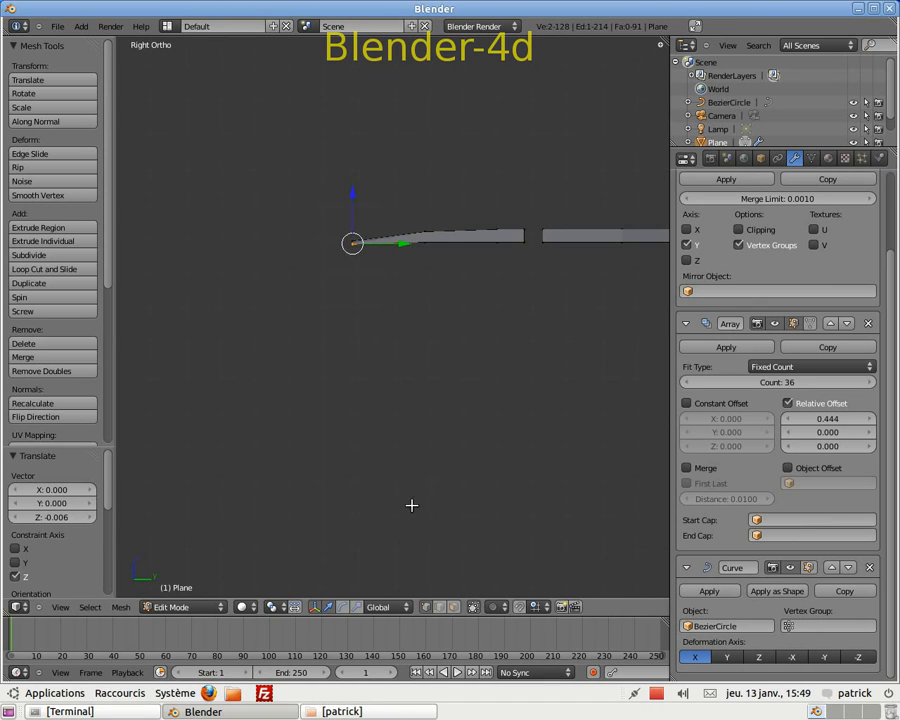
key(ctrl+z)
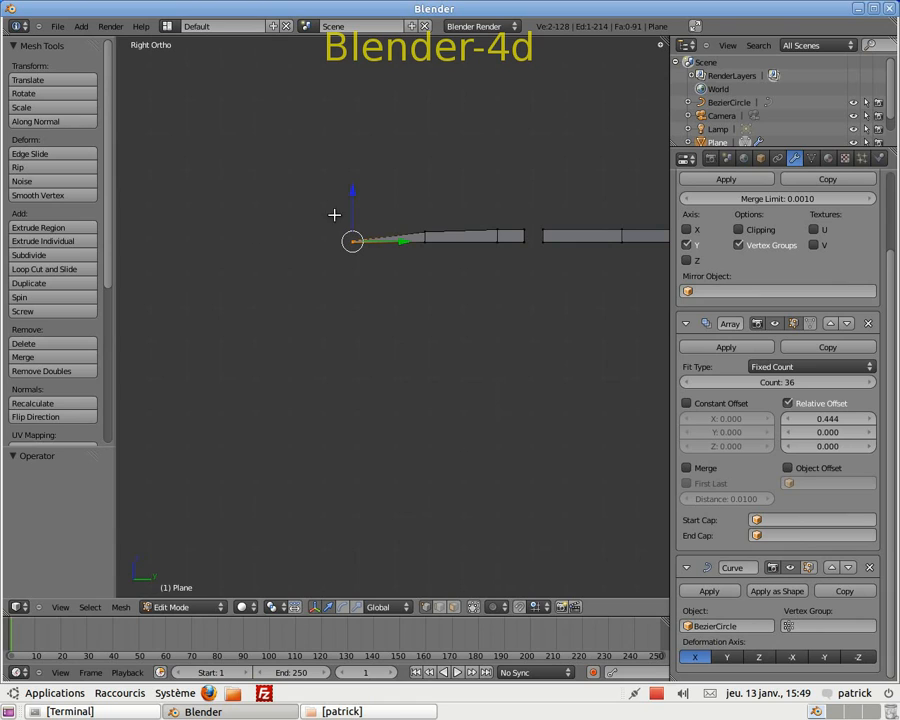
Step: Box-select all vertices at the outer tips of the four strips, including hidden ones, and lower them about 0.039 along Z
drag(333, 213, 368, 277)
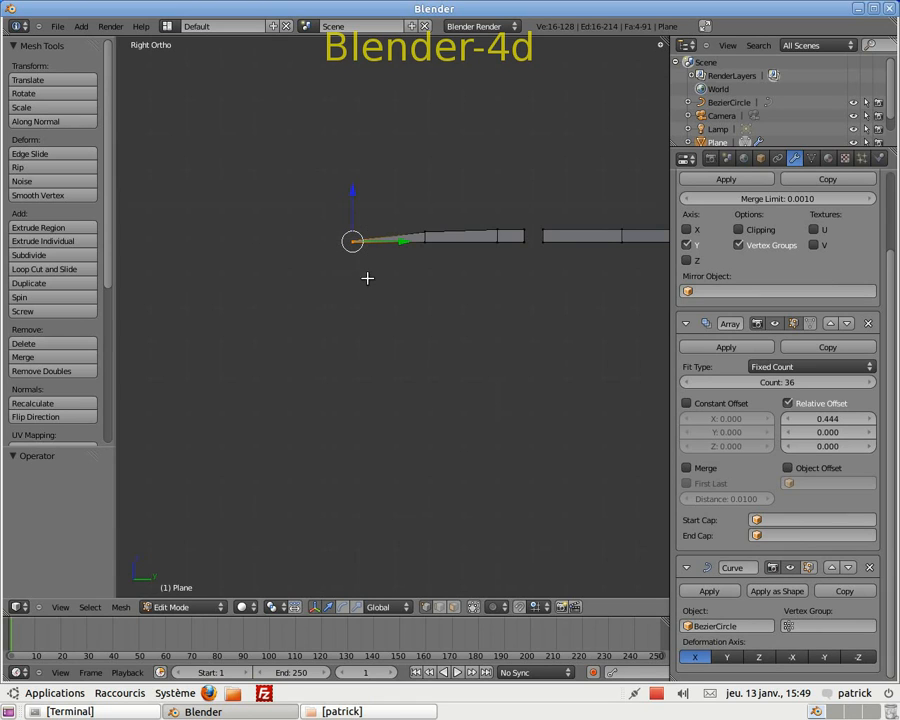
key(g)
key(z)
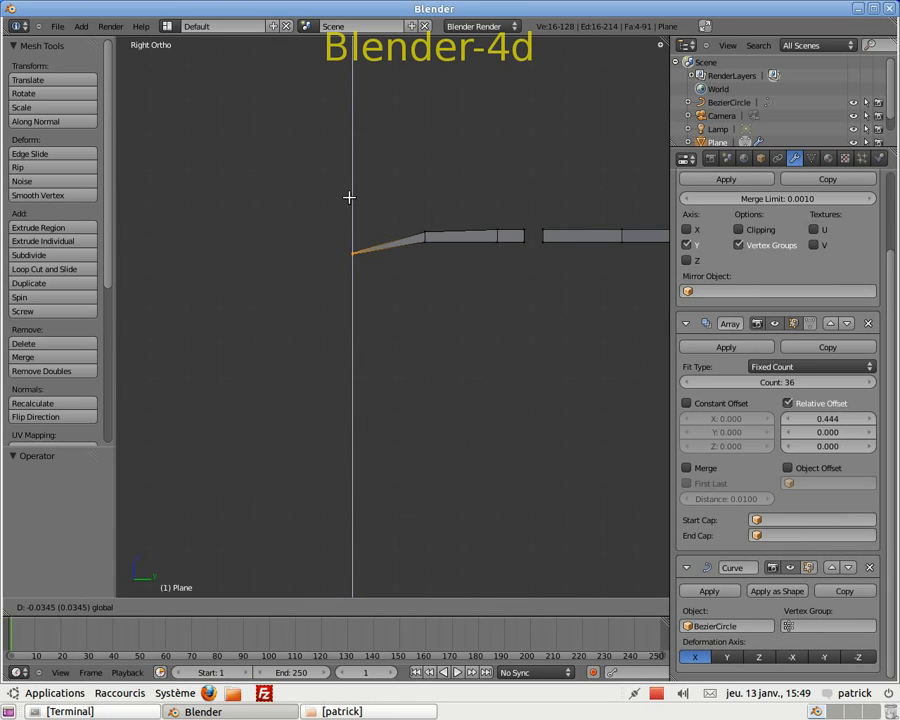
click(349, 197)
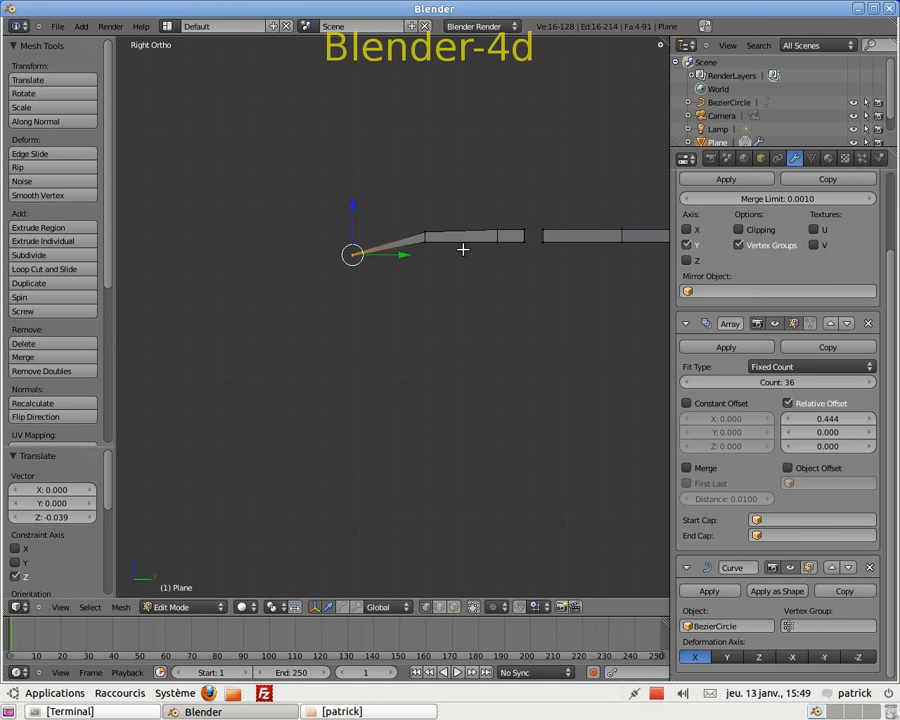
mouse_move(497, 349)
middle_down()
mouse_move(492, 334)
mouse_move(520, 352)
mouse_move(504, 343)
mouse_move(480, 356)
mouse_move(490, 340)
middle_up()
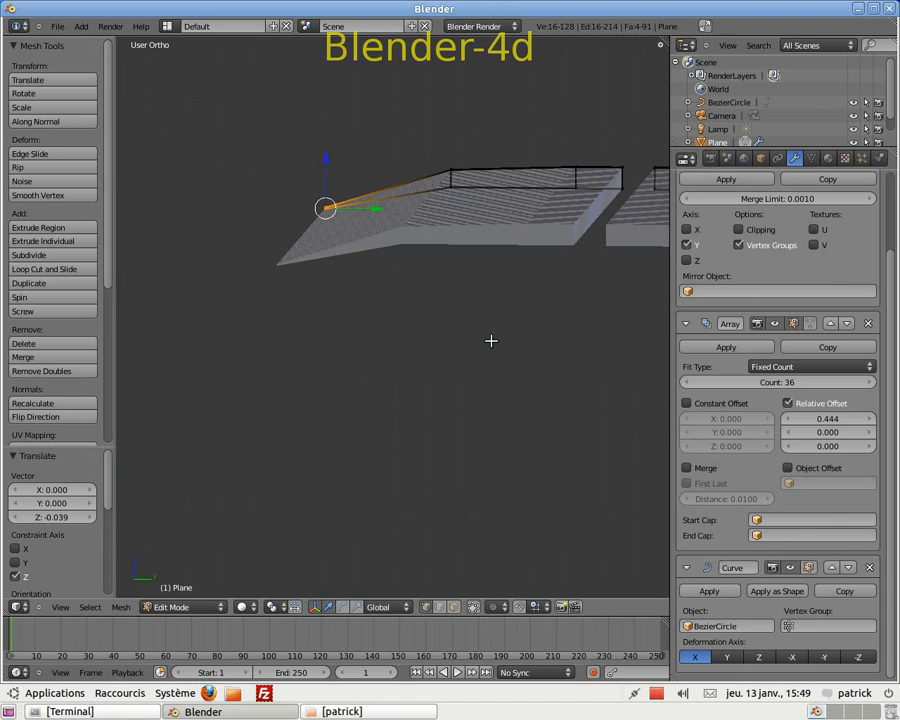
key(KP_1)
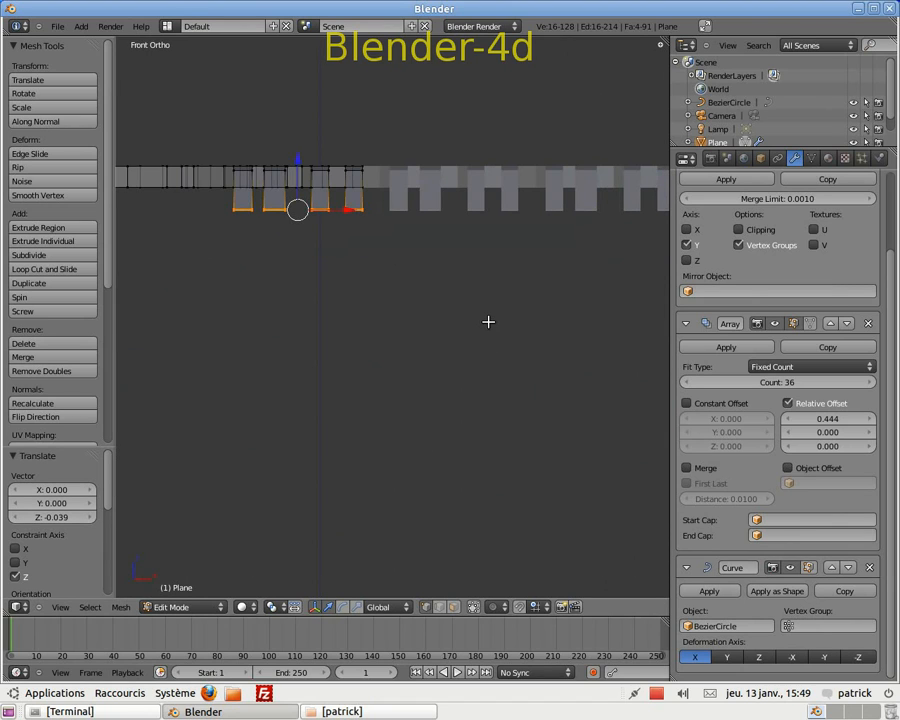
key(KP_3)
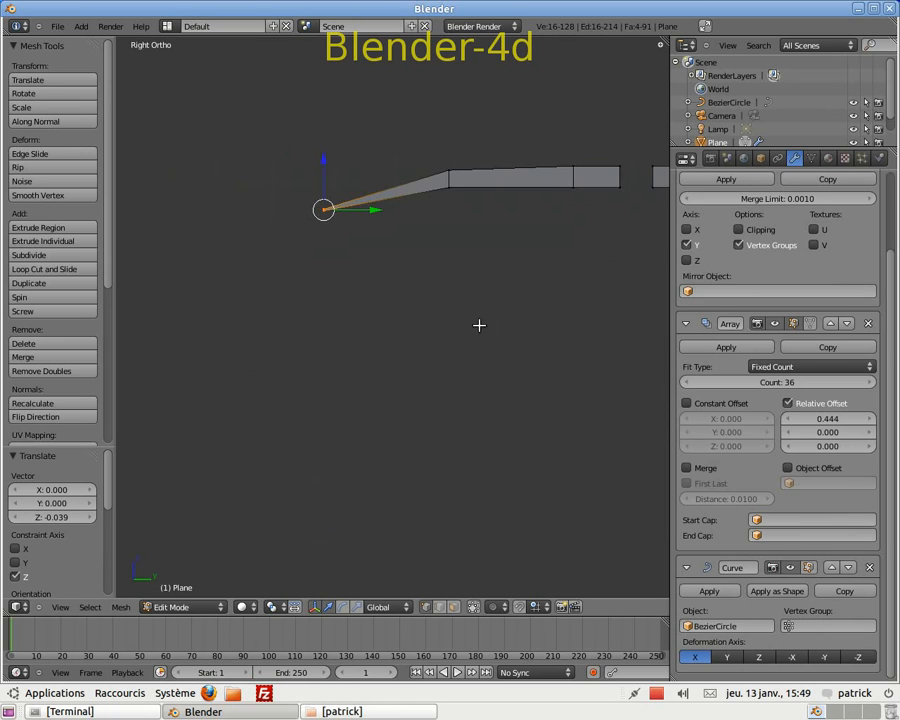
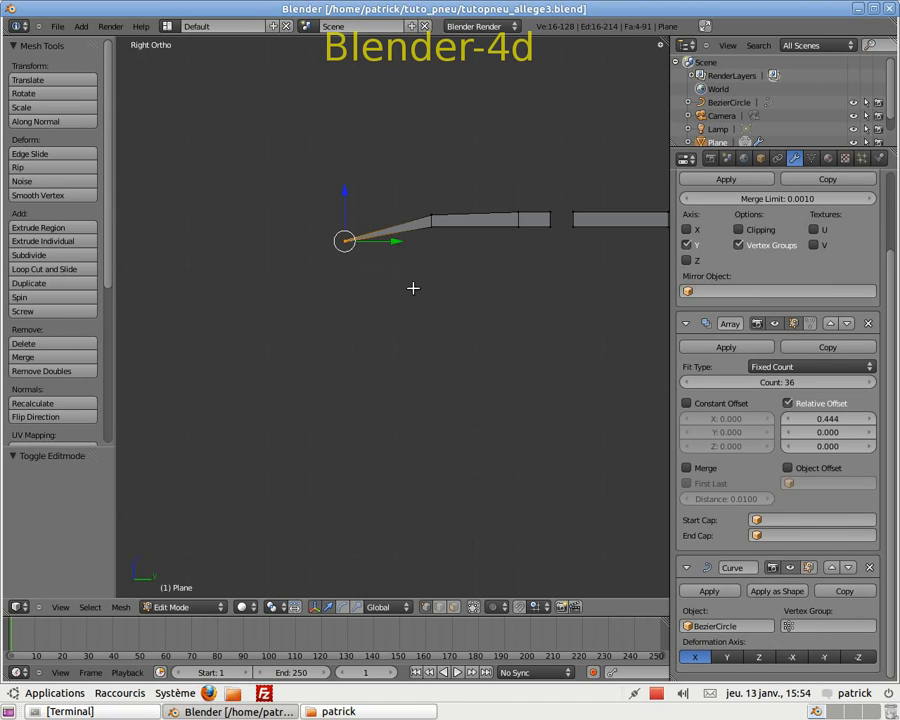
Step: Return to Object Mode in the front view and add a mesh circle at the centre of the tyre
key(KP_1)
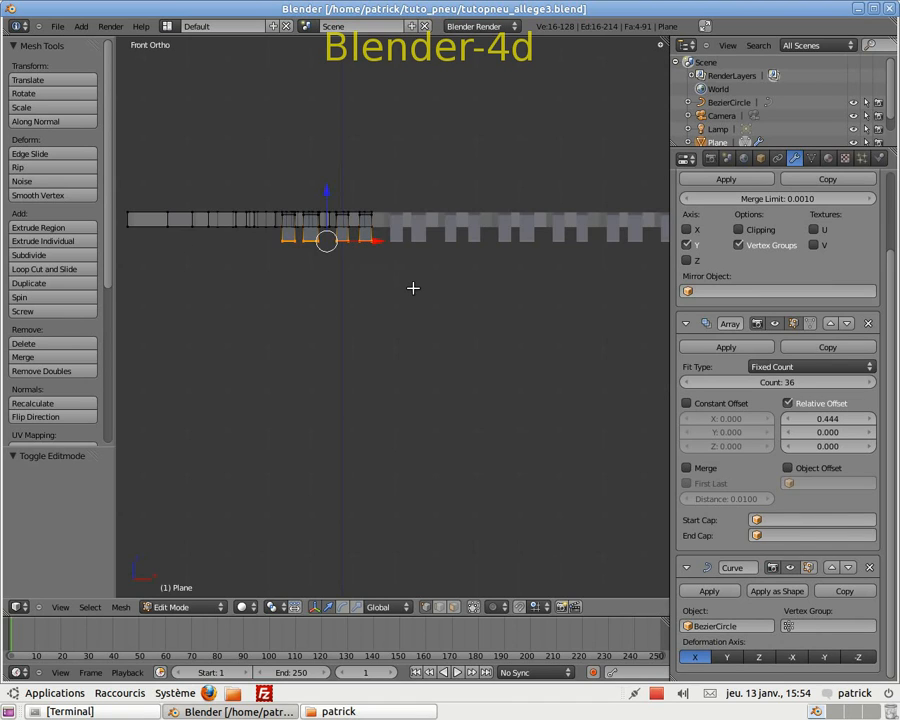
scroll(412, 287, down, 2)
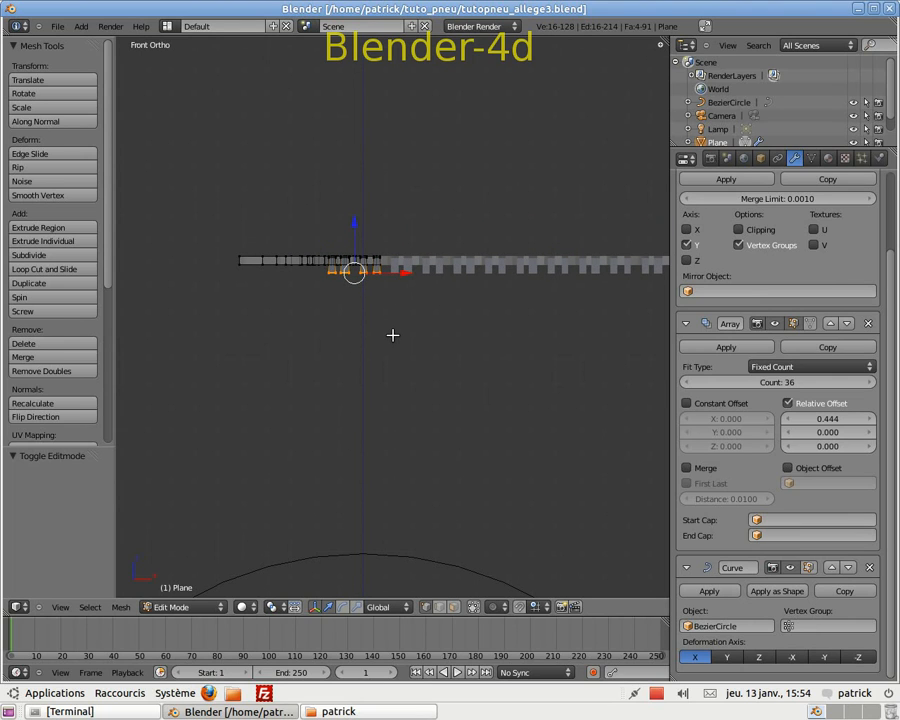
key(Tab)
scroll(400, 352, down, 3)
scroll(398, 352, down, 4)
shift+middle_drag(398, 386, 398, 257)
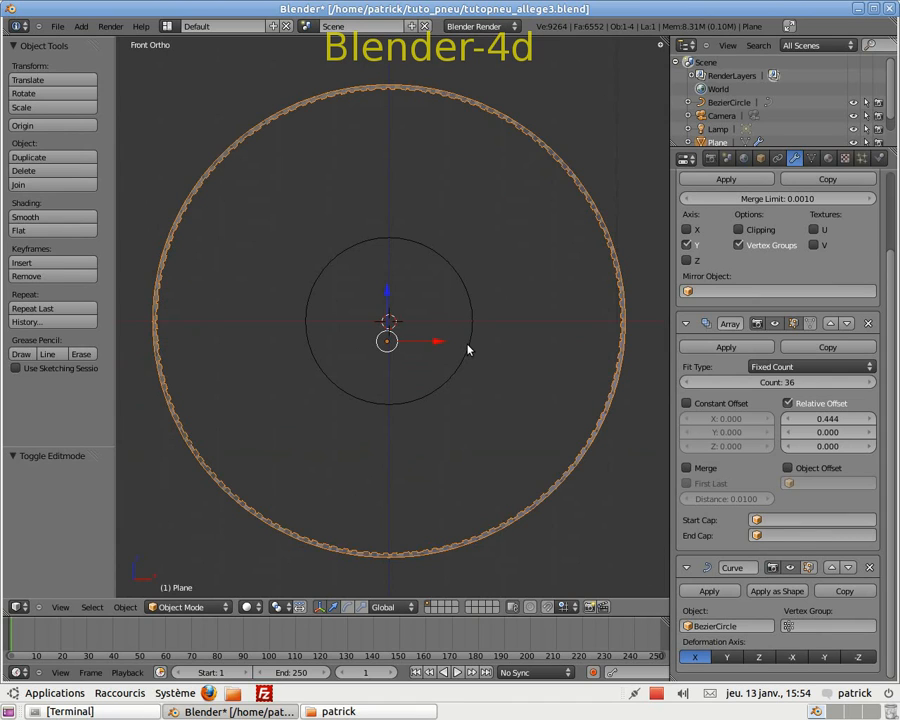
key(shift+a)
mouse_move(468, 349)
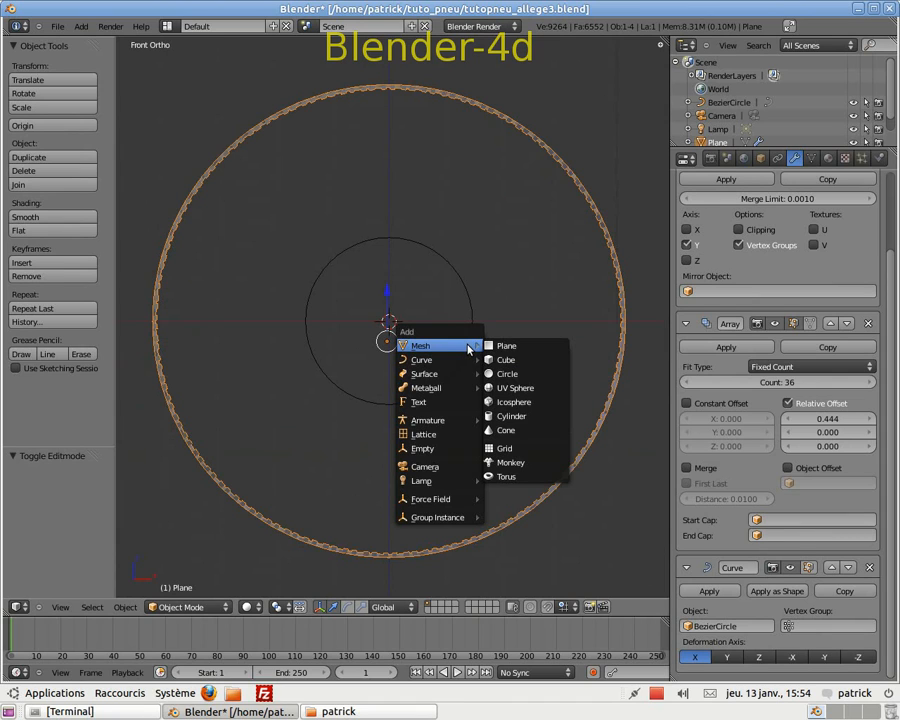
click(513, 375)
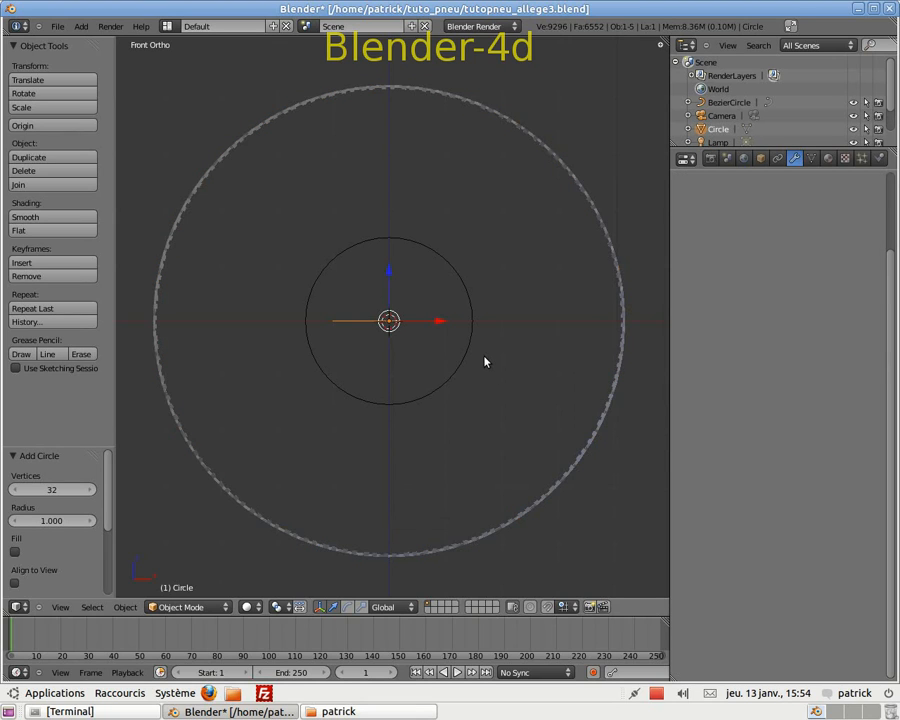
Step: Rotate the circle 90° about the global X axis and scale it by about 4.192 to match the tread ring
text(r90)
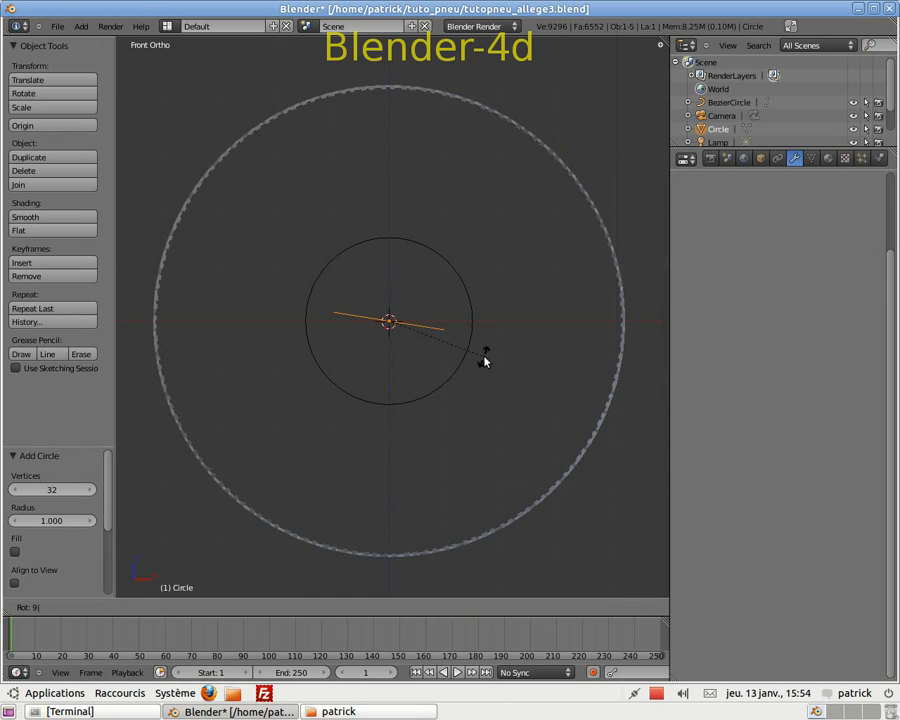
key(Return)
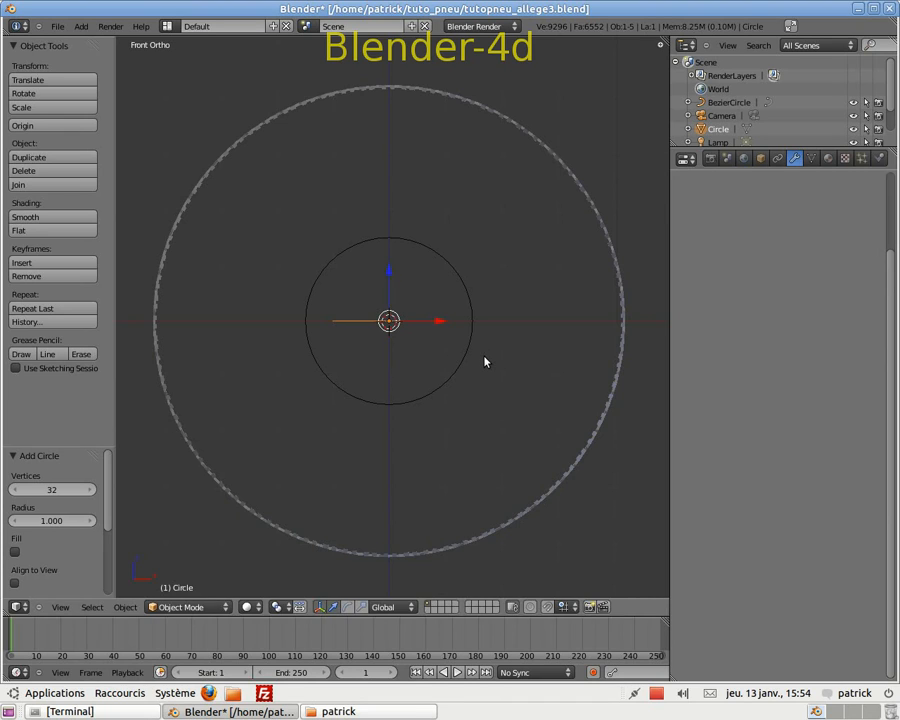
text(rx90)
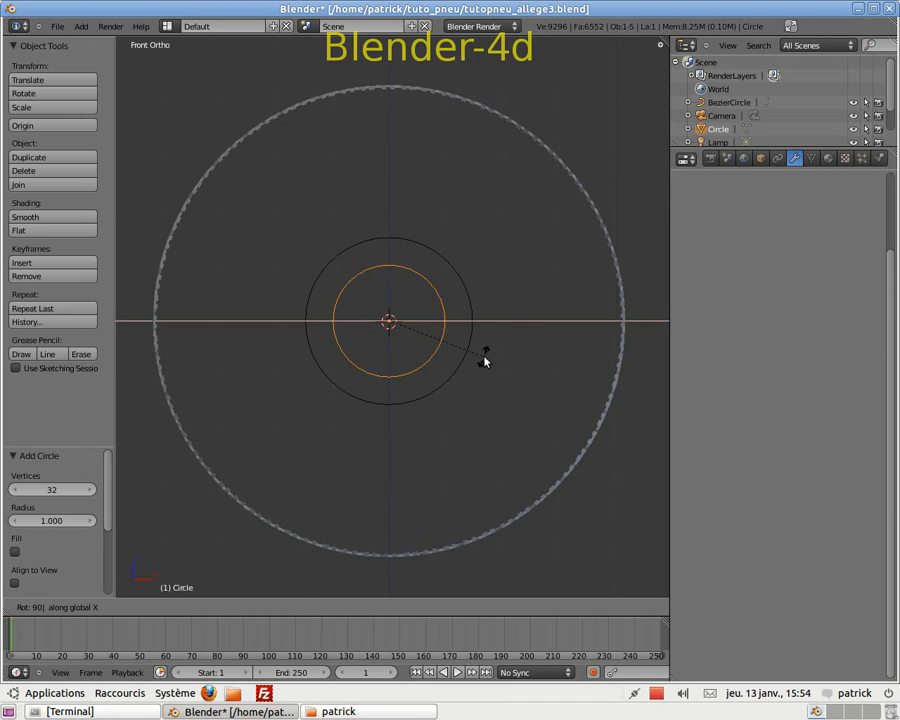
key(Return)
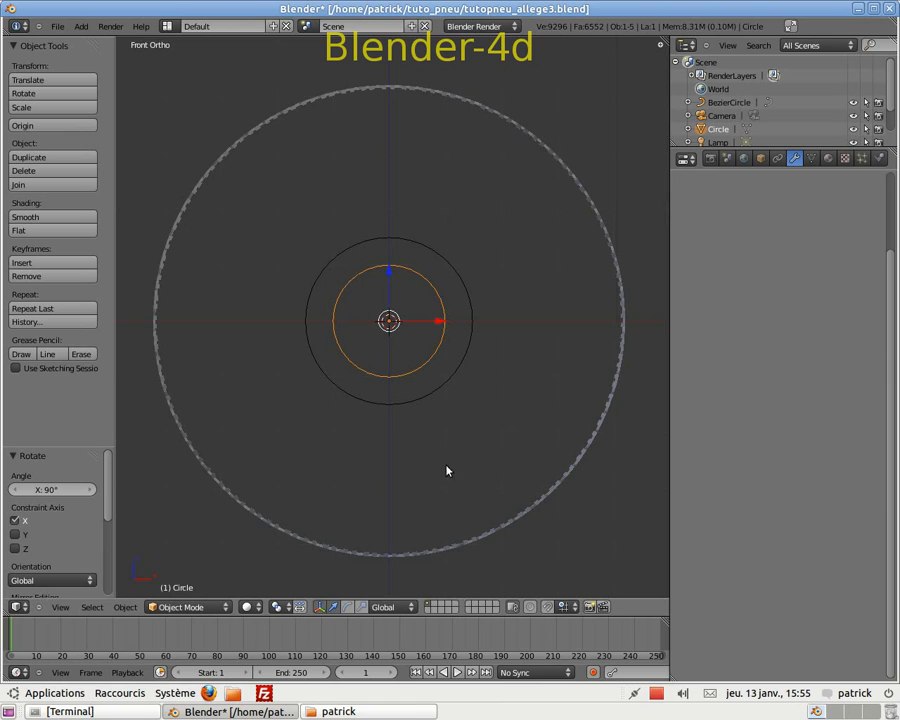
key(s)
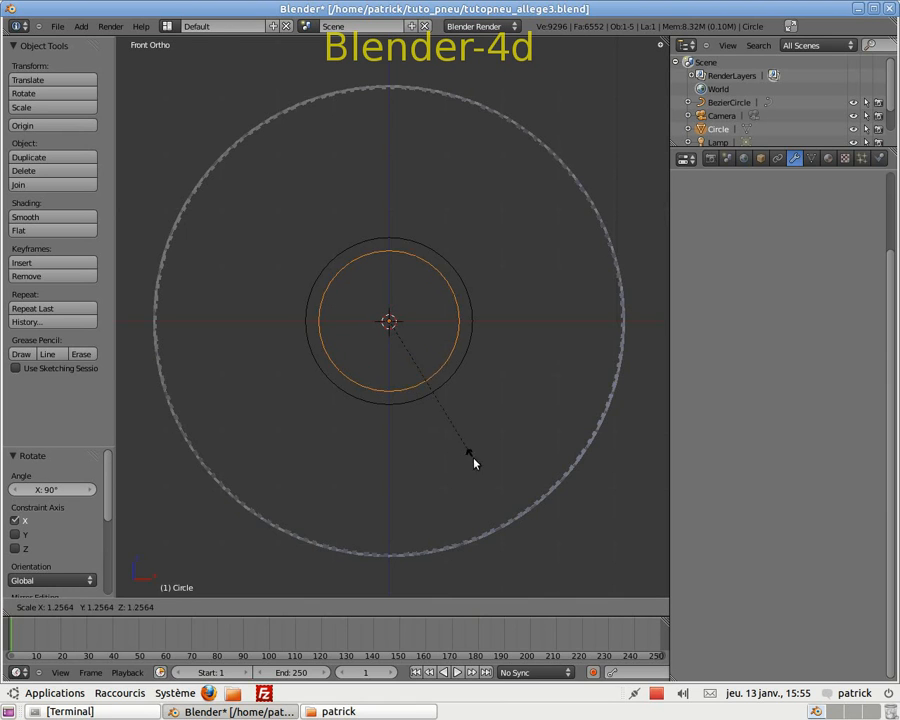
click(298, 66)
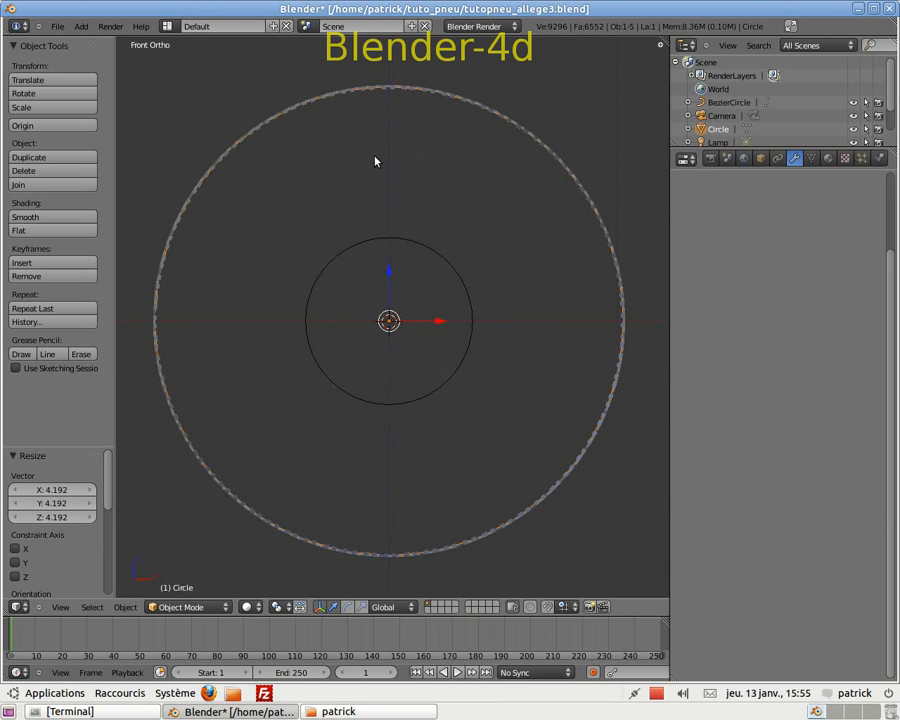
Step: Move the circle about 0.11 along Y to the middle of the tread, and open it in Edit Mode from the right view
middle_drag(600, 210, 485, 208)
key(g)
key(y)
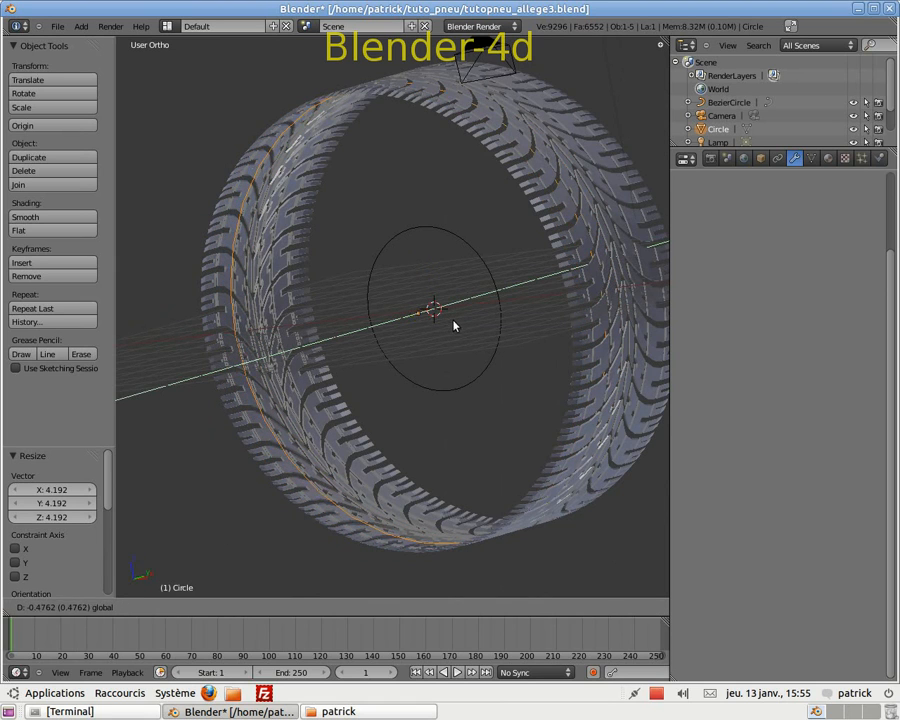
click(474, 315)
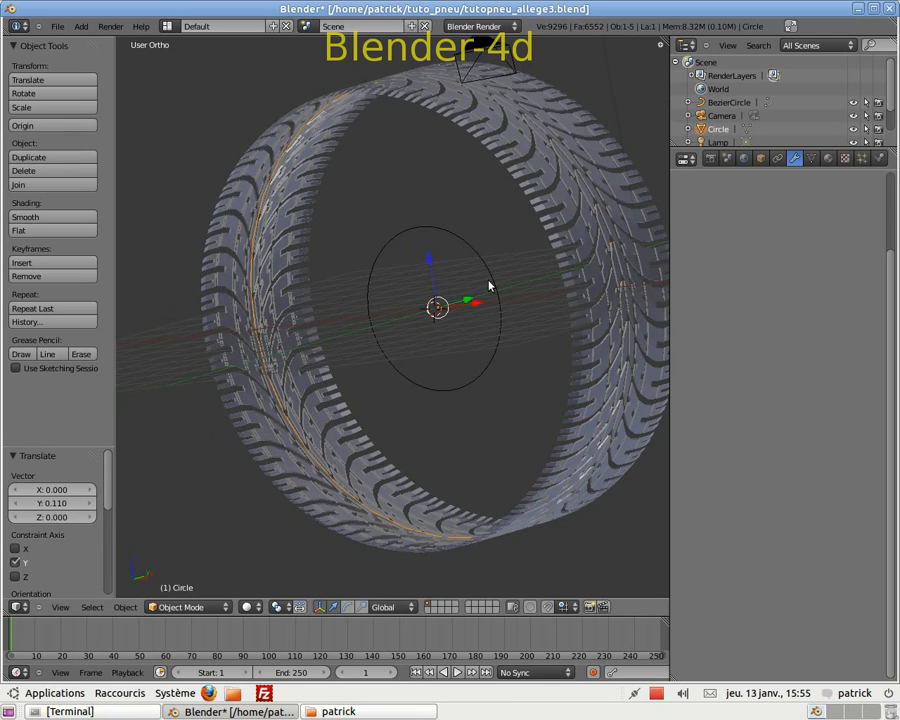
key(KP_3)
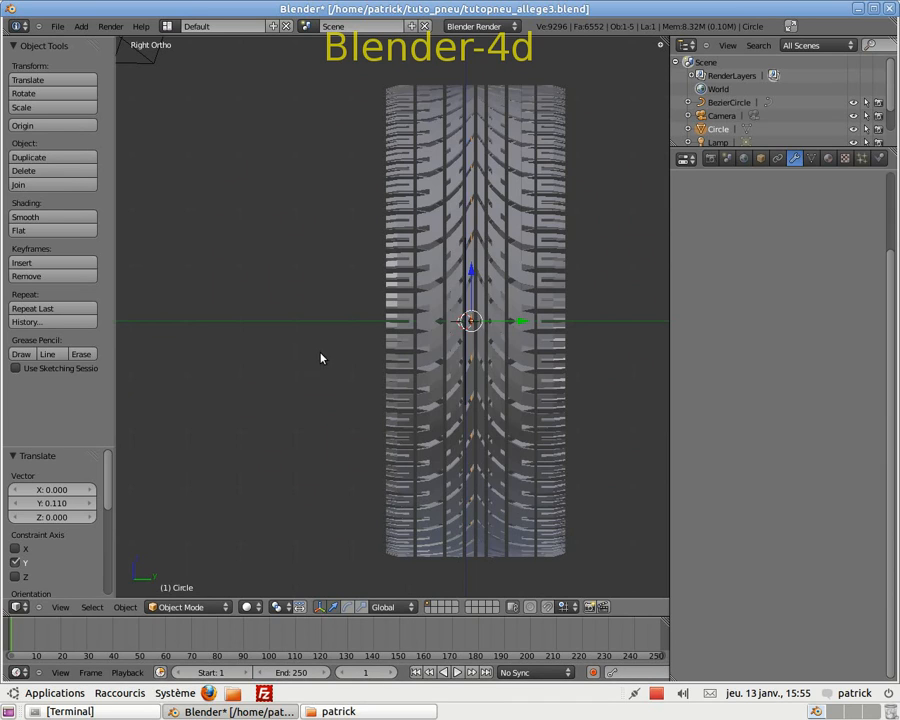
key(Tab)
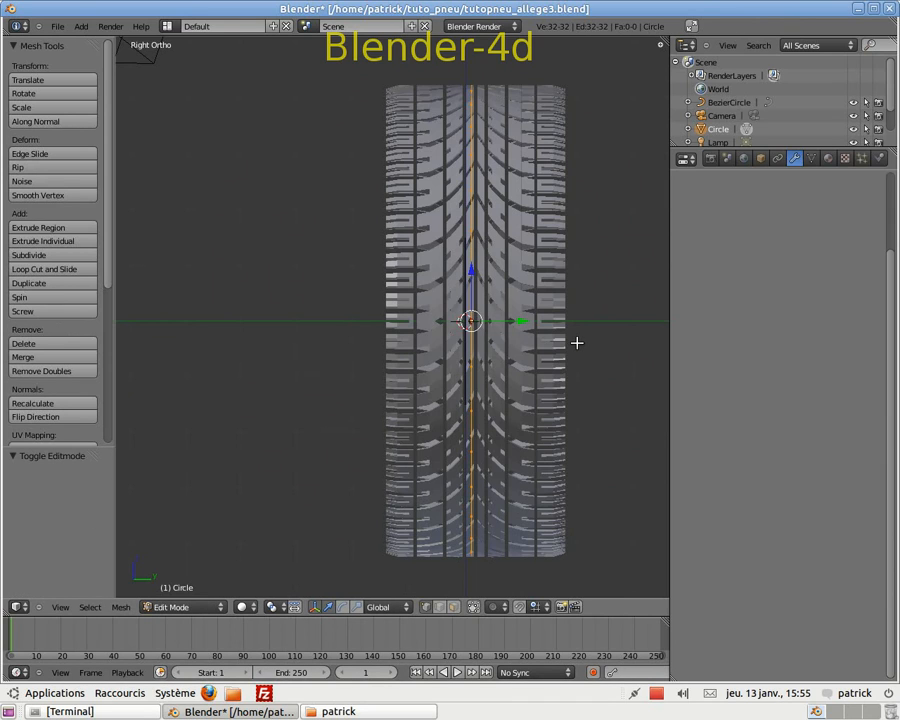
Step: Extrude the circle about 1.293 along negative Y to form a band inside one half of the tread
key(e)
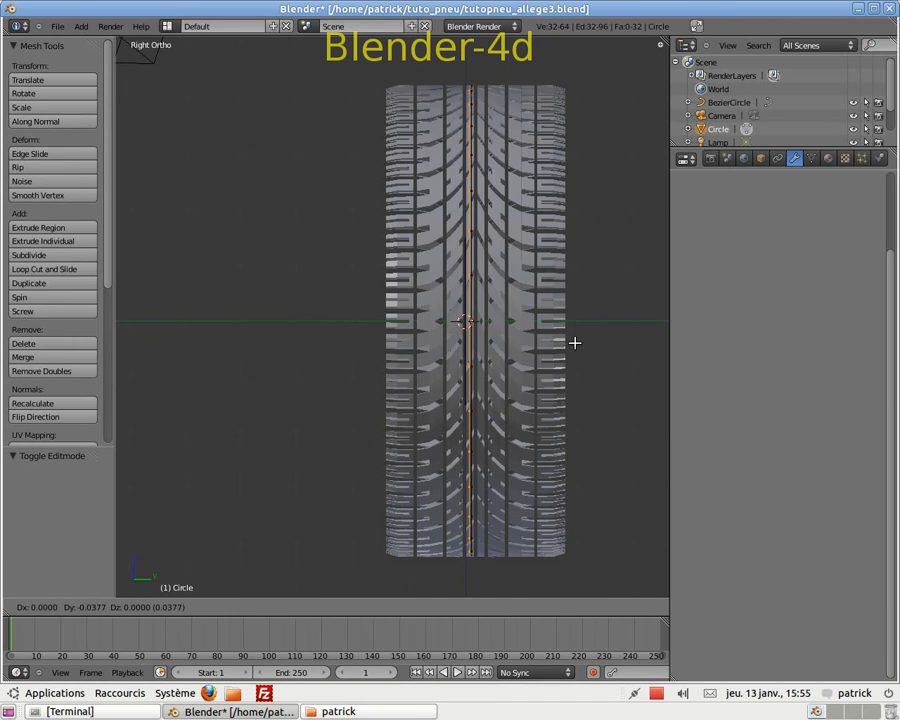
key(y)
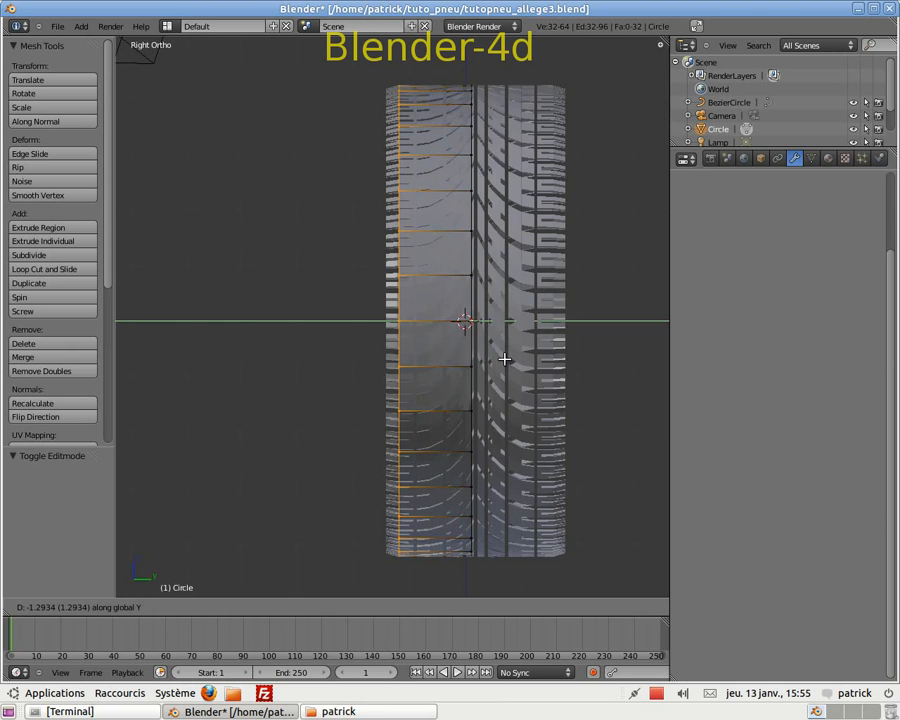
click(505, 358)
middle_drag(502, 358, 492, 440)
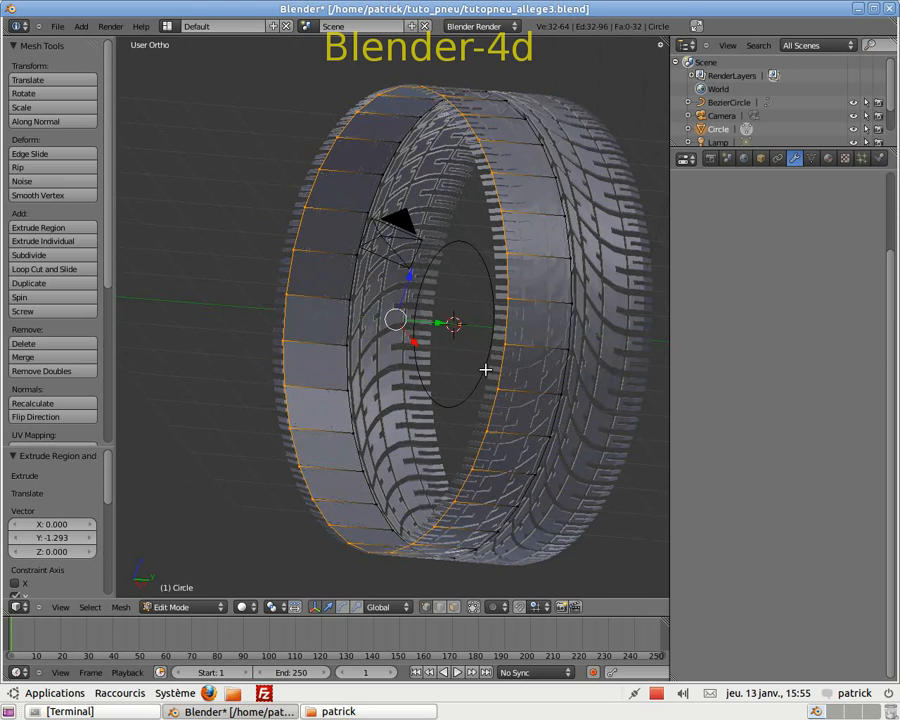
Step: Select the whole linked band, scale it to about 0.989 so it sits just inside the tread, and check it in Object Mode
key(KP_1)
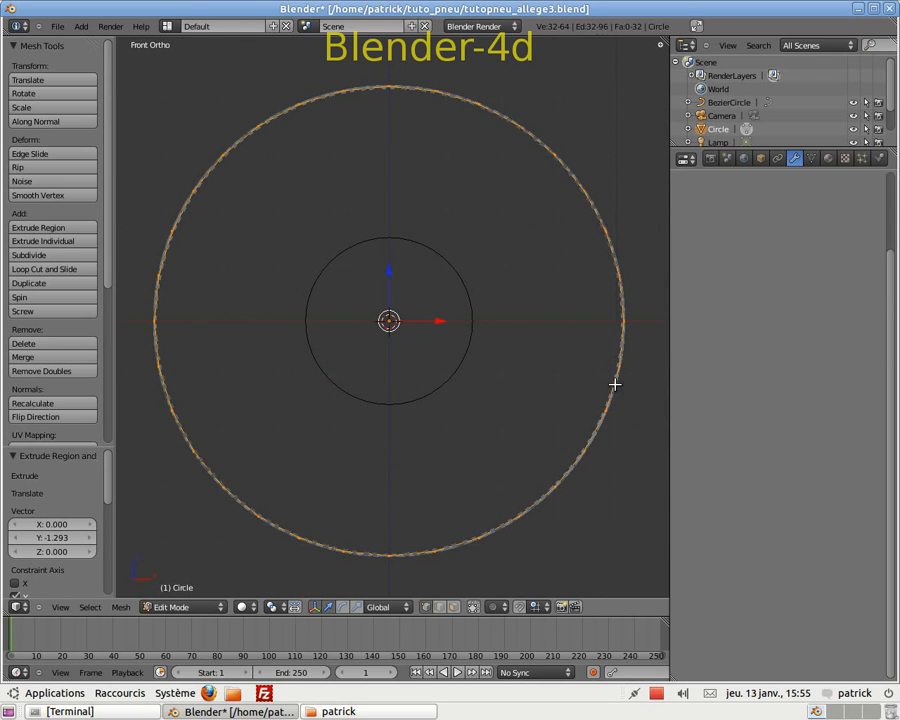
middle_drag(624, 385, 532, 402)
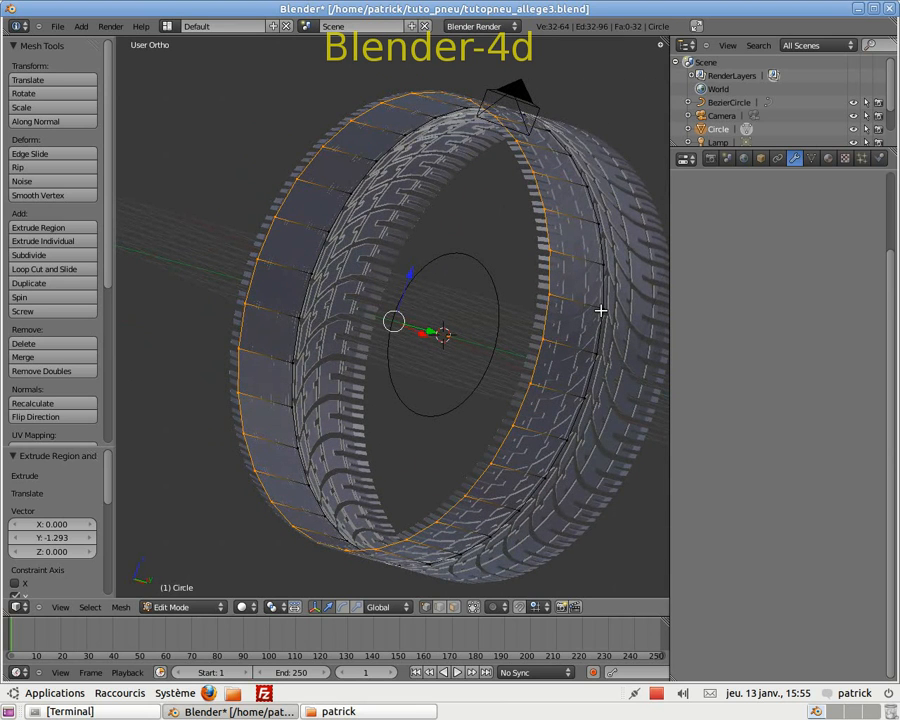
key(ctrl+l)
middle_drag(556, 374, 442, 416)
key(KP_1)
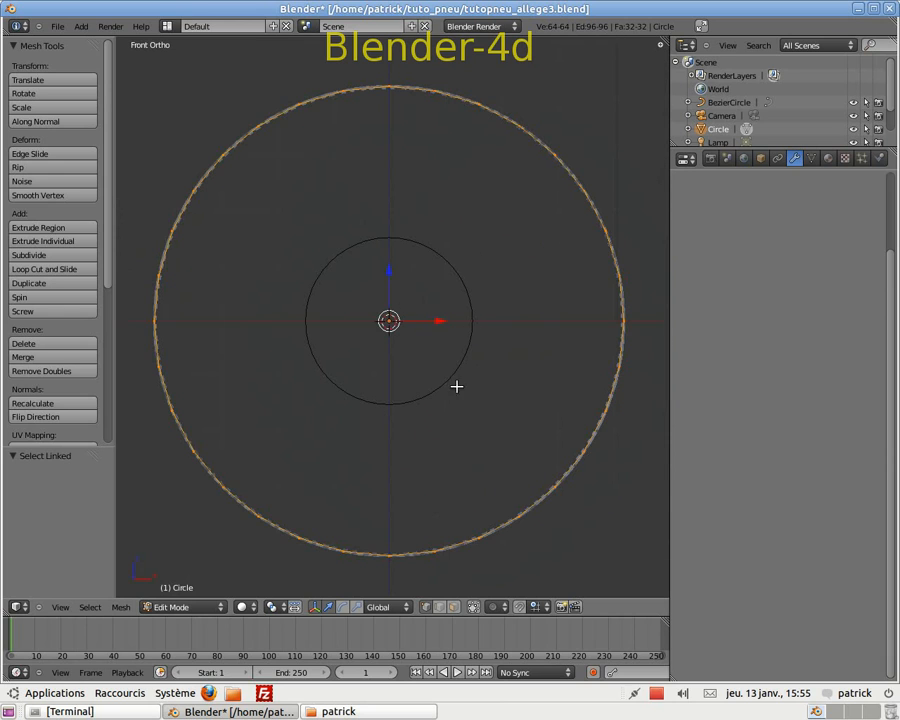
key(s)
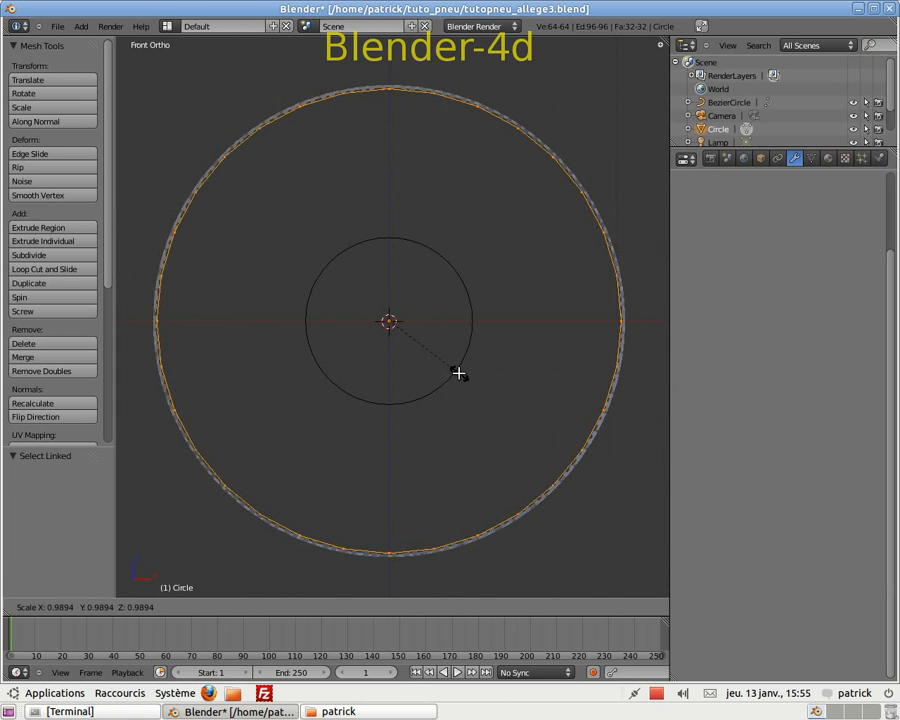
click(458, 373)
middle_drag(514, 382, 372, 392)
key(Tab)
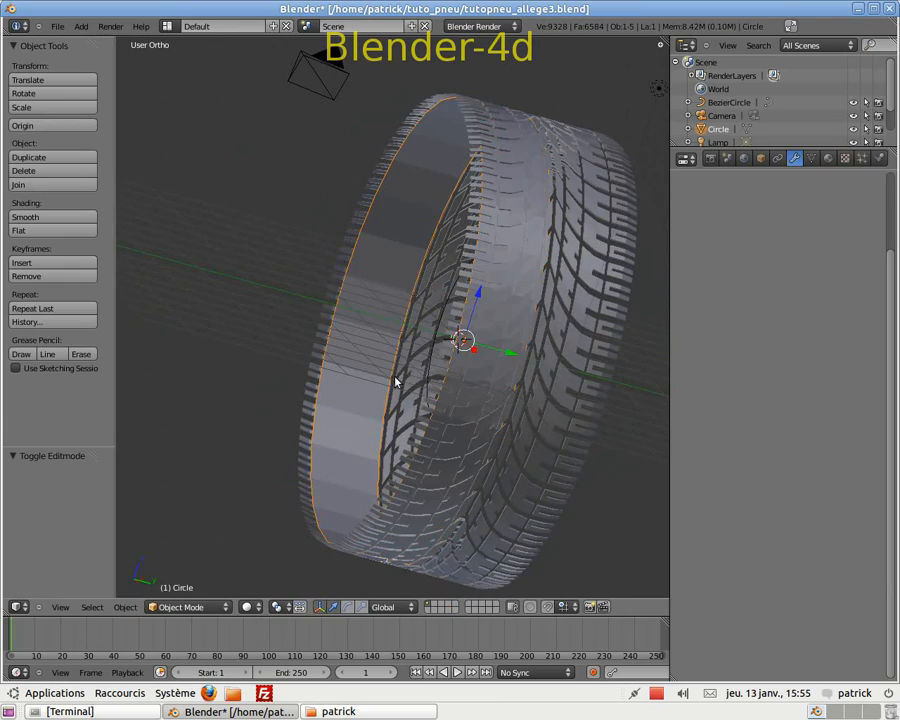
middle_drag(478, 367, 367, 315)
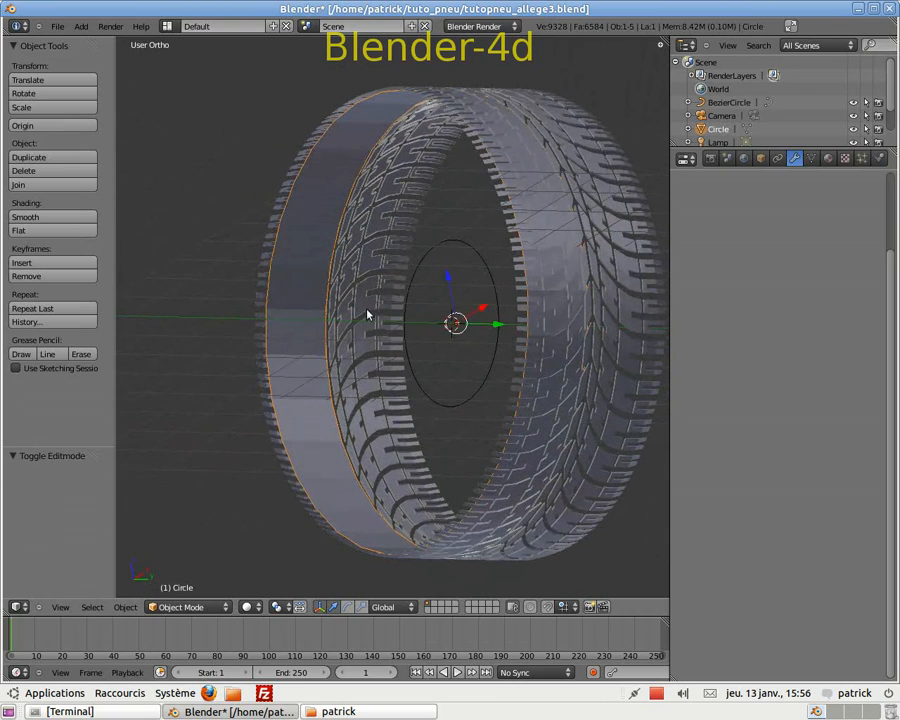
middle_drag(312, 370, 266, 350)
Step: In Edit Mode, select only the band's outer edge loop, extrude it 0.213 along negative Y, and scale the new loop to 0.981
key(Tab)
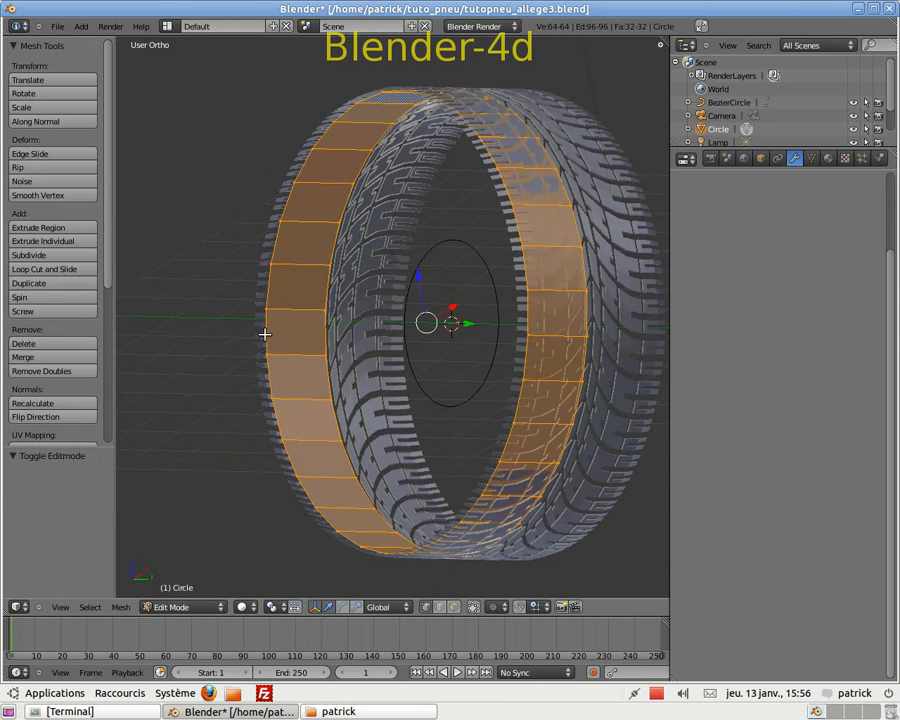
key(a)
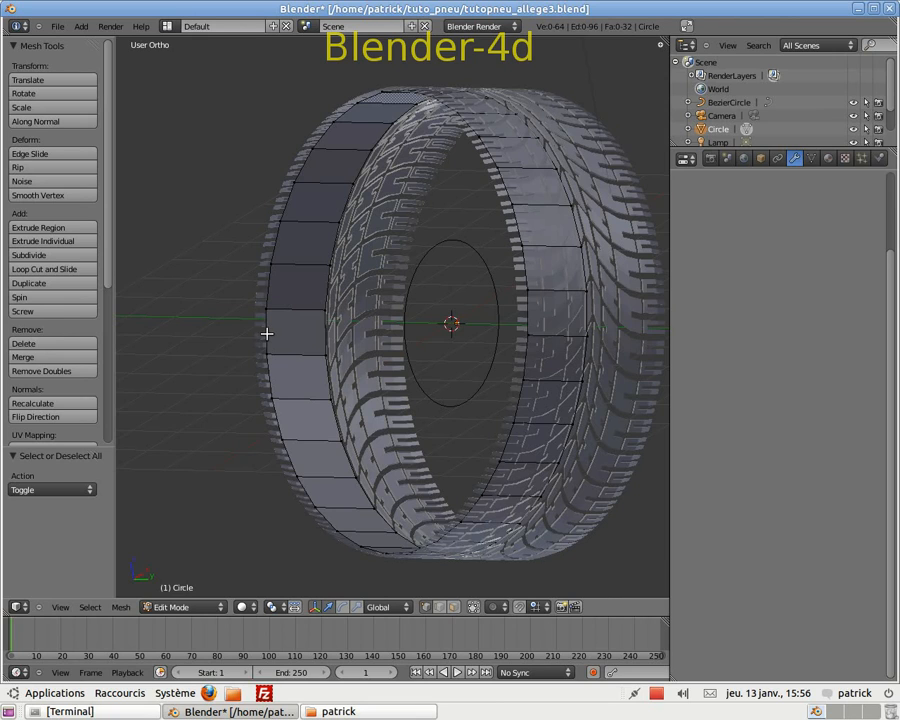
alt+right_click(267, 333)
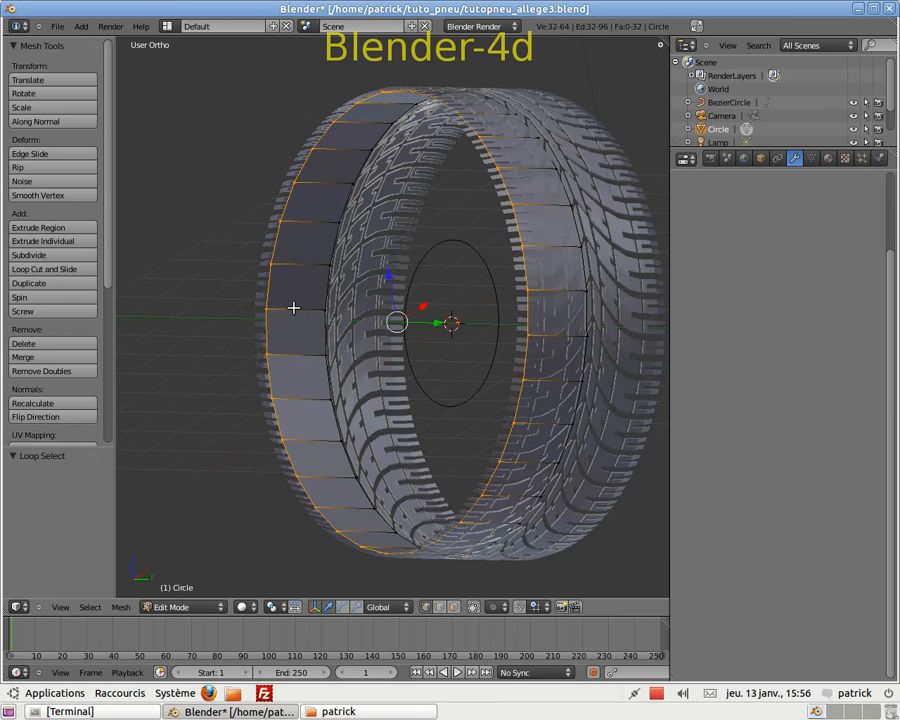
key(KP_3)
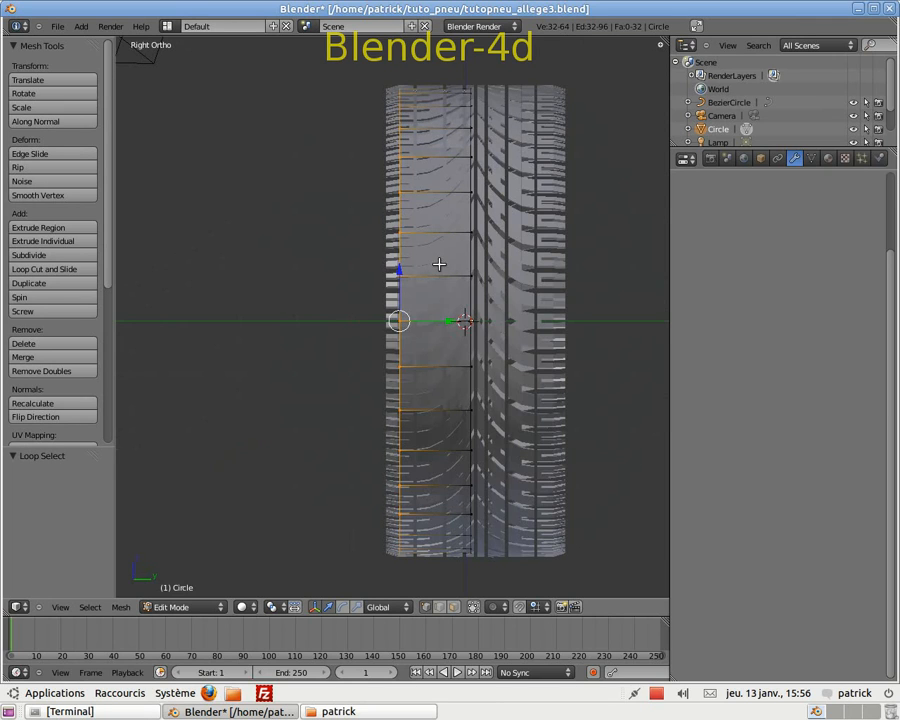
key(e)
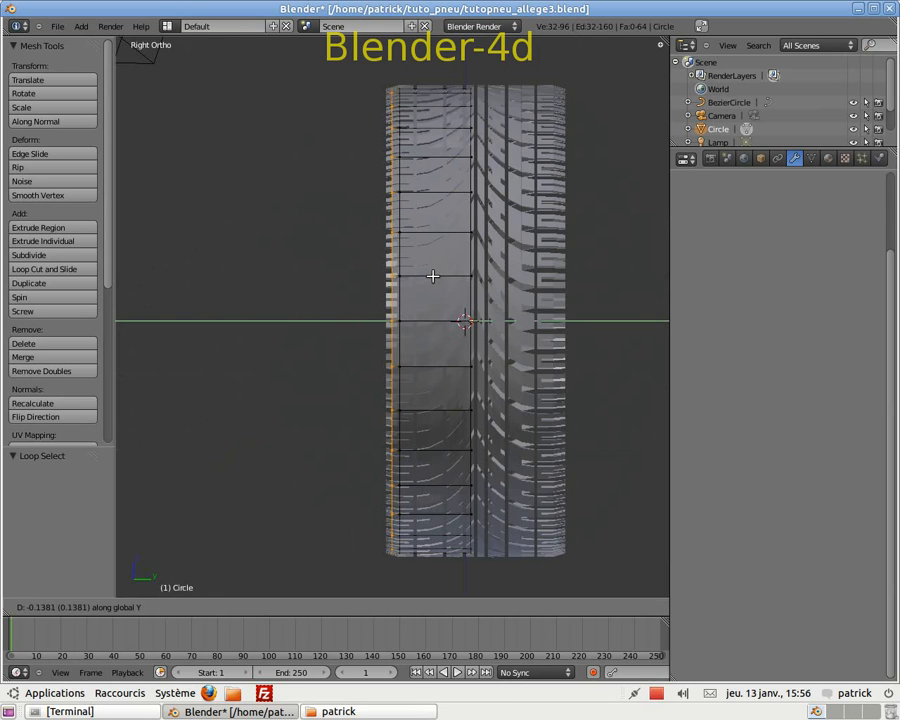
click(428, 275)
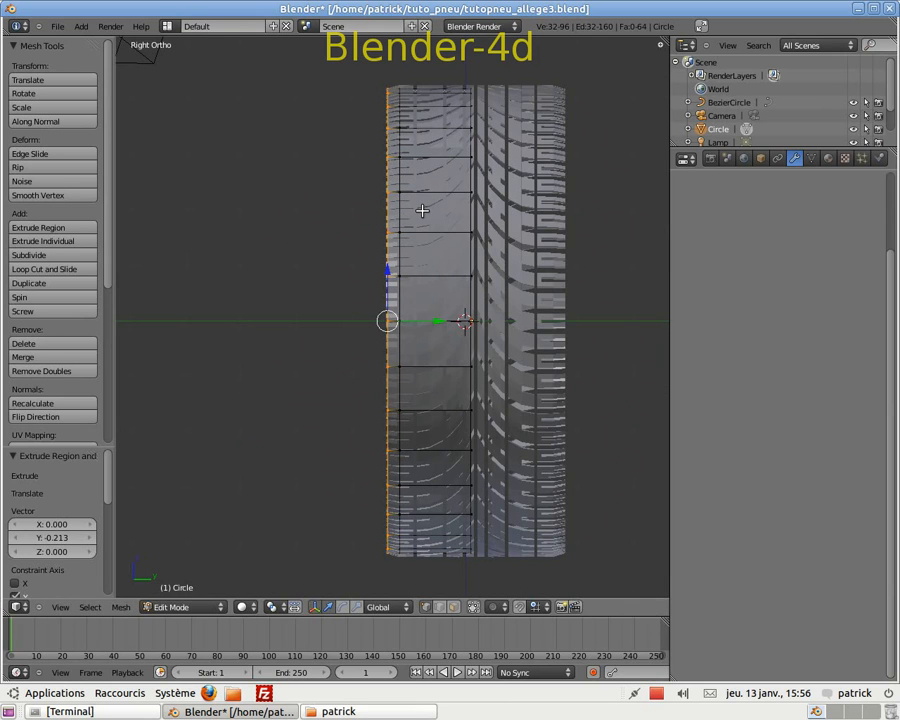
key(s)
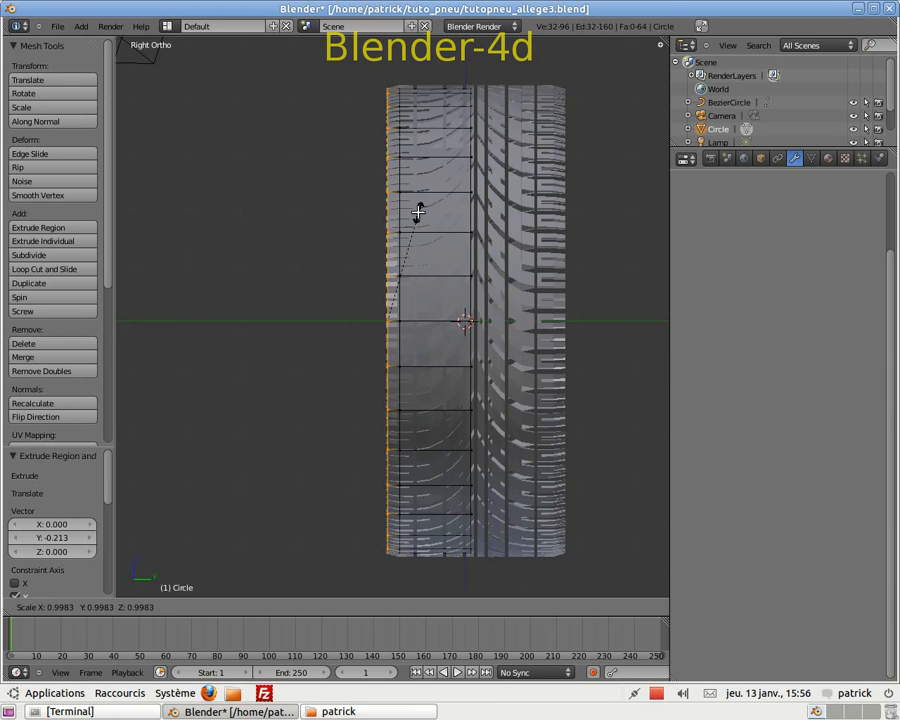
click(416, 213)
middle_drag(327, 243, 420, 288)
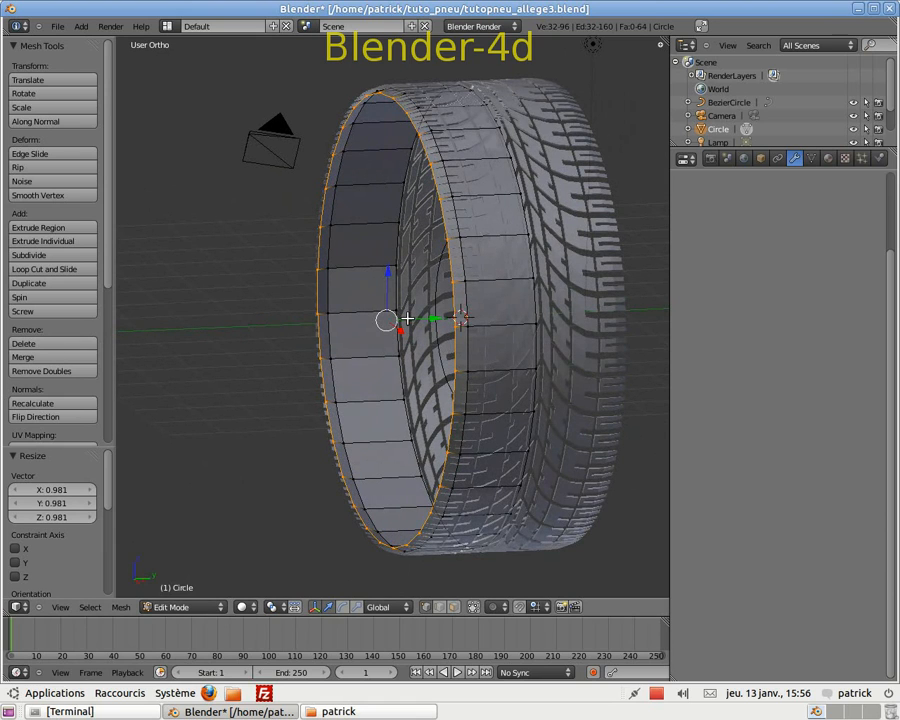
Step: Extrude the outer loop another 0.151 along negative Y from the right view and scale it to 0.910
key(KP_3)
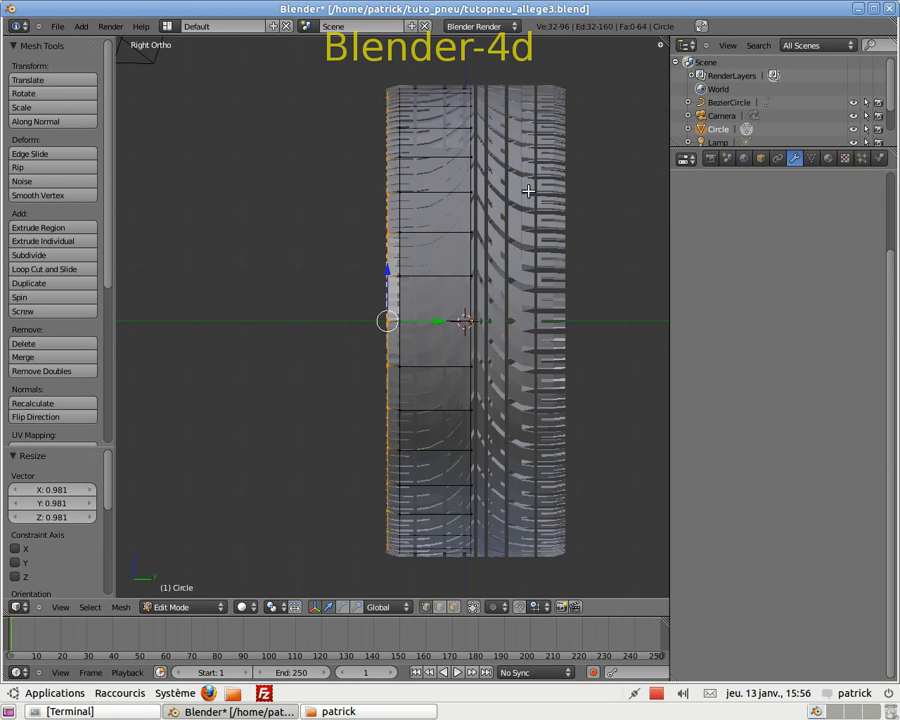
key(e)
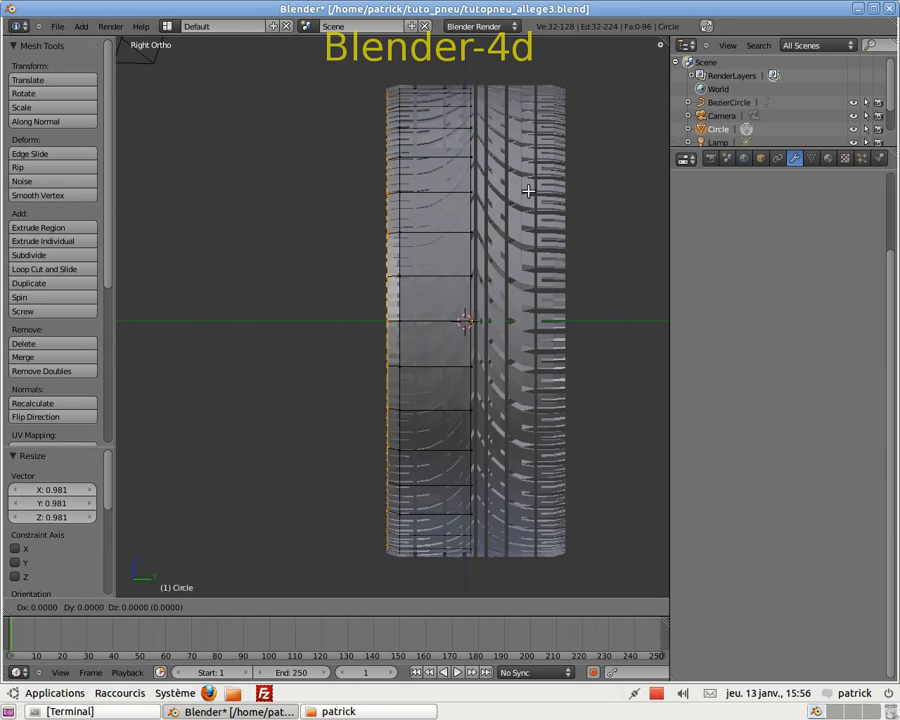
key(y)
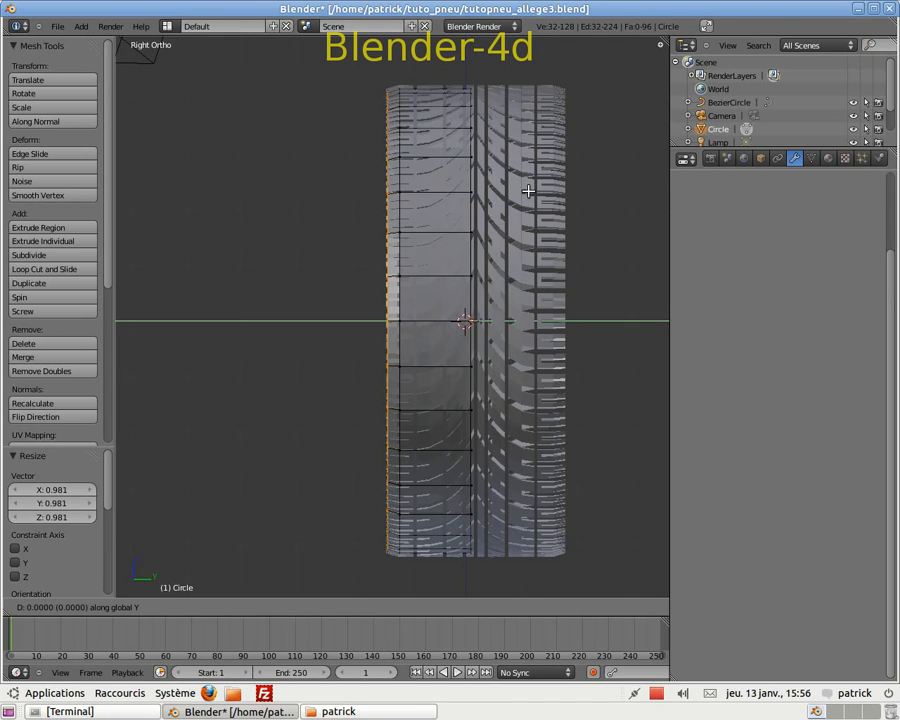
click(521, 191)
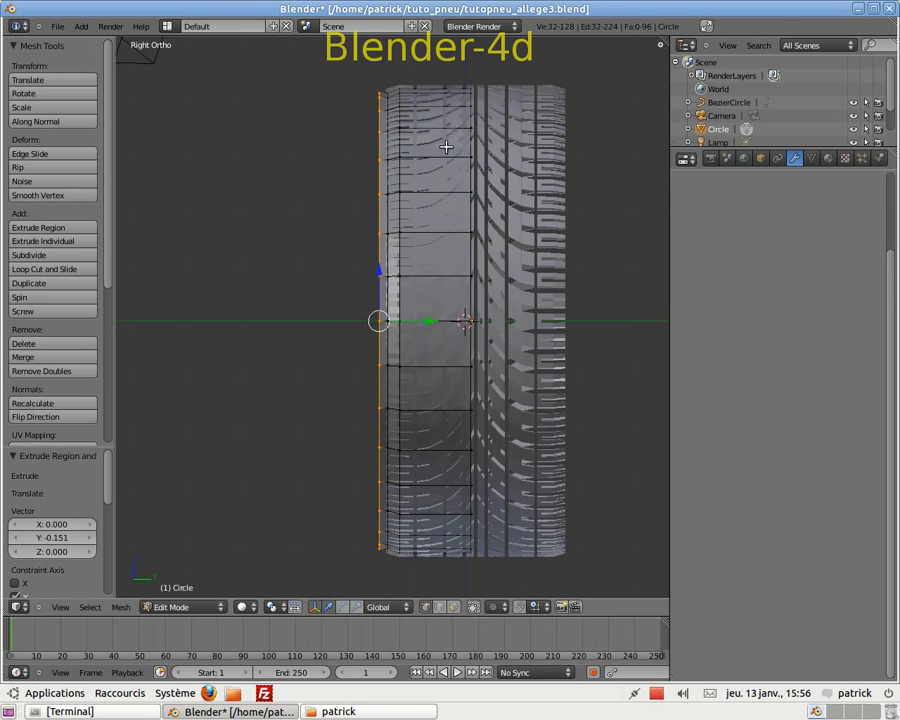
key(s)
click(472, 200)
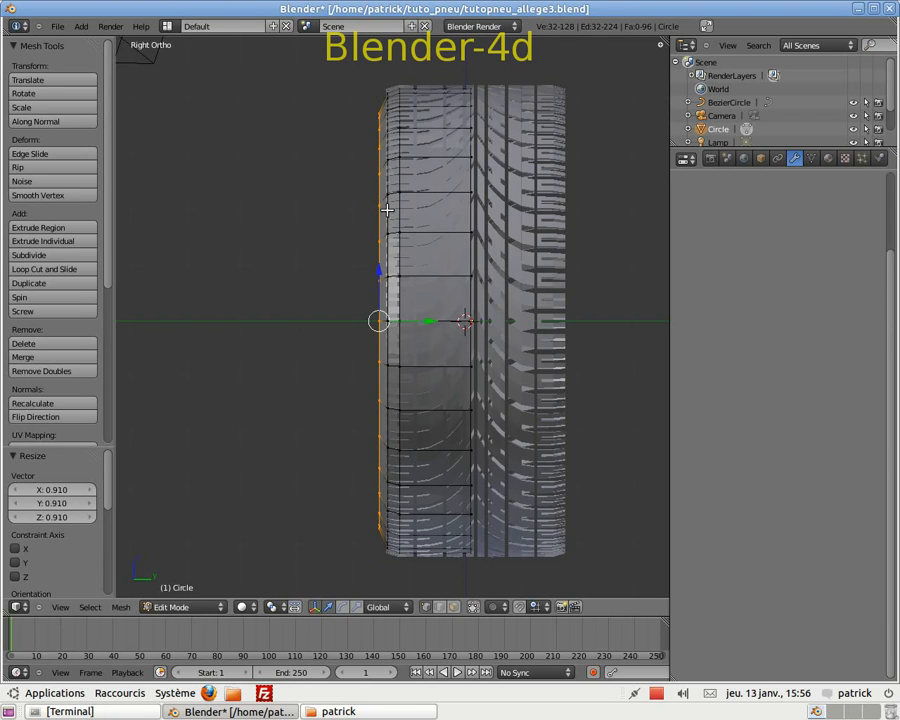
Step: Extrude the sidewall loop in place, scale it to 0.860, and move it 0.063 along negative Y
key(e)
click(502, 216)
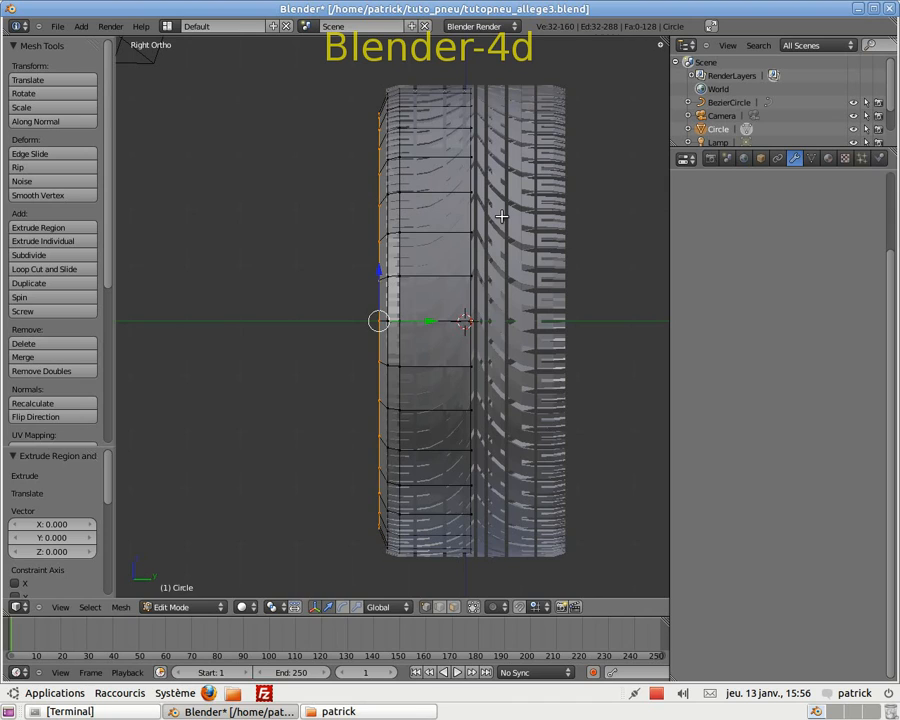
key(s)
click(480, 240)
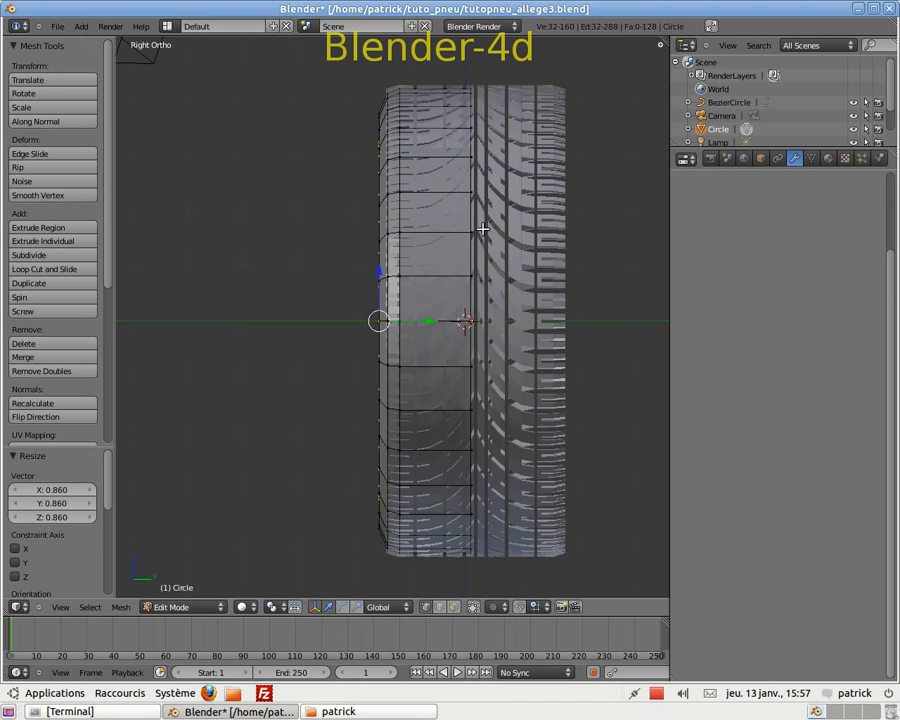
click(429, 316)
drag(432, 320, 346, 300)
middle_drag(346, 300, 382, 301)
middle_drag(595, 266, 498, 269)
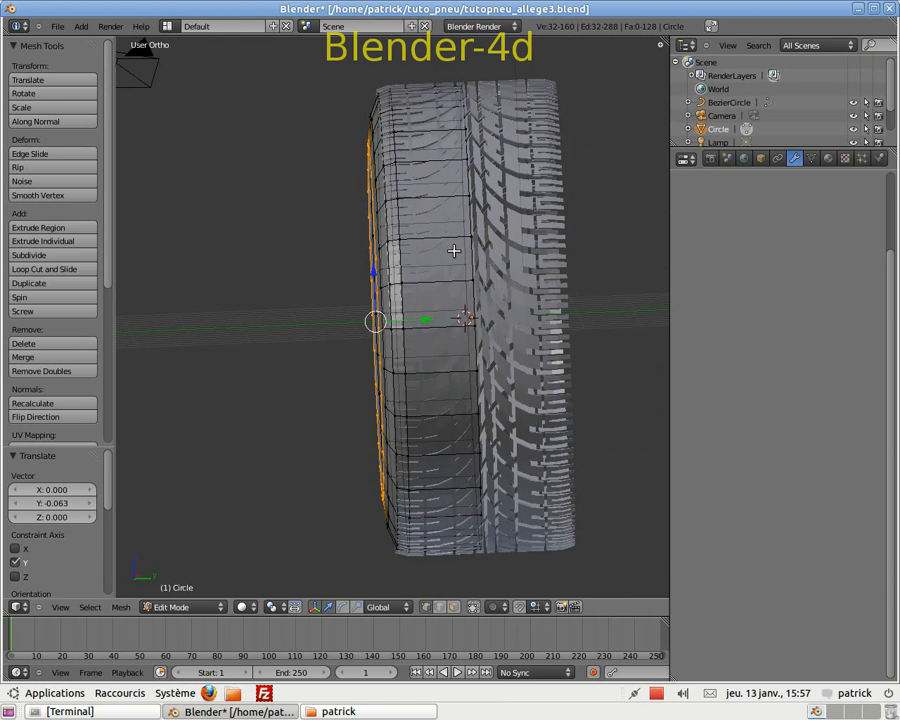
Step: Extrude the sidewall loop in place again, scale it to 0.847, and pull it back about 0.027 along positive Y
key(KP_3)
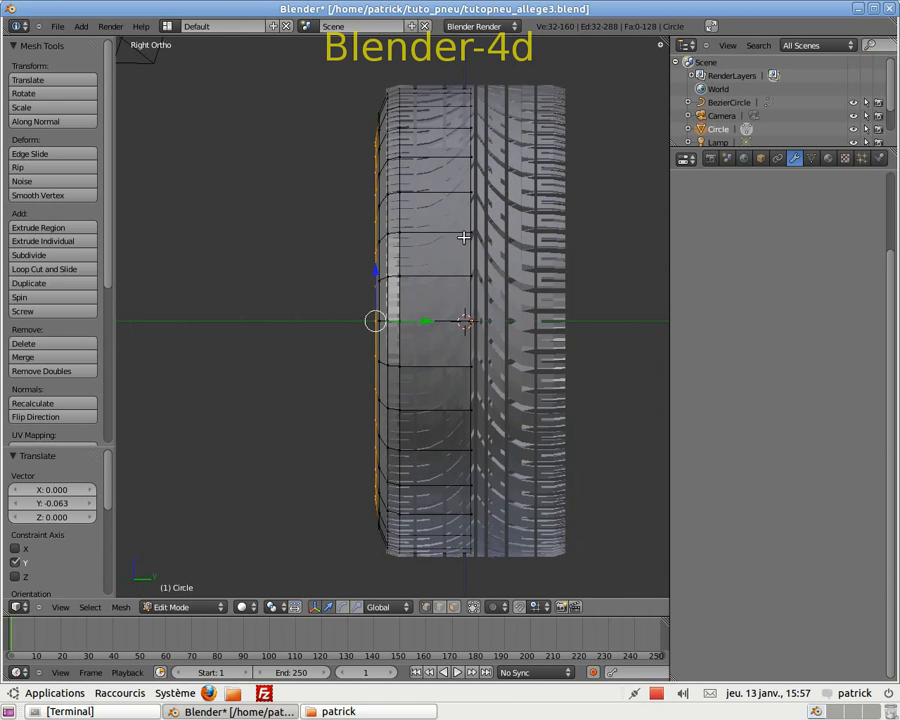
key(e)
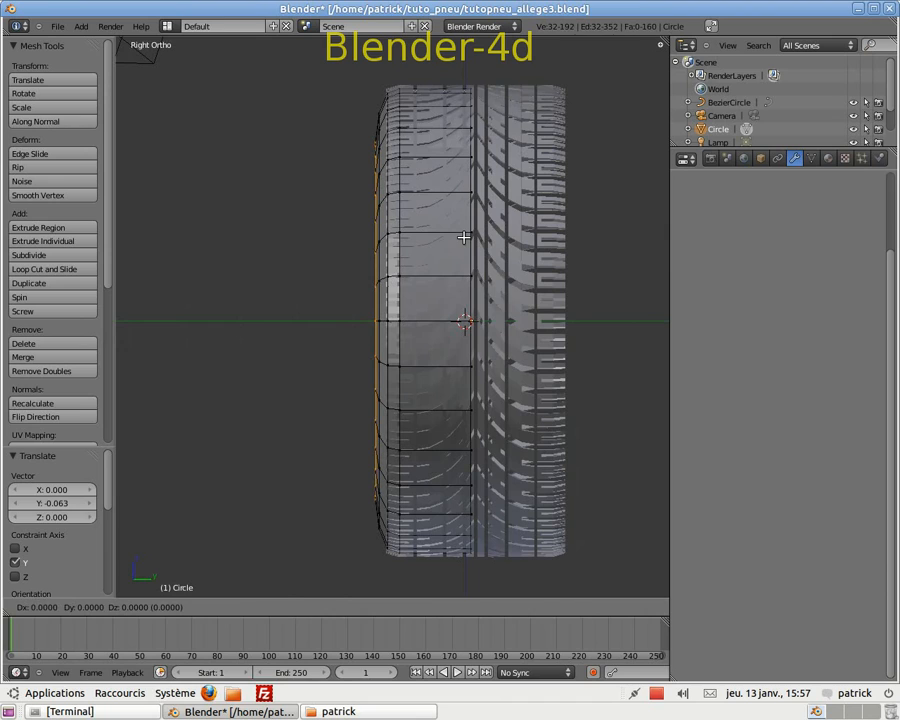
right_click(463, 237)
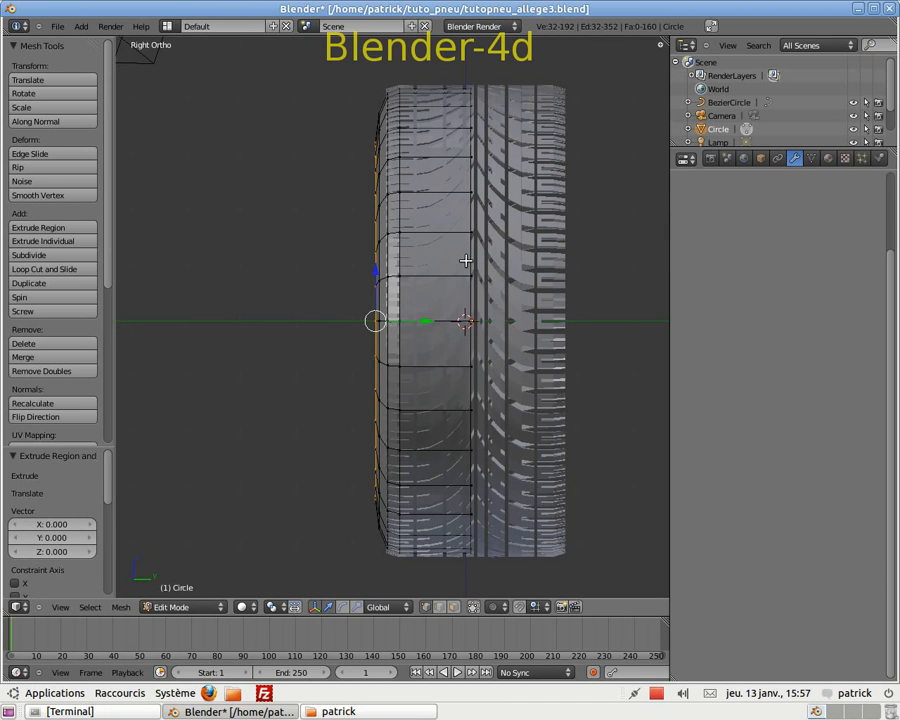
key(s)
click(455, 273)
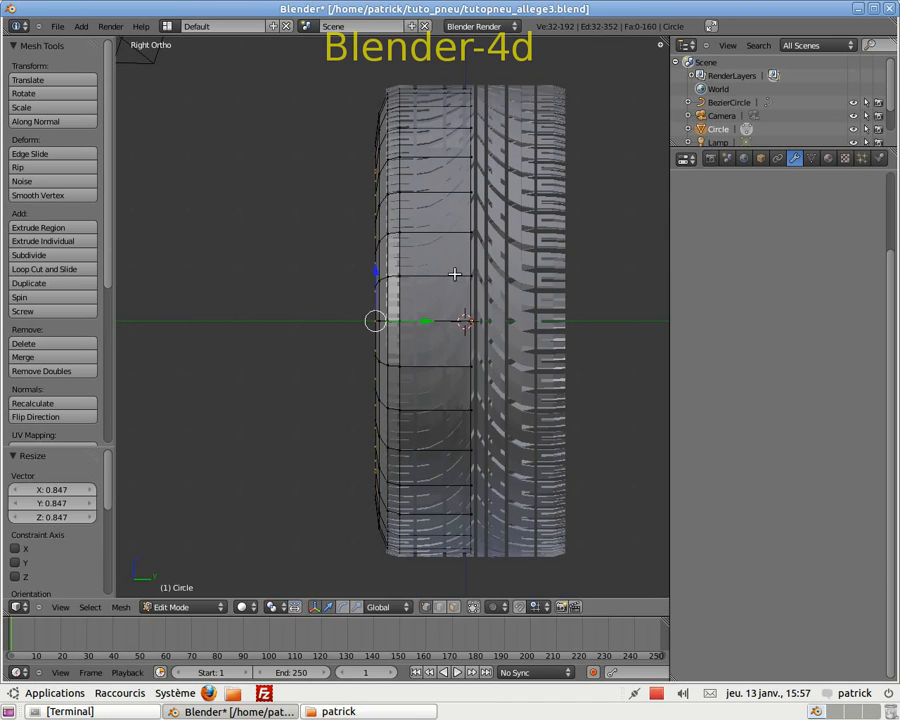
drag(427, 320, 434, 319)
middle_drag(359, 307, 404, 318)
drag(416, 320, 426, 320)
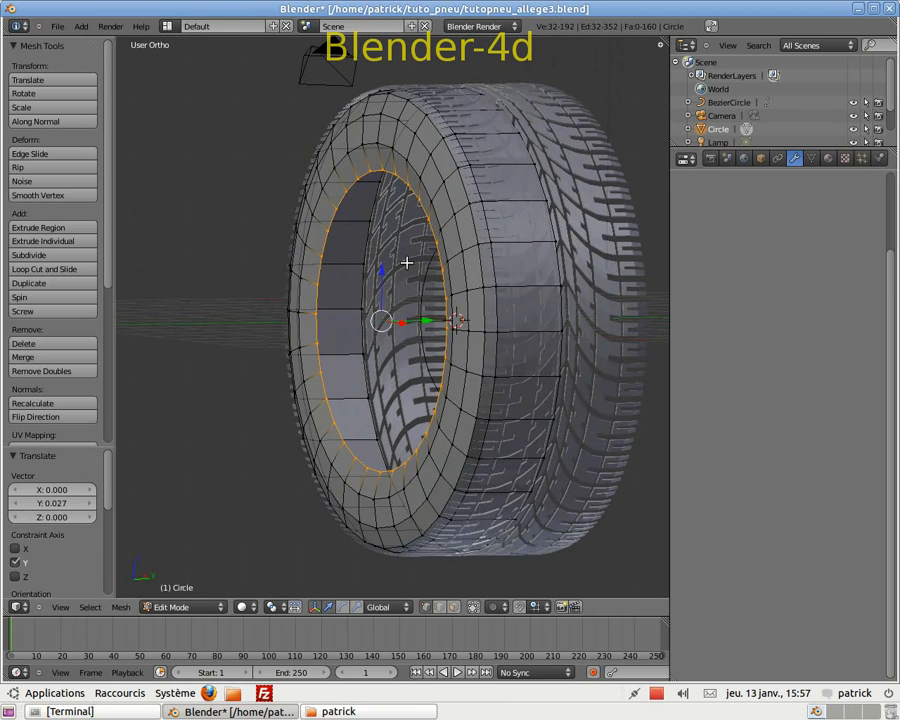
Step: Extrude the inner sidewall loop and scale it to 0.960 to add a narrow ring around the rim opening
key(g)
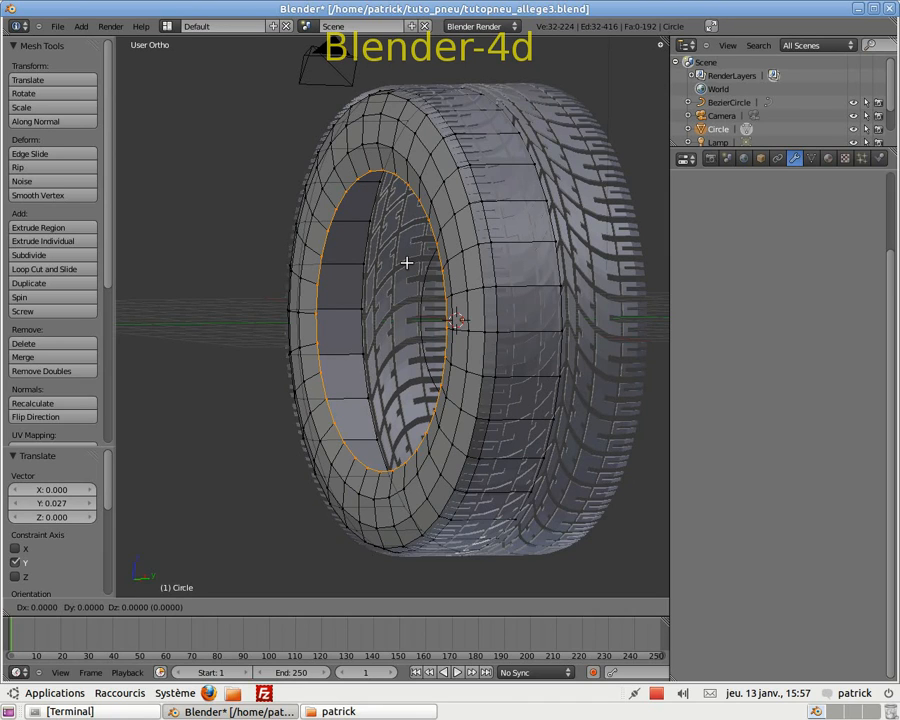
key(s)
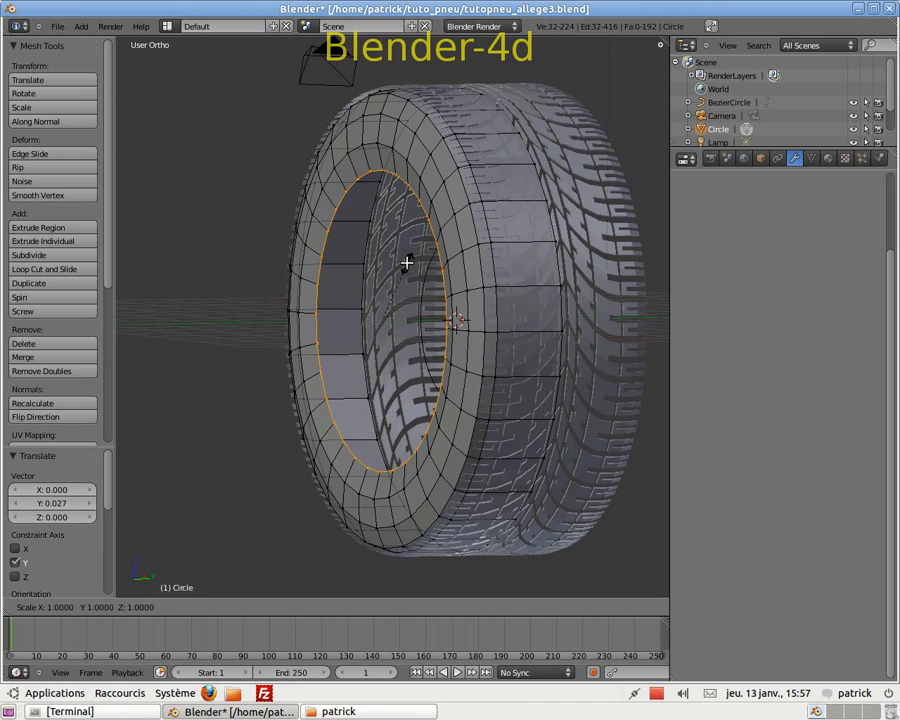
click(407, 264)
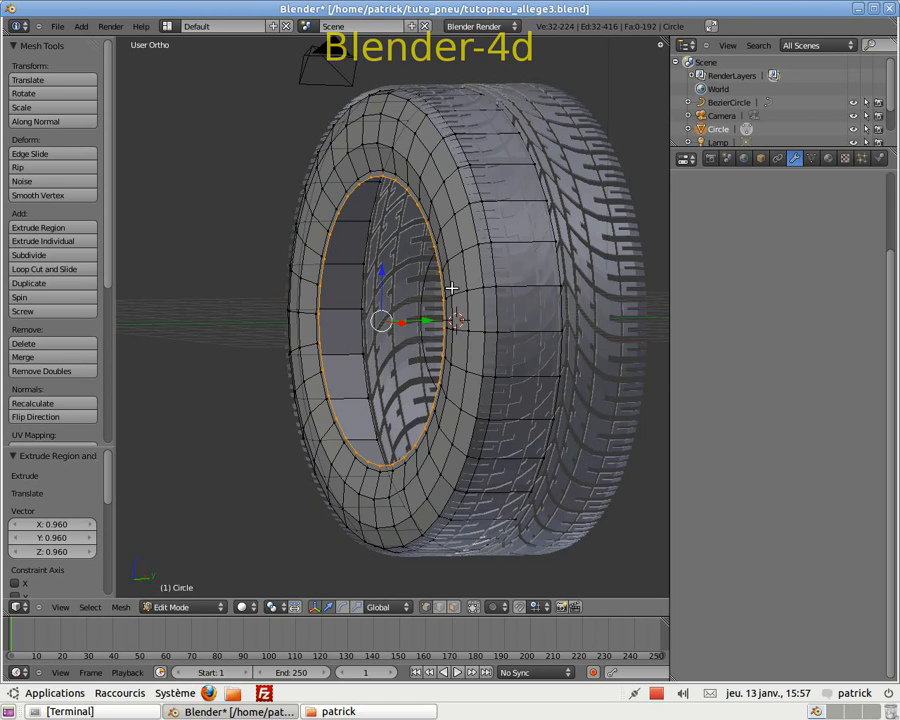
key(s)
key(y)
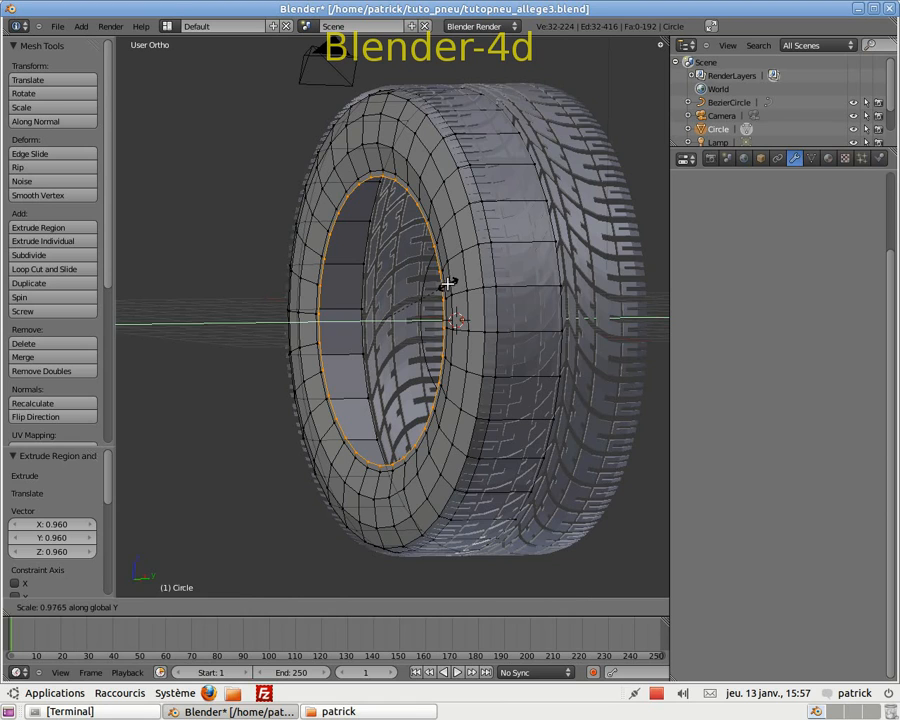
click(444, 286)
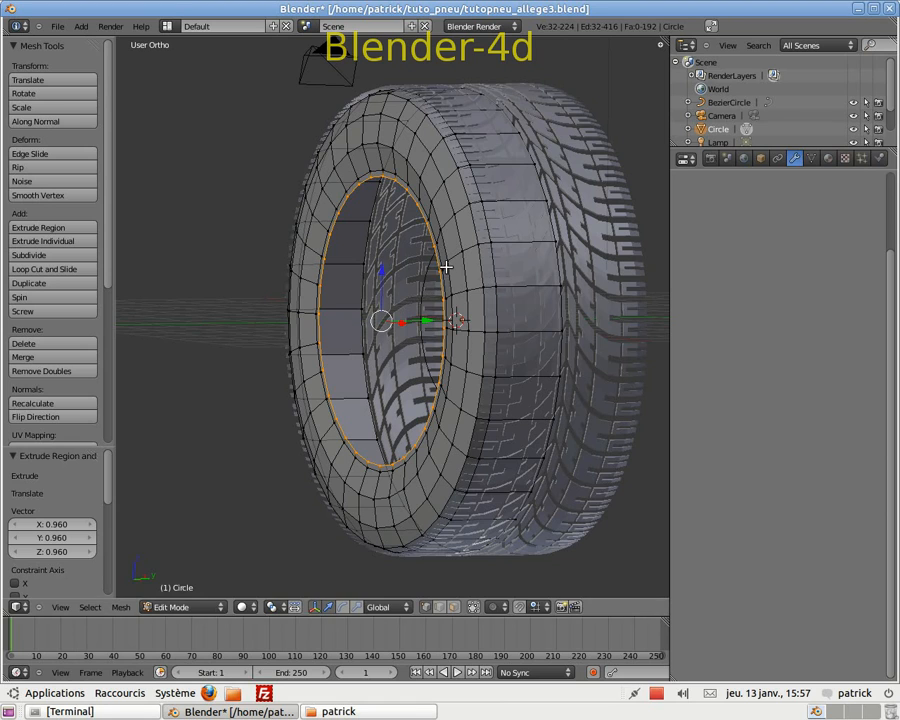
Step: Move the loop around the rim opening 0.070 along negative Y
key(g)
key(y)
click(427, 317)
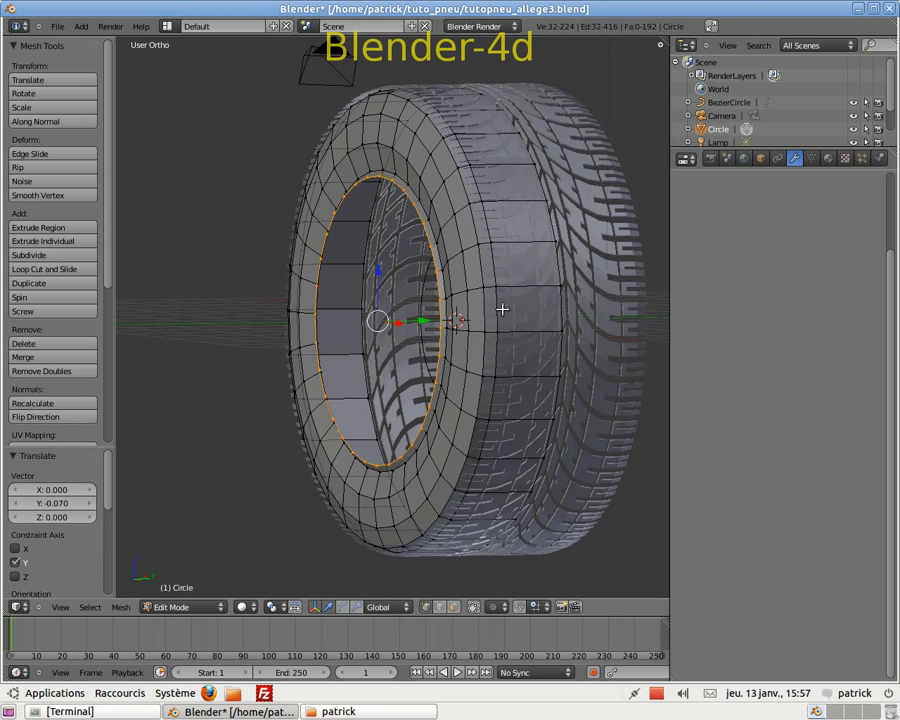
Step: Extrude the rim opening loop in place and scale the new loop to 0.969
middle_drag(502, 309, 486, 311)
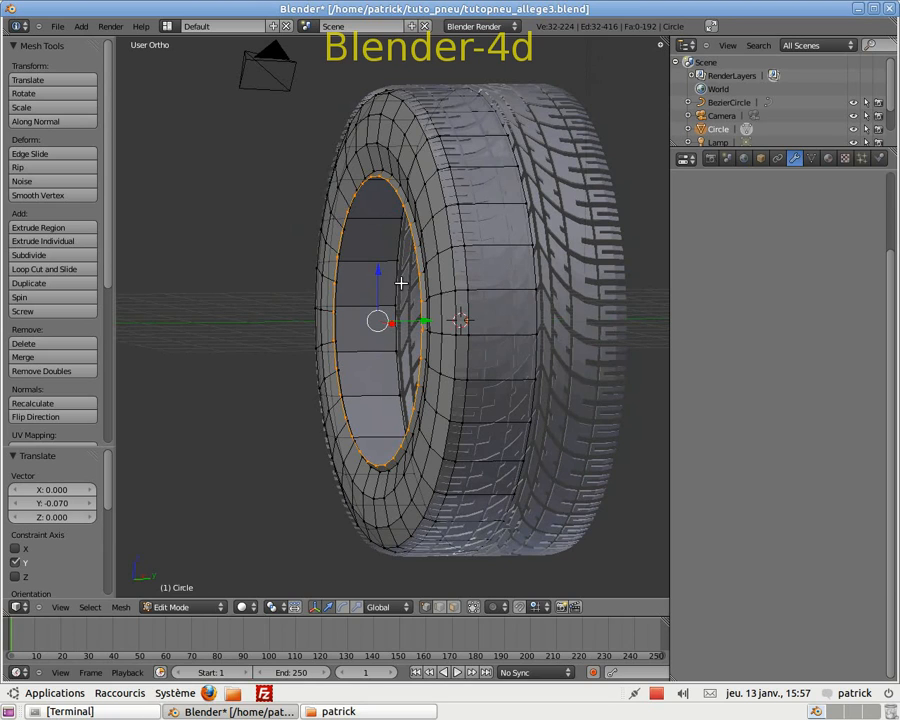
key(e)
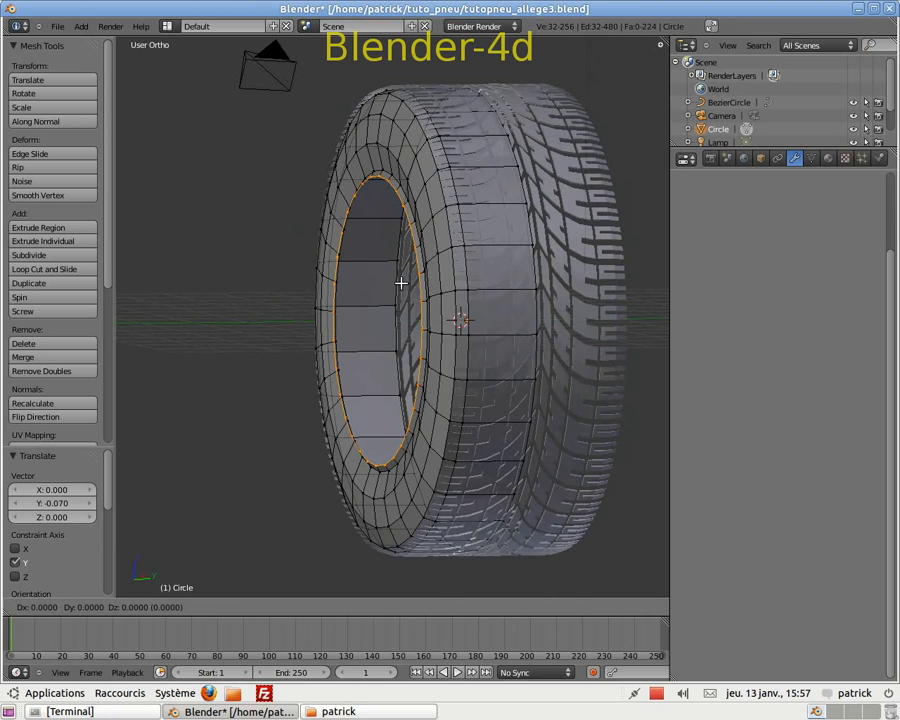
right_click(400, 284)
key(s)
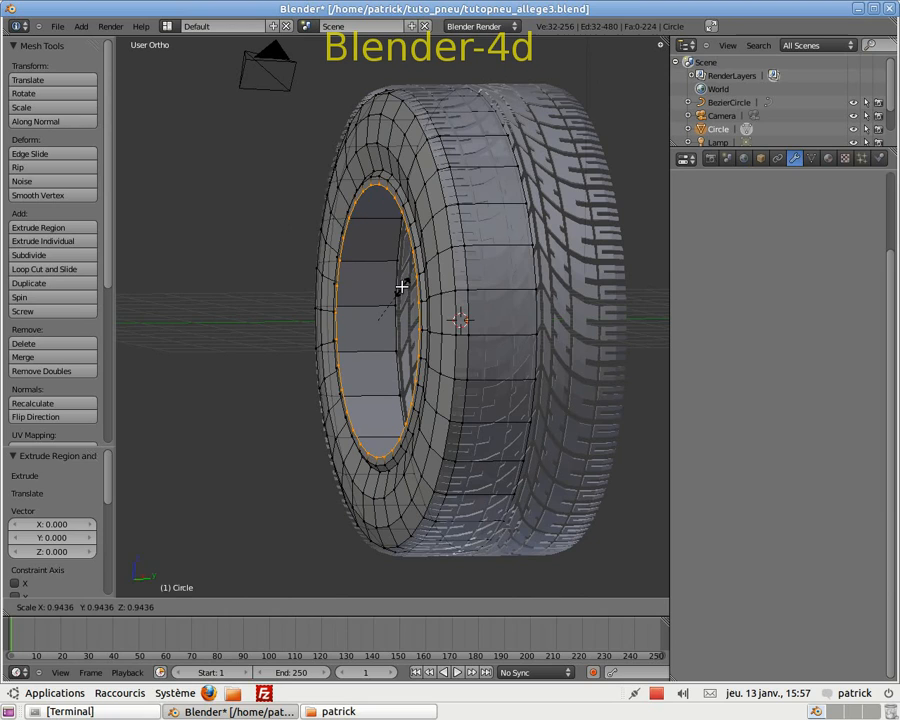
click(404, 284)
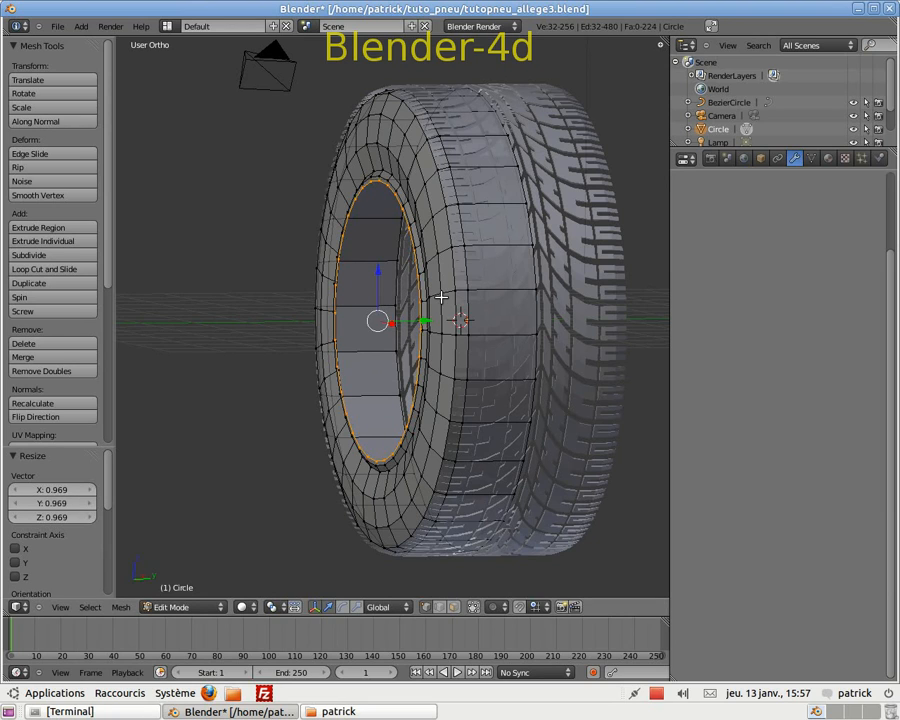
Step: Extrude the innermost loop in place again and move it 0.092 along positive Y to form the rim lip
key(e)
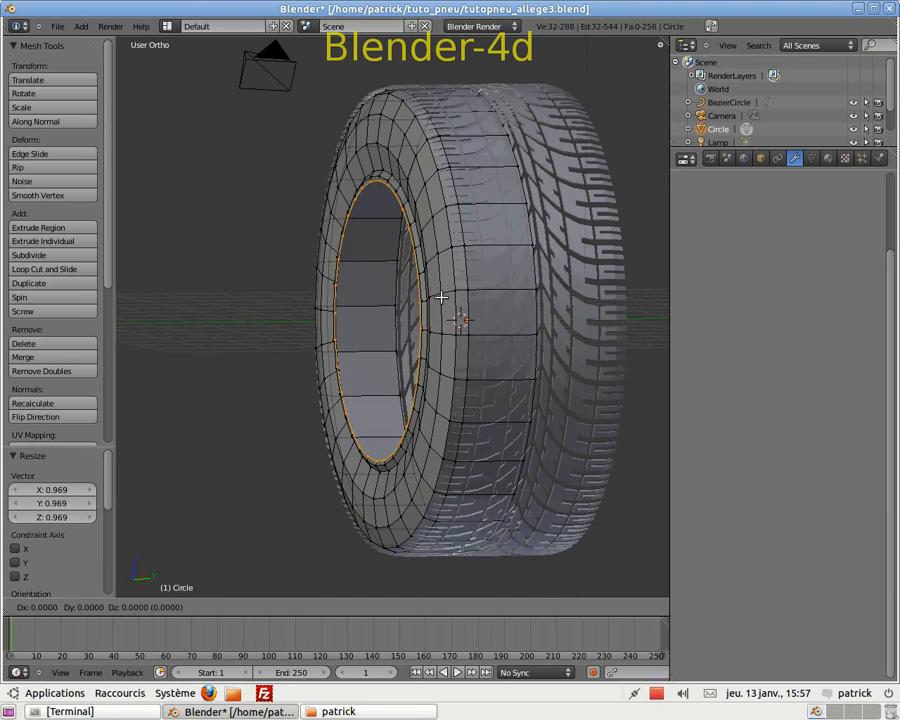
right_click(441, 297)
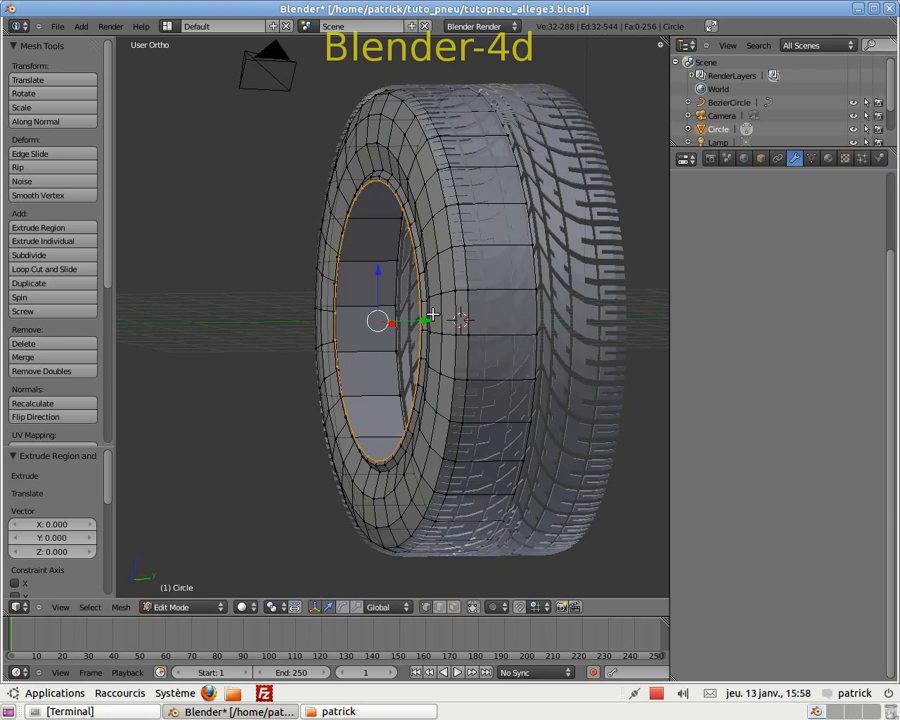
key(g)
key(y)
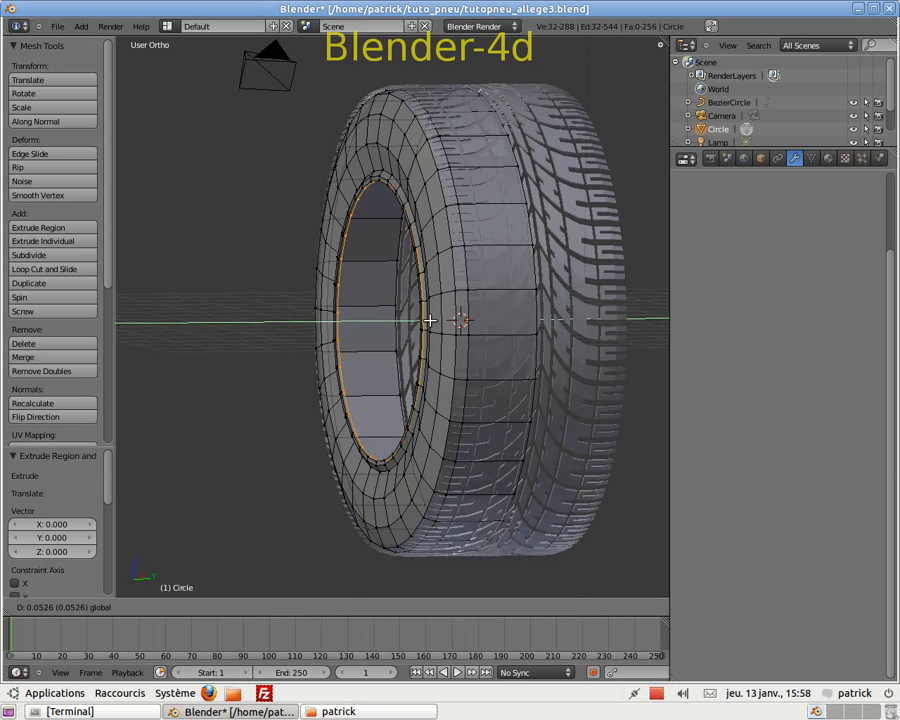
click(431, 320)
middle_drag(408, 307, 482, 242)
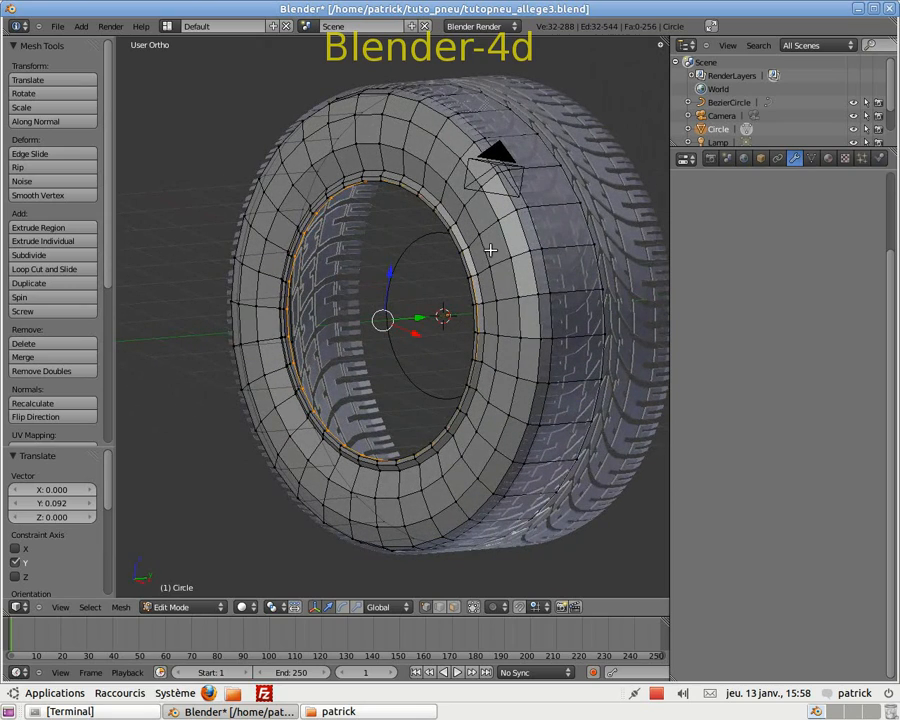
key(Tab)
middle_drag(522, 262, 494, 283)
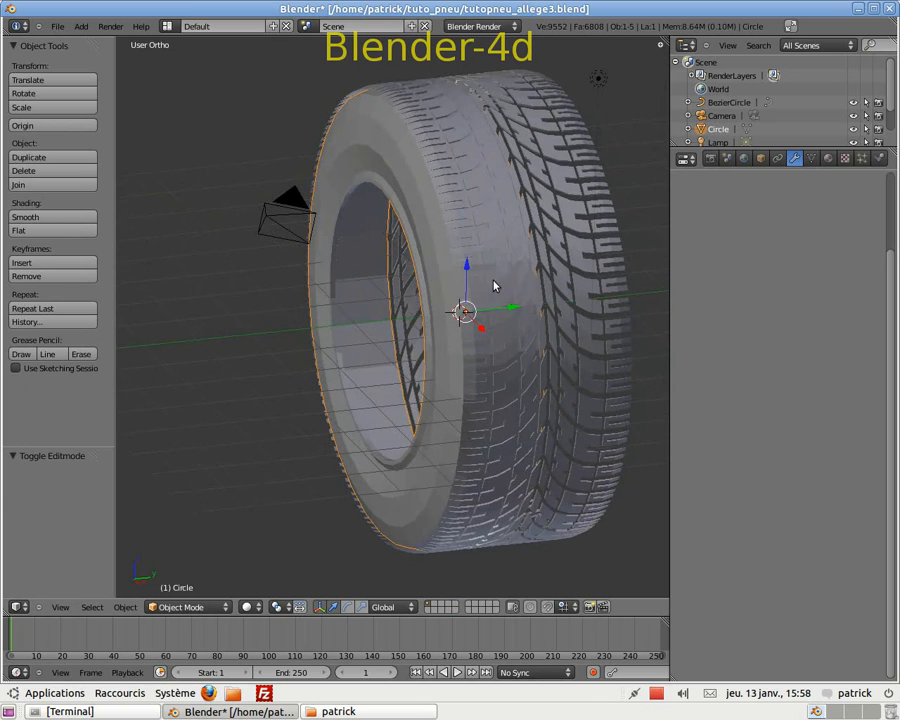
right_click(437, 258)
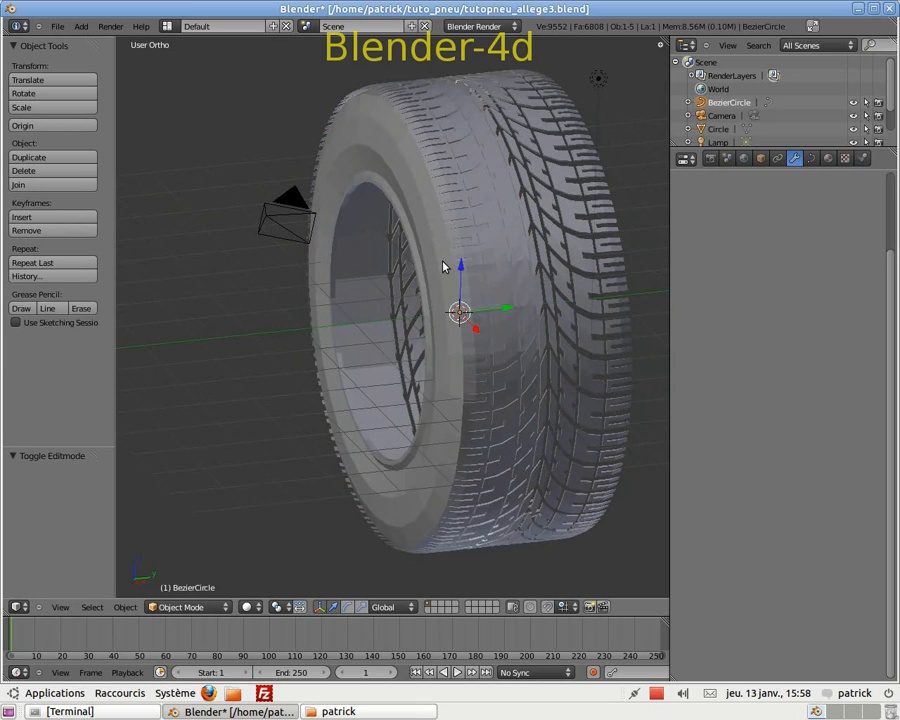
key(Tab)
right_click(446, 217)
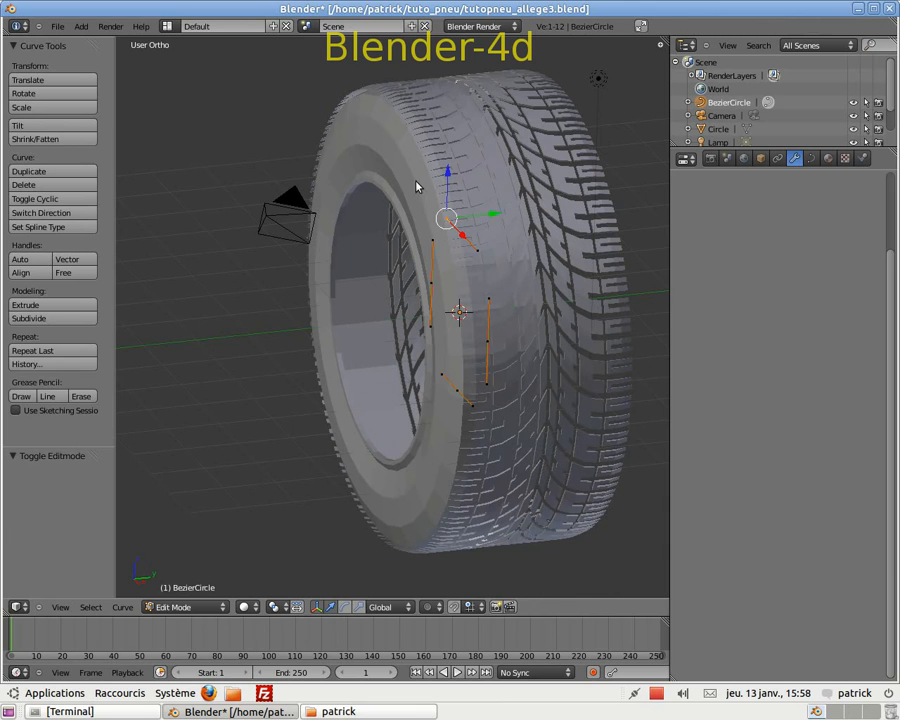
key(Tab)
right_click(410, 190)
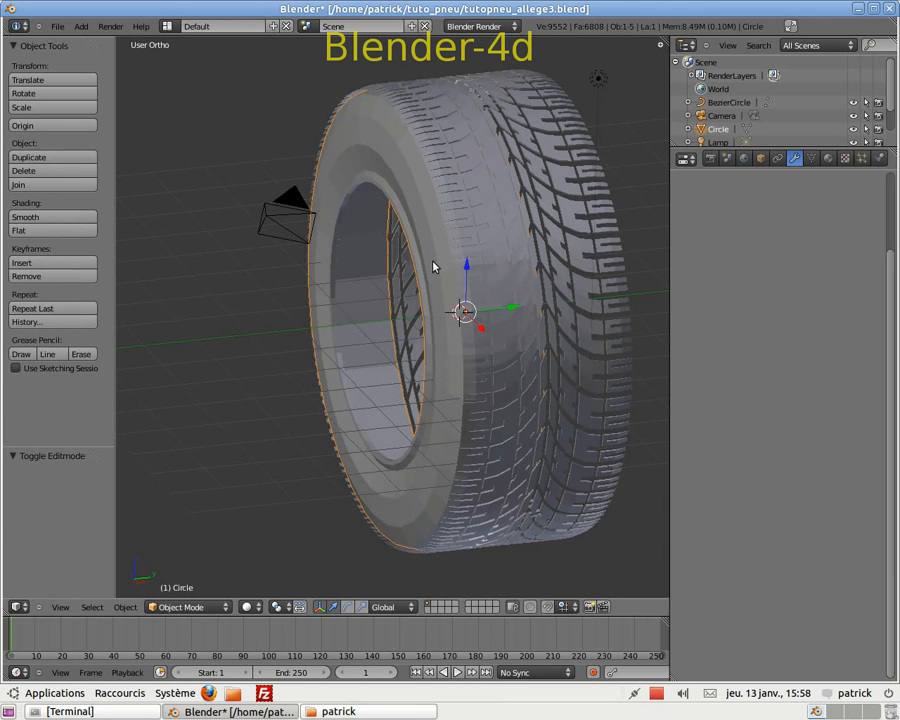
middle_drag(412, 311, 451, 321)
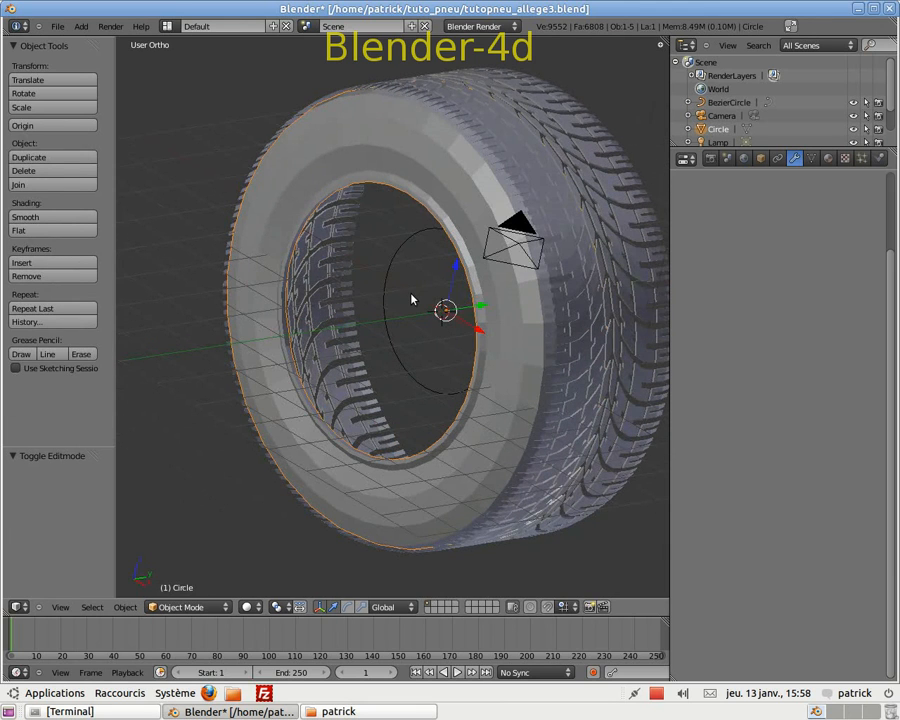
key(Tab)
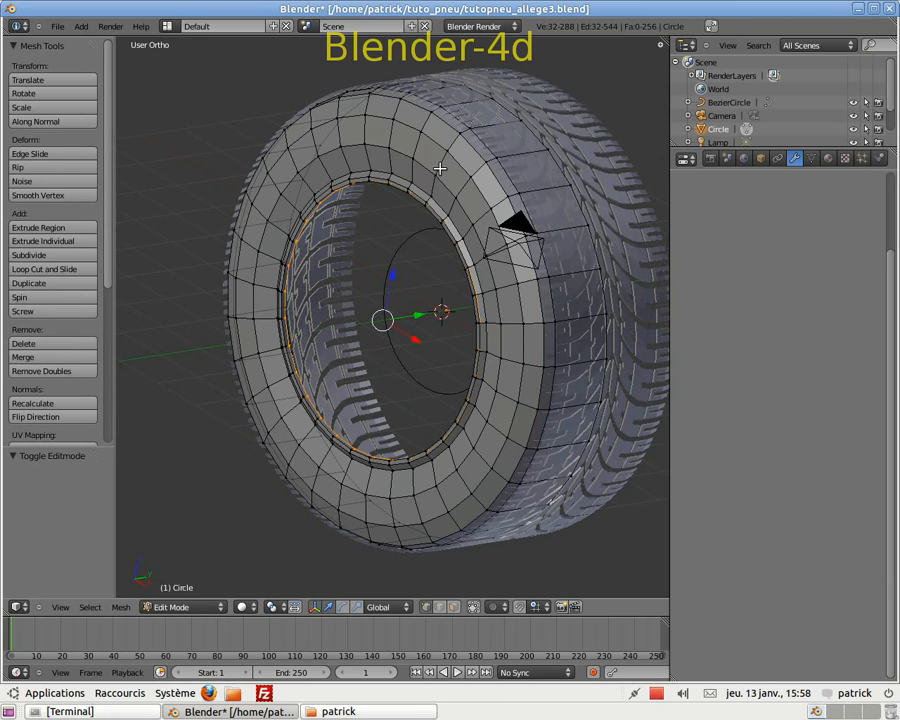
Step: Select all linked geometry of the tyre half and add a Mirror modifier that mirrors along the Z axis only
key(ctrl+l)
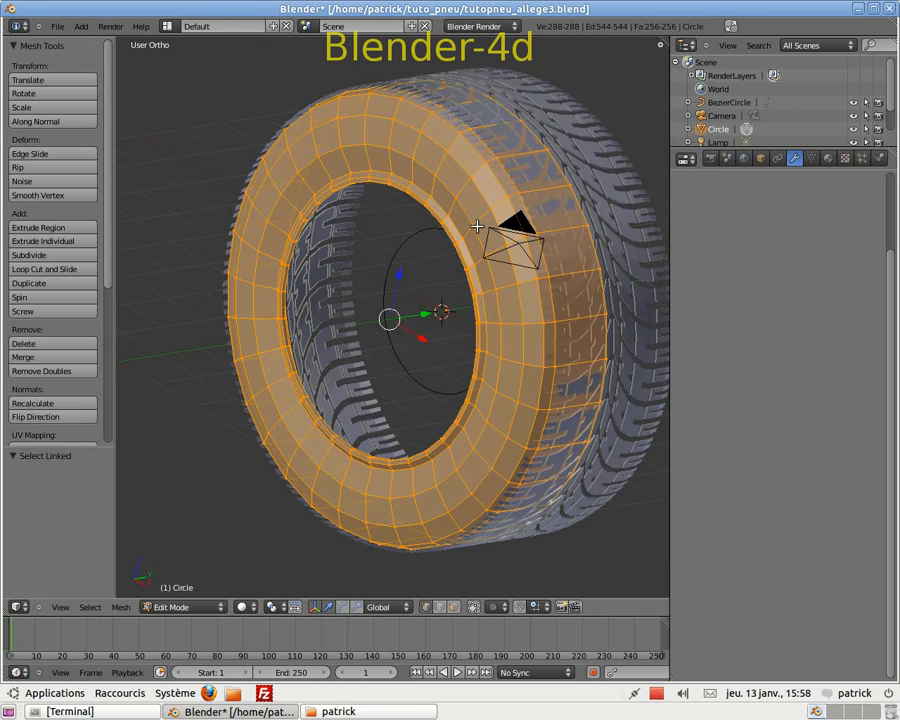
key(KP_7)
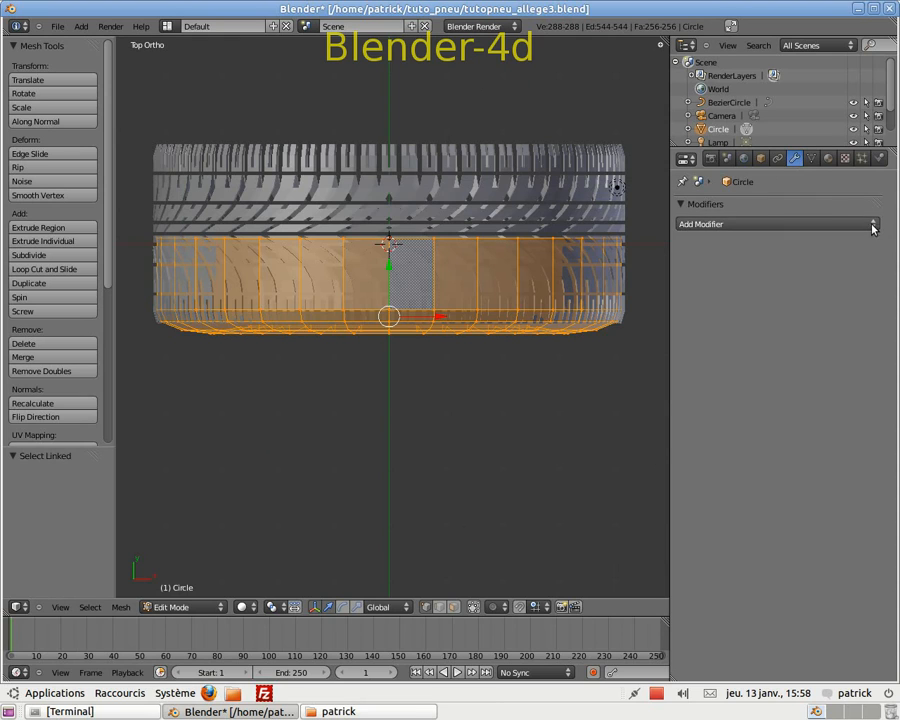
click(872, 228)
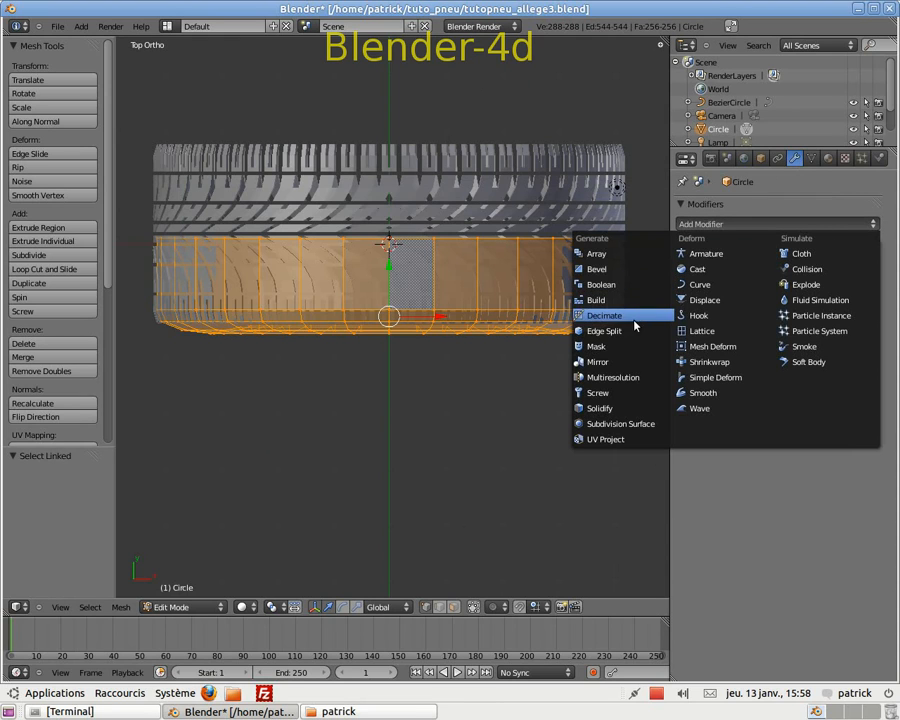
click(586, 361)
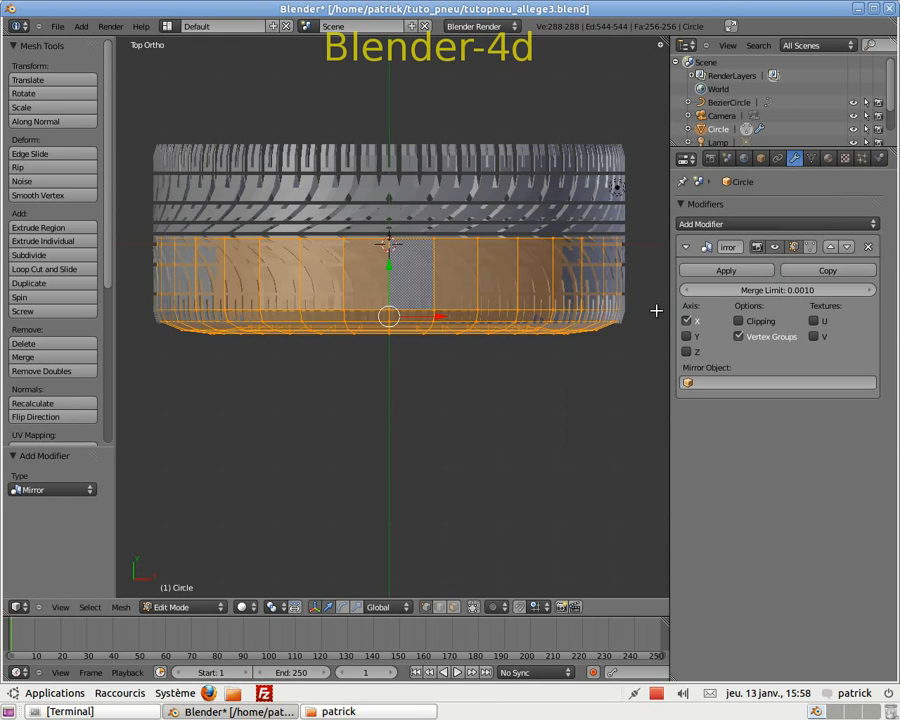
click(685, 335)
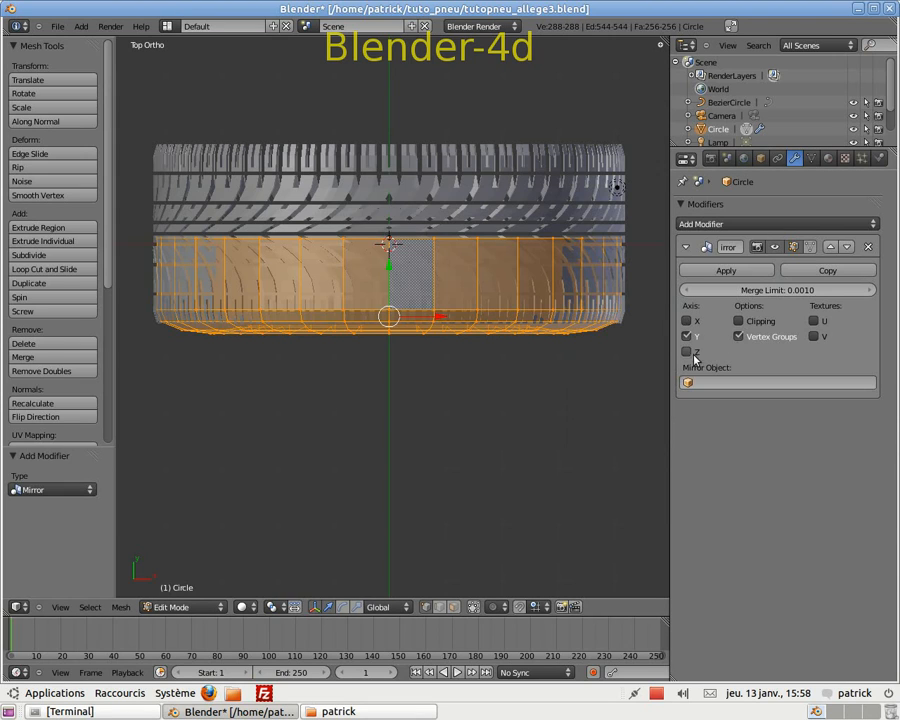
click(687, 350)
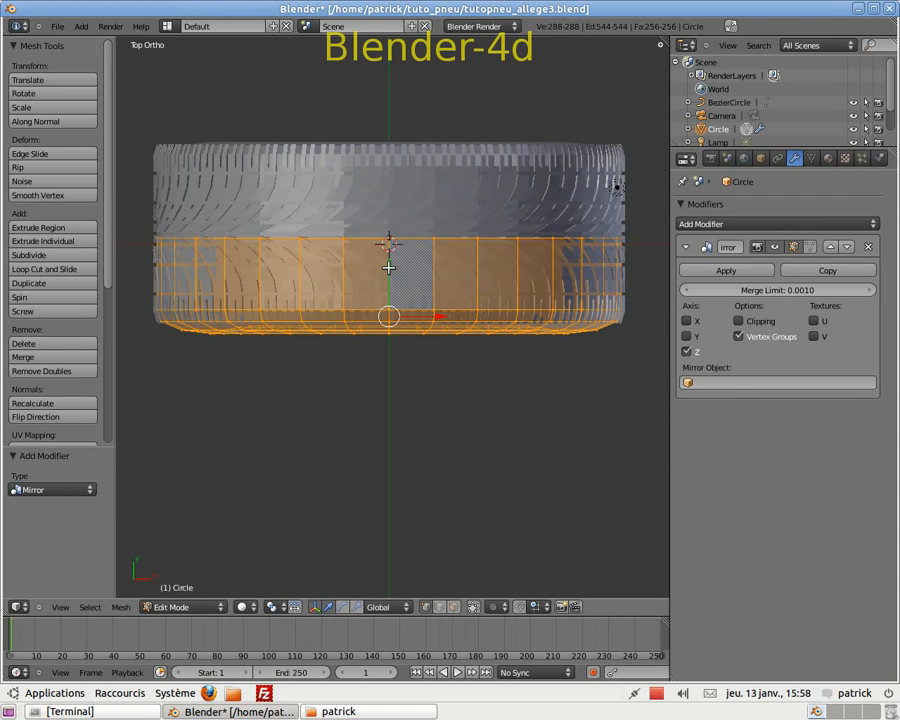
Step: Move the whole selected tyre half 0.226 along negative Y in the top view
key(g)
key(y)
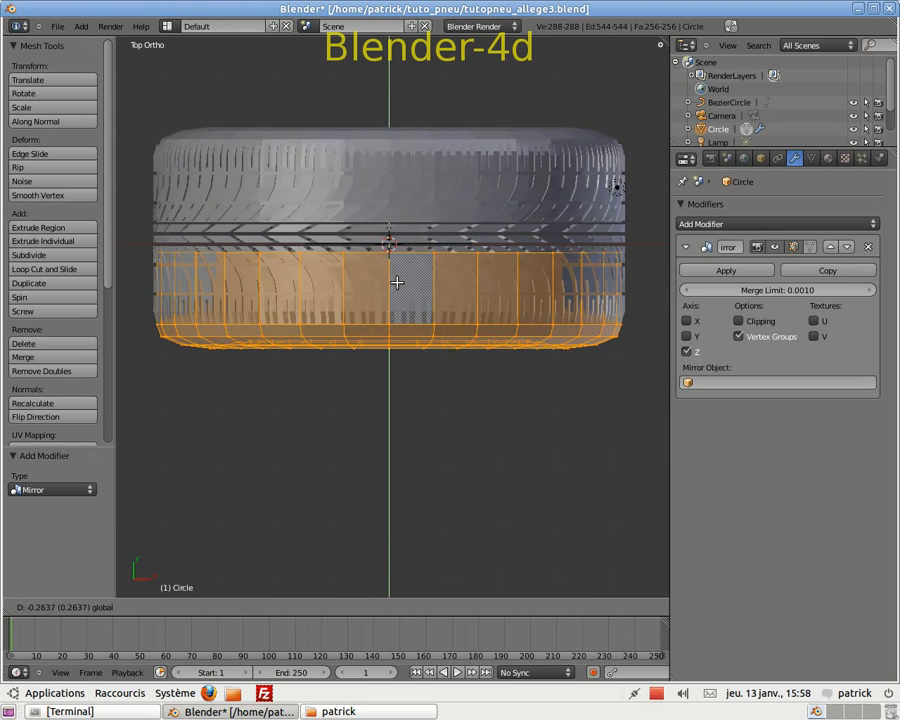
click(397, 281)
Step: Leave mesh editing and apply smooth shading to the mirrored tyre carcass
middle_drag(456, 298, 509, 207)
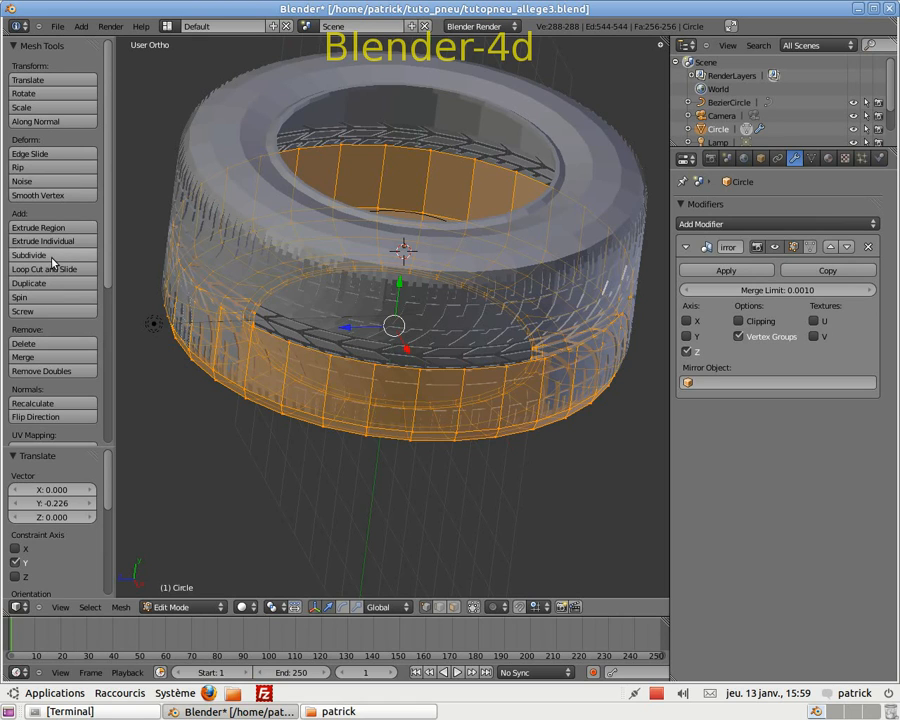
key(Tab)
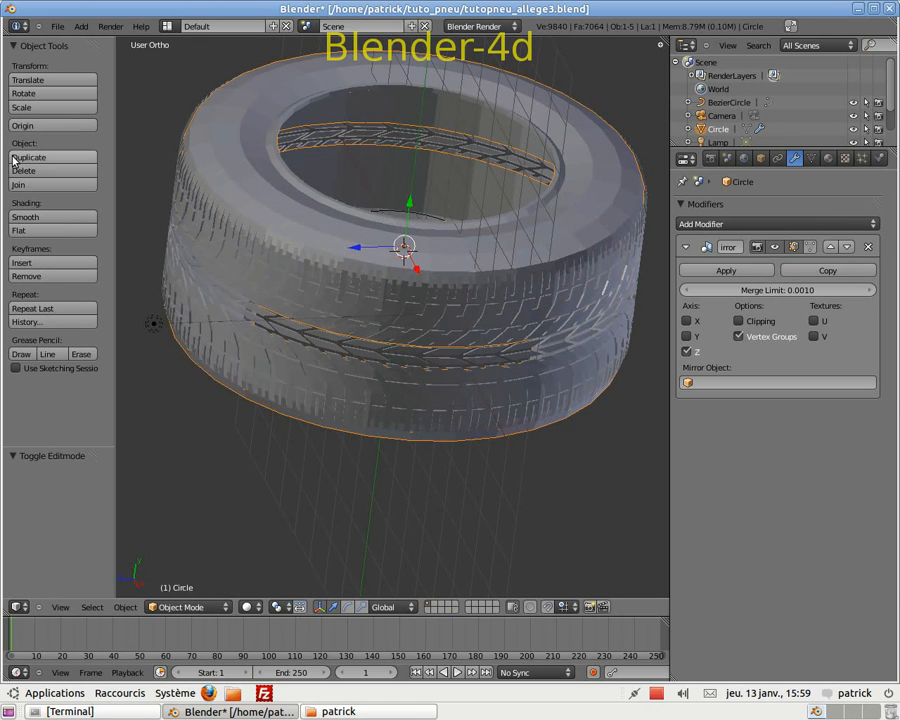
click(34, 219)
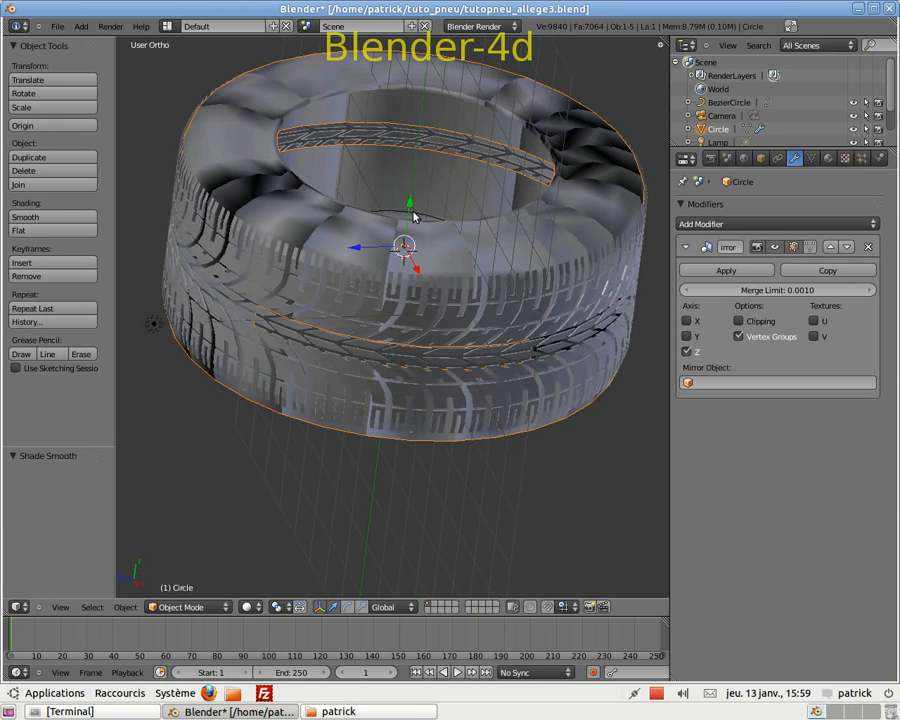
Step: Recalculate the normals of the whole carcass mesh to face outward and return to Object Mode
key(ctrl+n)
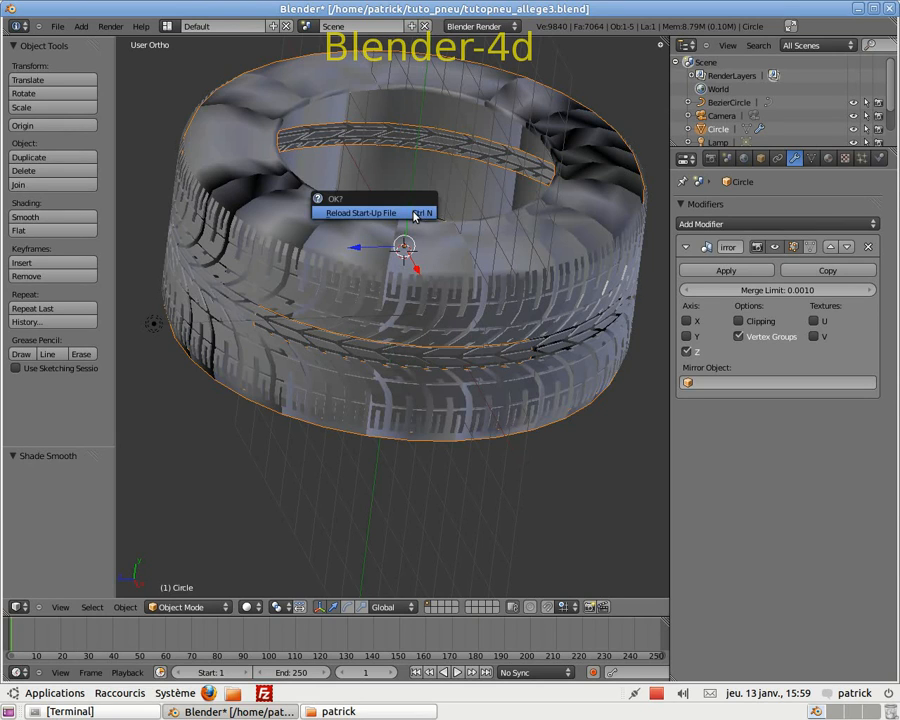
key(Escape)
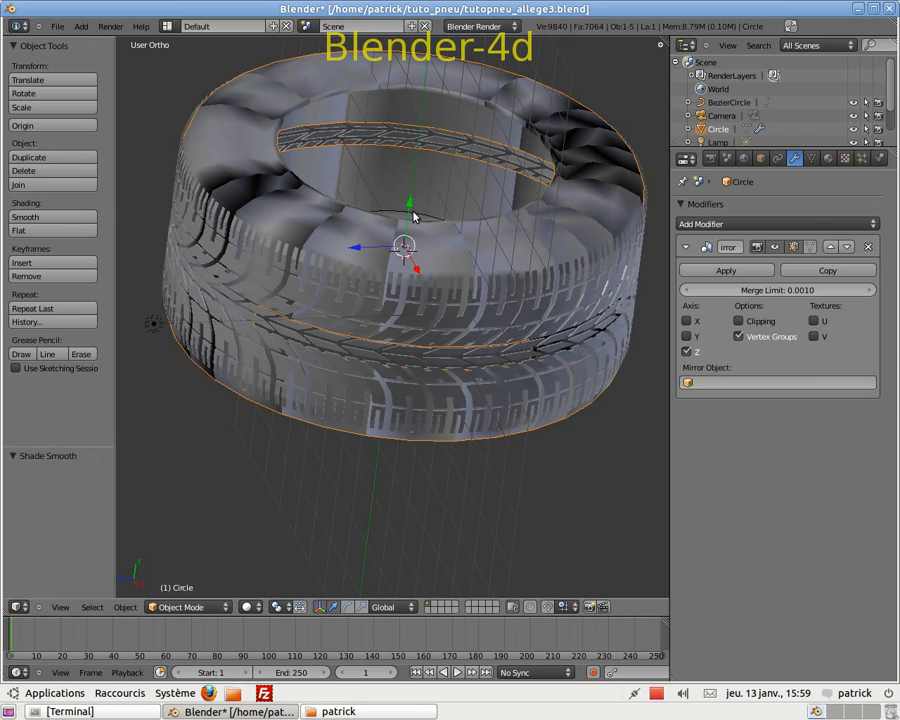
key(Tab)
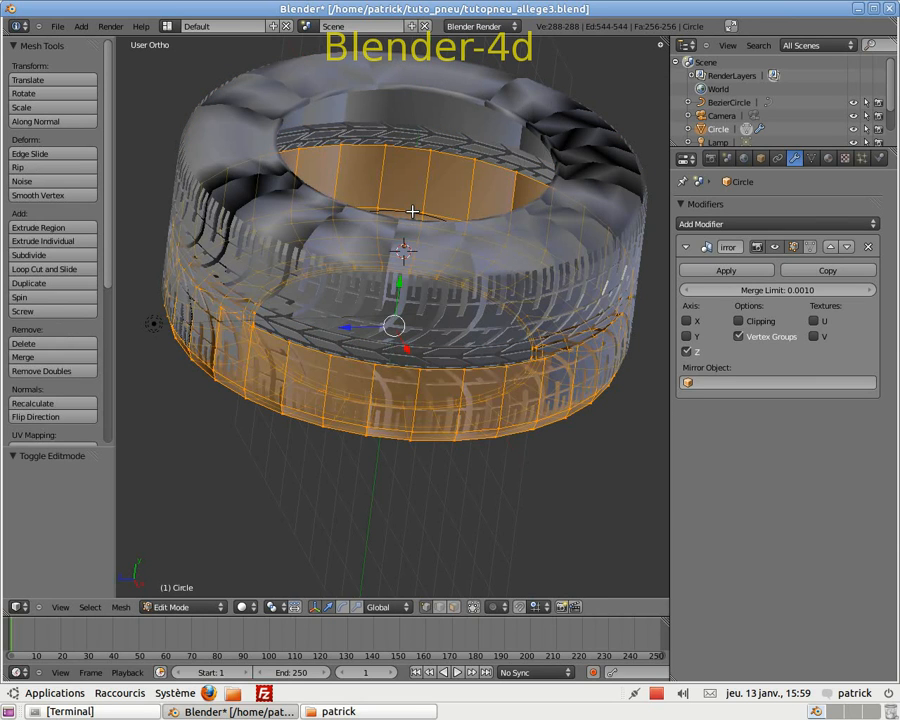
key(ctrl+n)
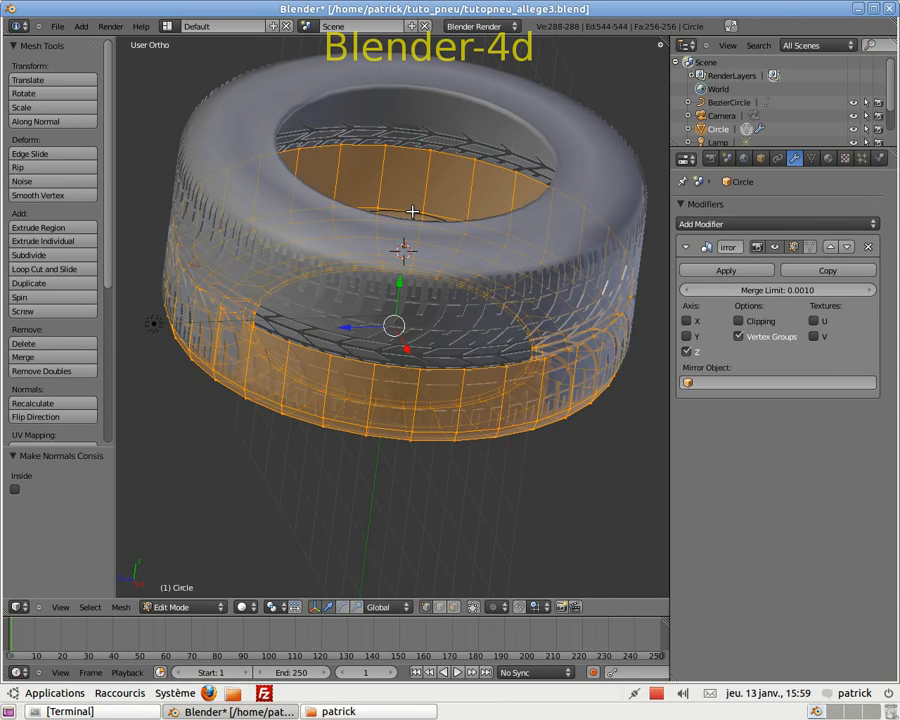
middle_drag(412, 212, 438, 281)
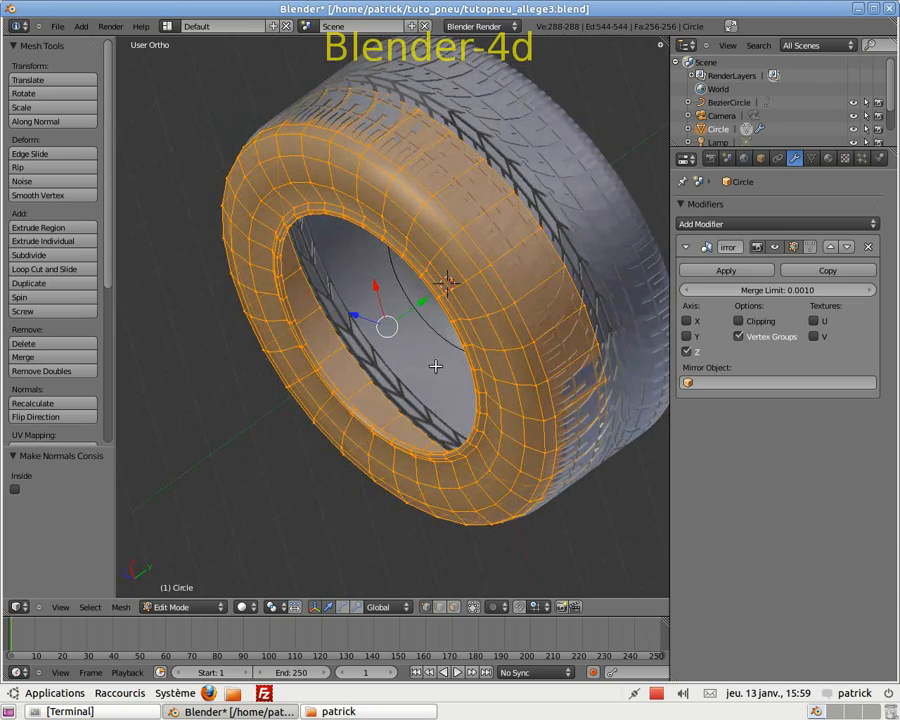
key(Tab)
Step: Move the carcass object 0.038 along positive Y in the right view to centre it in the tread
middle_drag(460, 335, 393, 388)
middle_drag(588, 308, 528, 333)
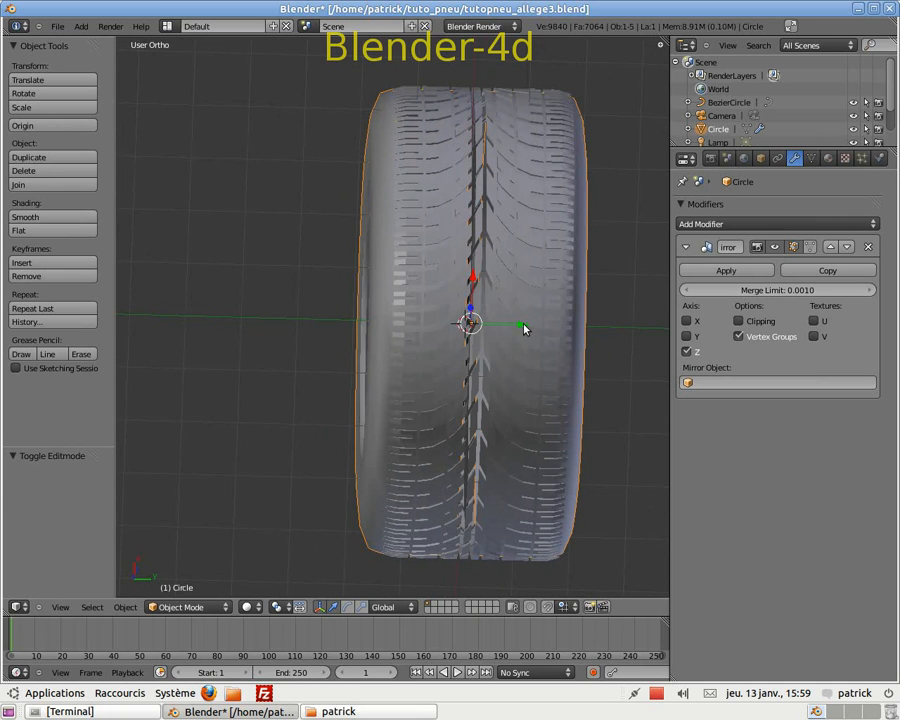
key(KP_3)
drag(525, 325, 528, 321)
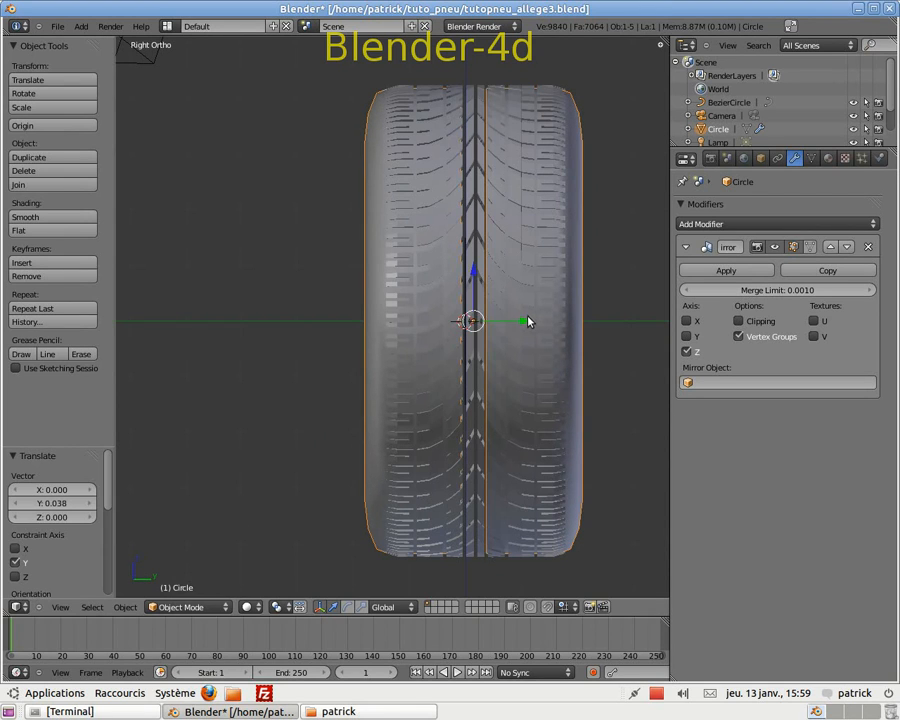
Step: Scale the carcass object to 0.935 along the global Y axis so its width fits the tread
key(s)
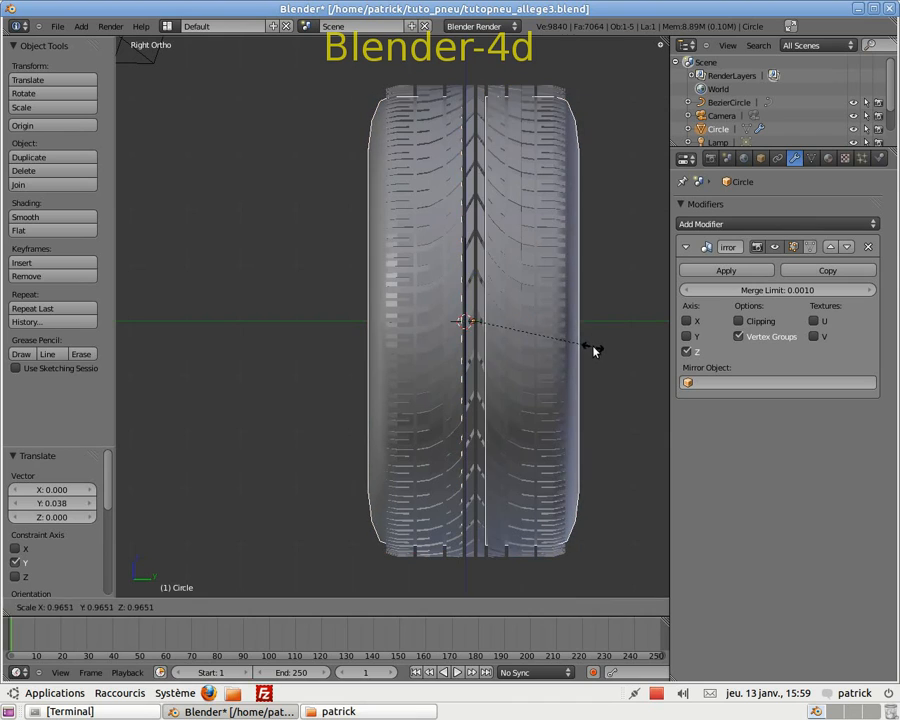
key(Escape)
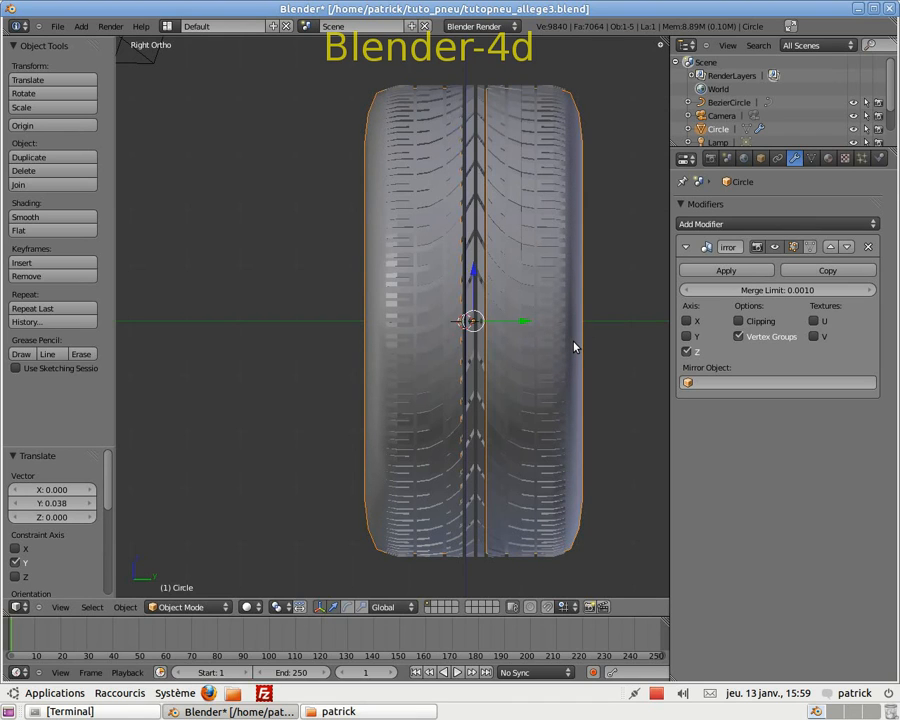
key(s)
key(y)
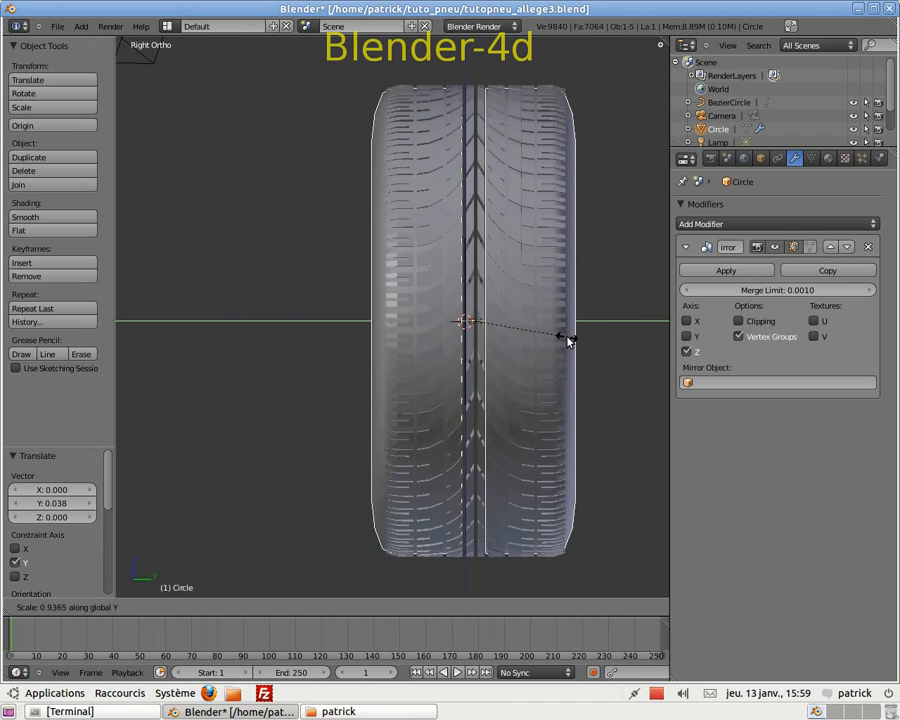
click(566, 338)
middle_drag(518, 312, 491, 325)
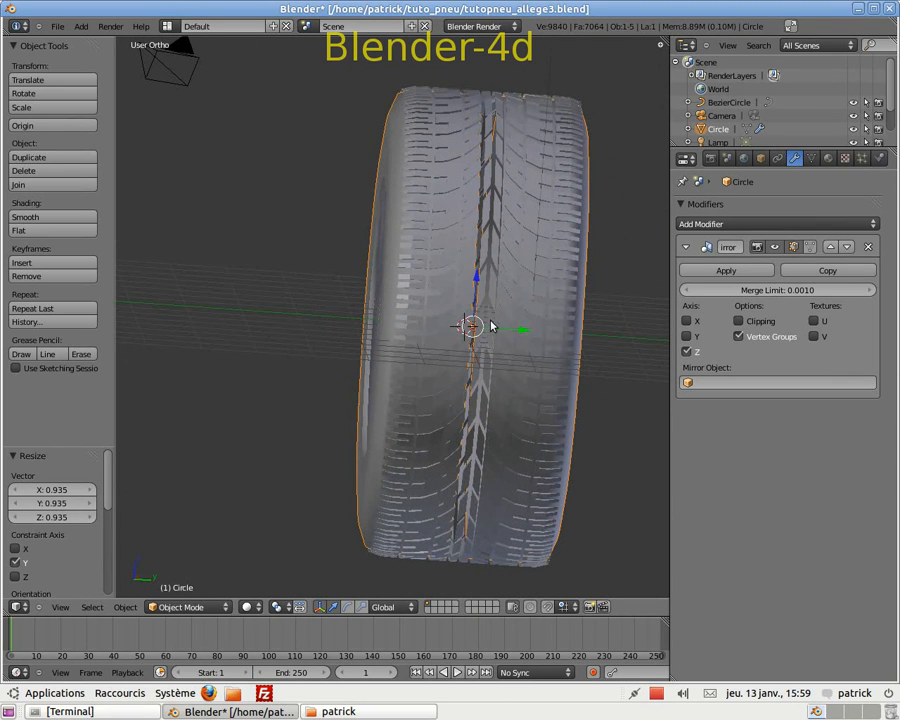
key(s)
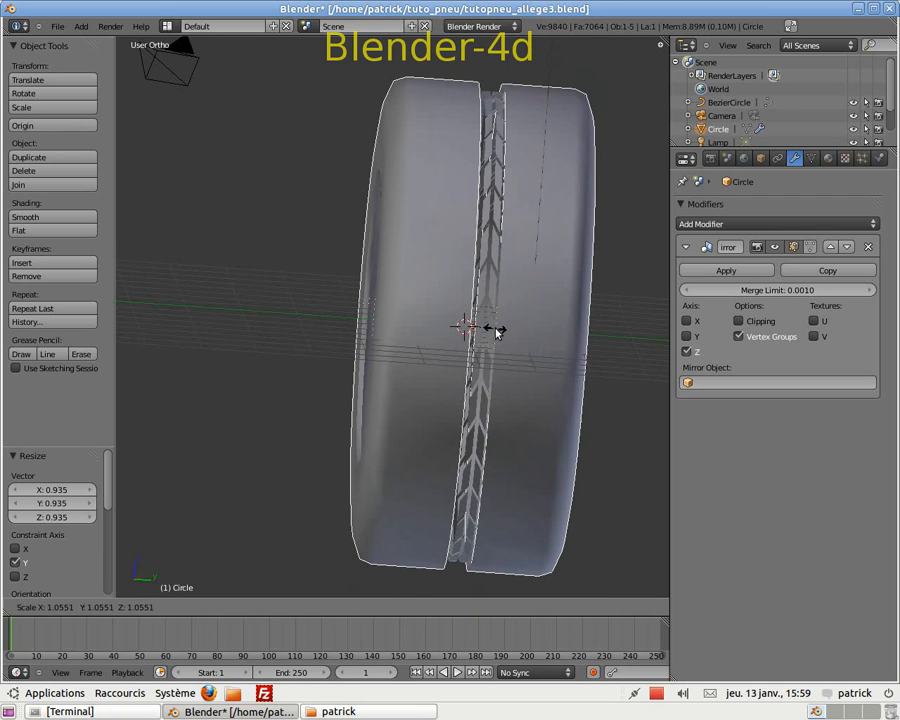
right_click(495, 330)
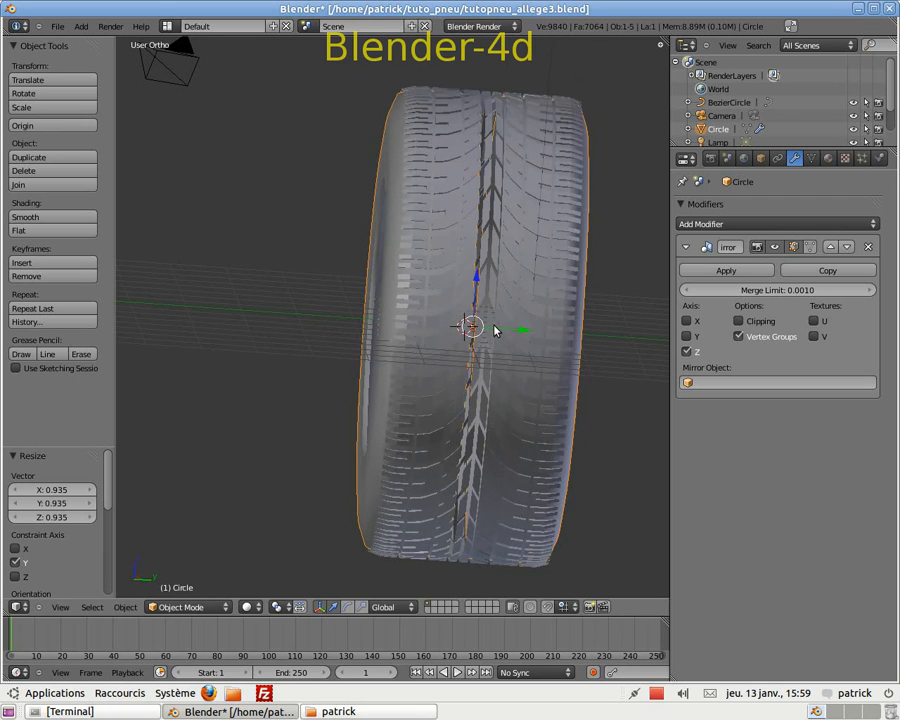
click(495, 330)
Step: Examine the inside of the carcass and the gap between its two mirrored halves, in both object and mesh editing
middle_drag(495, 330, 311, 321)
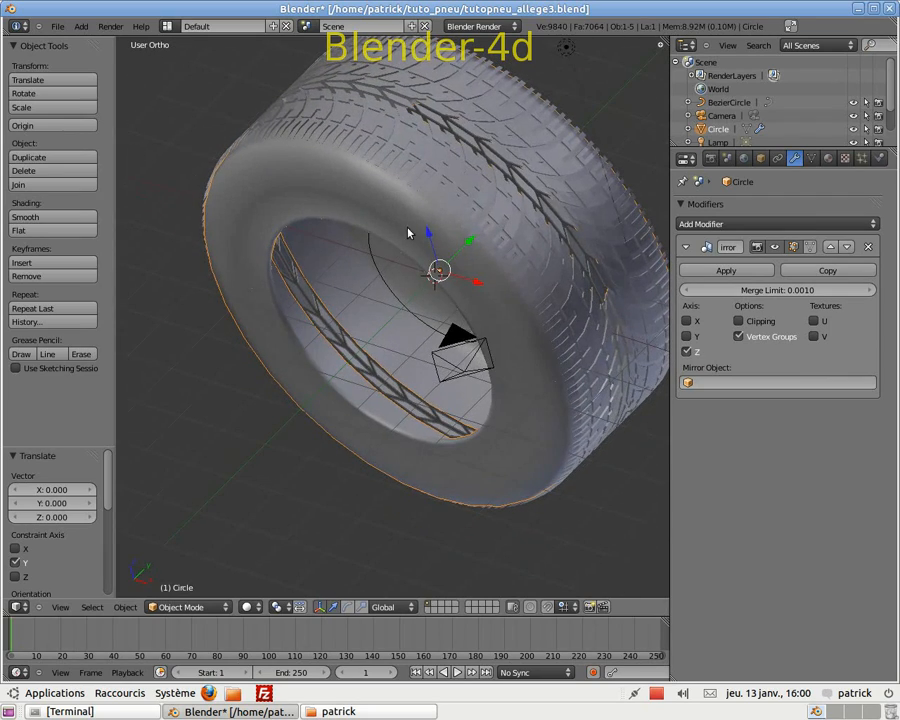
scroll(470, 247, up, 5)
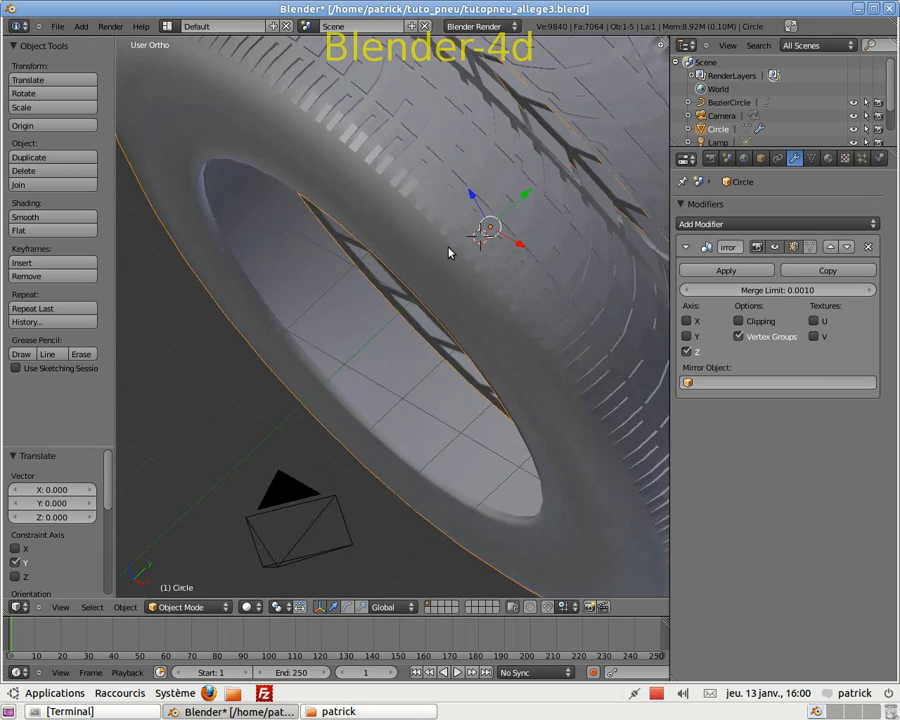
middle_drag(470, 234, 380, 265)
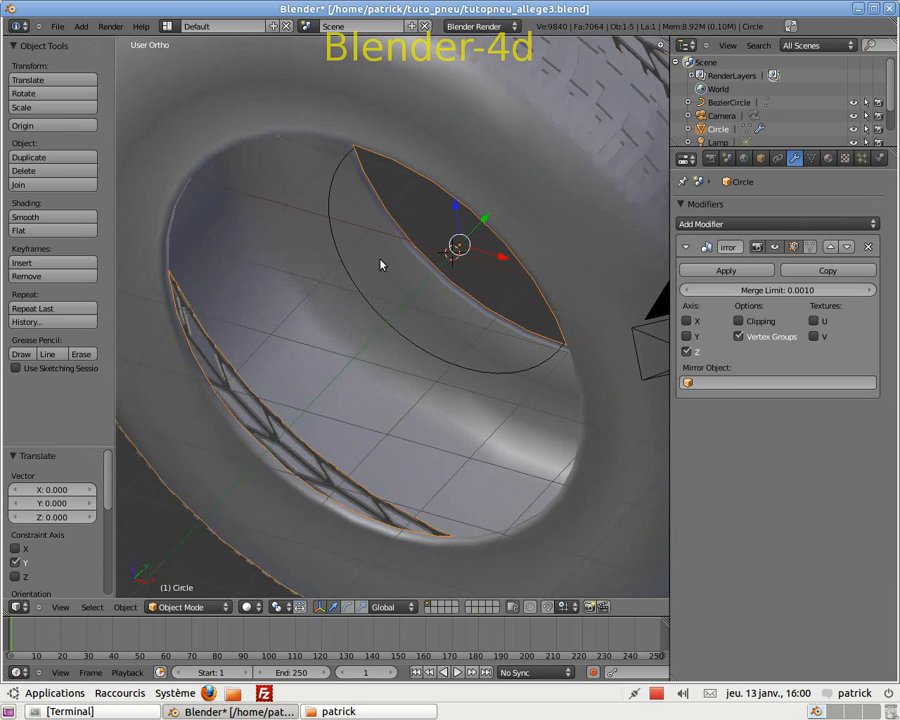
key(Tab)
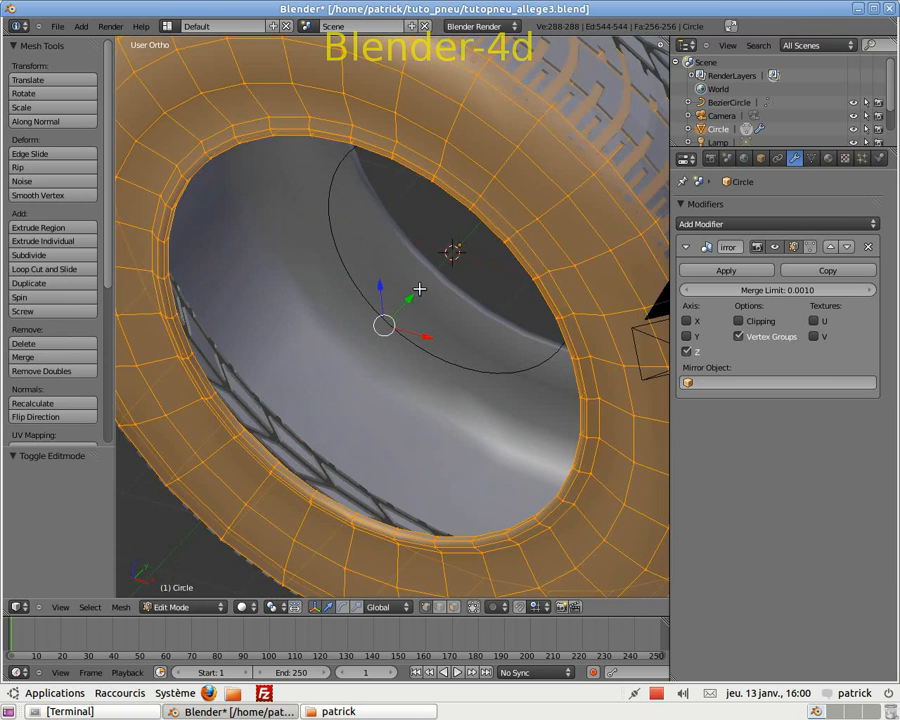
middle_drag(464, 268, 448, 303)
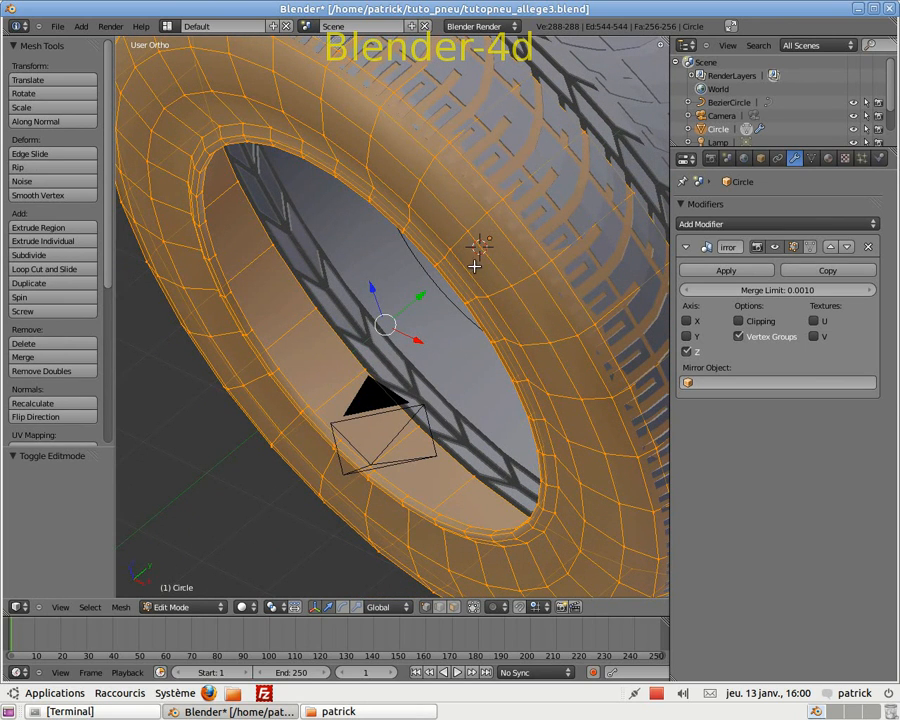
key(Tab)
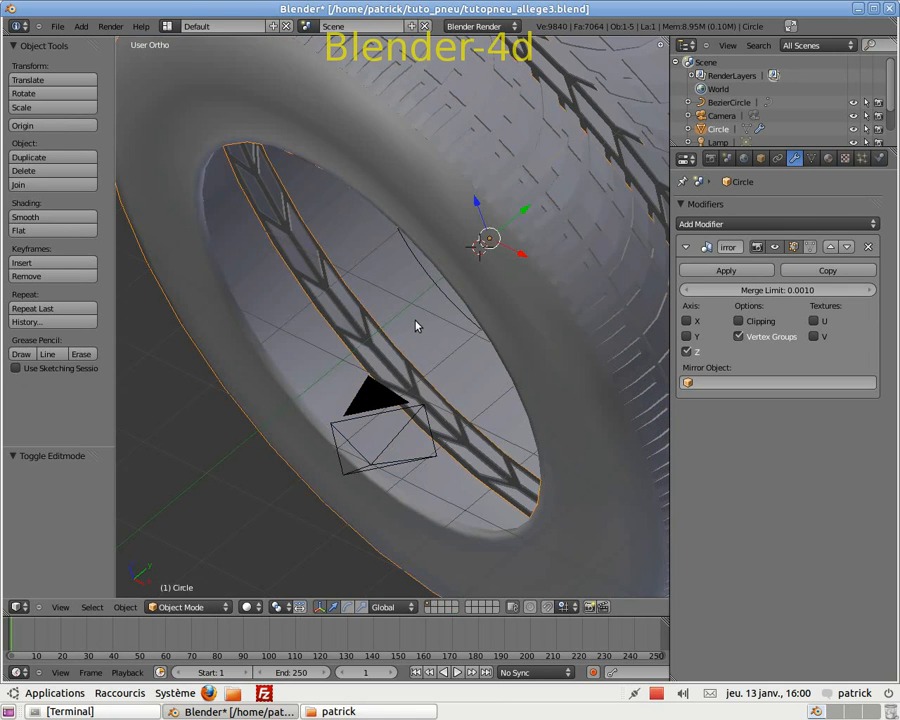
scroll(418, 323, down, 3)
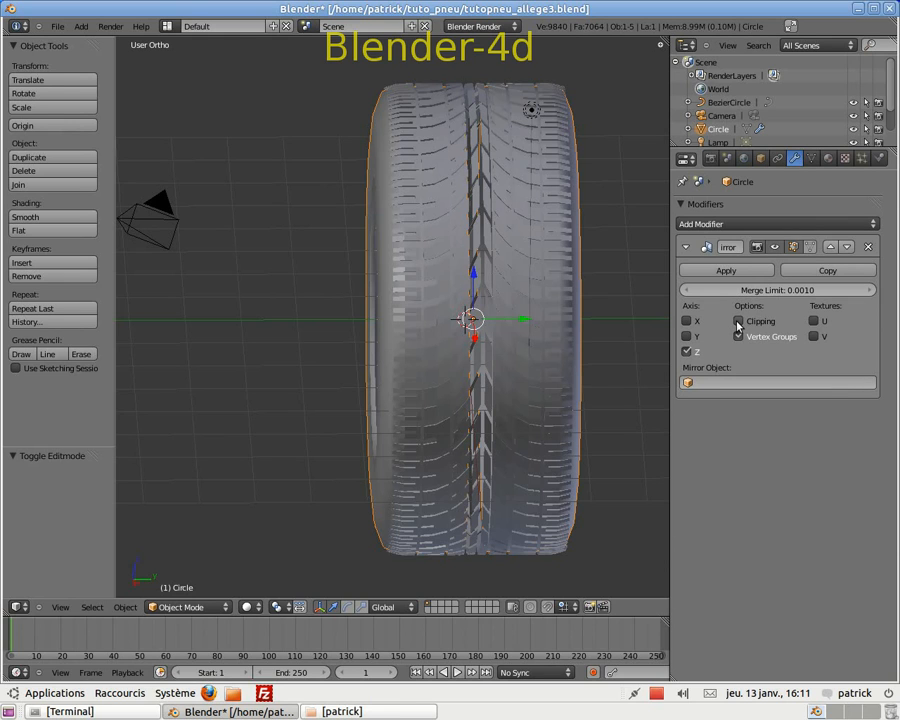
Step: Select only the carcass's open edge loop beside the central gap and enable Clipping on its Mirror modifier
middle_drag(484, 278, 571, 310)
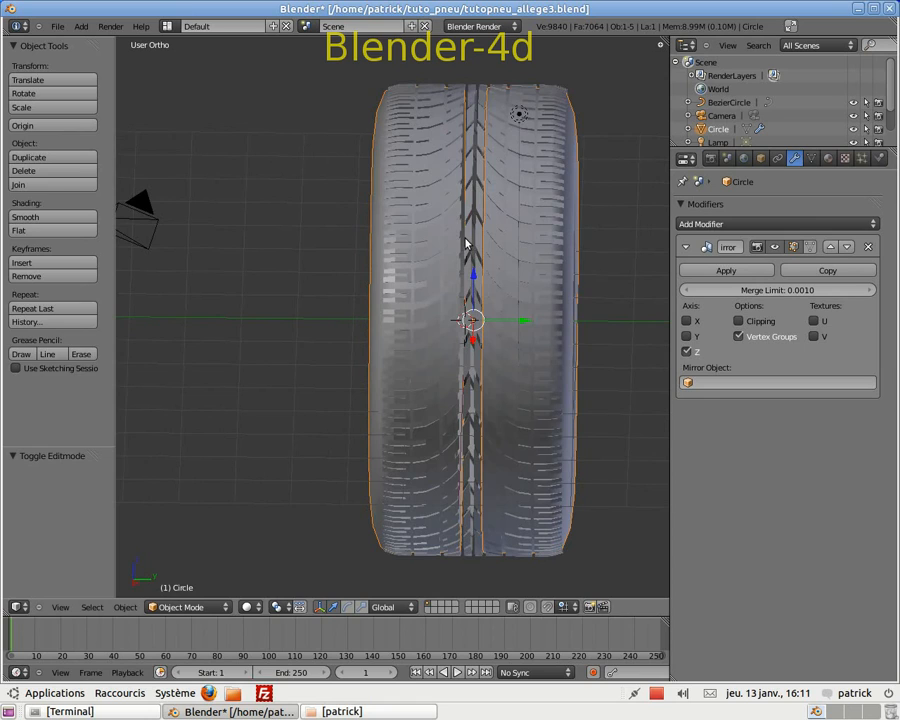
key(Tab)
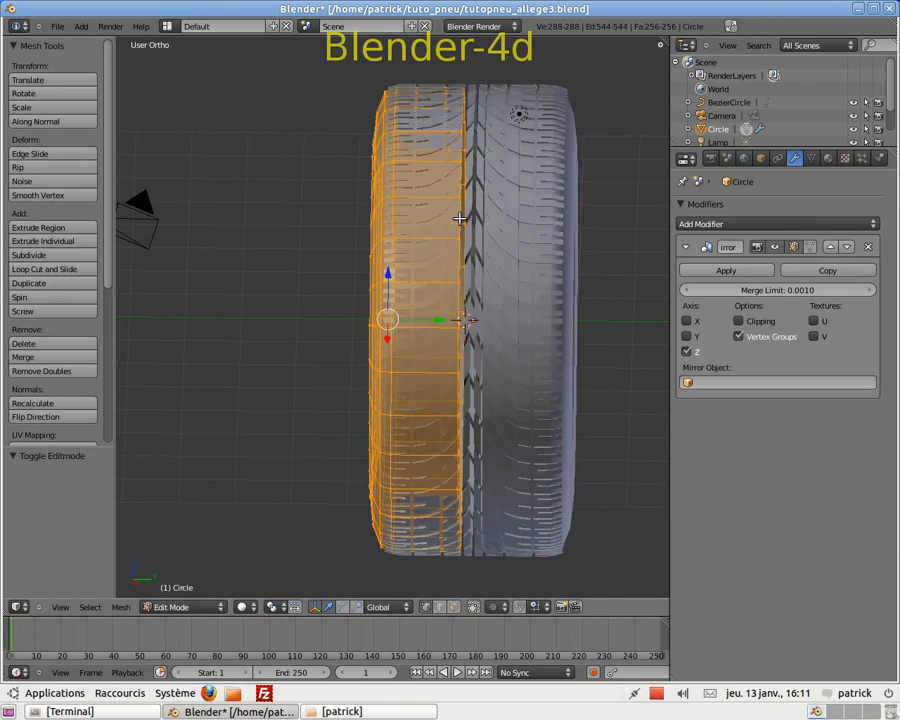
key(a)
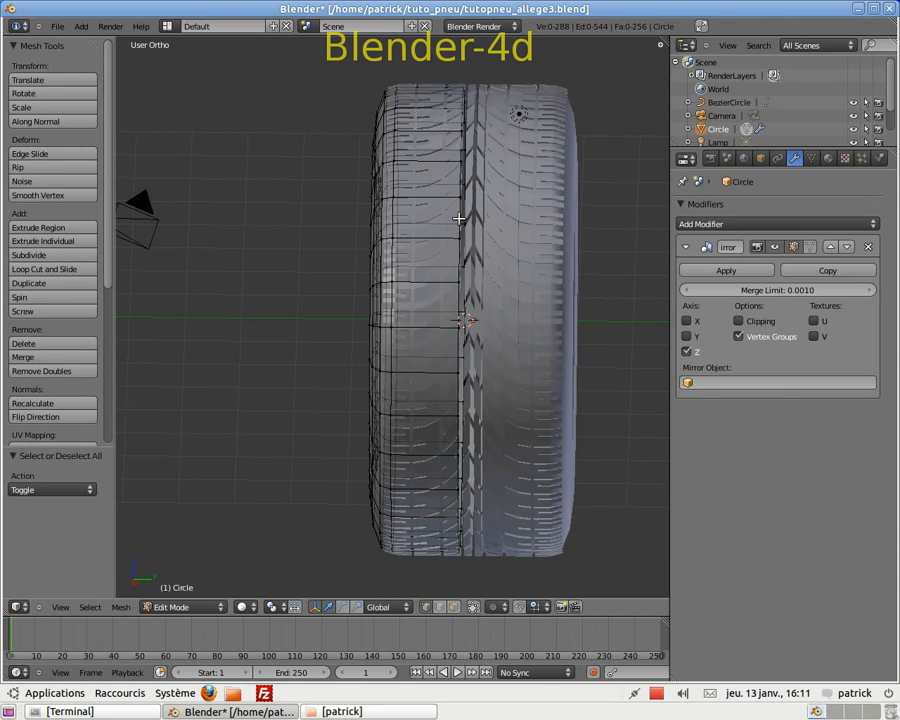
alt+click(458, 218)
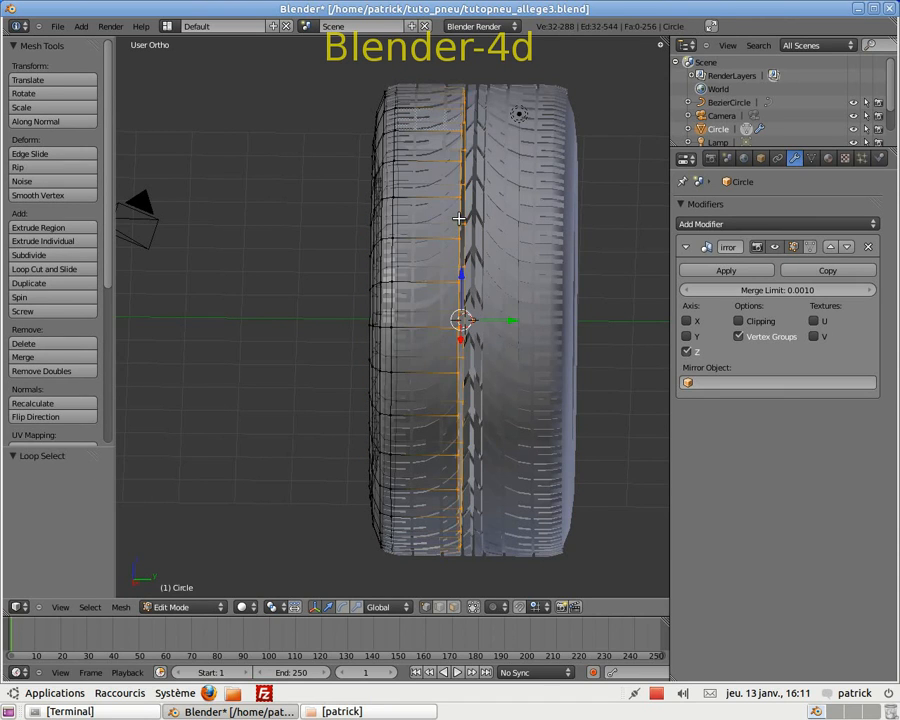
click(740, 322)
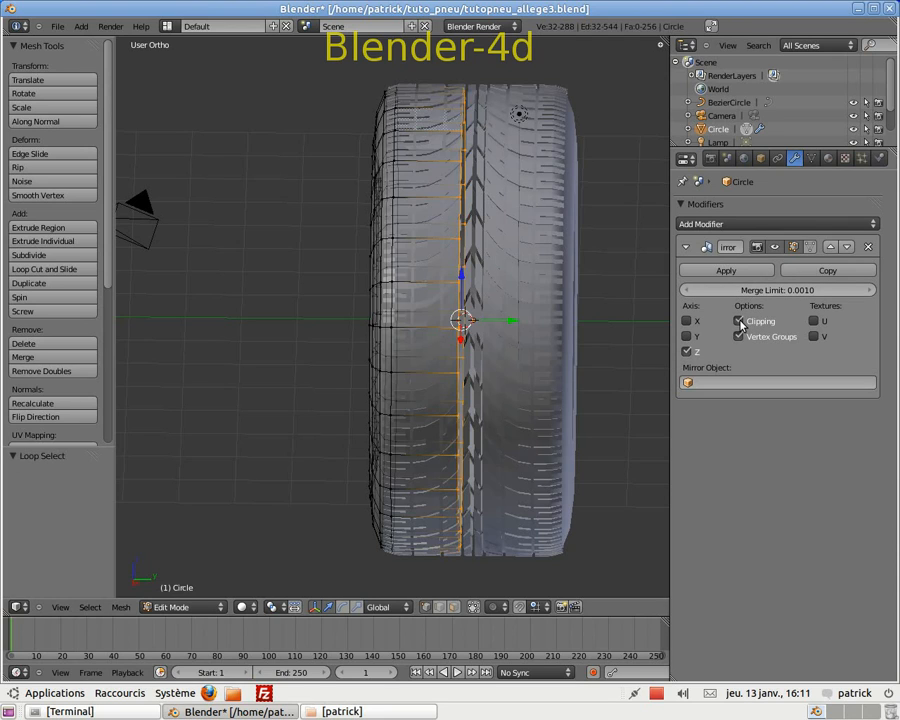
click(738, 336)
Step: Move the edge loop 0.252 along Y onto the mirror plane to close the central gap, and return to Object Mode
key(g)
key(y)
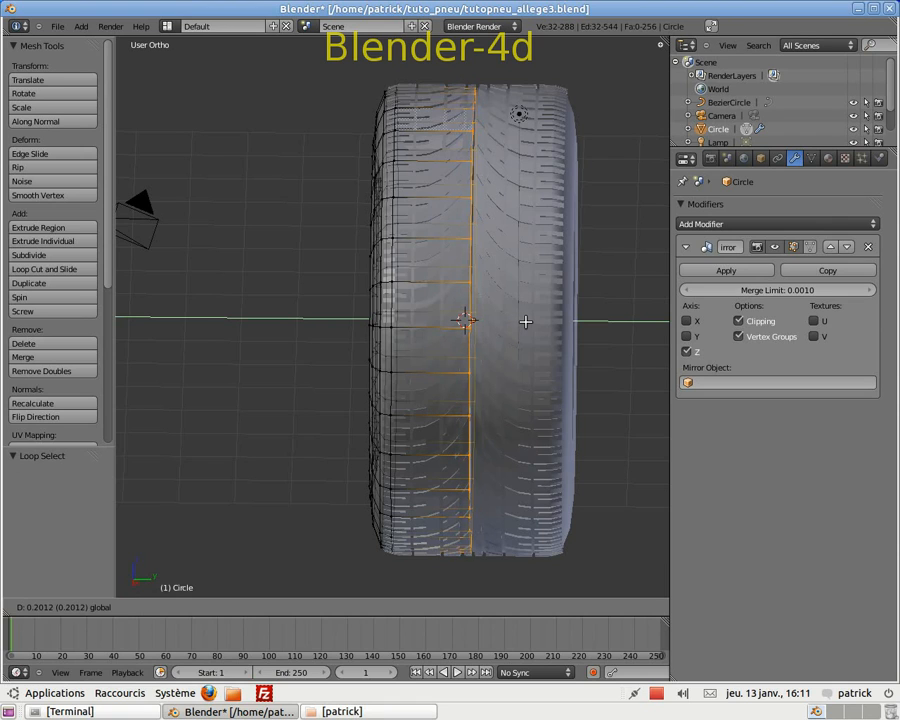
click(528, 323)
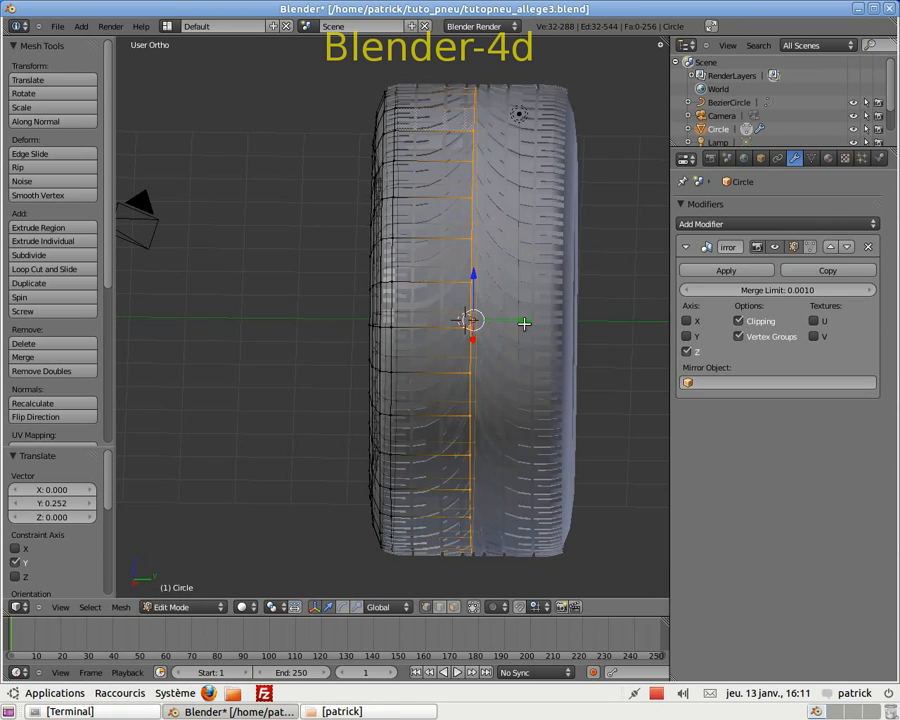
key(g)
key(y)
click(496, 314)
middle_drag(497, 296, 419, 326)
key(Tab)
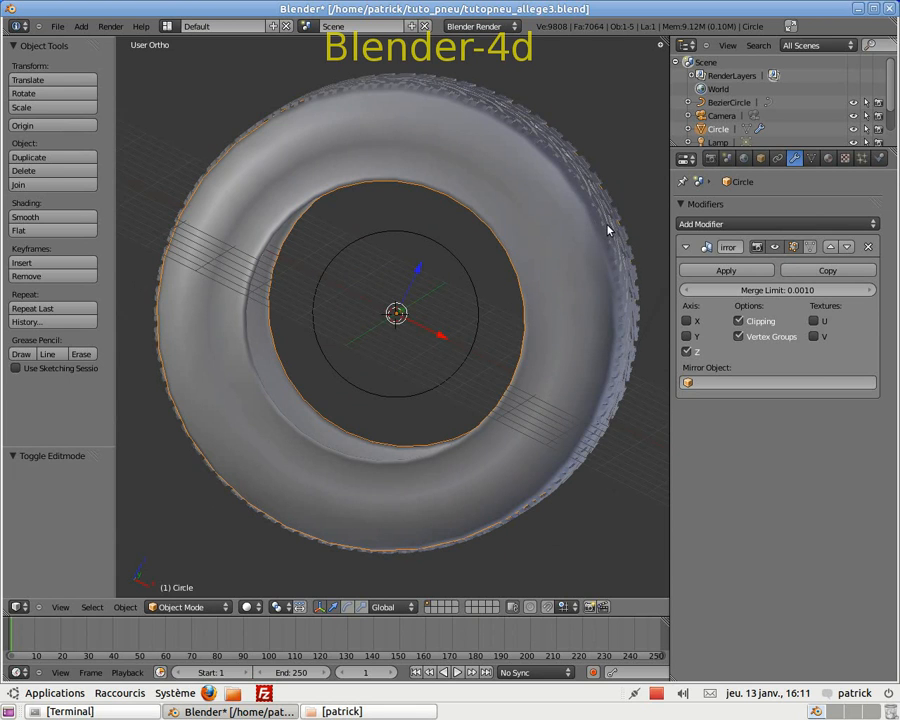
Step: Add one loop cut around the outer ring of the sidewall and slide it by about 0.40 towards the shoulder edge
key(Tab)
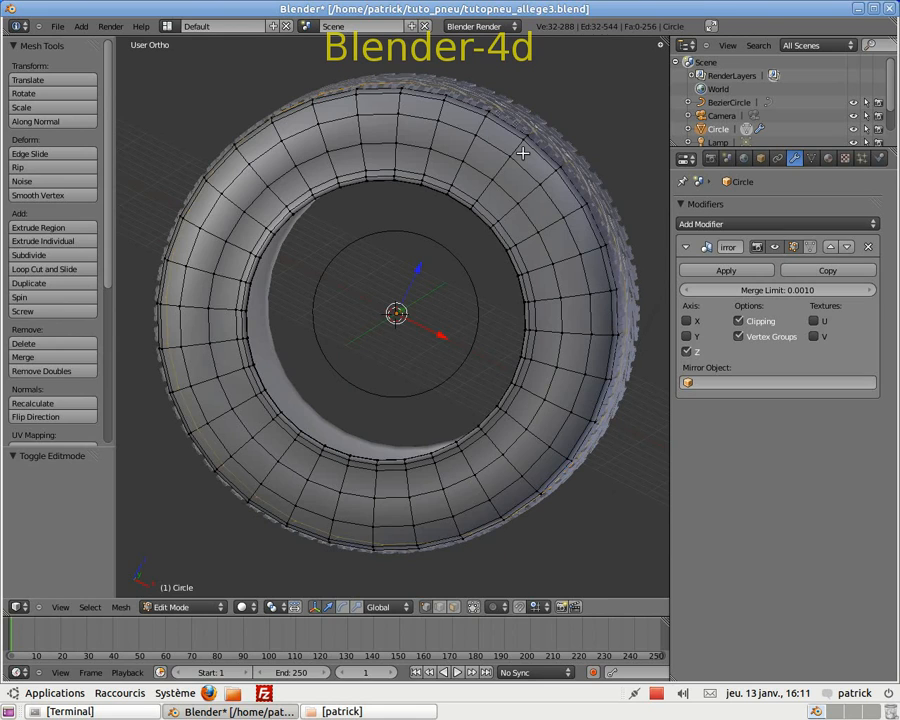
key(ctrl+r)
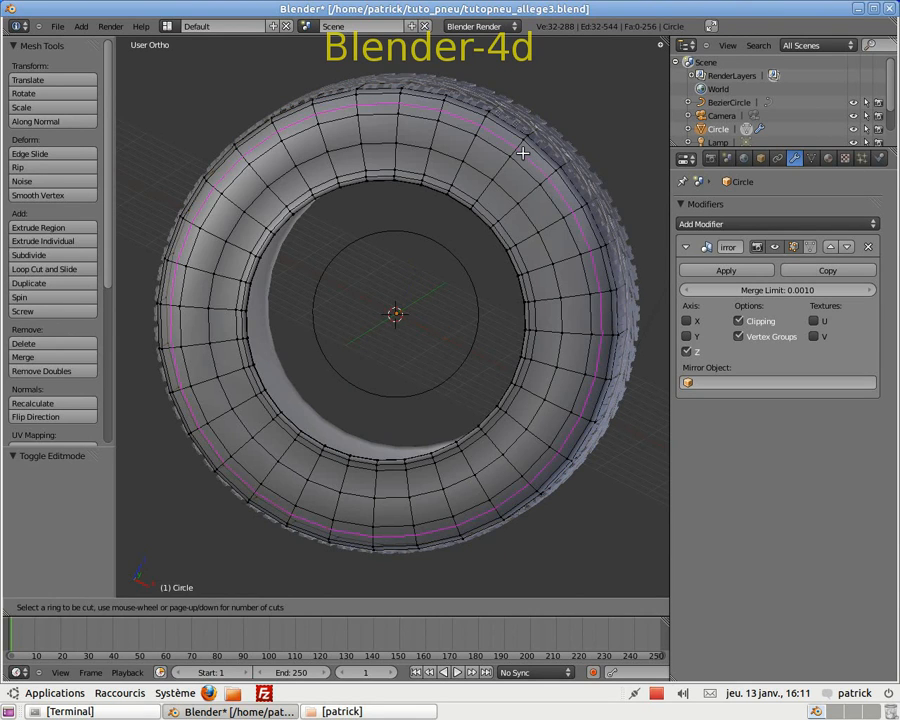
click(522, 152)
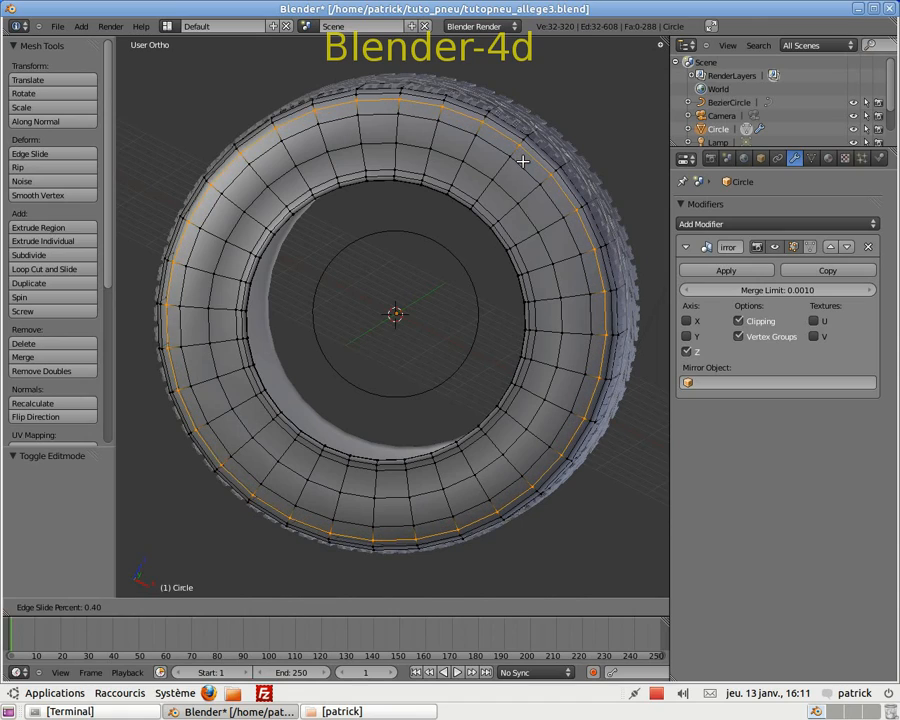
click(528, 160)
Step: Inspect the new loop in the right view and at an angle, select the adjacent shoulder edge loop, and leave mesh editing
middle_drag(544, 167, 466, 231)
middle_drag(605, 213, 577, 225)
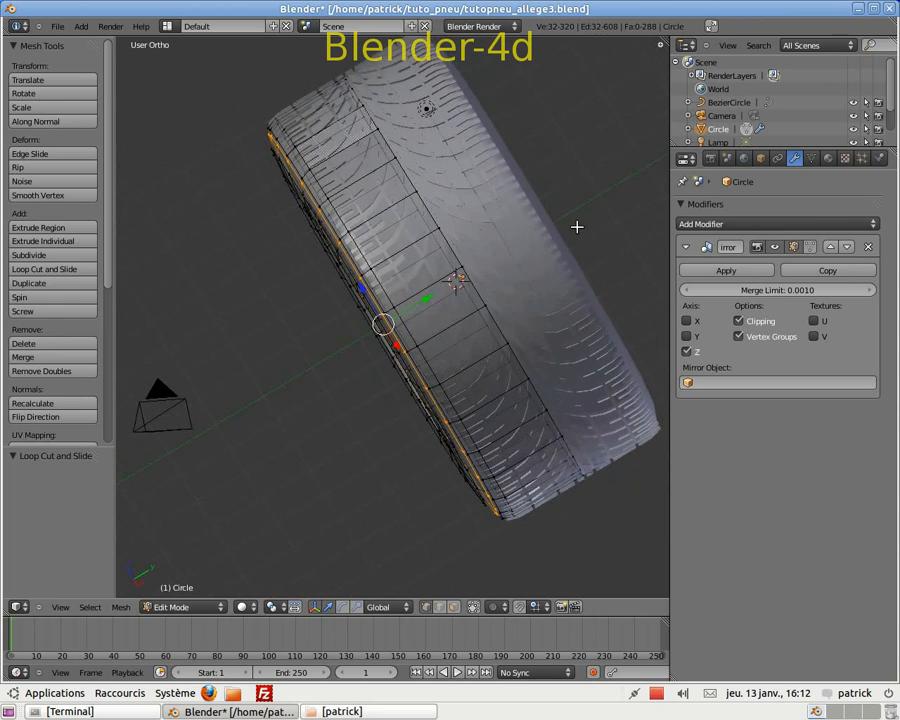
key(KP_3)
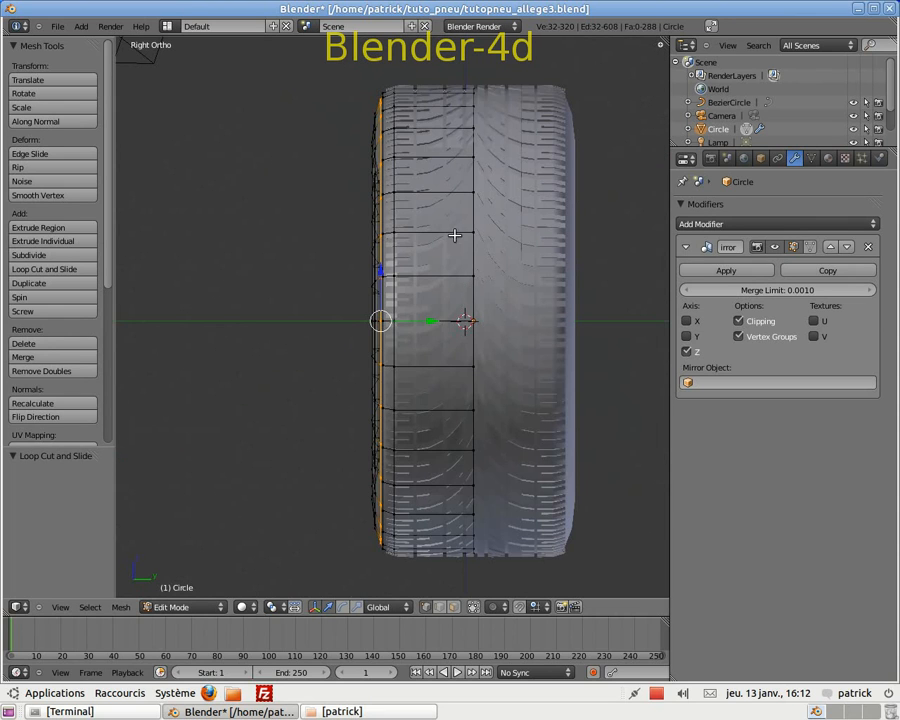
scroll(418, 171, up, 1)
middle_drag(438, 175, 417, 75)
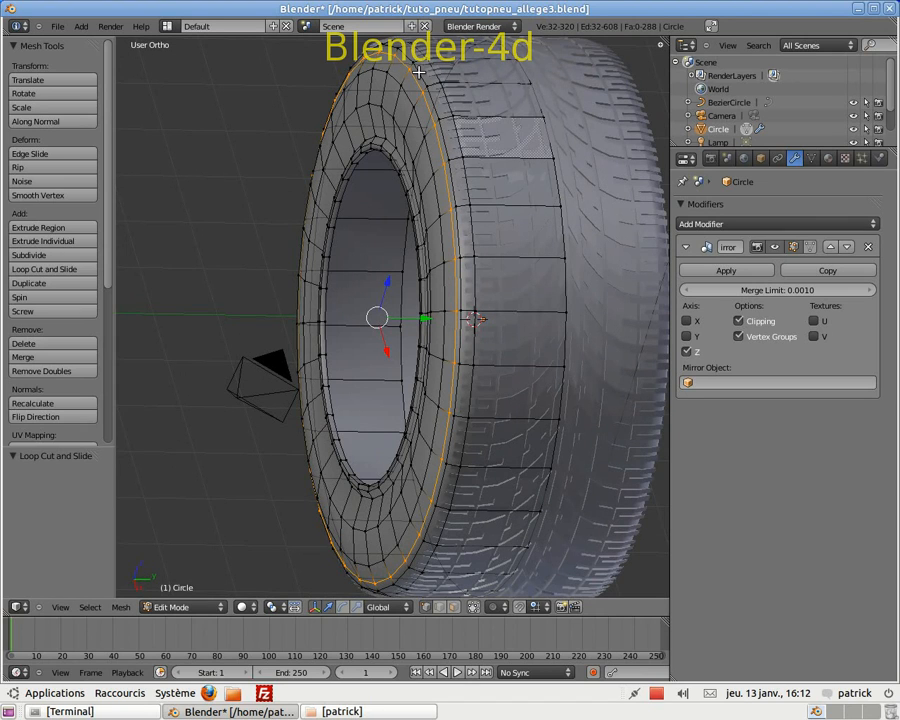
key(a)
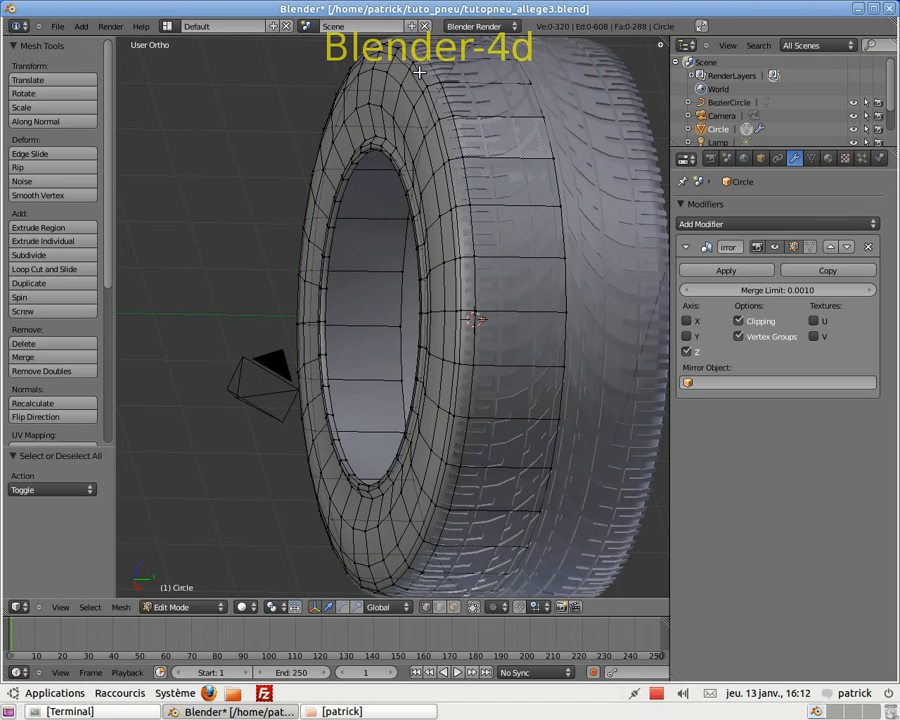
alt+right_click(419, 72)
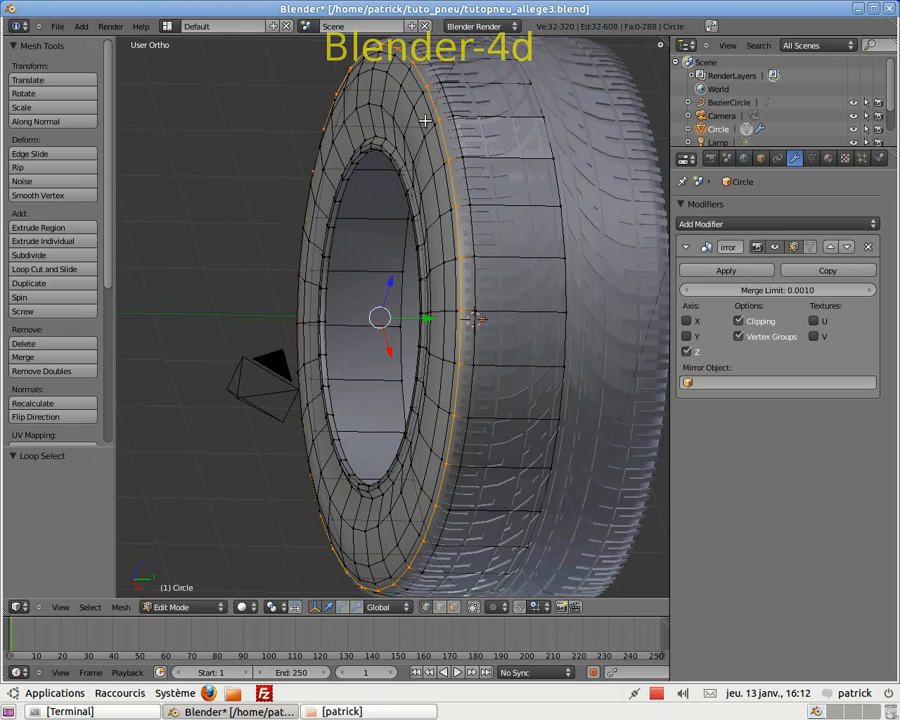
middle_drag(415, 121, 488, 159)
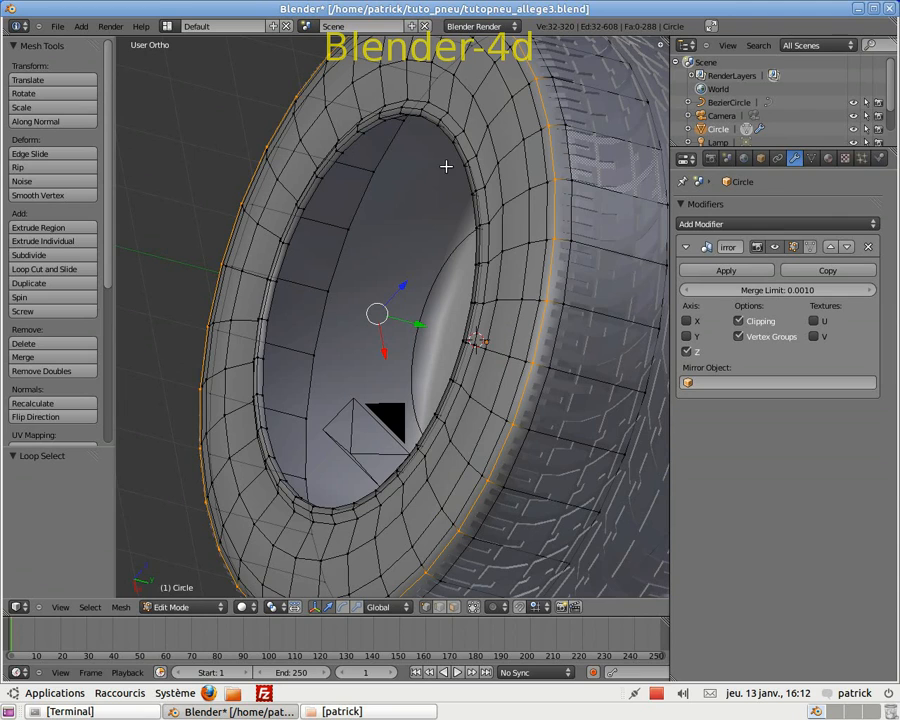
key(Tab)
middle_drag(560, 190, 528, 155)
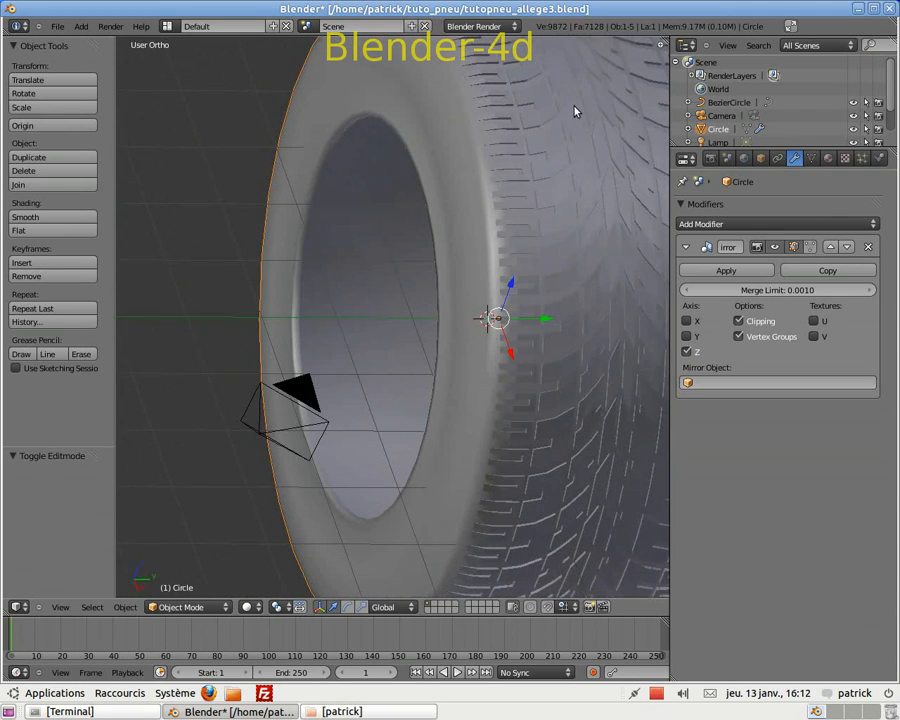
Step: Add a Subdivision Surface modifier to the carcass below its Mirror modifier, keeping the Catmull-Clark type
right_click(470, 188)
right_click(471, 196)
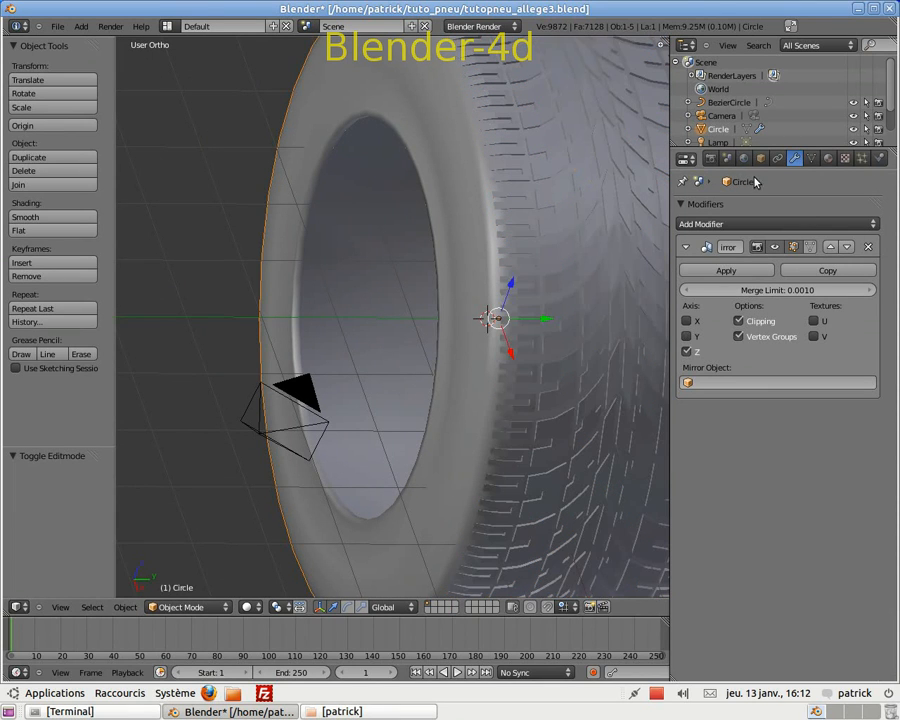
click(879, 225)
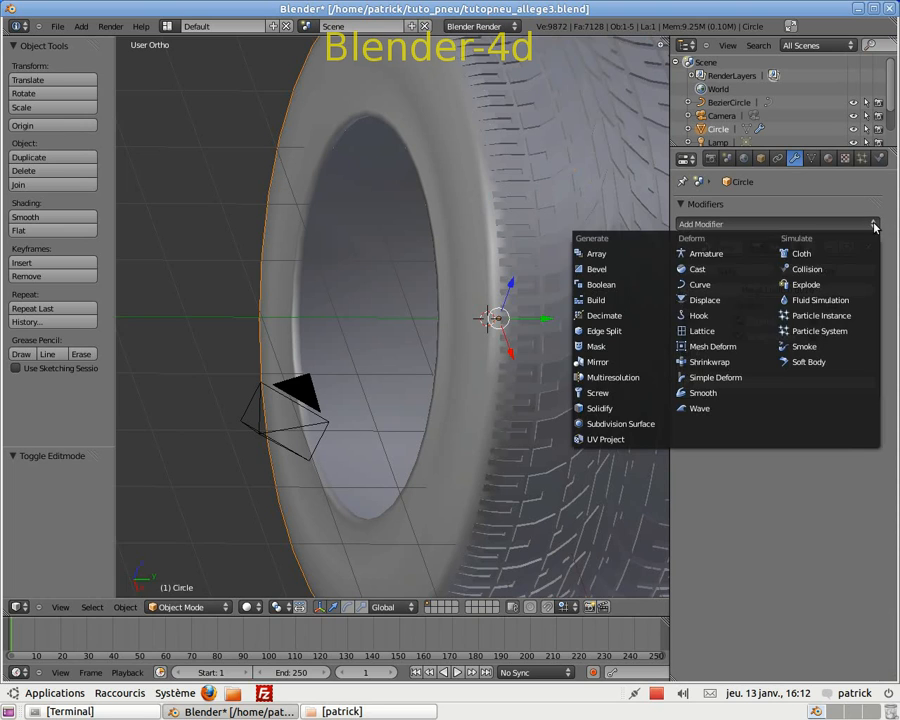
click(657, 426)
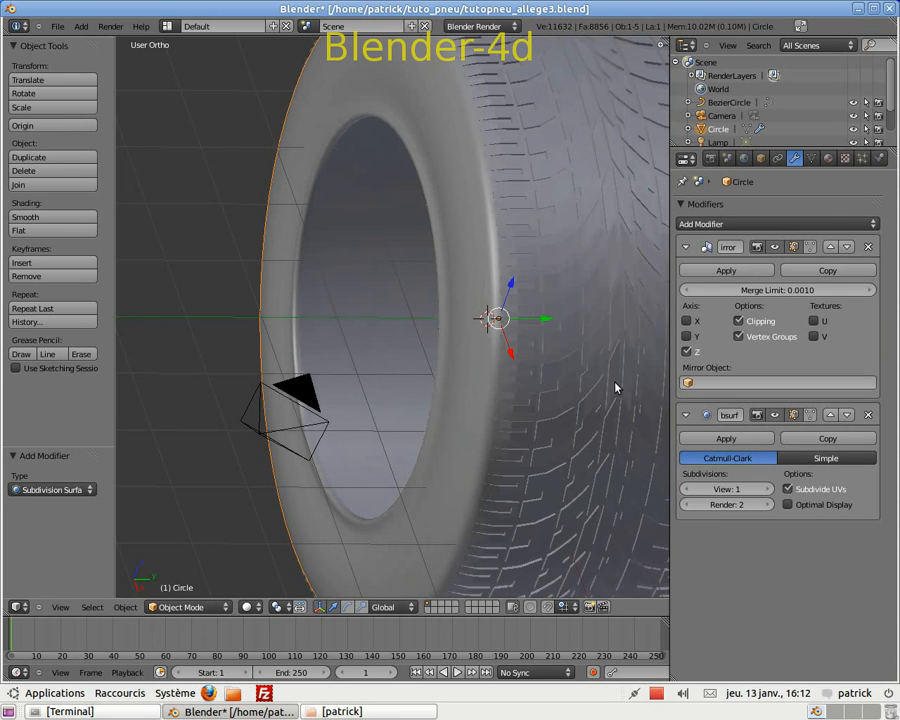
middle_drag(511, 378, 553, 381)
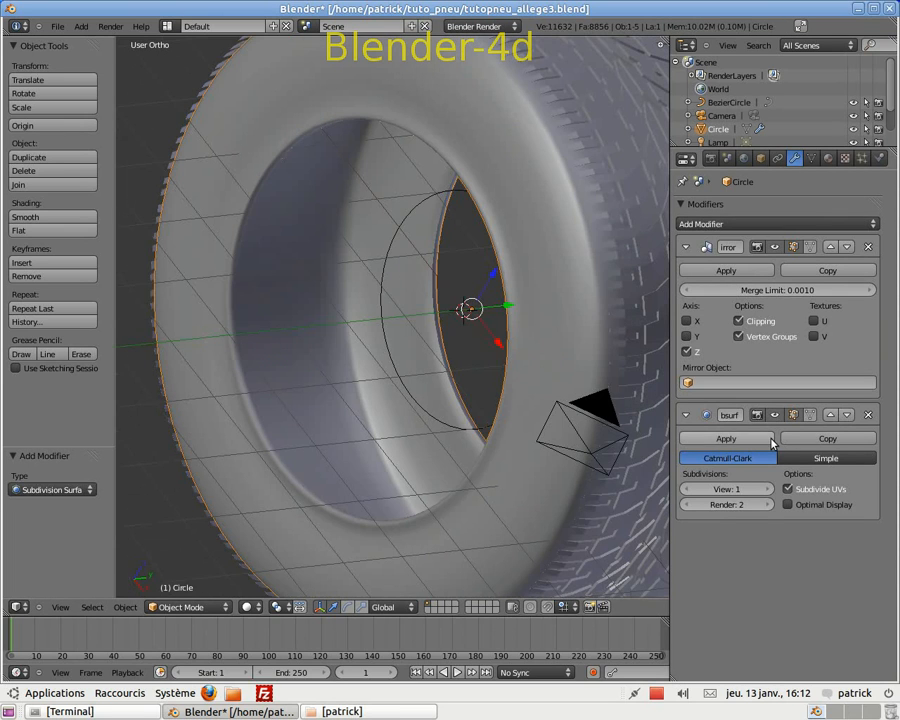
Step: Set the viewport level of the carcass's Subdivision Surface modifier to 2 and check the smoothed tyre at an angle
click(765, 489)
middle_drag(625, 416, 438, 370)
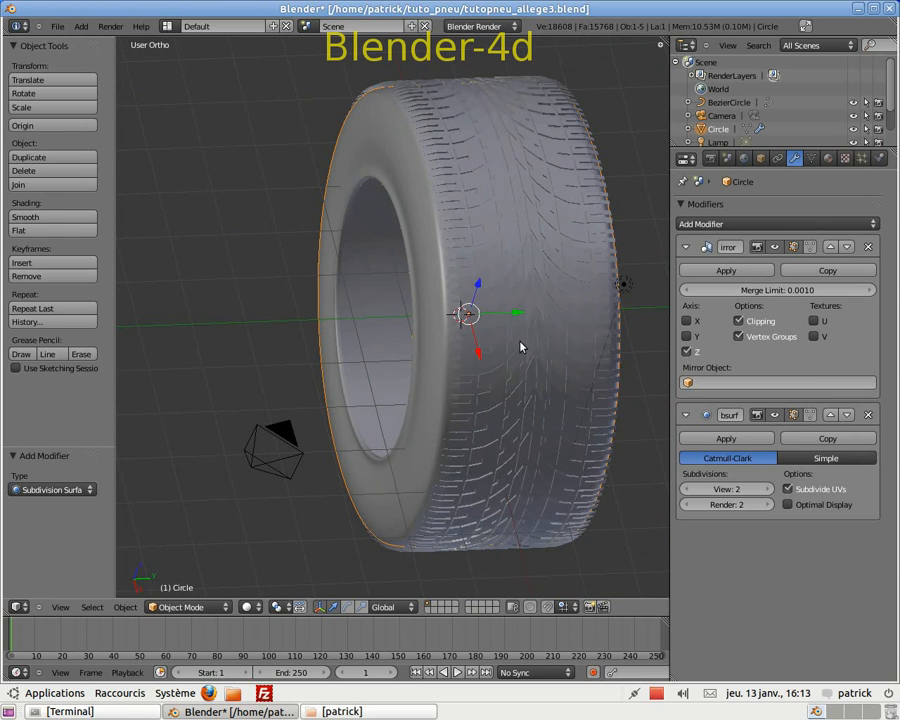
key(Tab)
key(Tab)
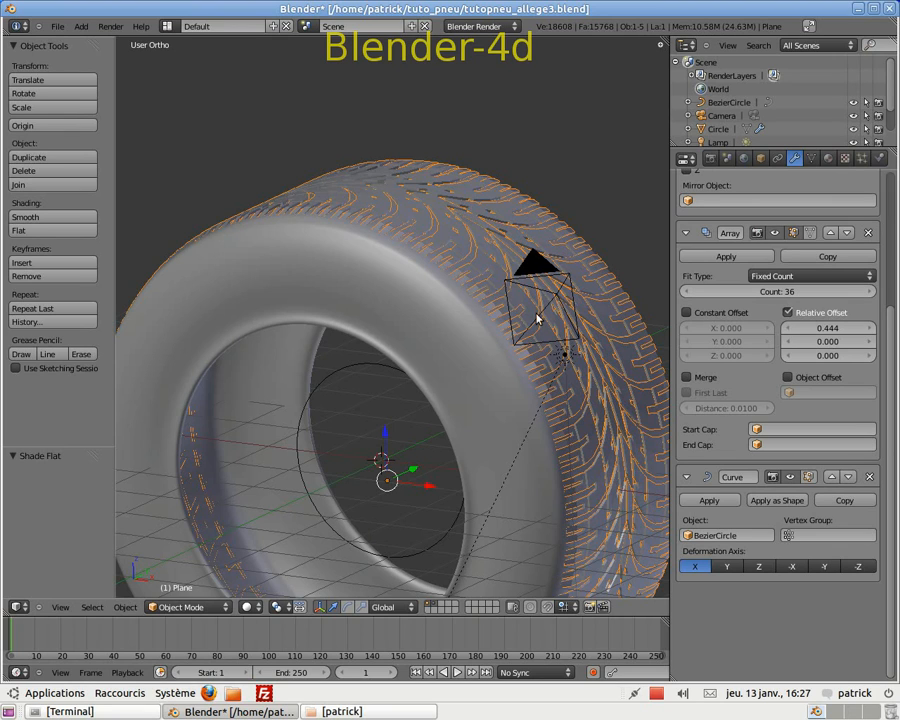
Step: Isolate the tread's layer, enter mesh editing on the tread, and box-select the whole original tread block
click(434, 607)
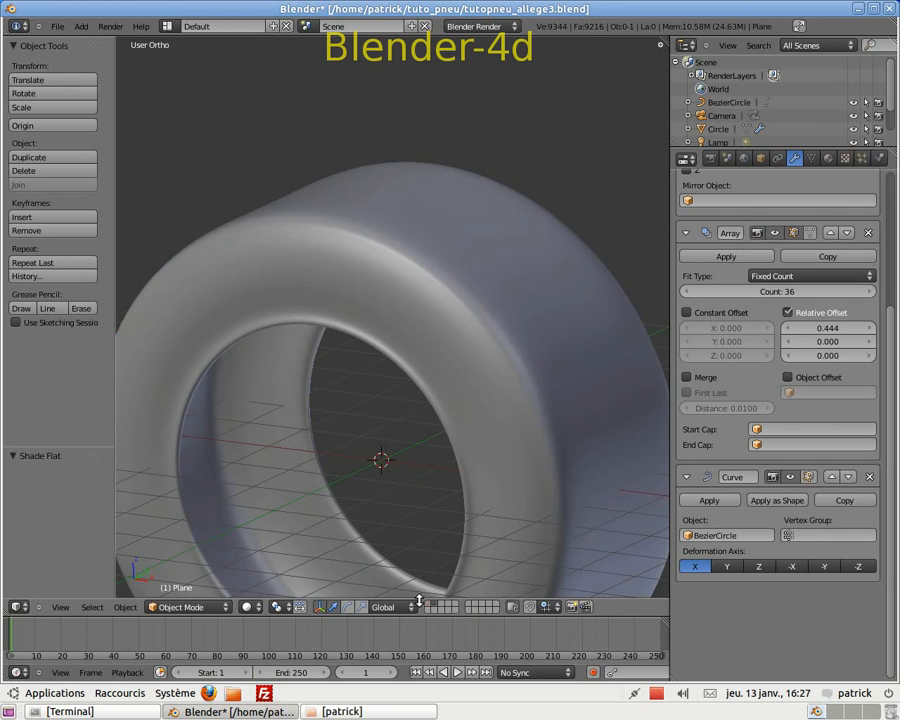
click(430, 607)
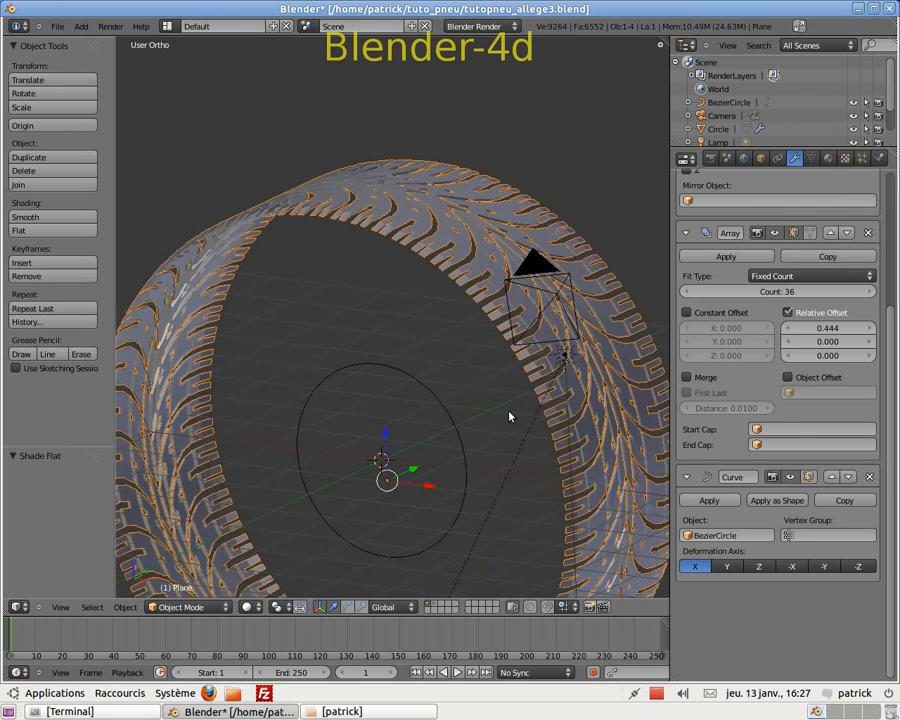
key(Tab)
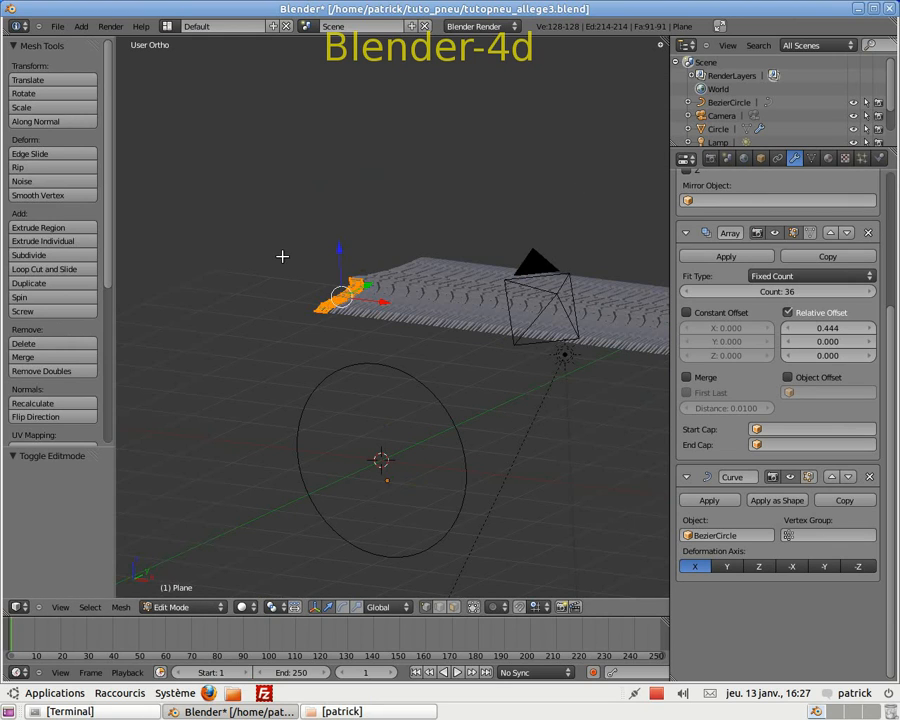
key(b)
drag(283, 257, 385, 341)
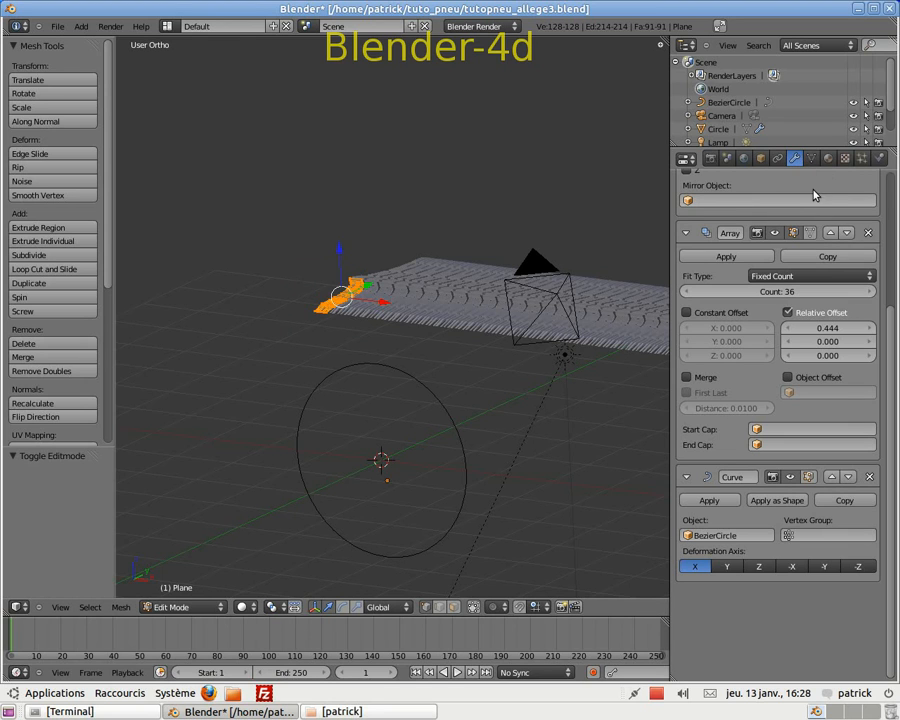
Step: Add an Edge Split modifier to the tread below its Mirror, Array and Curve modifiers, keeping the 30° split angle
scroll(820, 195, up, 3)
scroll(850, 188, down, 1)
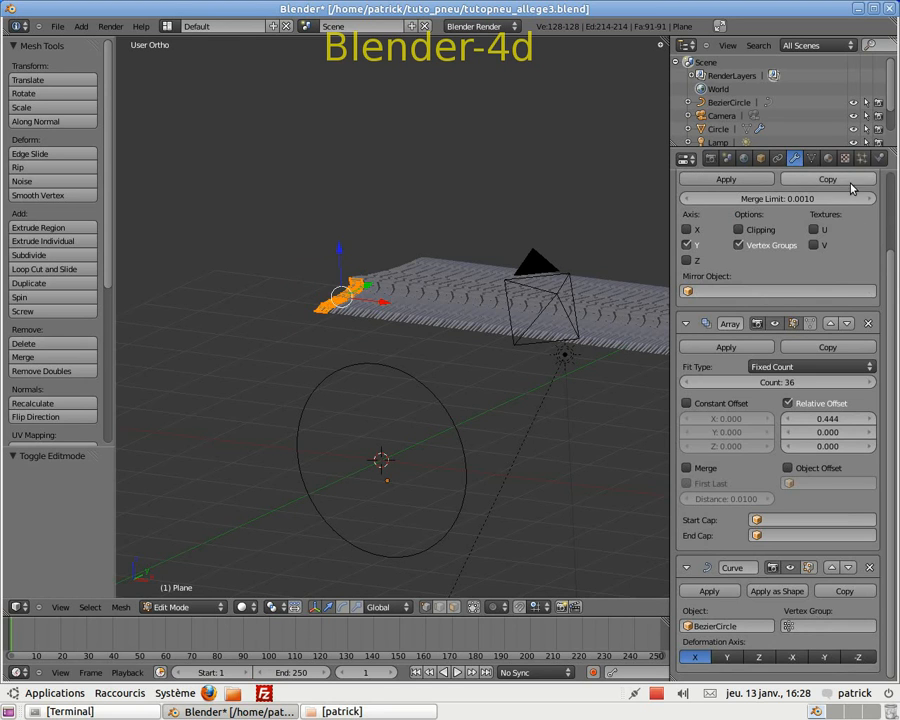
scroll(850, 200, up, 4)
click(873, 225)
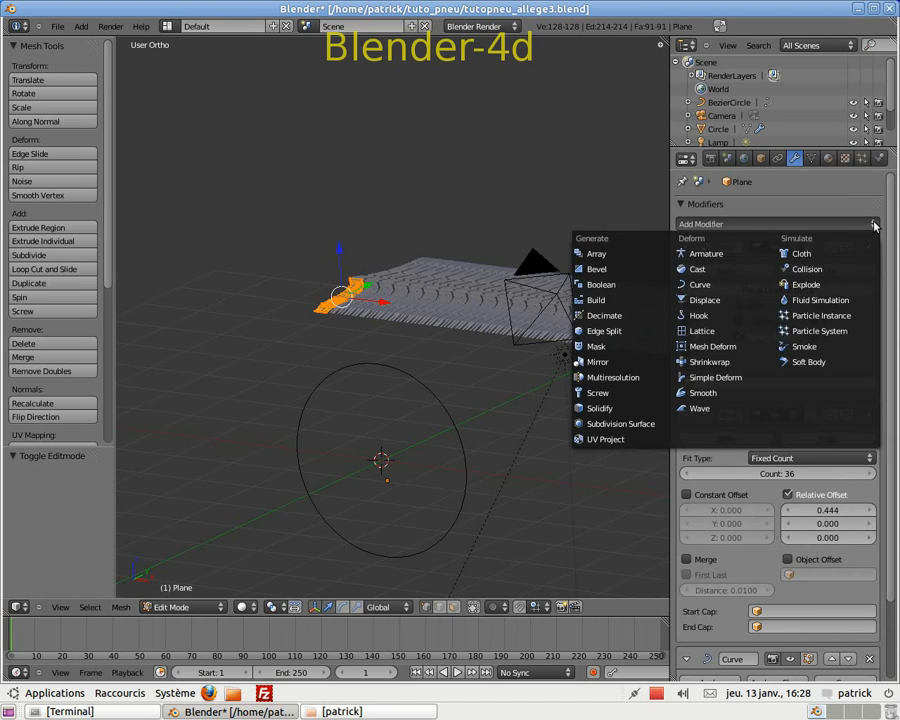
click(624, 332)
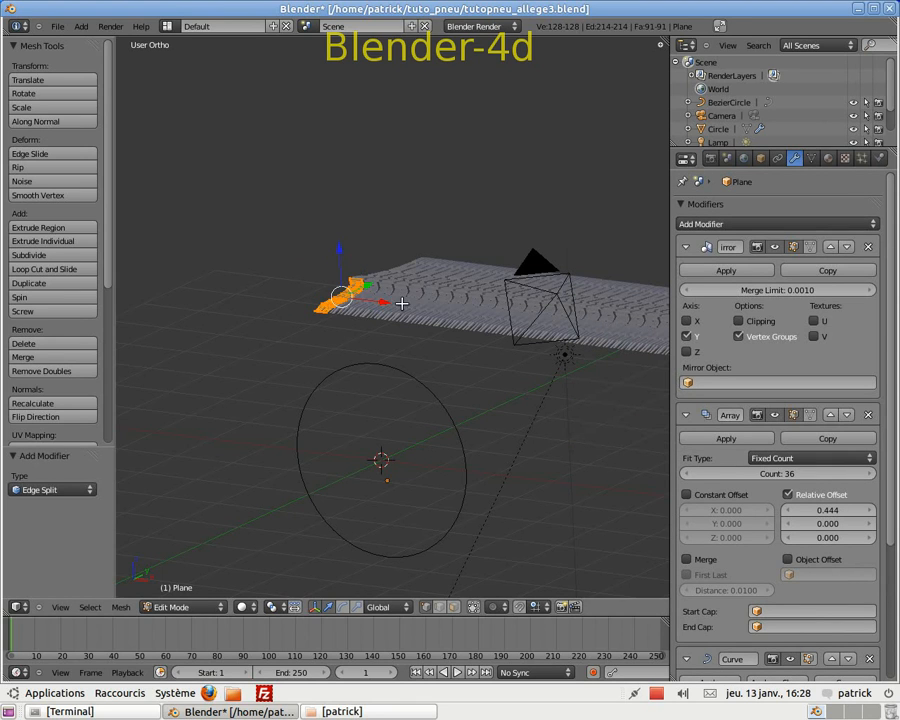
scroll(365, 288, up, 5)
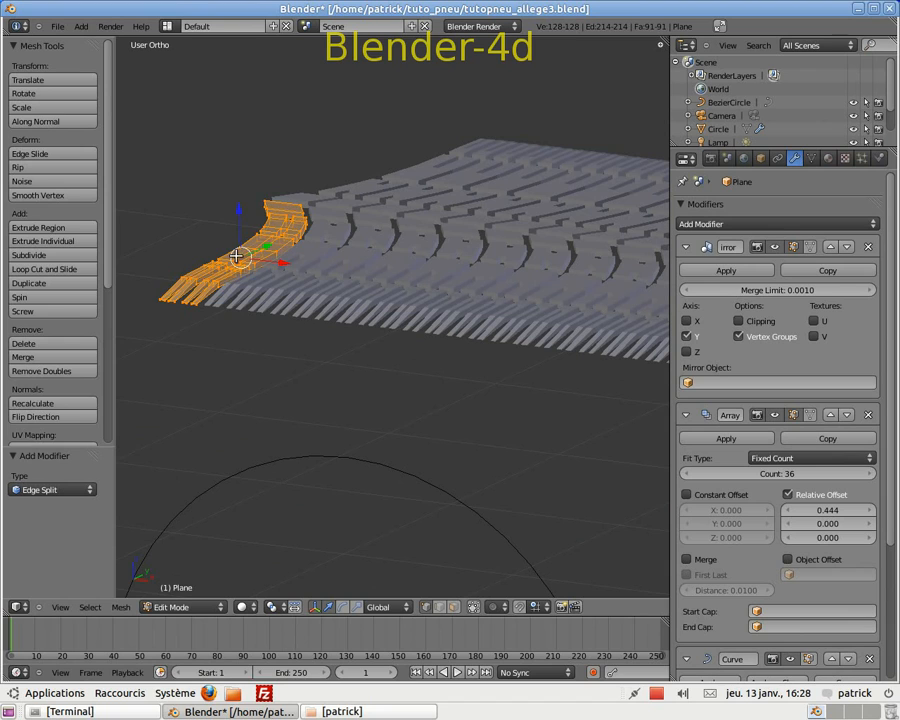
scroll(790, 608, down, 5)
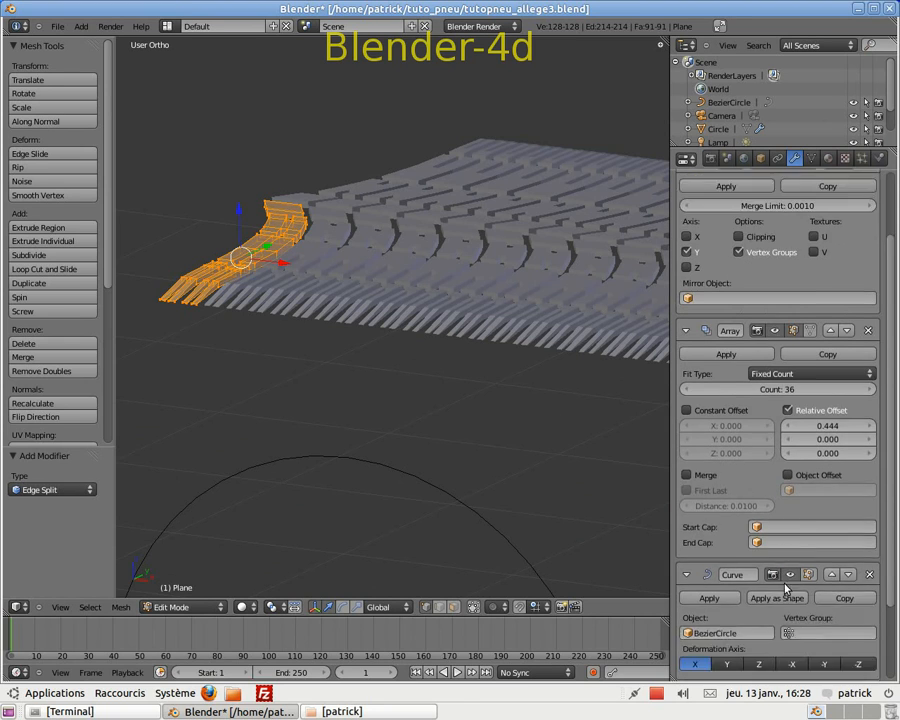
scroll(790, 608, down, 2)
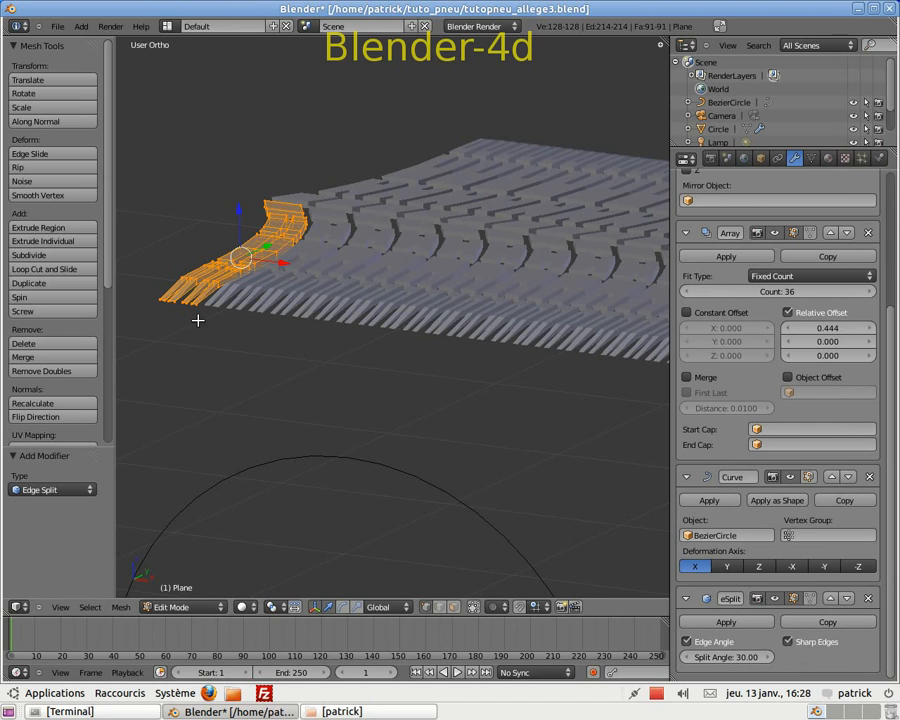
Step: Return the tread to Object Mode and apply smooth shading to it
key(Tab)
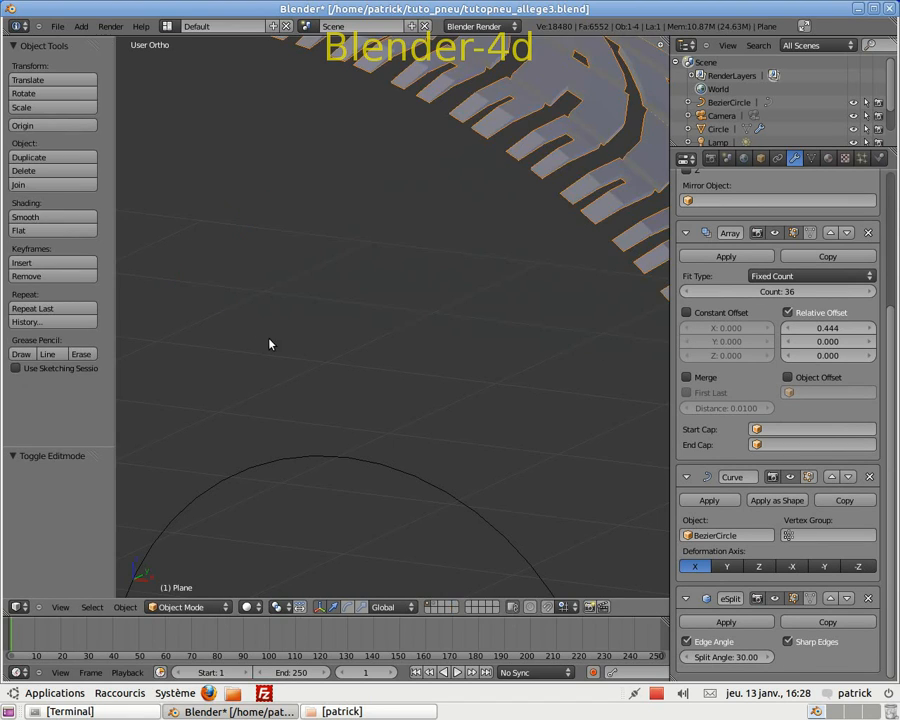
scroll(275, 291, down, 4)
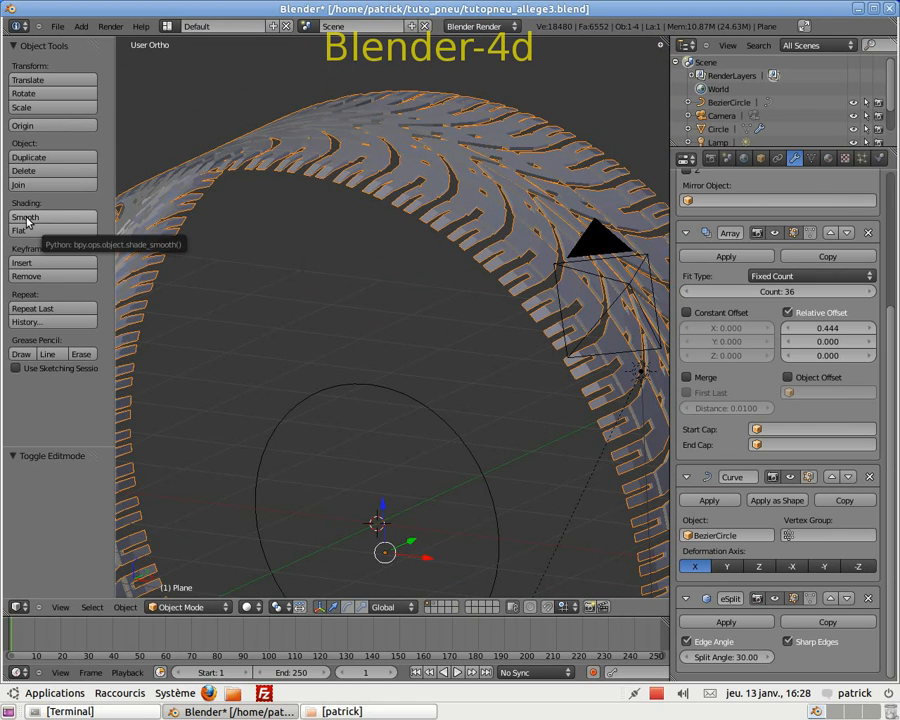
click(29, 222)
click(27, 218)
middle_drag(425, 270, 338, 277)
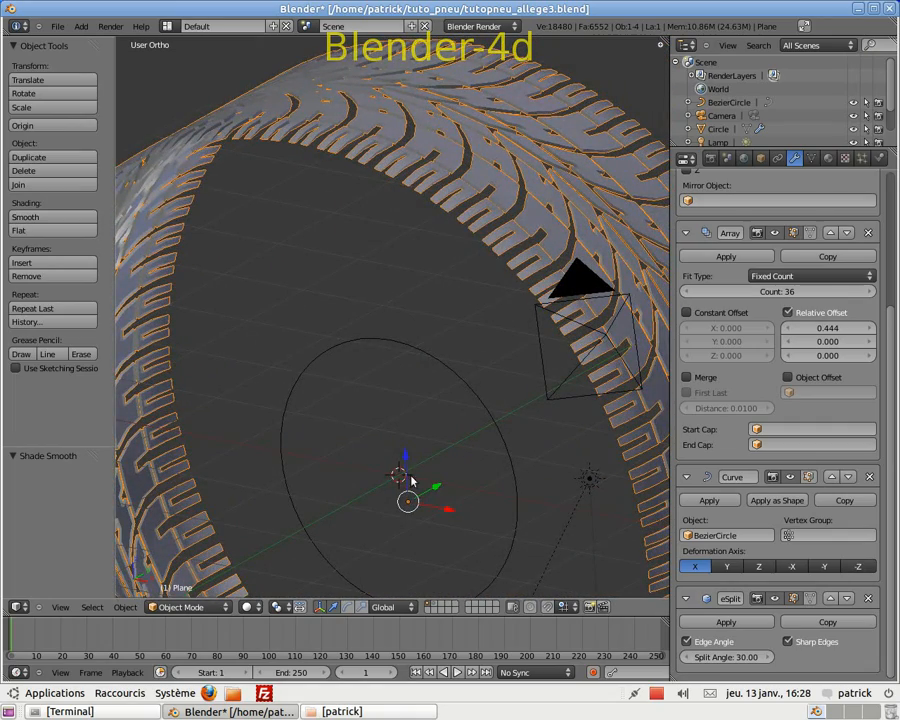
Step: Display the carcass layer together with the tread layer and view the complete tyre from the side
scroll(410, 476, down, 4)
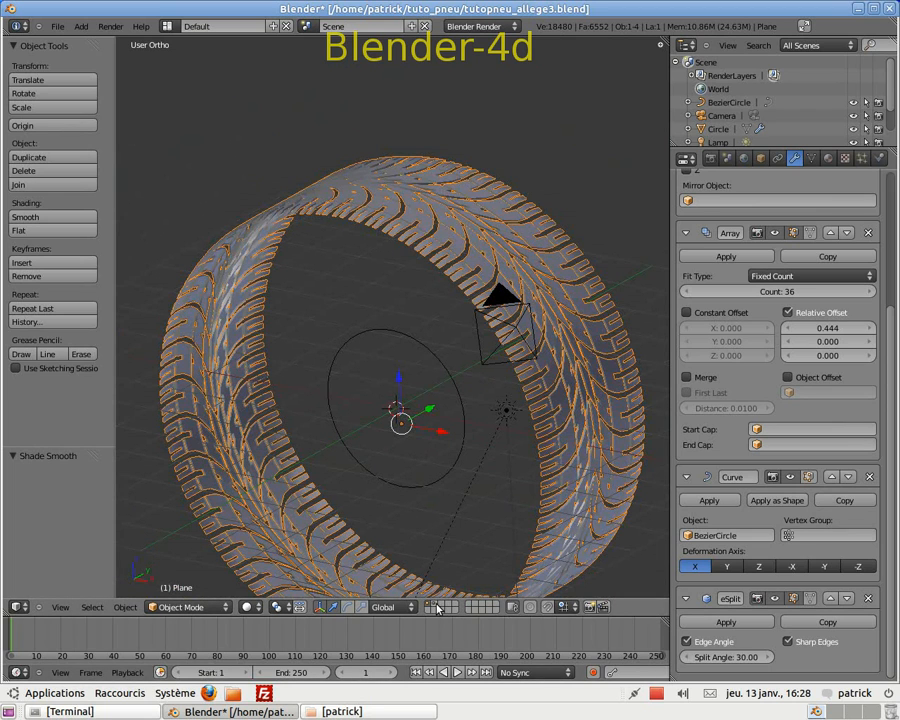
shift+click(434, 607)
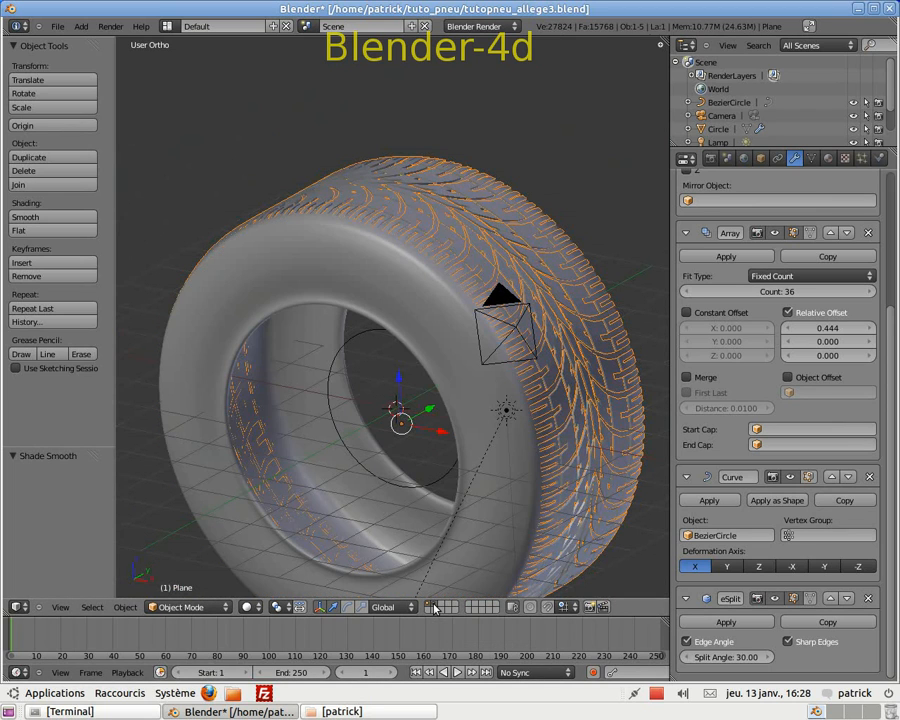
middle_drag(512, 510, 472, 517)
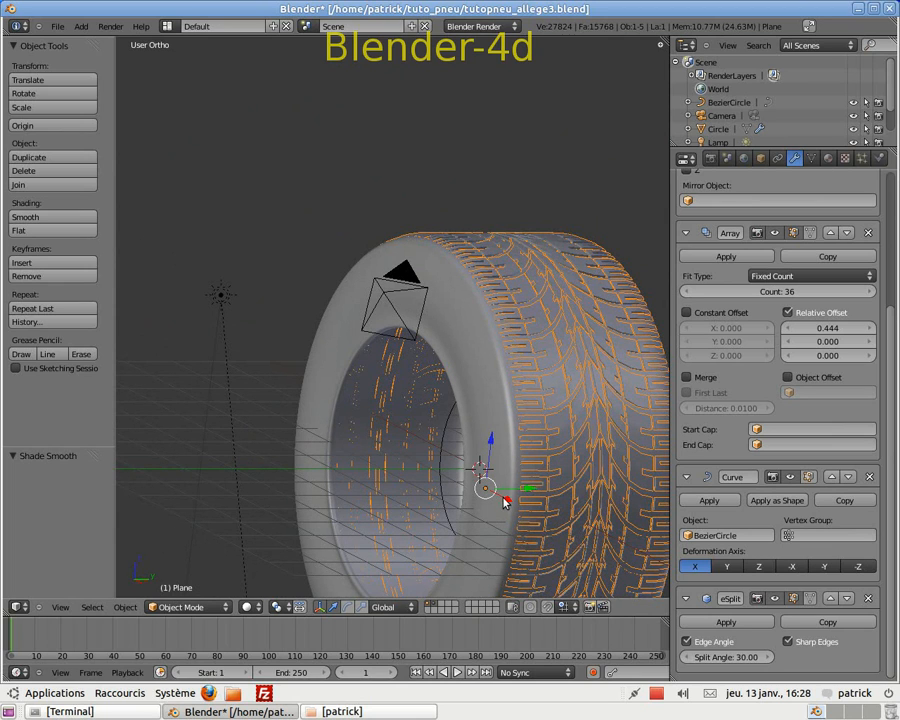
Step: Render the untextured tyre, render it again with its dark materials on the floor plane, and close each render
key(F12)
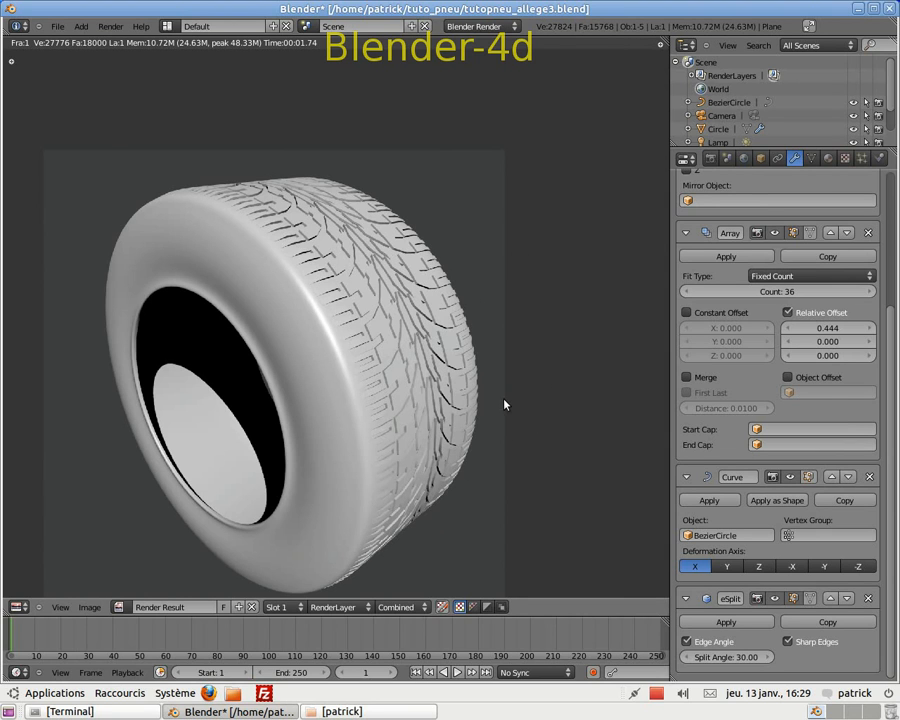
key(Escape)
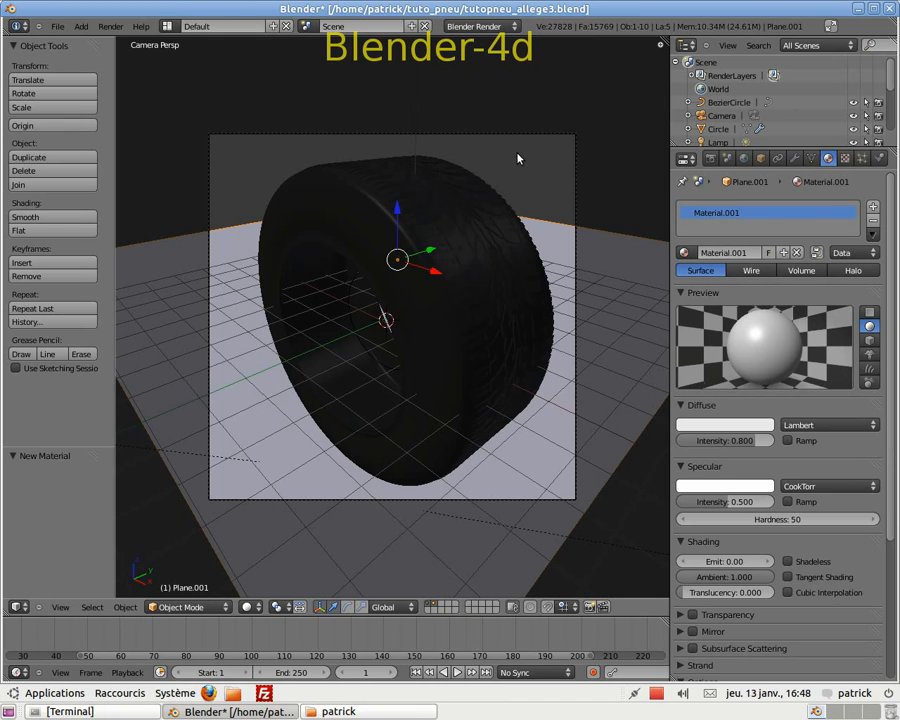
key(F12)
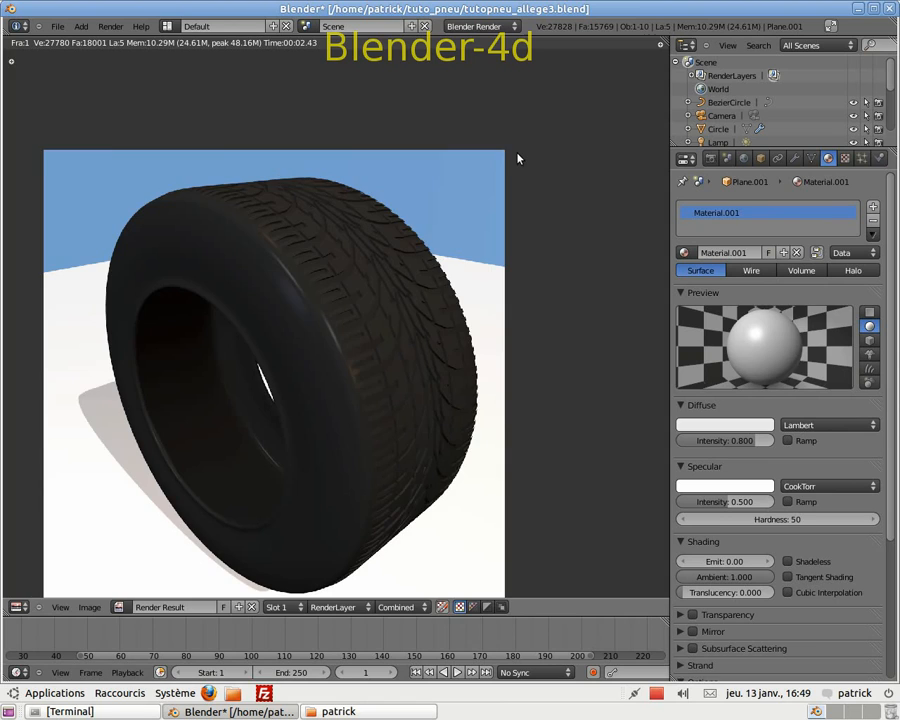
key(Escape)
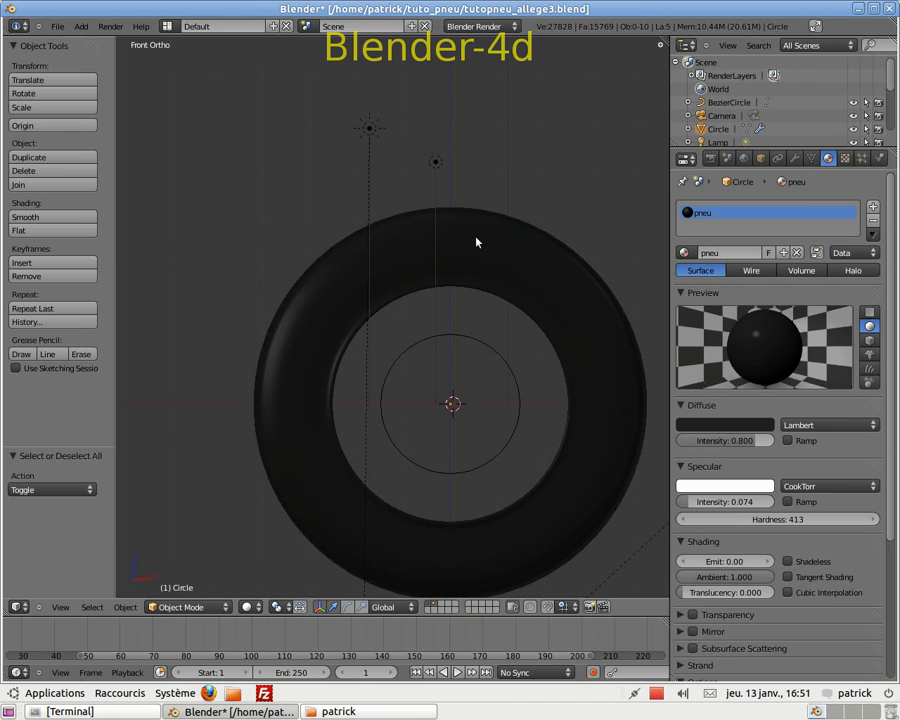
Step: Compare the carcass's pneu material with the tread's crampons material, leaving the carcass selected in front view
scroll(498, 240, down, 1)
scroll(500, 250, up, 1)
right_click(518, 265)
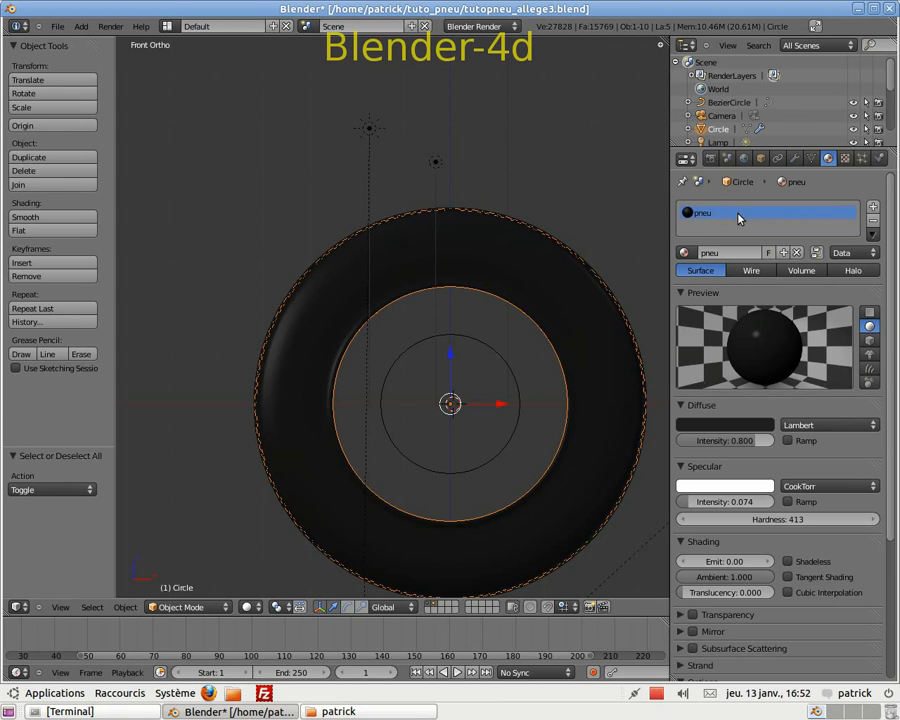
middle_drag(591, 281, 679, 248)
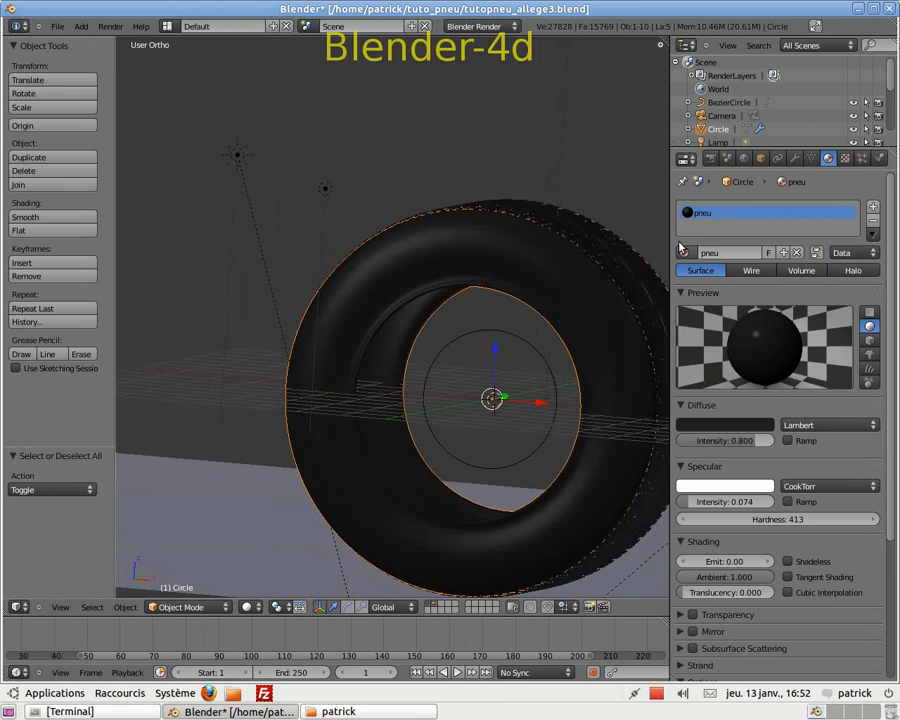
right_click(620, 266)
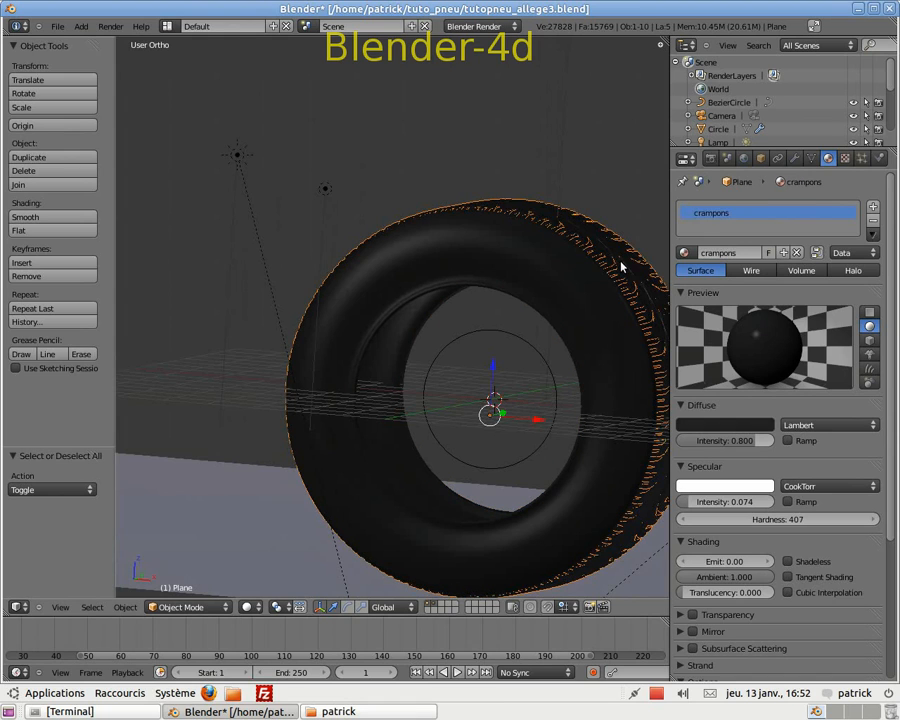
right_click(587, 297)
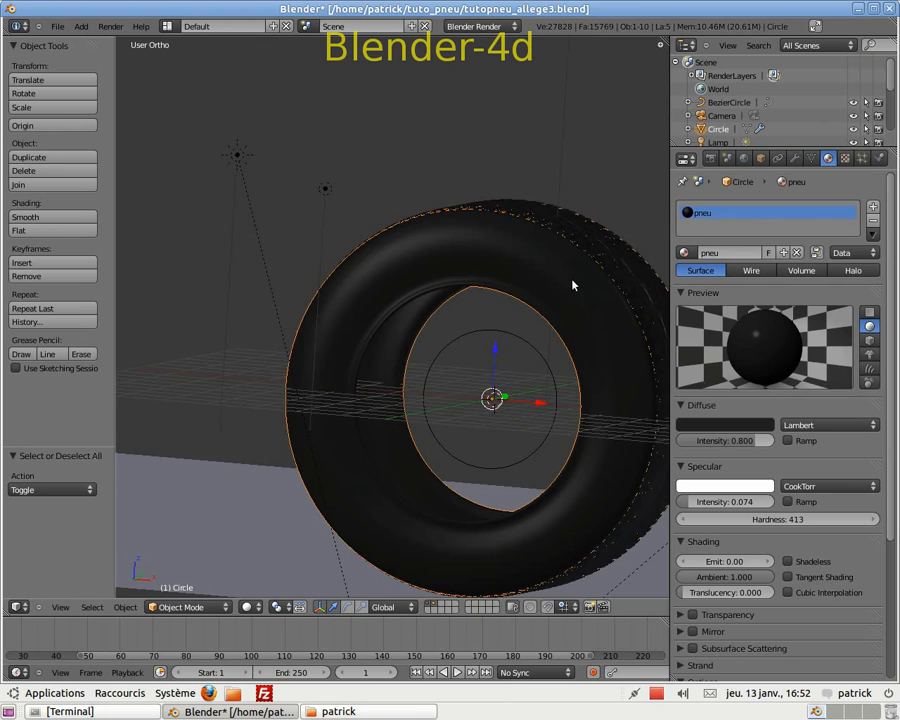
key(KP_1)
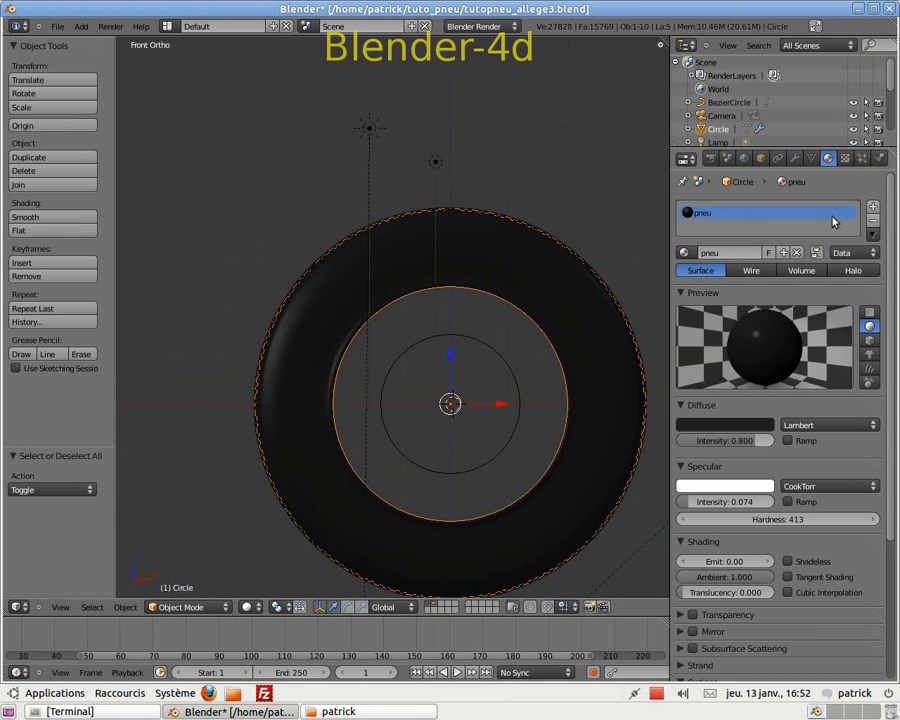
Step: Add a new texture to the carcass's pneu material and set its type to Image or Movie
click(846, 160)
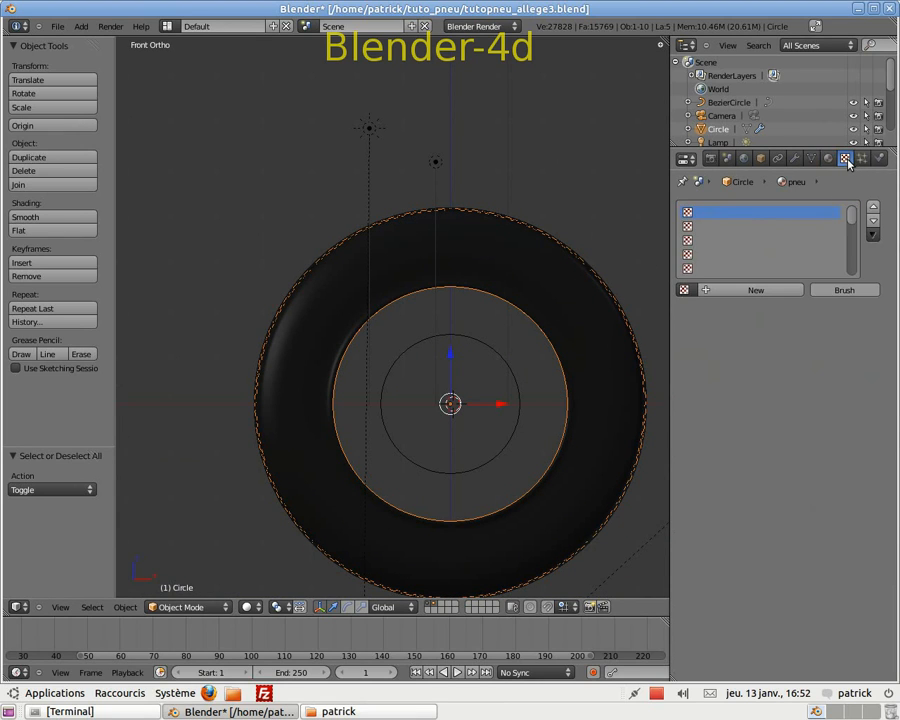
click(758, 292)
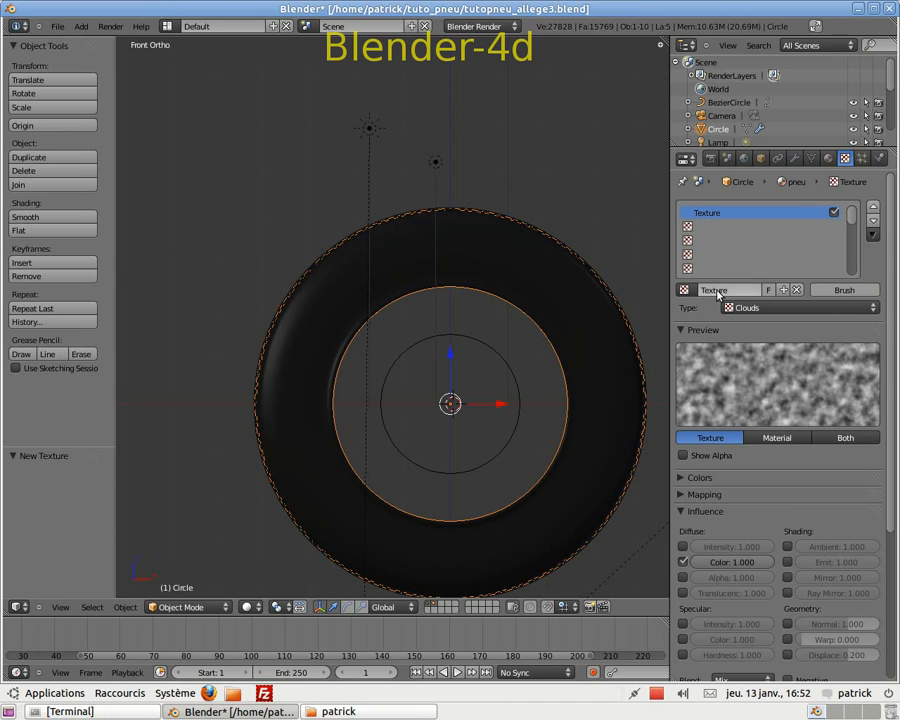
click(873, 309)
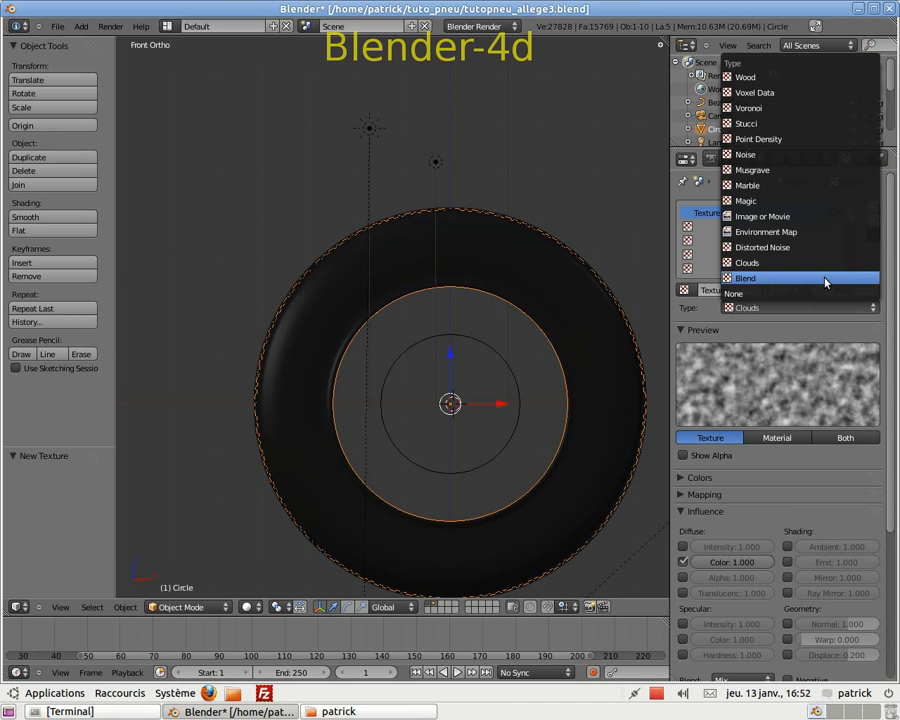
click(780, 217)
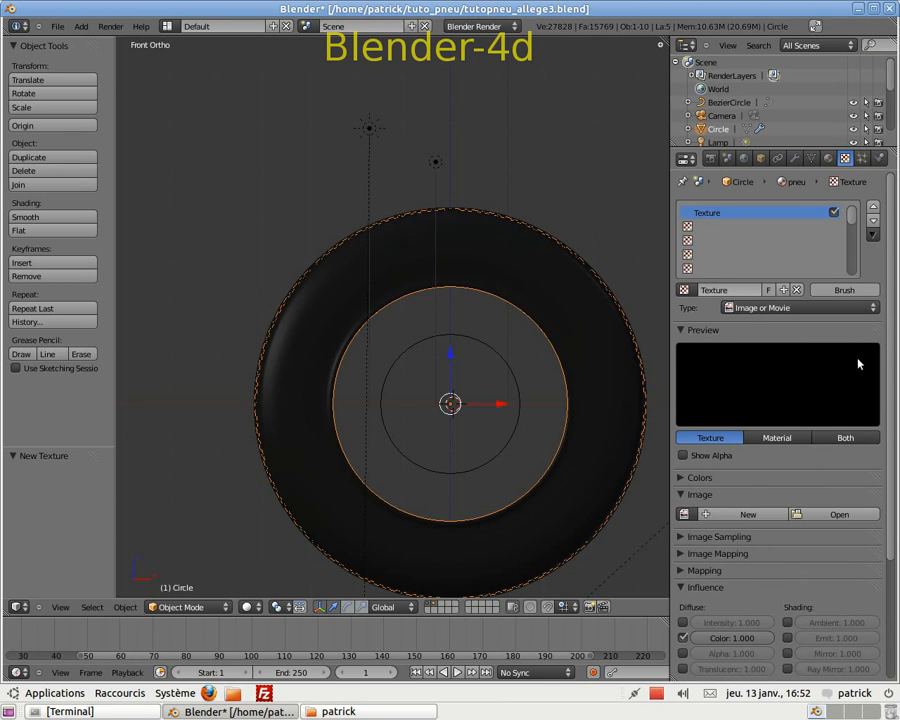
Step: Browse the tuto_pneu folder as thumbnails and load reifen.jpg as the texture's image
scroll(860, 390, down, 2)
click(841, 430)
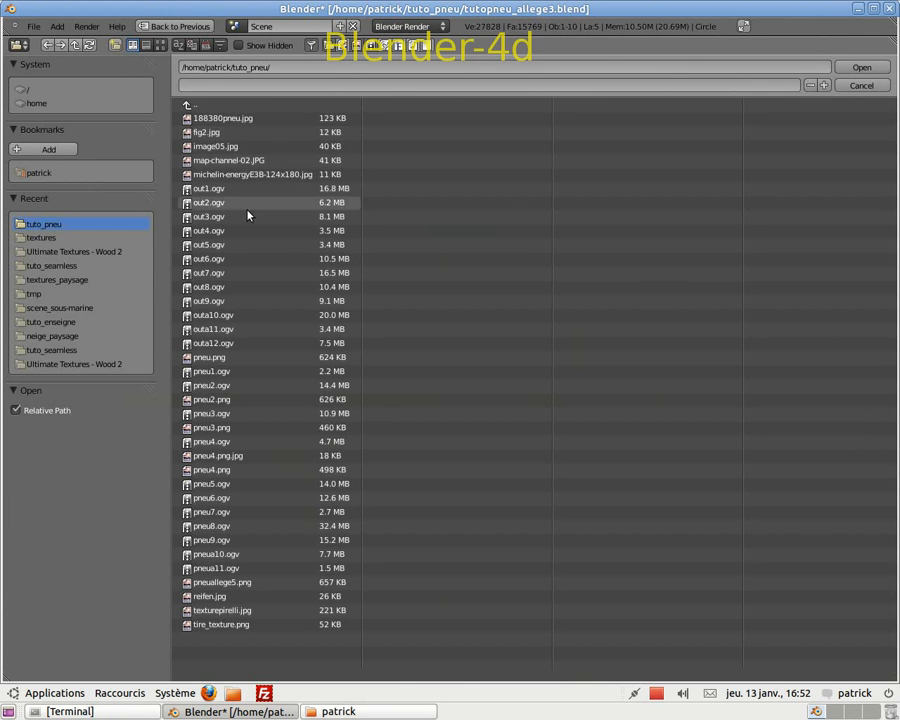
click(161, 45)
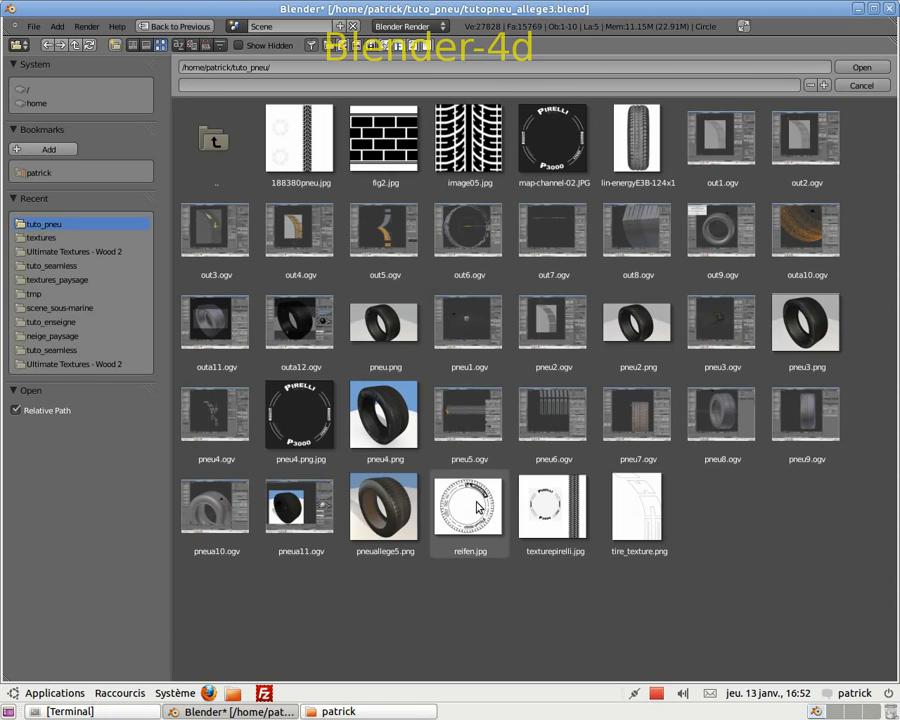
click(478, 508)
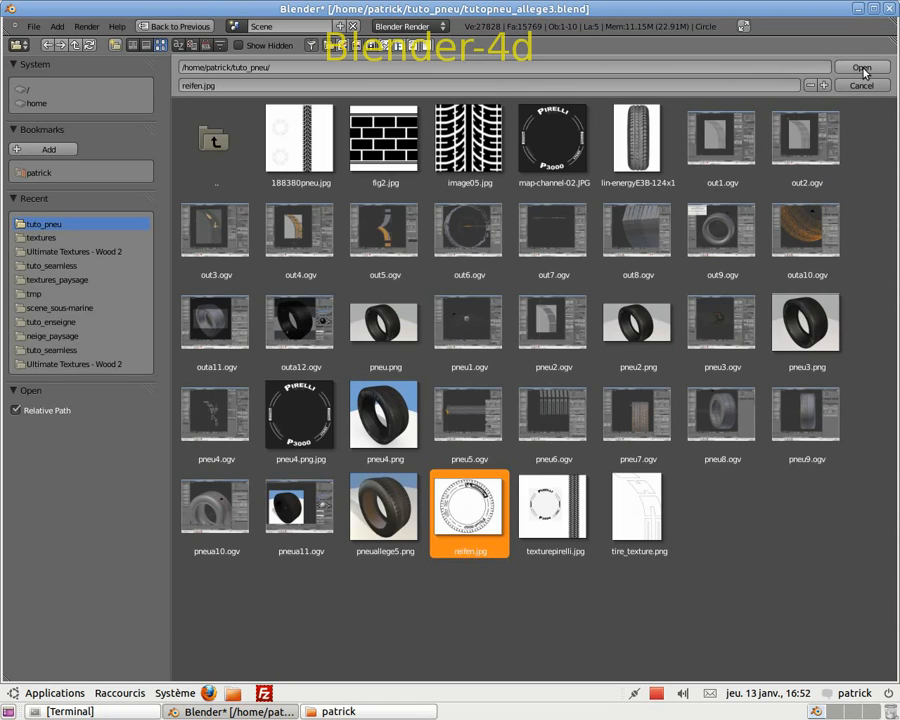
click(862, 69)
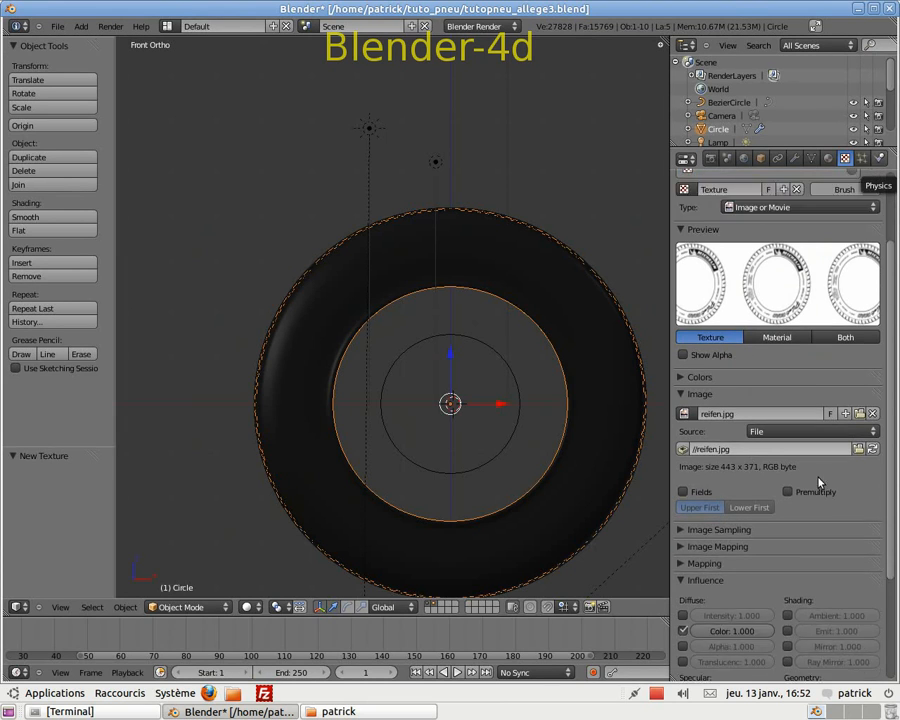
Step: Set the reifen.jpg texture's mapping coordinates to UV
scroll(815, 380, down, 5)
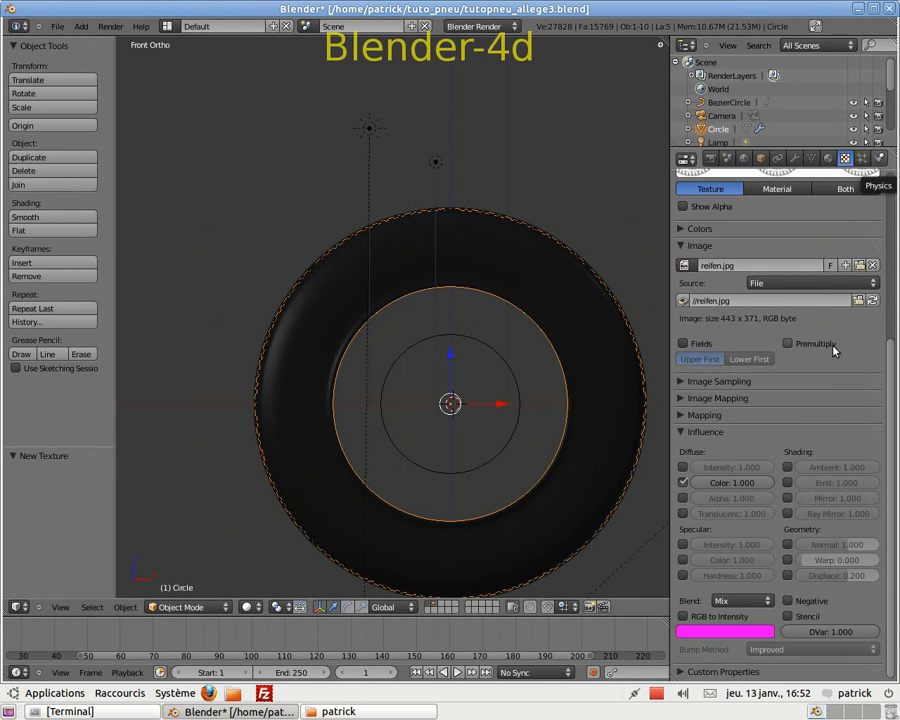
click(683, 399)
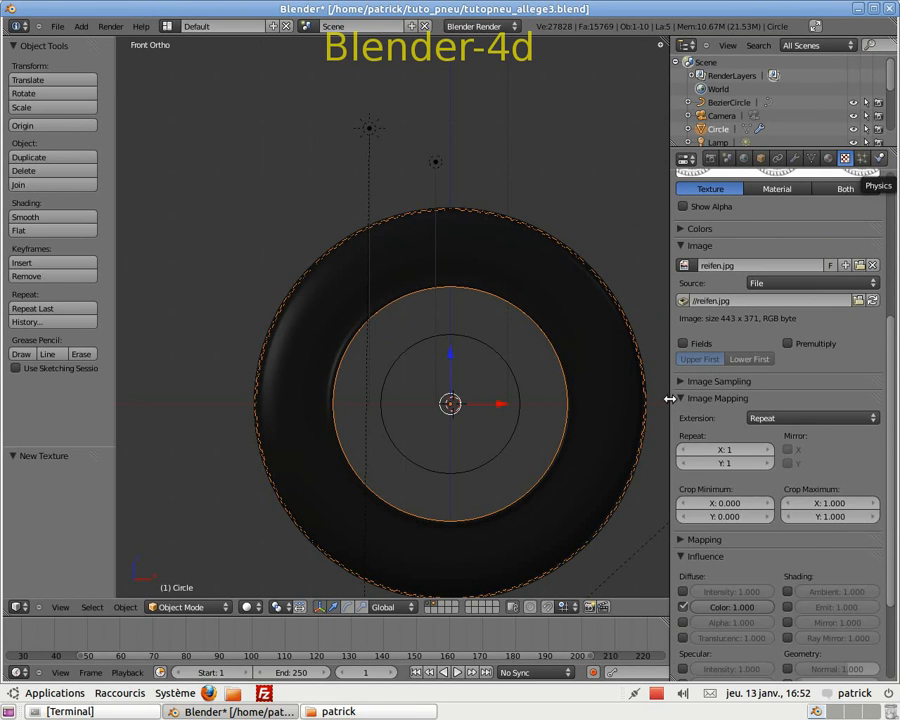
click(681, 382)
click(681, 382)
click(683, 399)
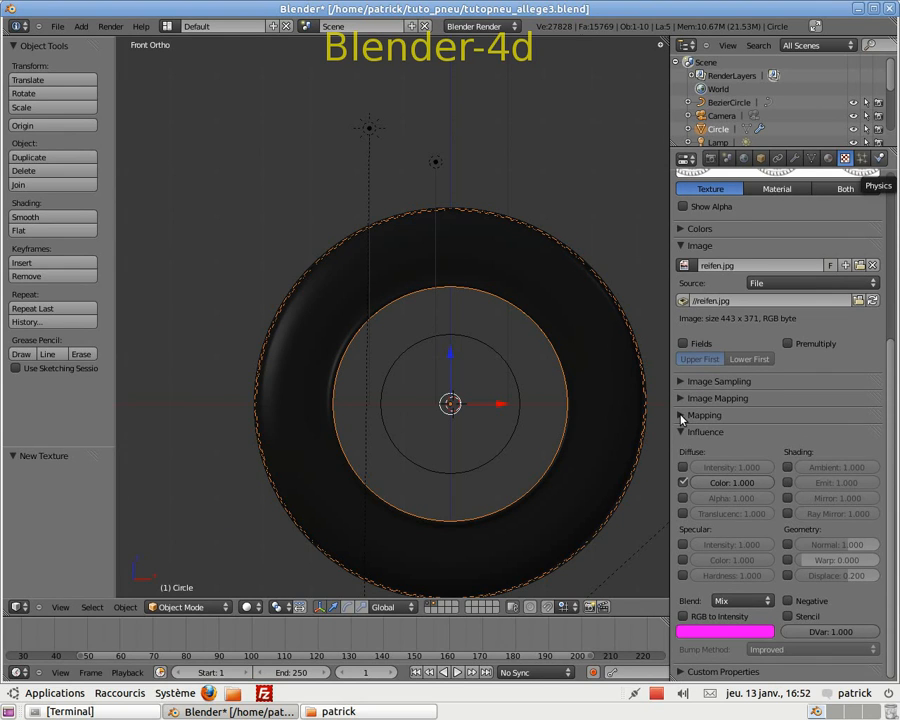
click(681, 416)
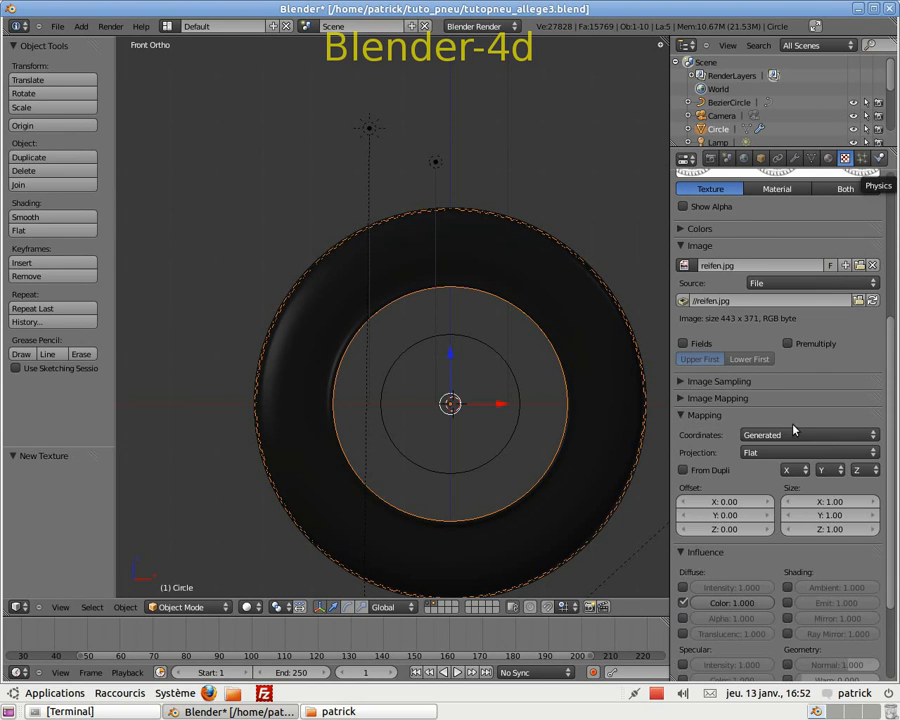
click(872, 437)
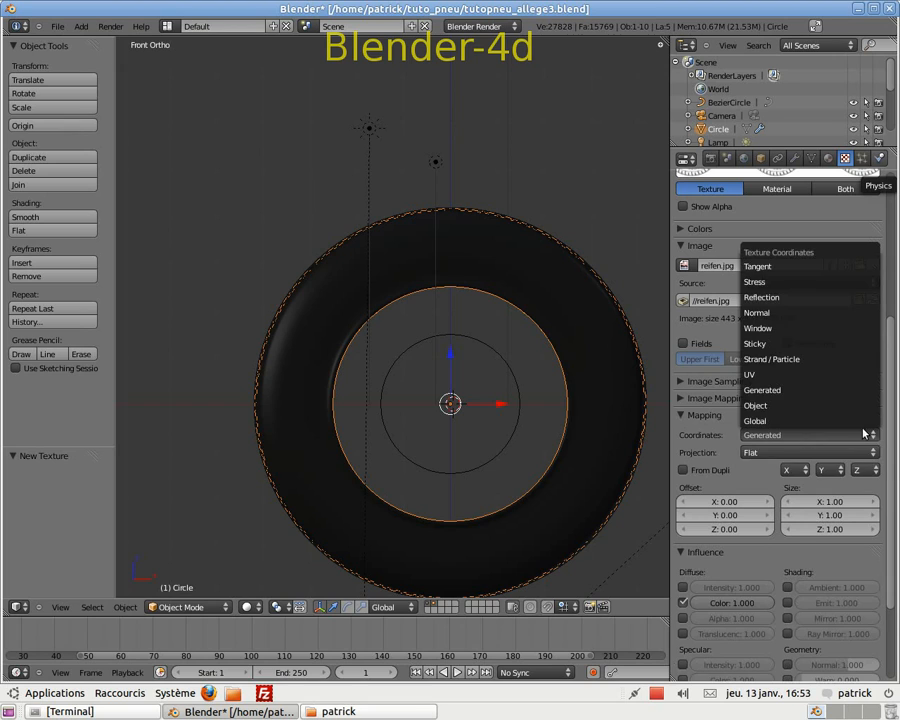
click(793, 376)
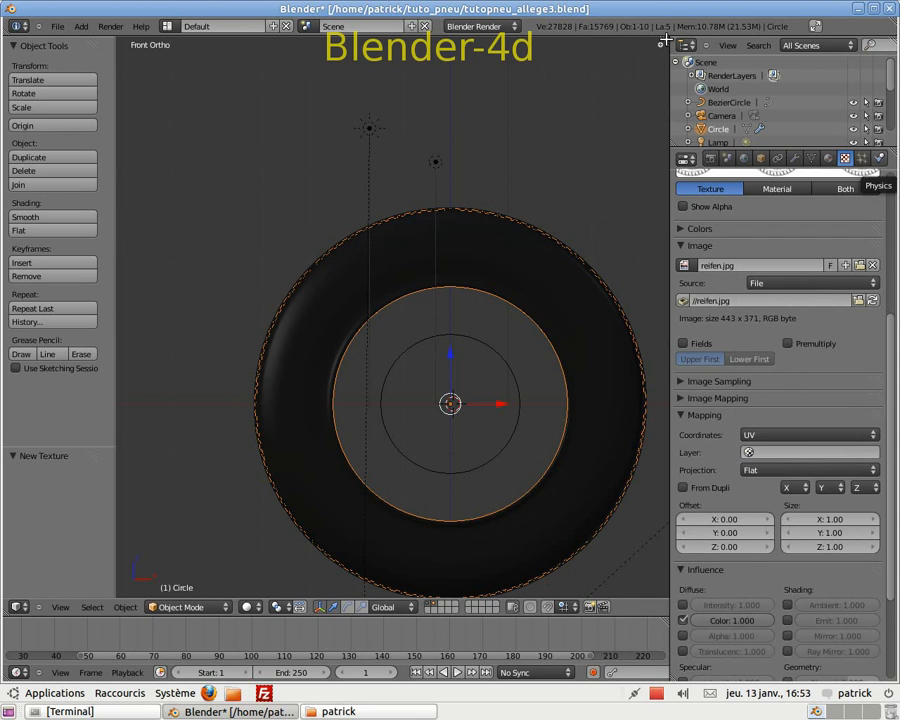
Step: Split the 3D view into two stacked areas and turn the upper one into a UV/Image Editor
drag(665, 40, 686, 269)
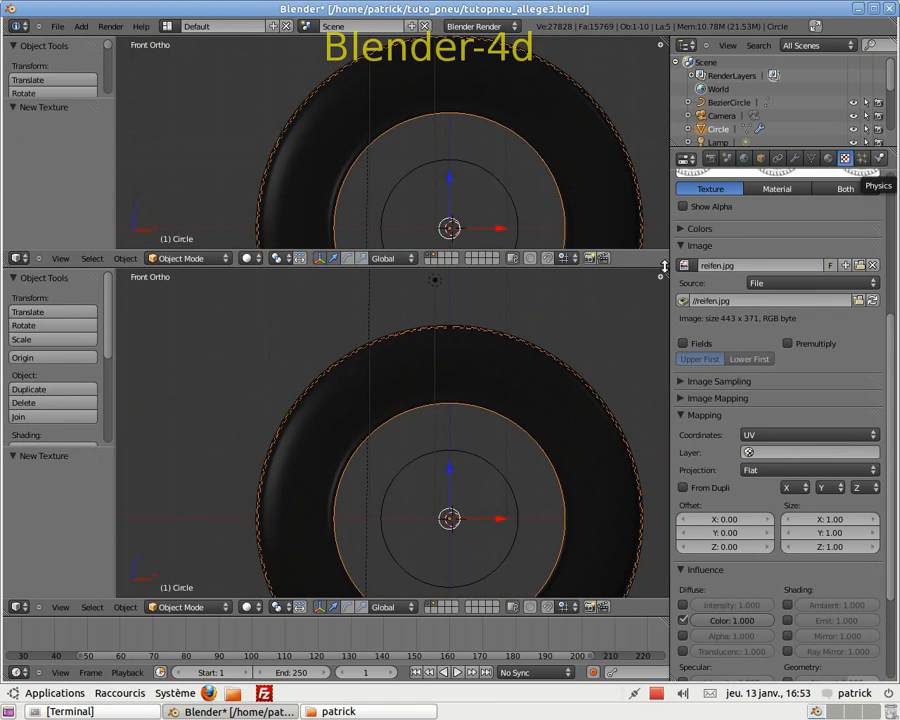
click(24, 261)
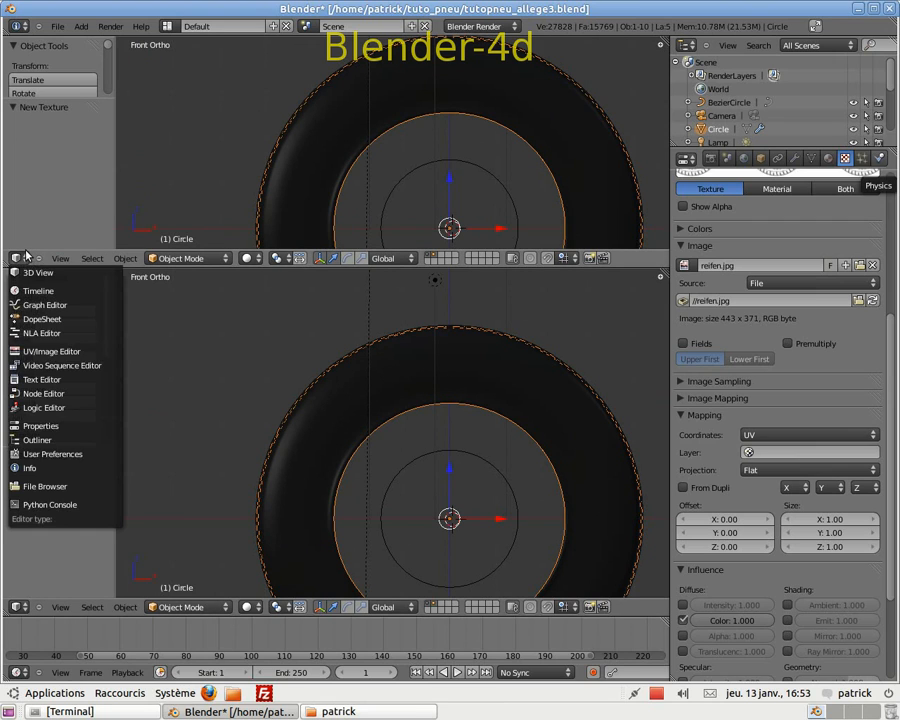
click(52, 353)
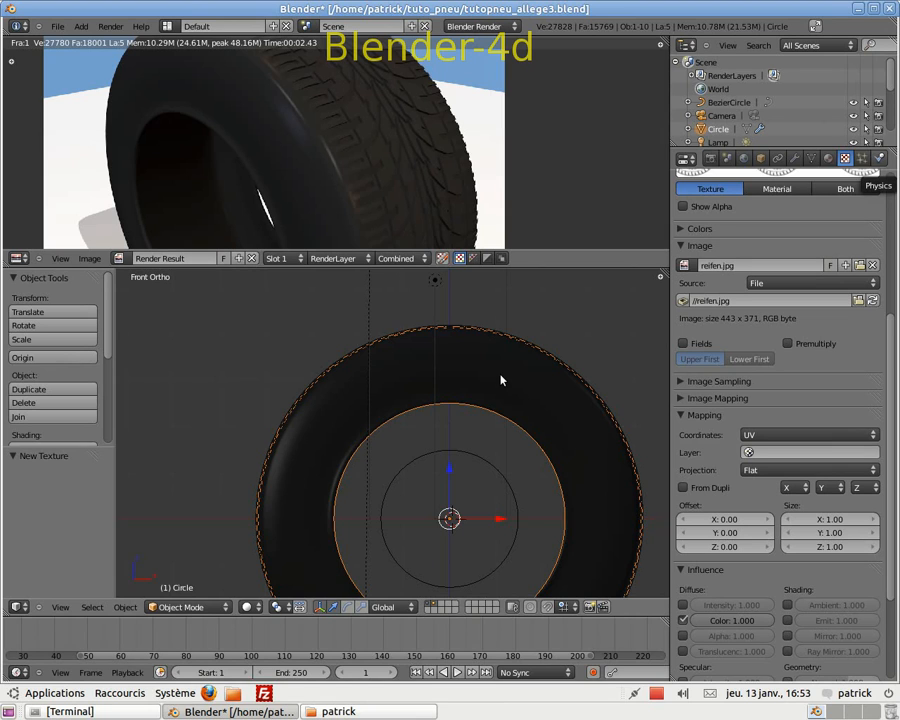
Step: Unwrap the whole carcass mesh in edit mode with Project From View from the front
key(Tab)
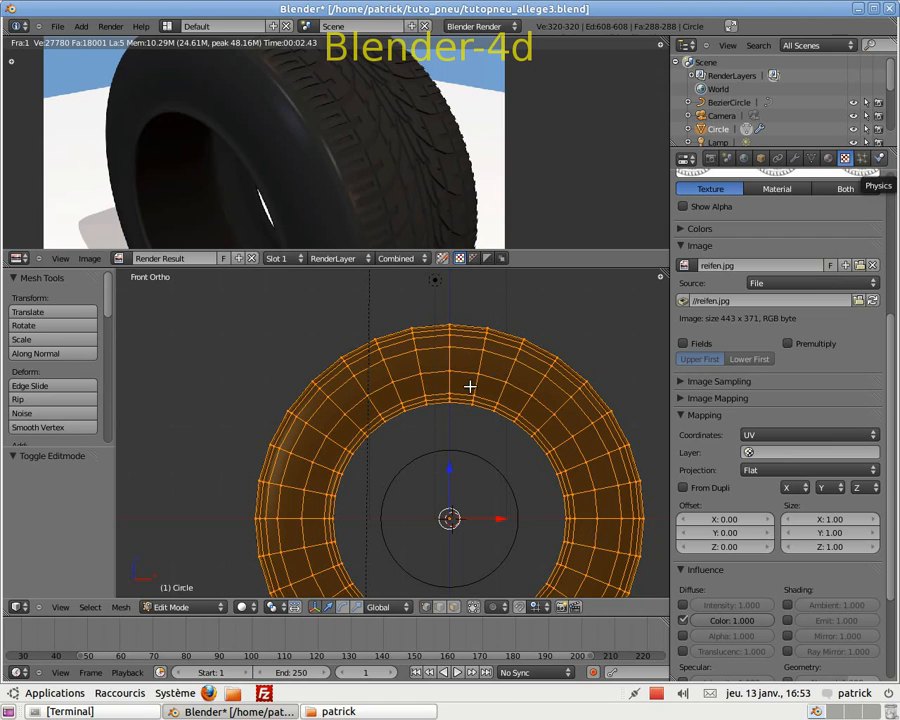
key(u)
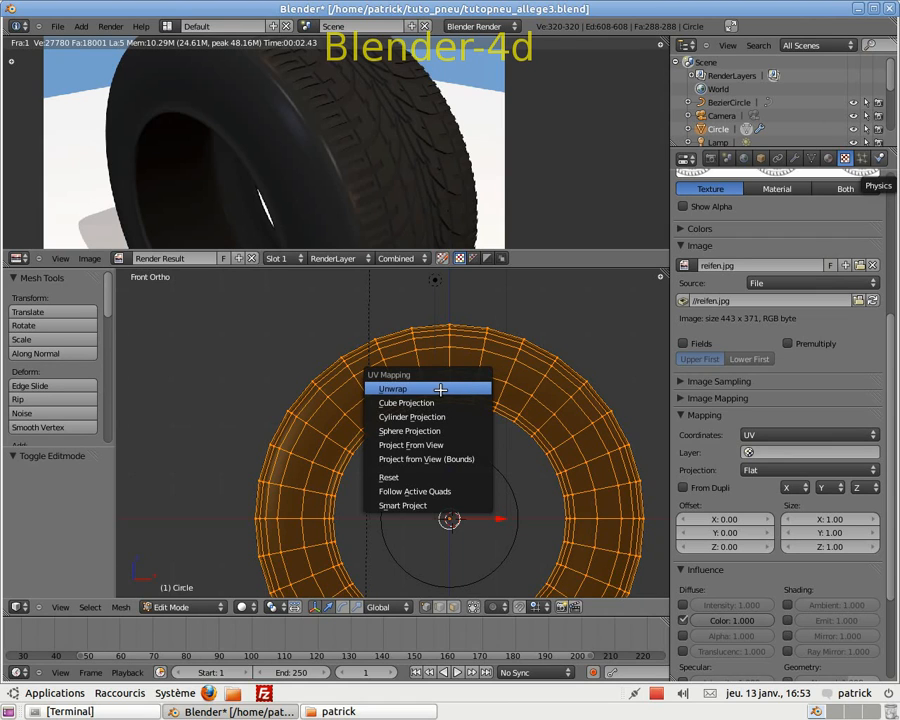
click(440, 444)
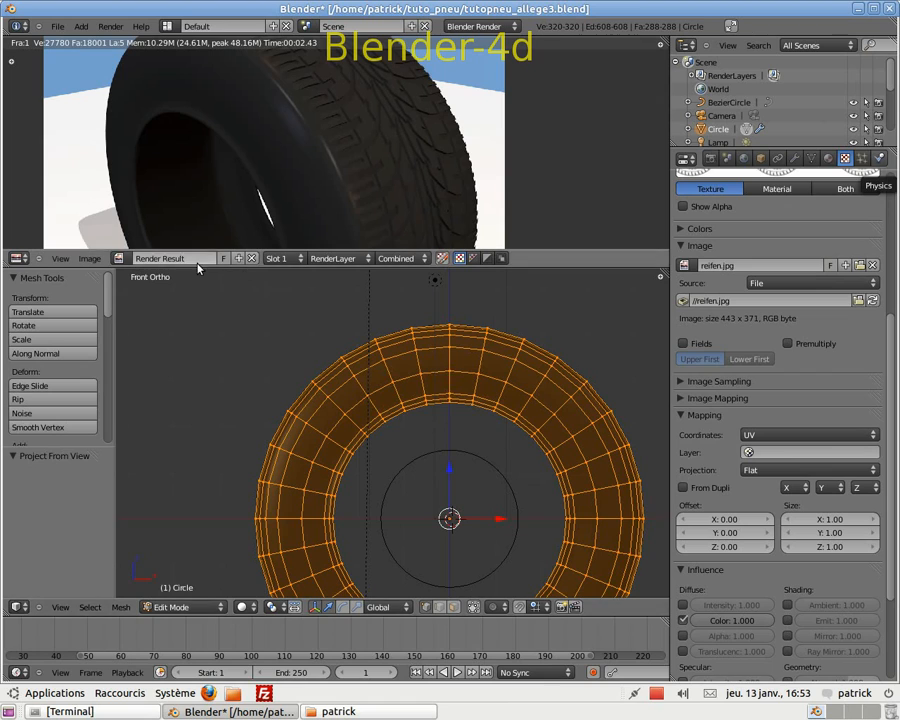
Step: Display reifen.jpg behind the UV layout and make the image editor area taller
click(119, 258)
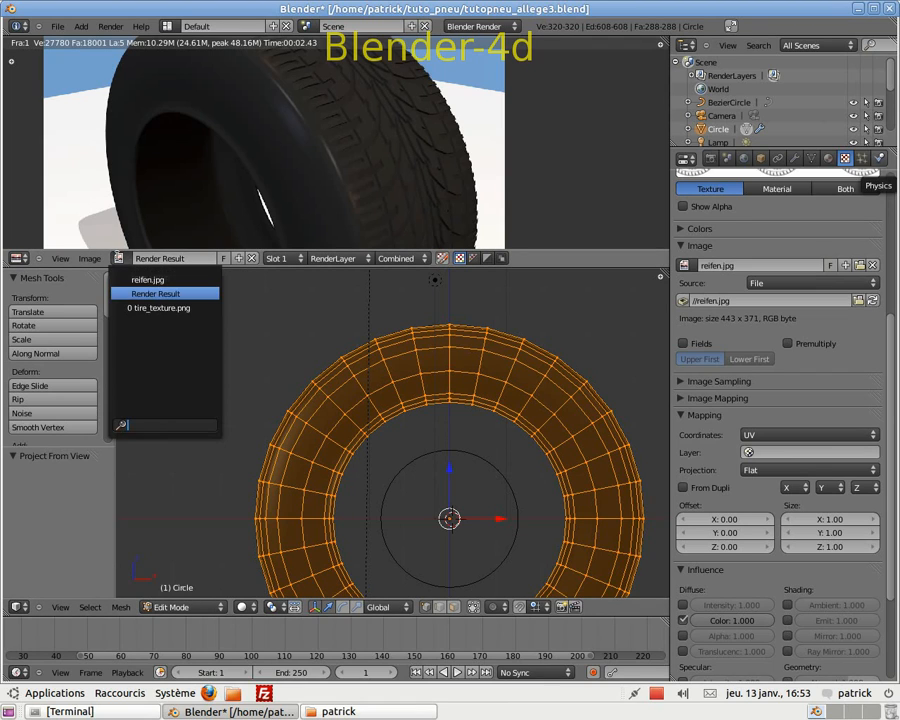
click(153, 280)
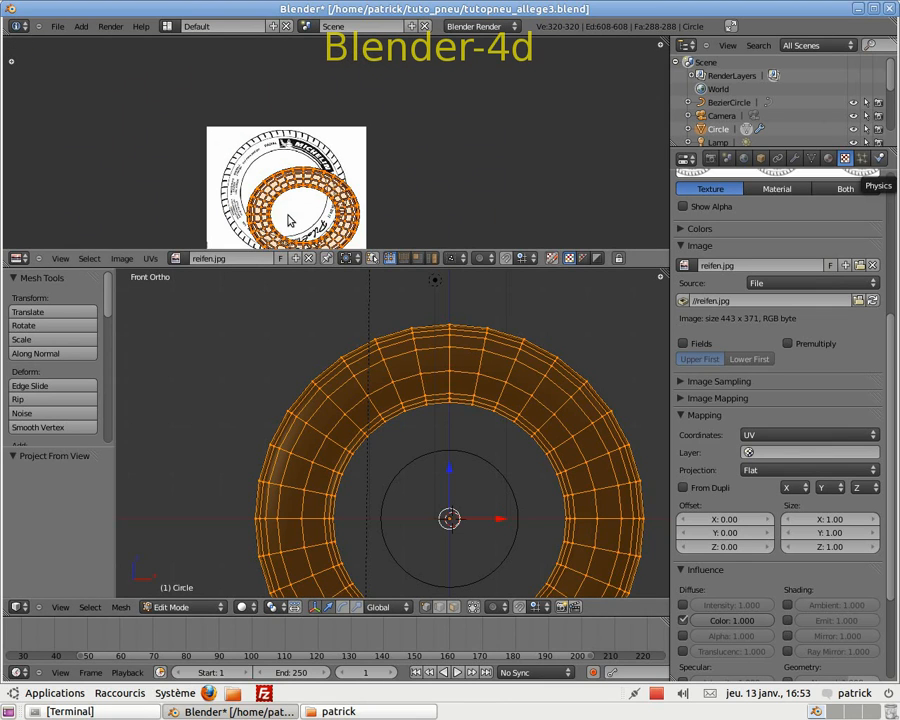
drag(273, 267, 280, 346)
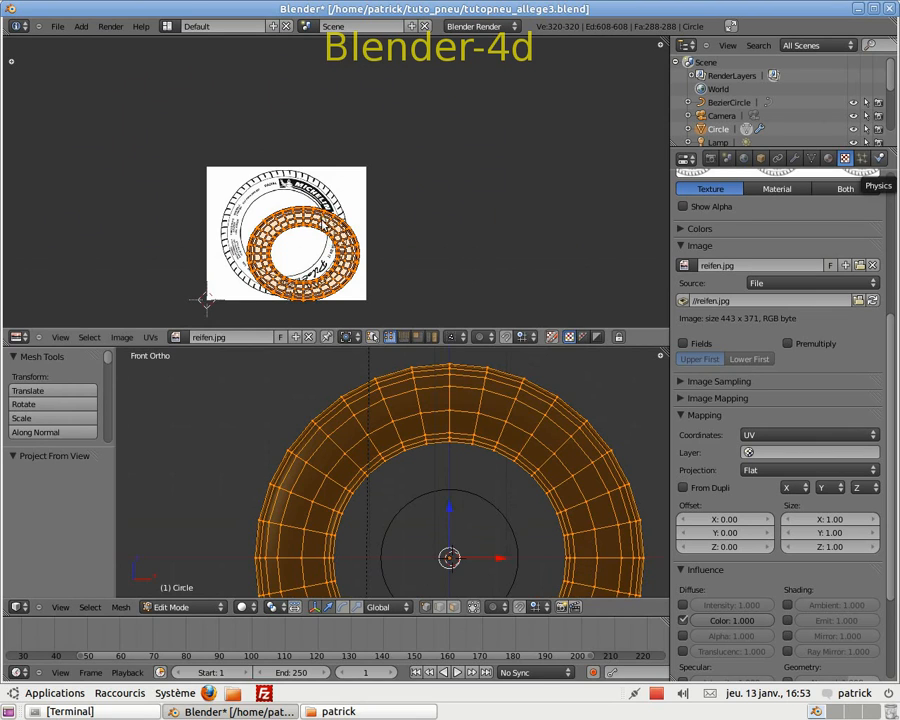
Step: Move the UV layout about -0.147 in X and 0.147 in Y onto the tyre drawing and scale it about 1.198 along Y
key(g)
click(312, 211)
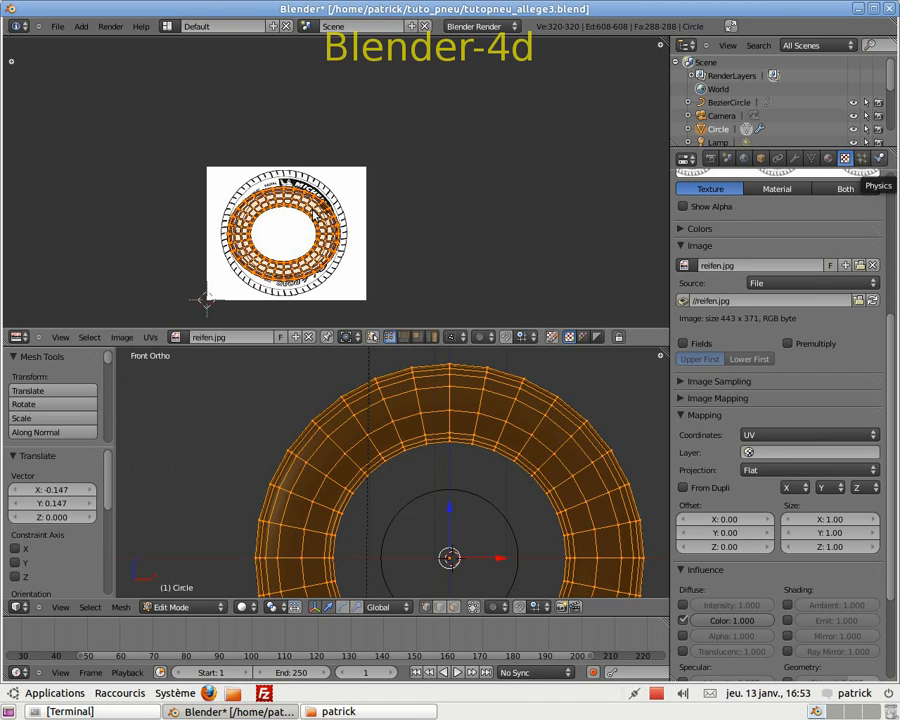
key(s)
key(y)
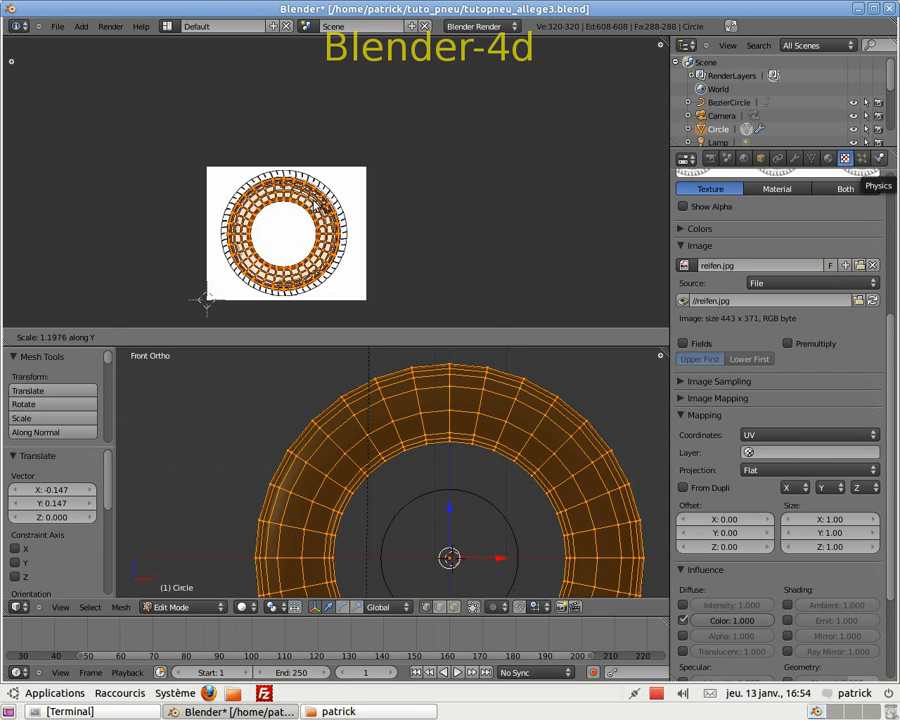
click(318, 201)
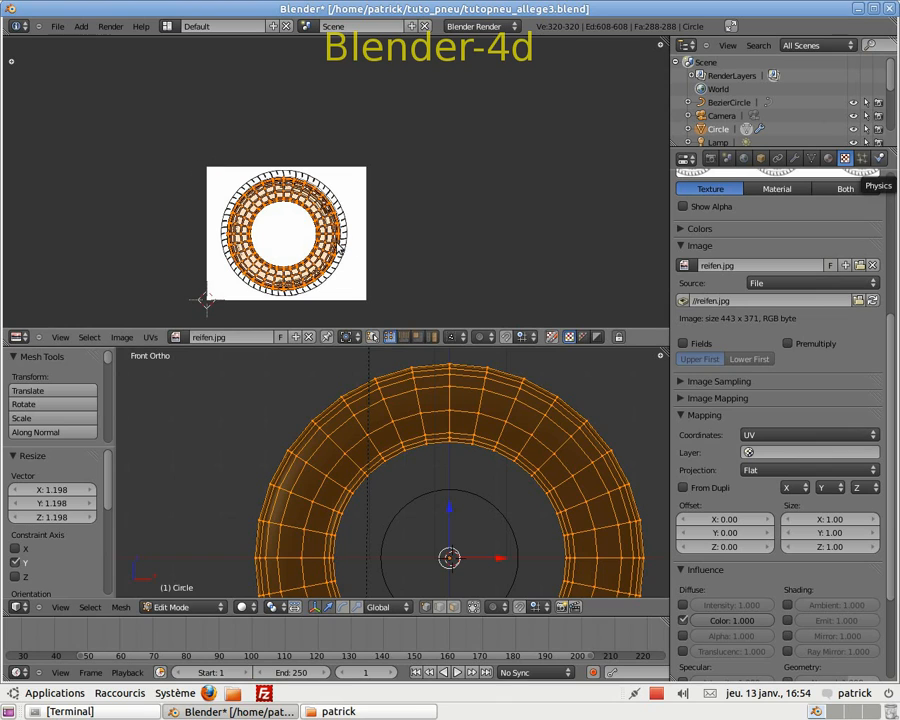
Step: Scale the UV layout uniformly by about 1.05 and shift it about 0.005 in Y to fit the sidewall drawing
key(s)
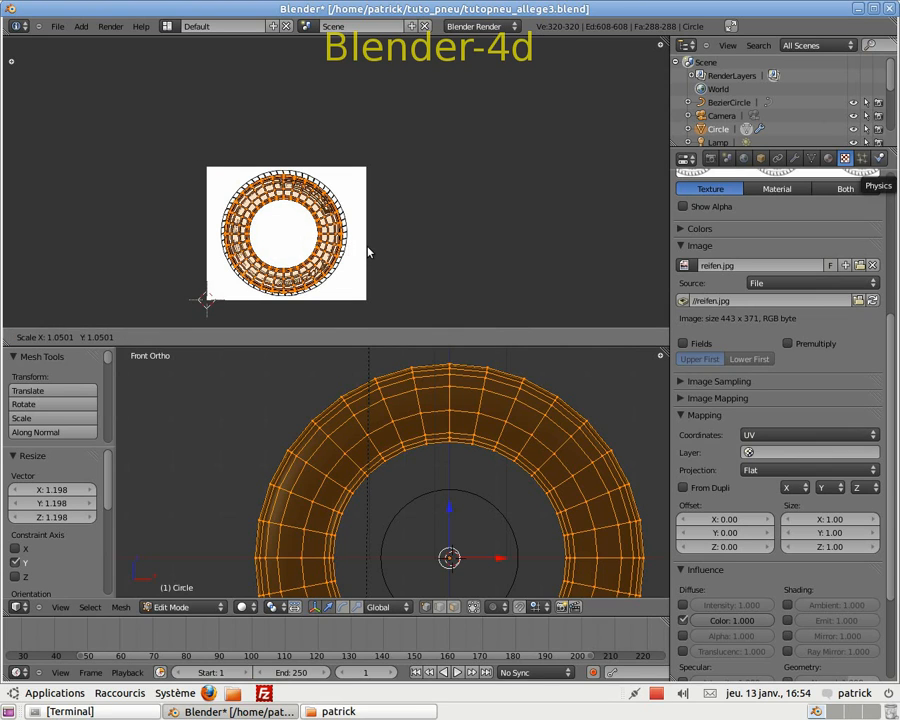
click(368, 251)
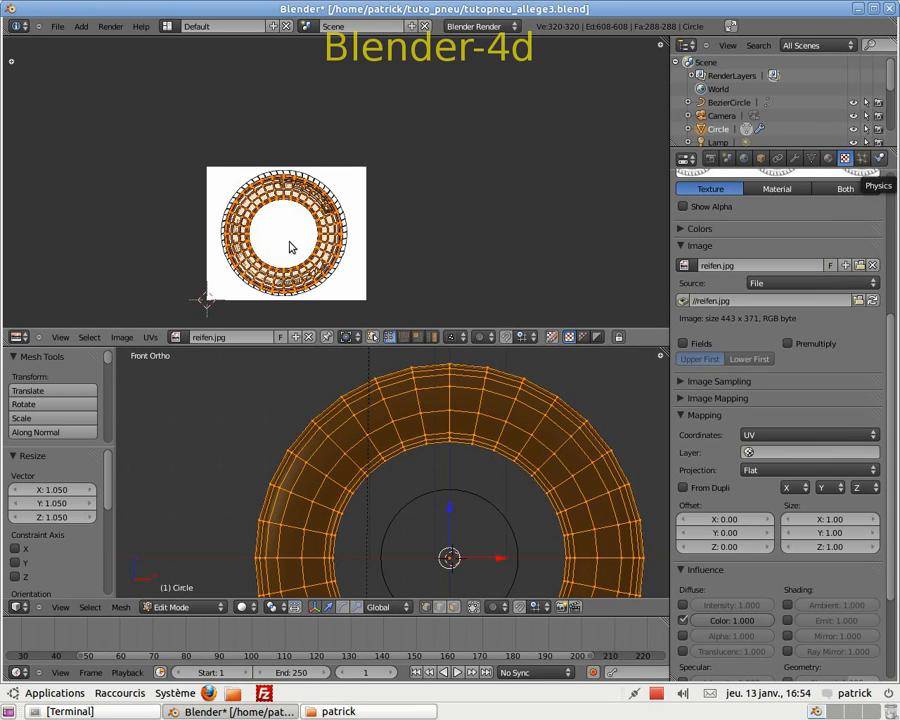
key(g)
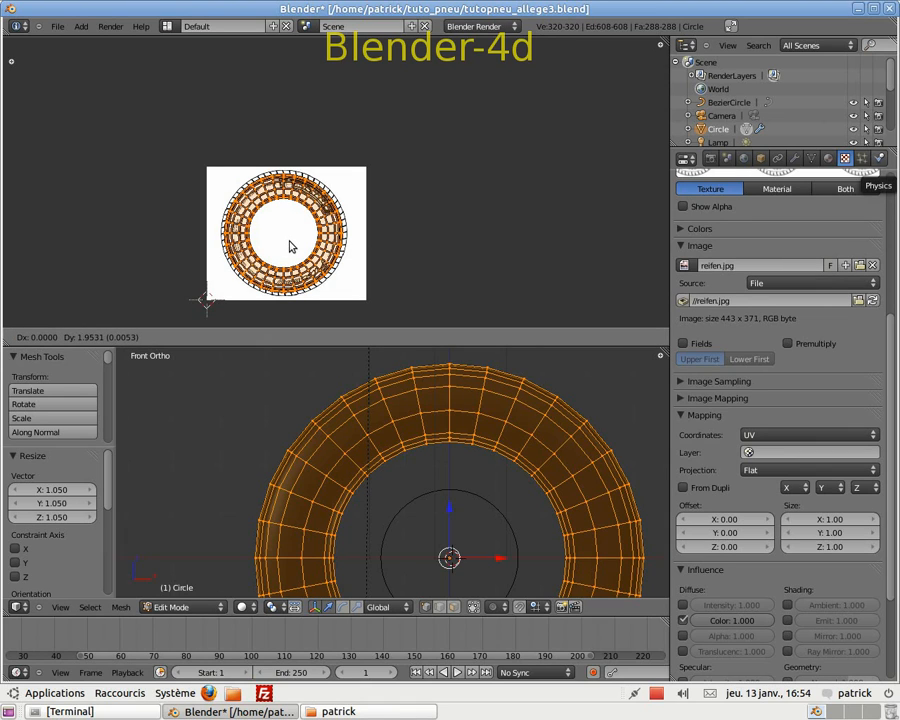
click(290, 247)
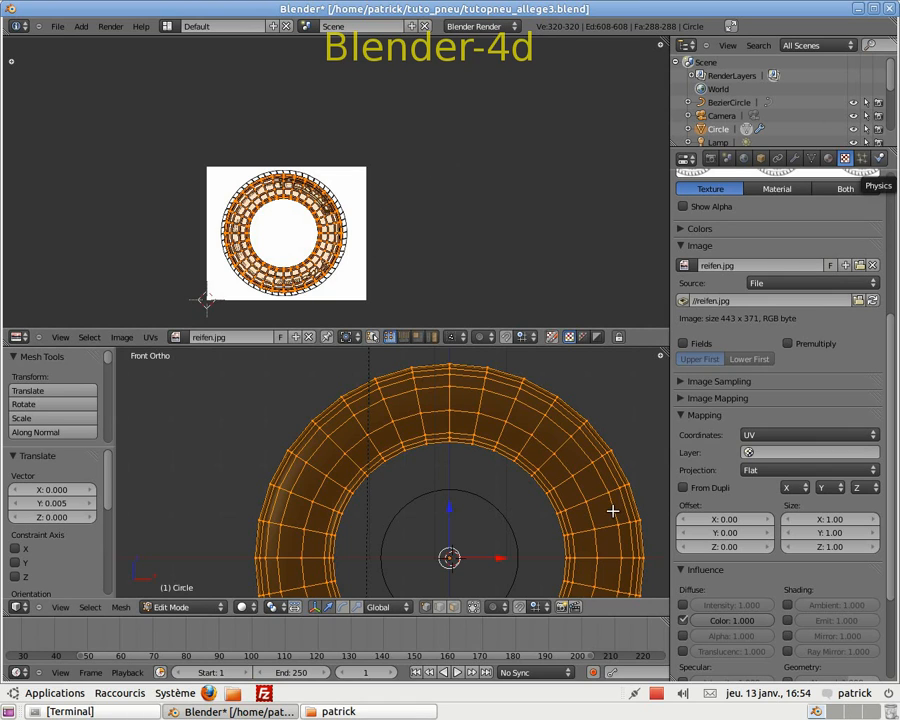
Step: Turn off the texture's color influence and enable its normal influence at about 1.256
scroll(810, 435, down, 5)
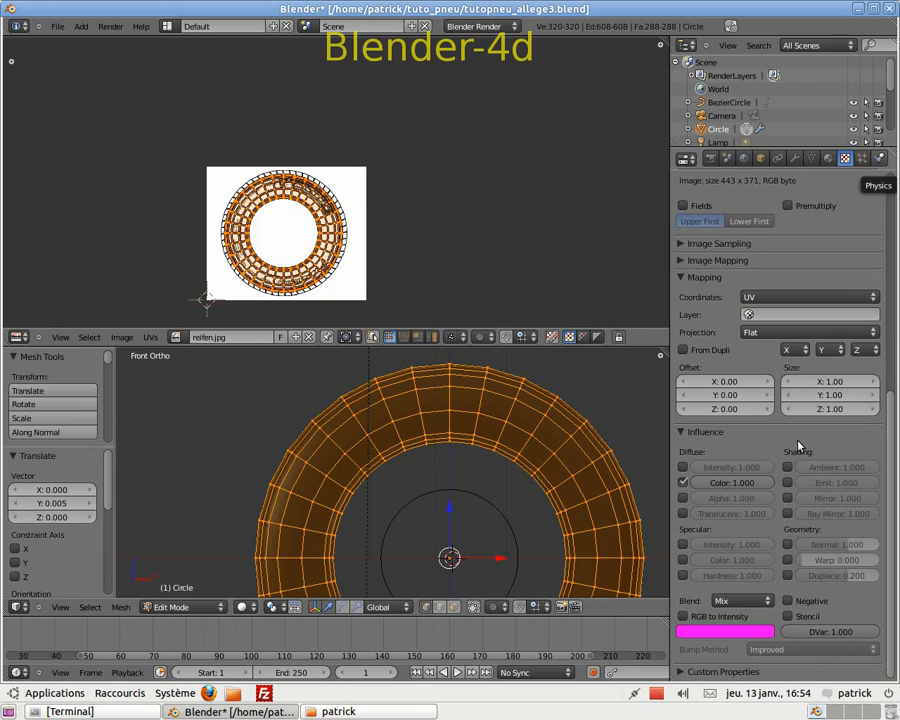
click(684, 483)
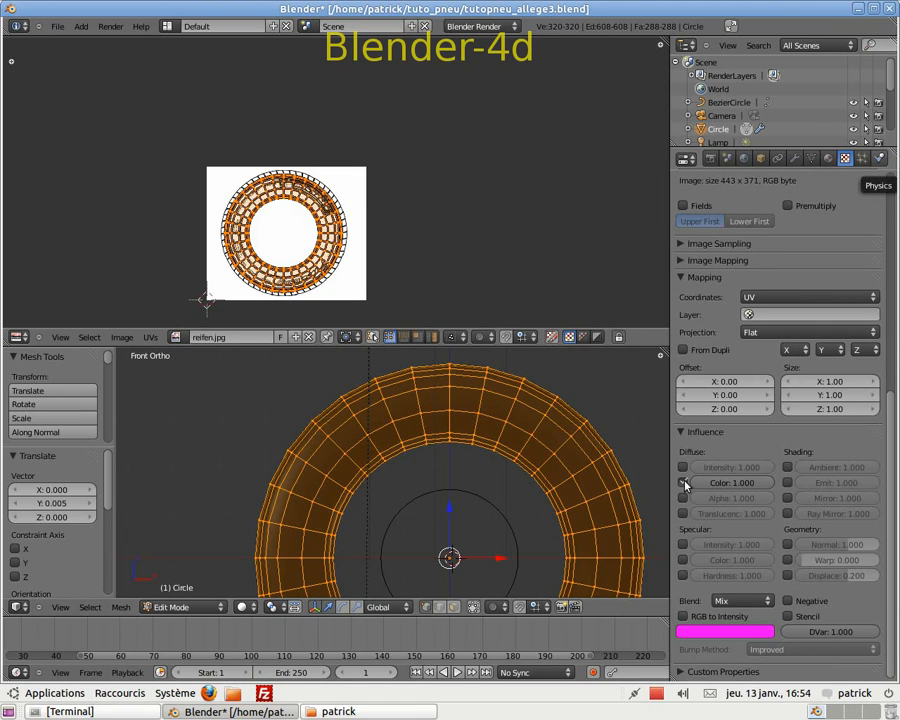
click(787, 544)
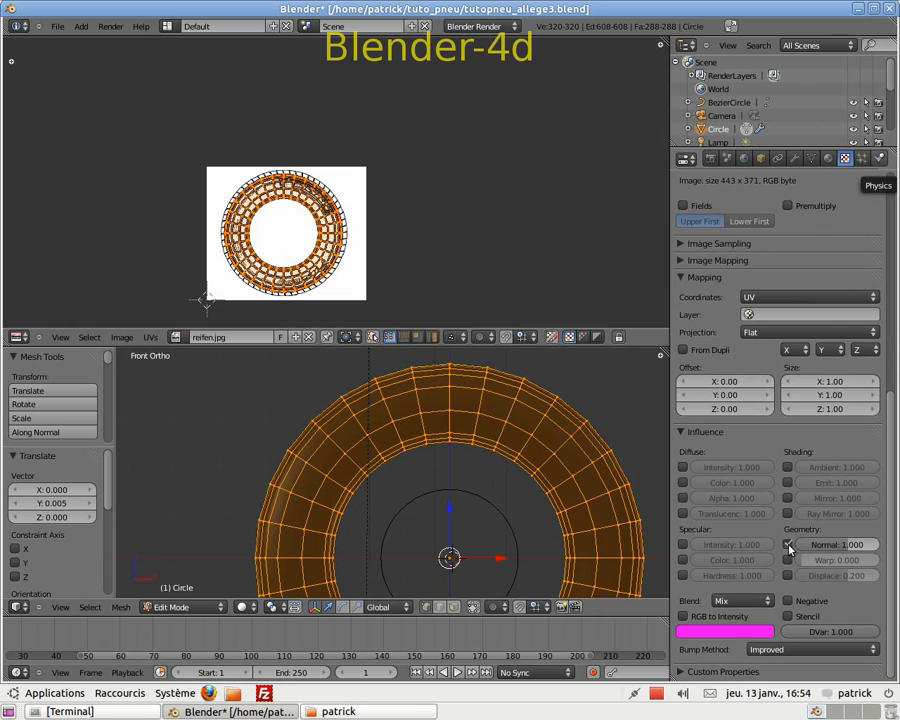
drag(812, 547, 815, 549)
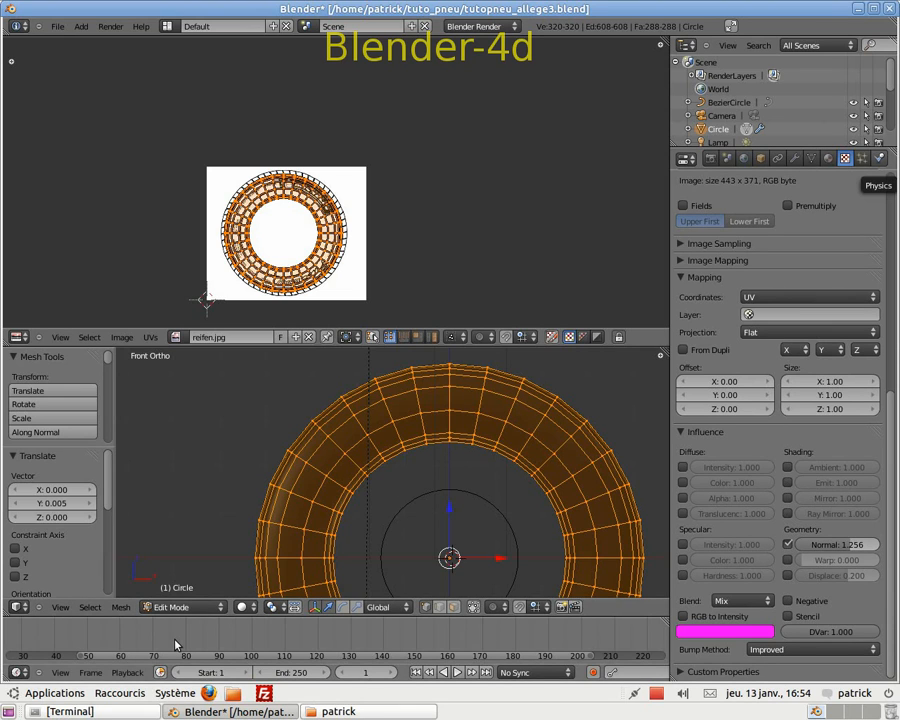
Step: Render the tyre and enlarge the render area to examine the sidewall lettering relief
key(F12)
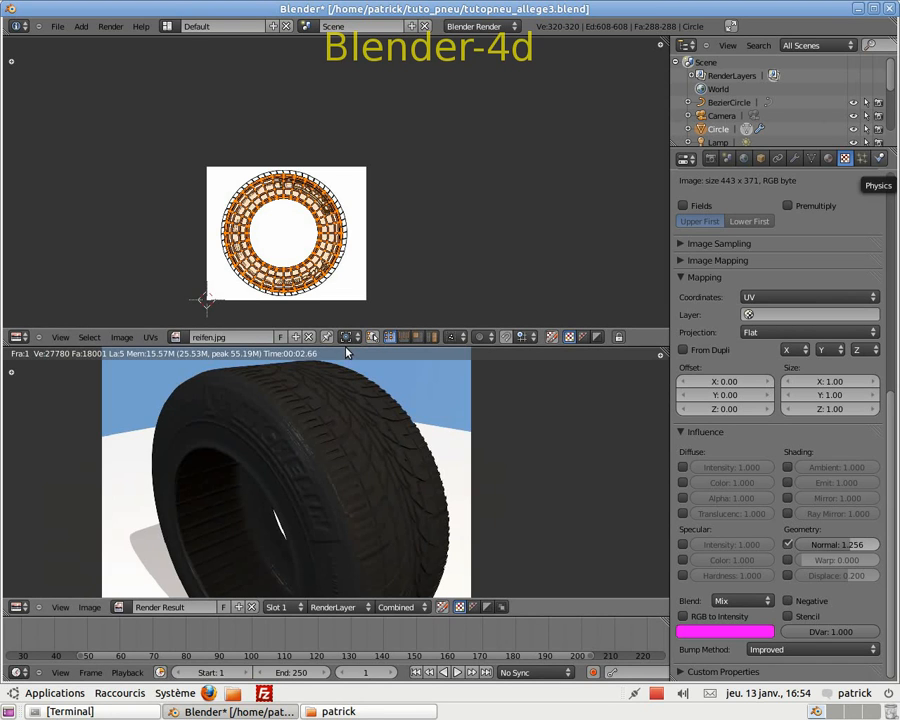
drag(345, 343, 363, 215)
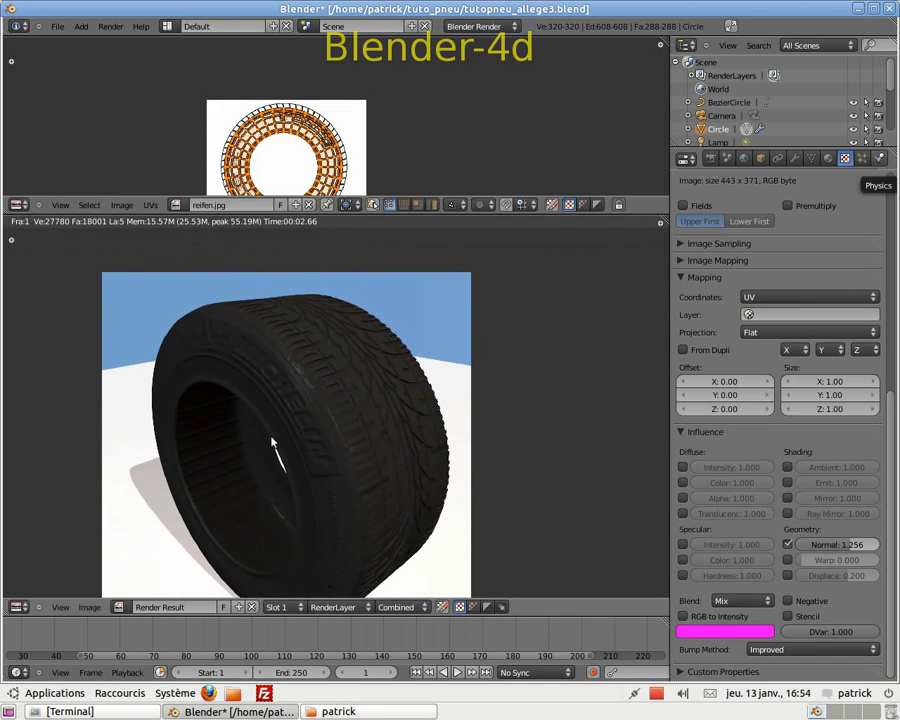
scroll(315, 447, up, 1)
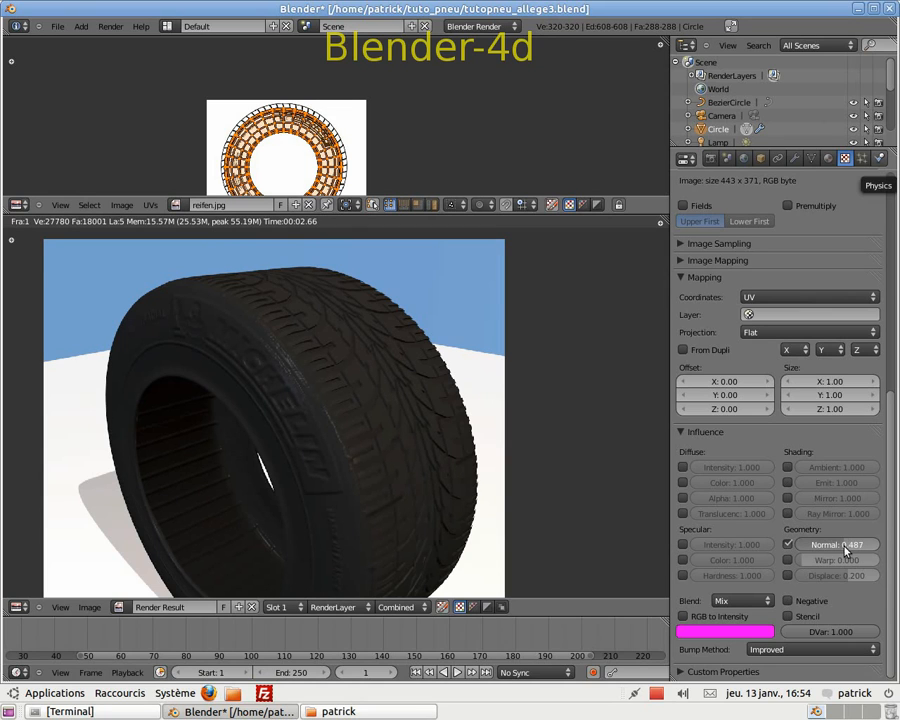
Step: Render the tyre with a weaker normal influence, then set the influence to about 0.829 and render again
mouse_move(838, 553)
mouse_down()
mouse_move(768, 565)
mouse_move(835, 551)
mouse_up()
key(F12)
drag(853, 546, 848, 546)
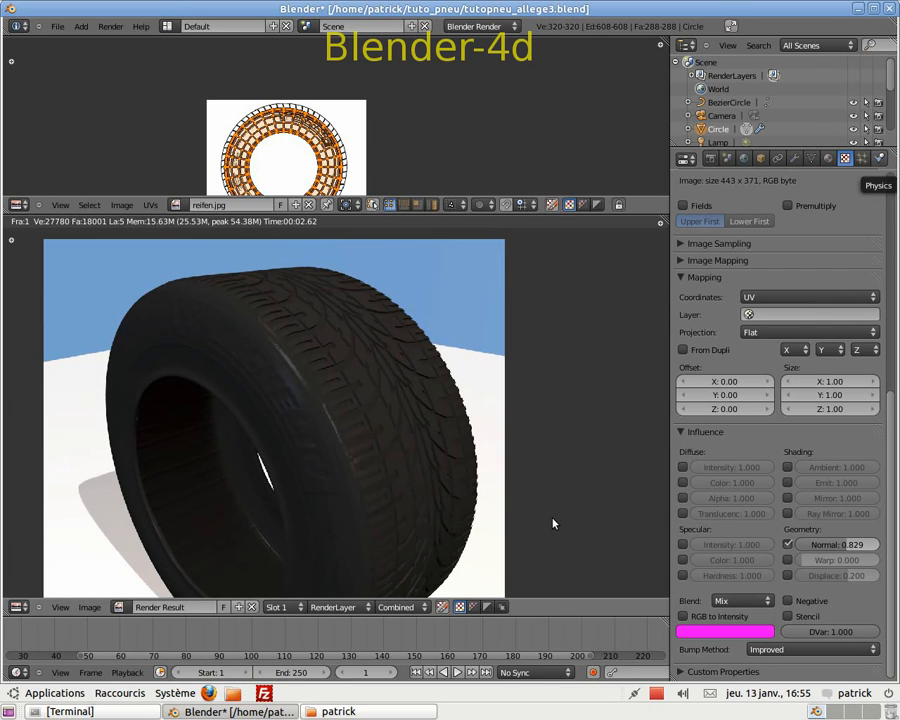
key(F12)
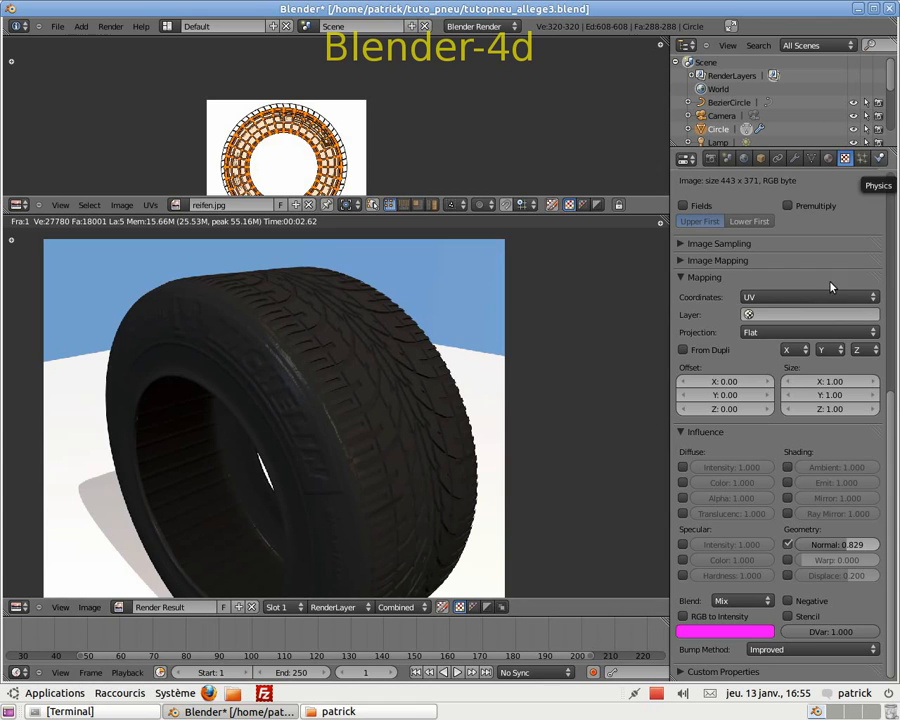
Step: Set the pneu material's specular intensity to 0, render the tyre, and close the render
click(828, 160)
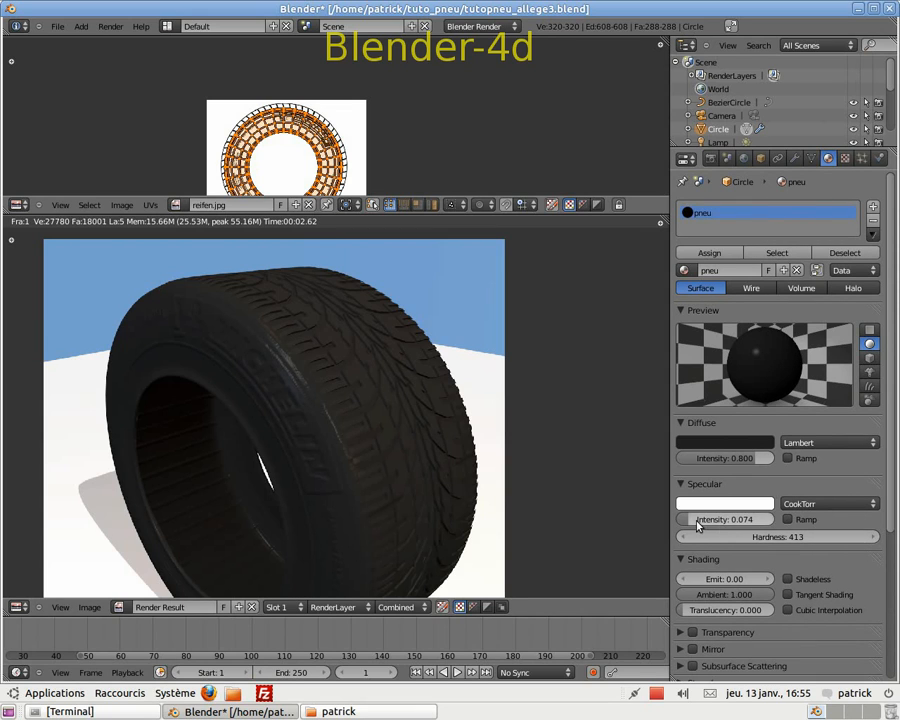
drag(688, 522, 578, 516)
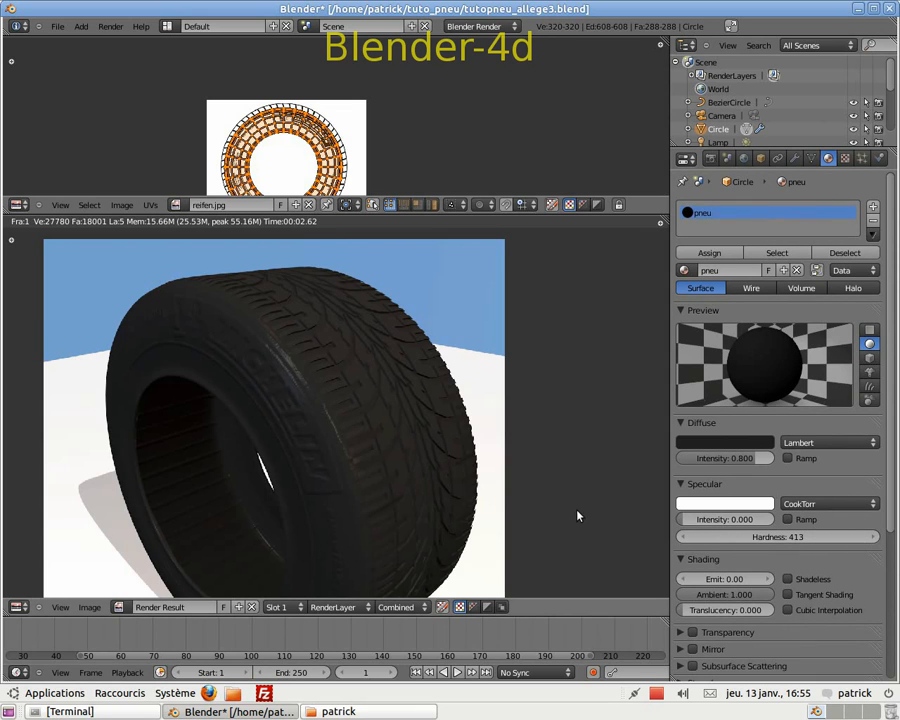
key(F12)
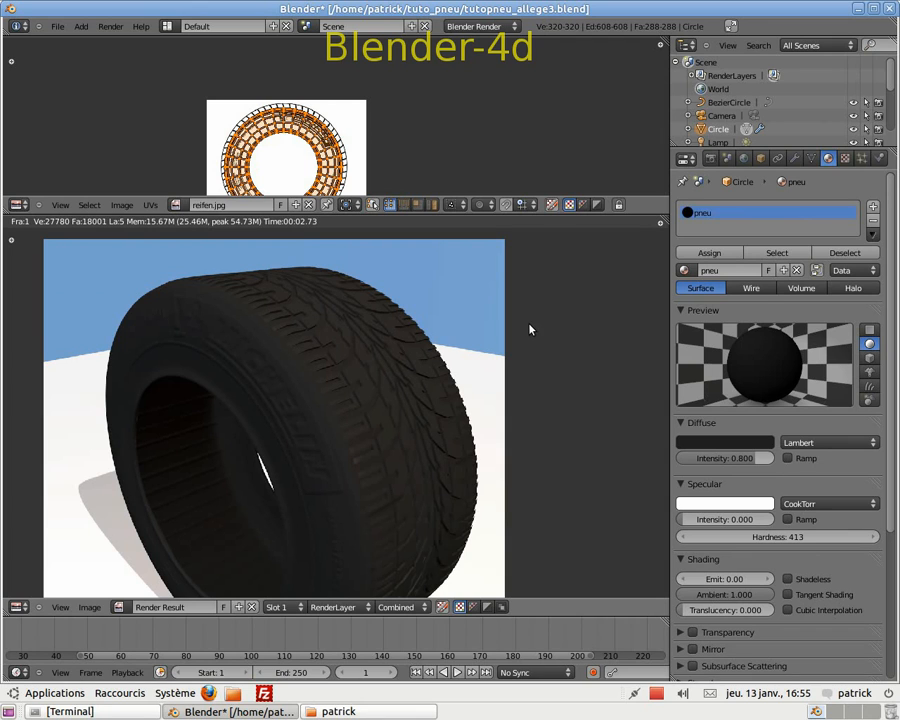
key(Escape)
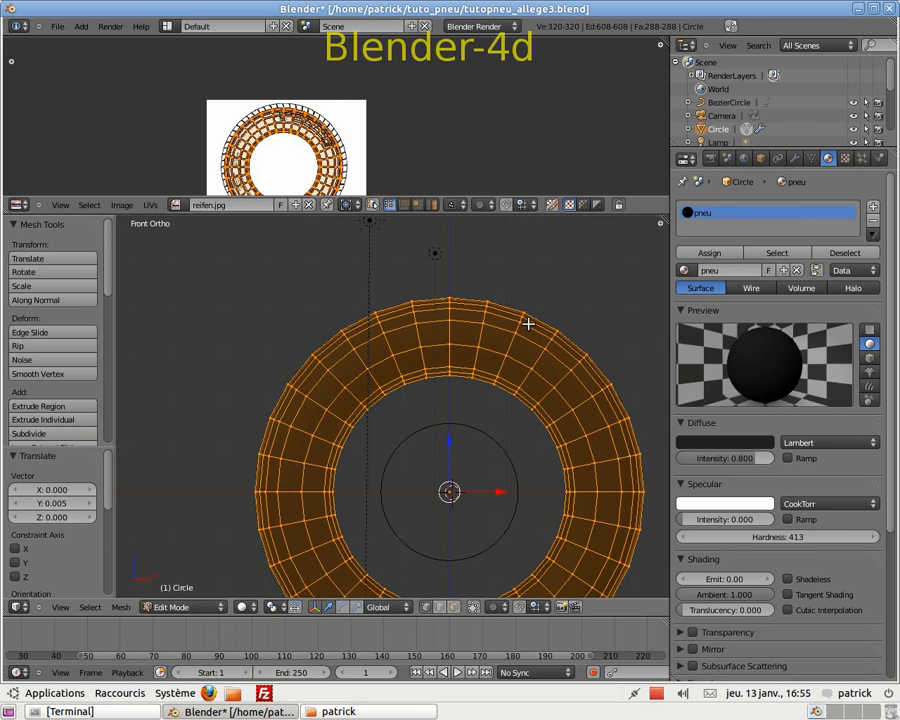
Step: Leave mesh editing, select the point lamp in front of the tyre and lower it about 3.776 units along Z
scroll(518, 323, down, 2)
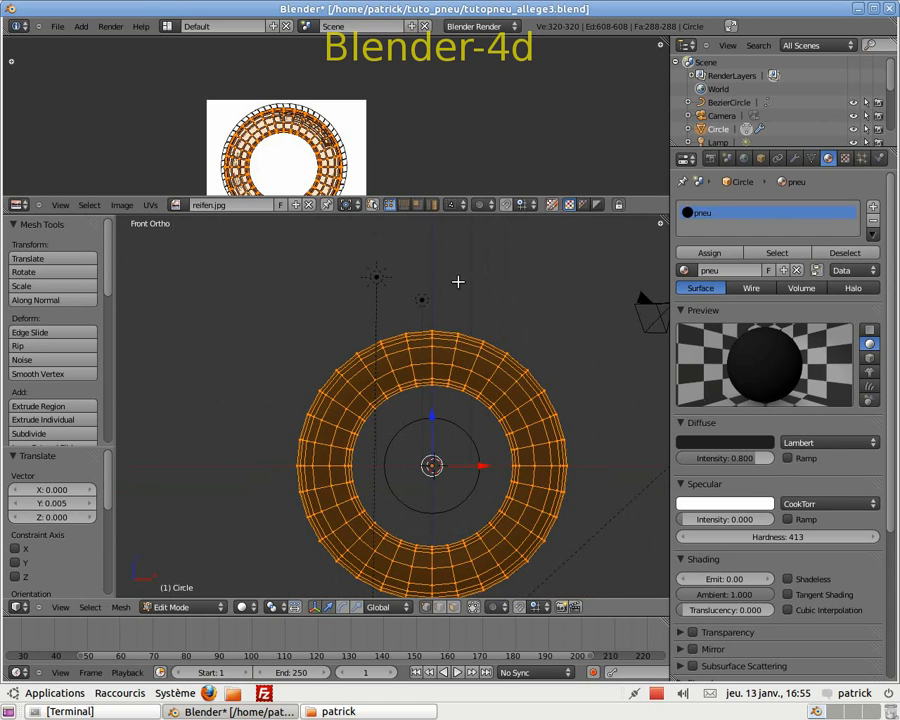
key(KP_7)
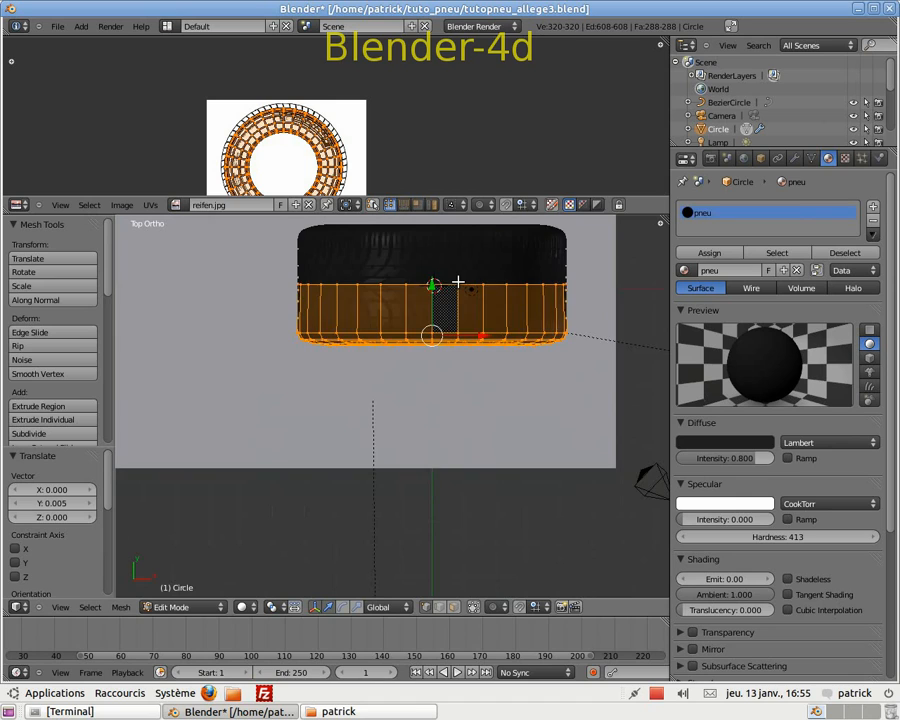
scroll(467, 318, down, 5)
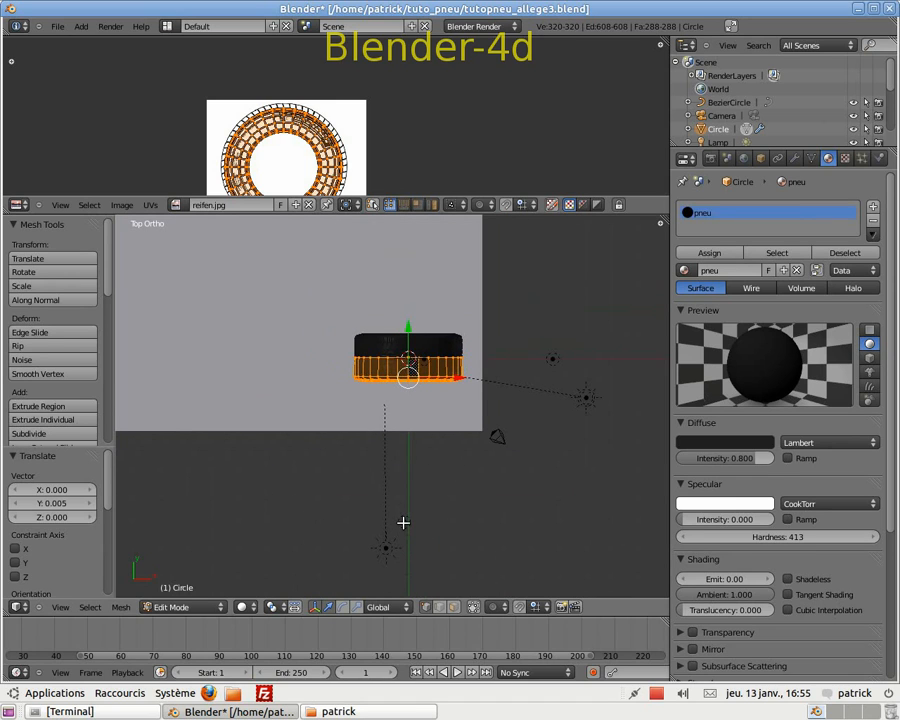
key(Tab)
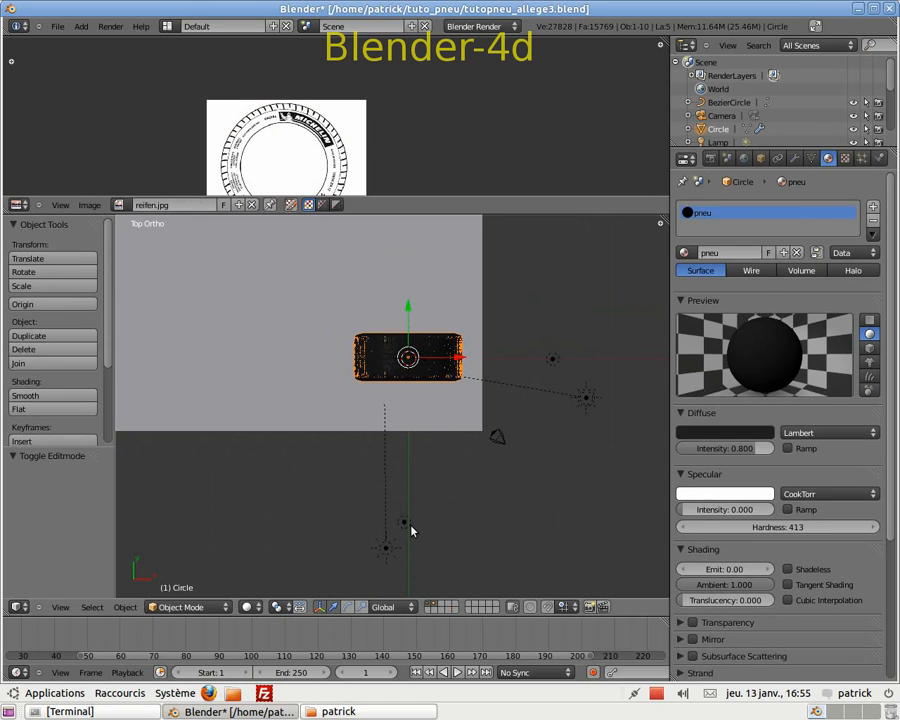
right_click(405, 523)
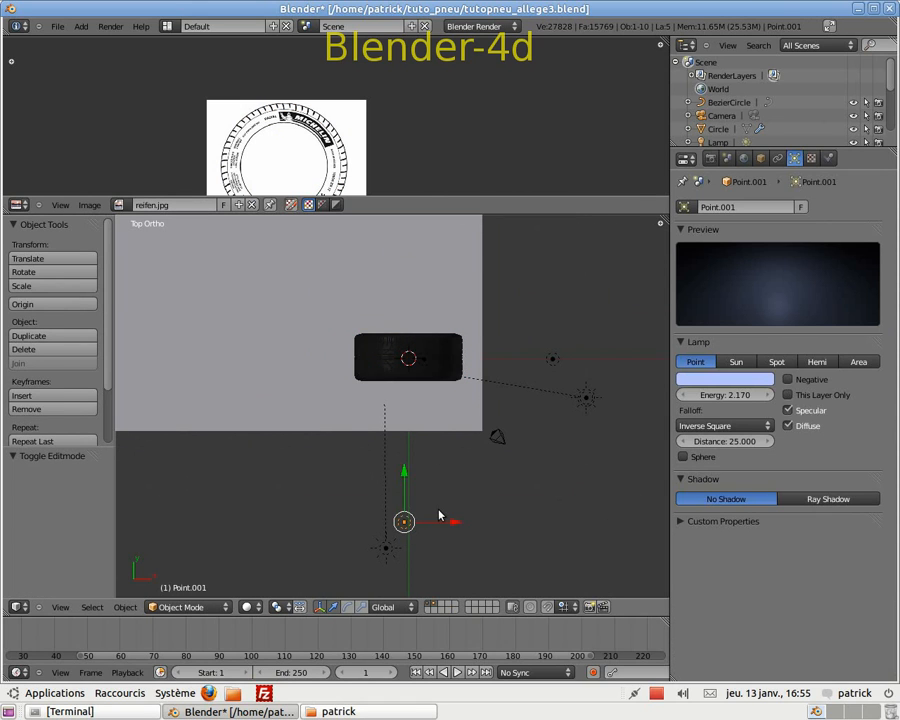
key(KP_1)
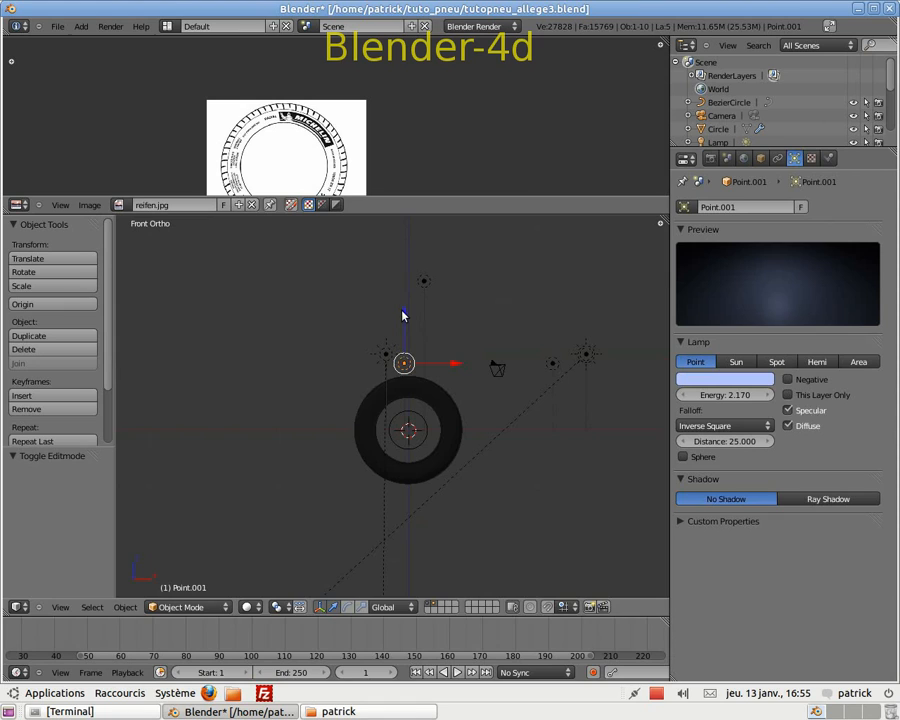
key(g)
key(z)
click(410, 359)
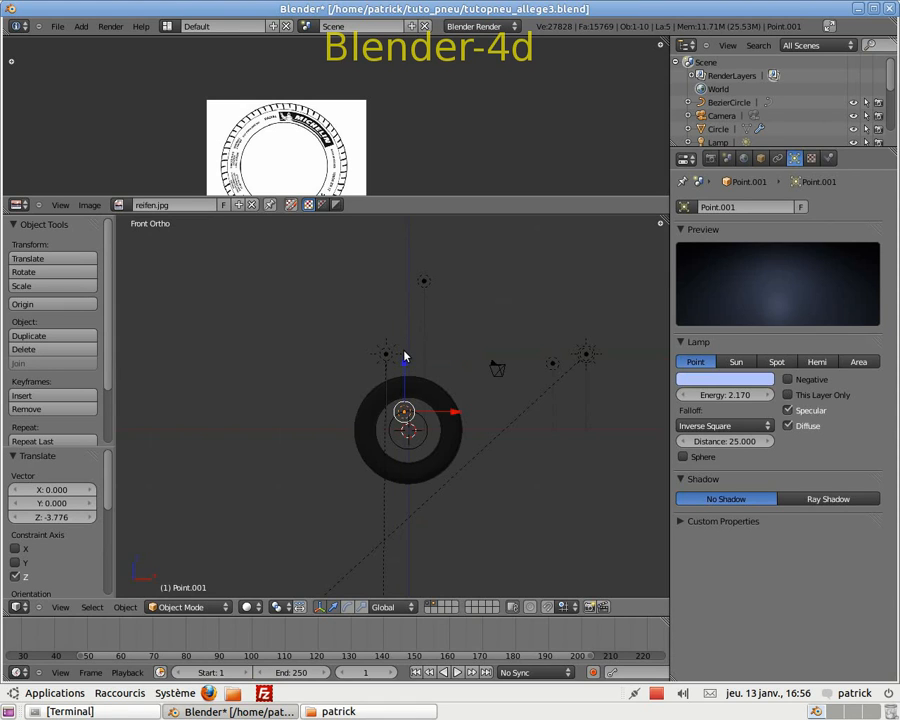
Step: Set the point lamp's energy to about 3.02, then render the tyre and close the render
drag(725, 395, 748, 395)
key(F12)
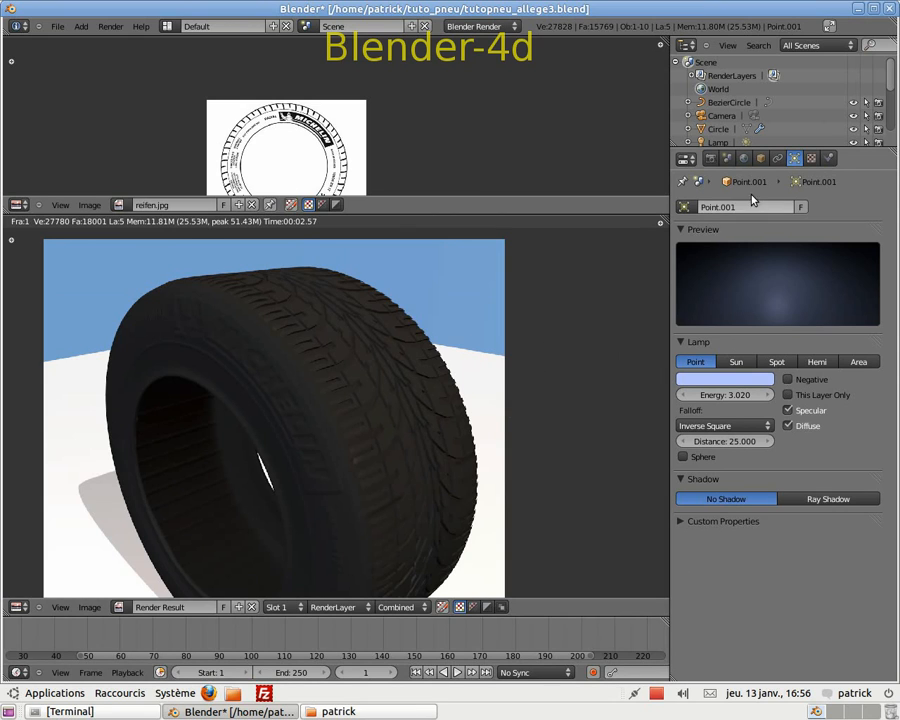
key(Escape)
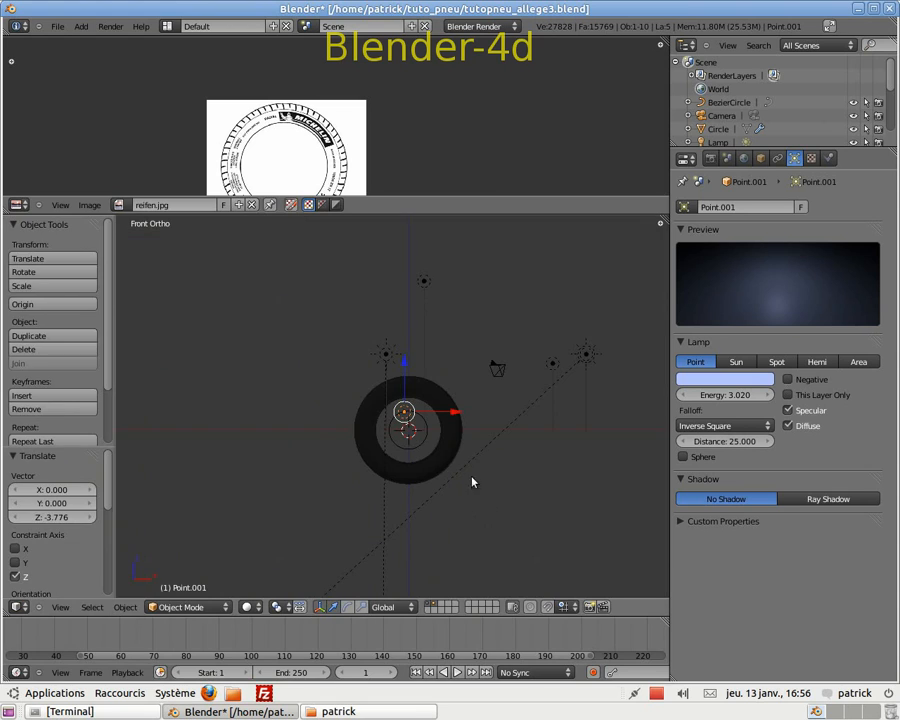
Step: Rotate the sun lamp in front of the tyre by about -17.3° in the right side view, aiming it at the sidewall
right_click(386, 354)
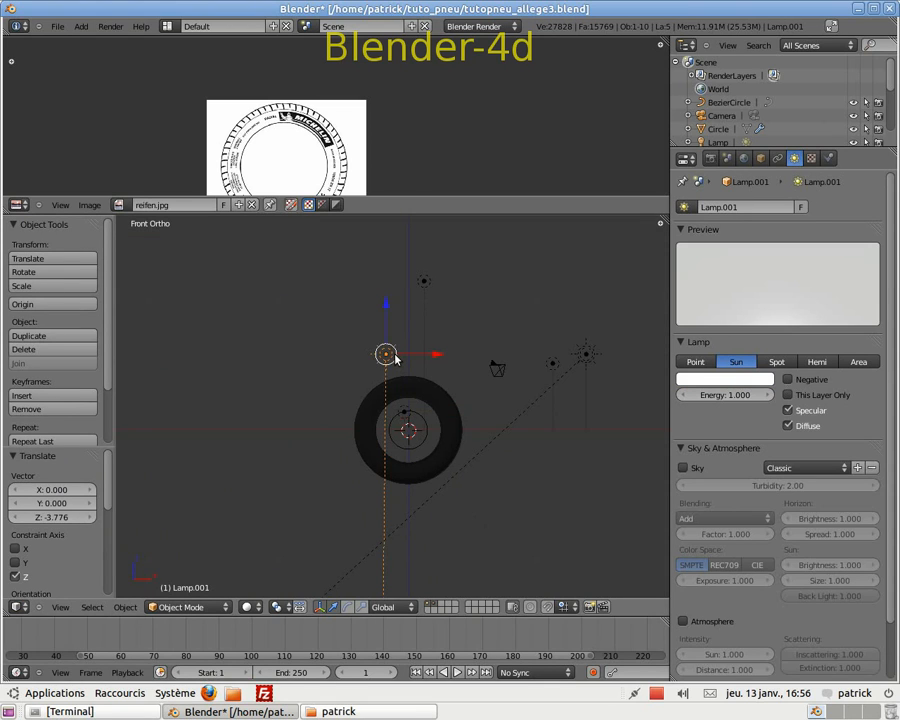
key(KP_3)
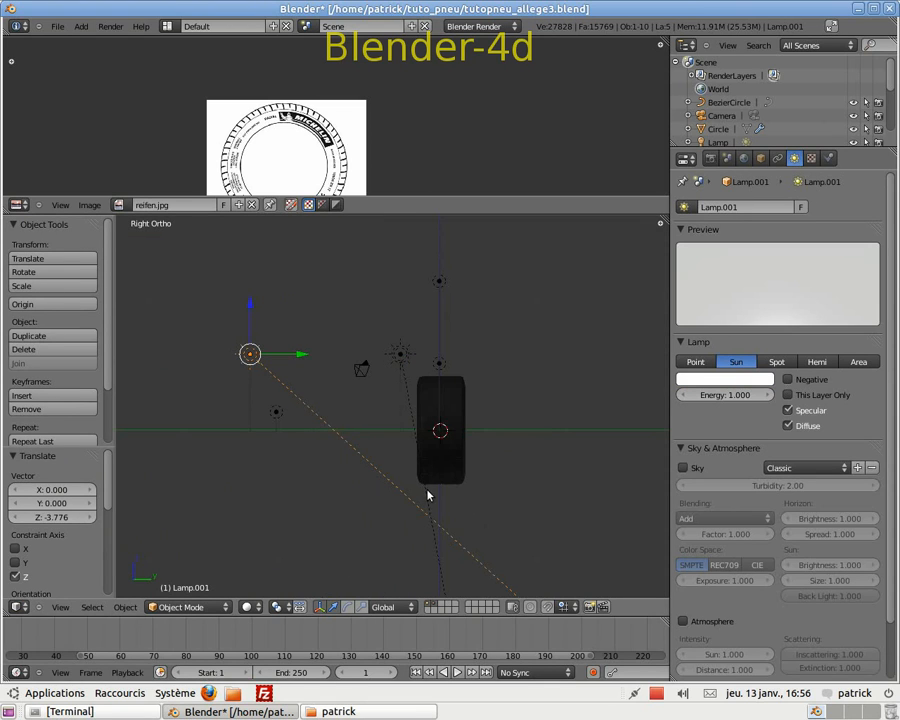
key(r)
click(482, 427)
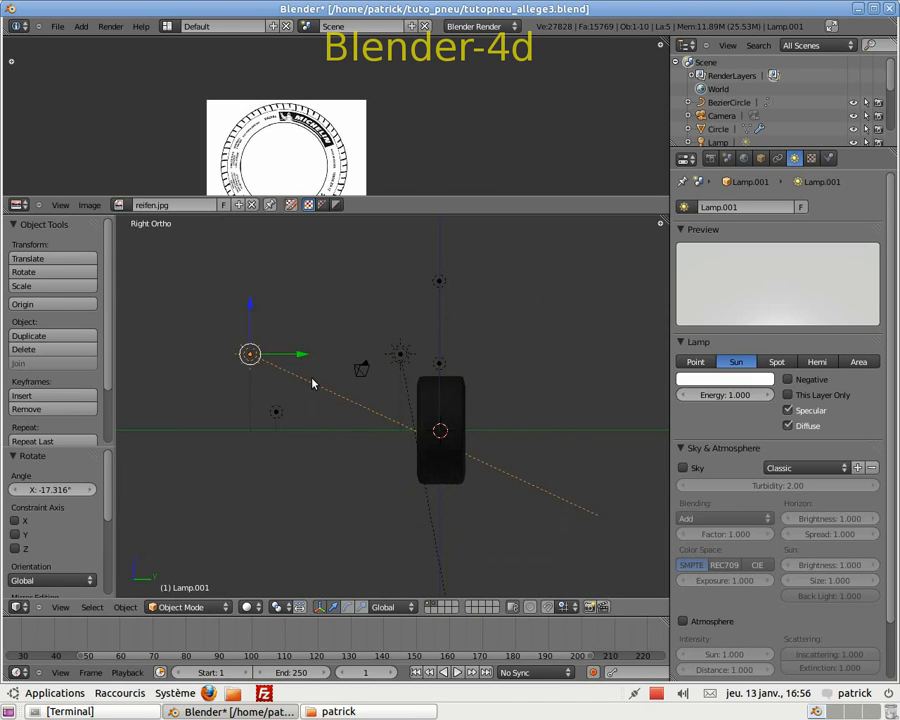
Step: Set the sun lamp's energy to about 1.36 and render the tyre
drag(708, 395, 740, 395)
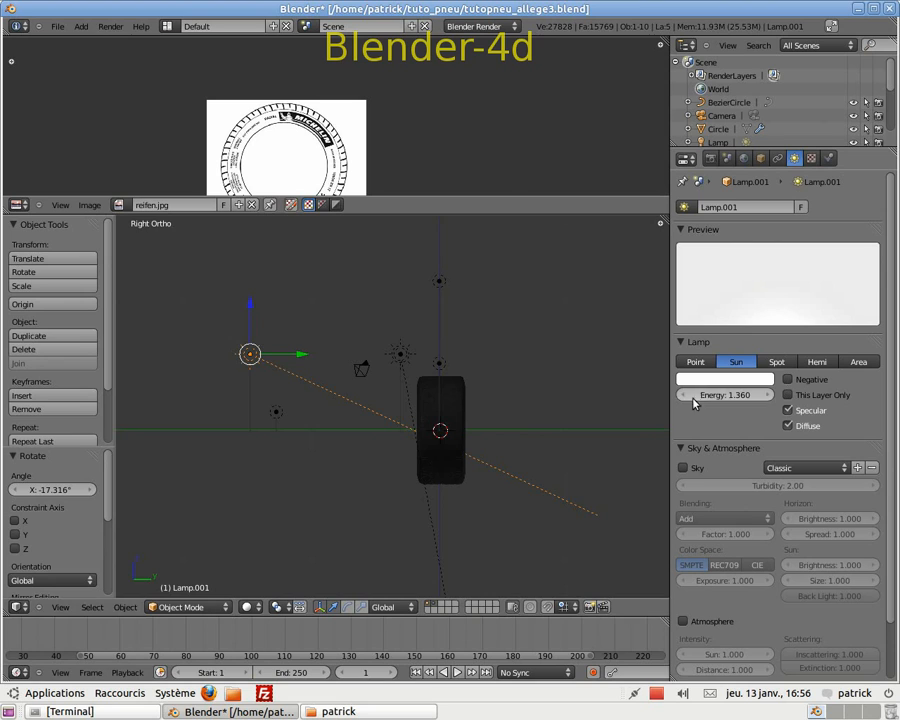
key(F12)
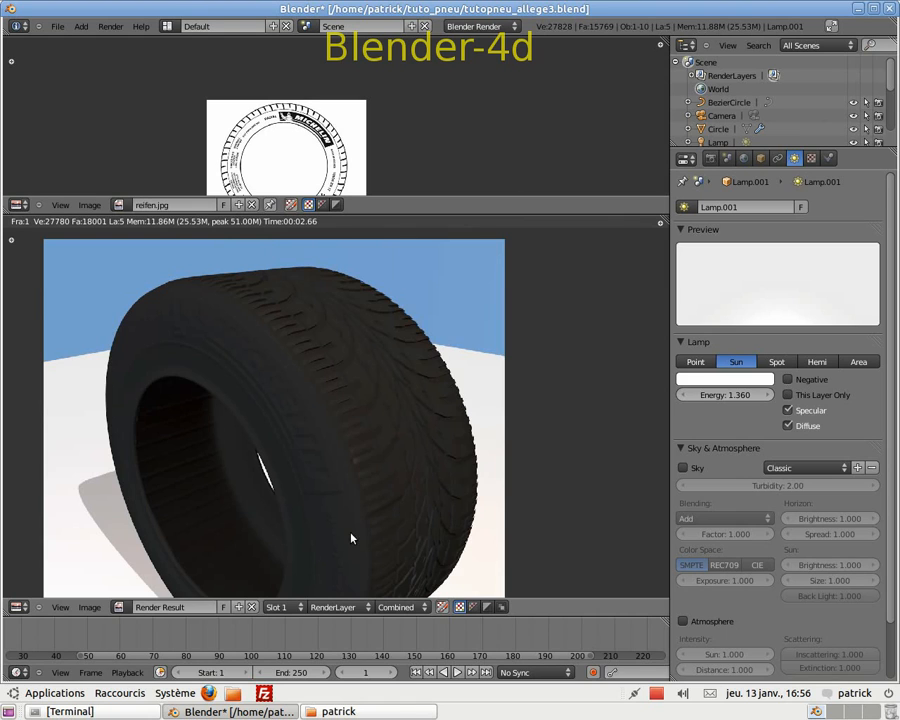
scroll(348, 539, down, 1)
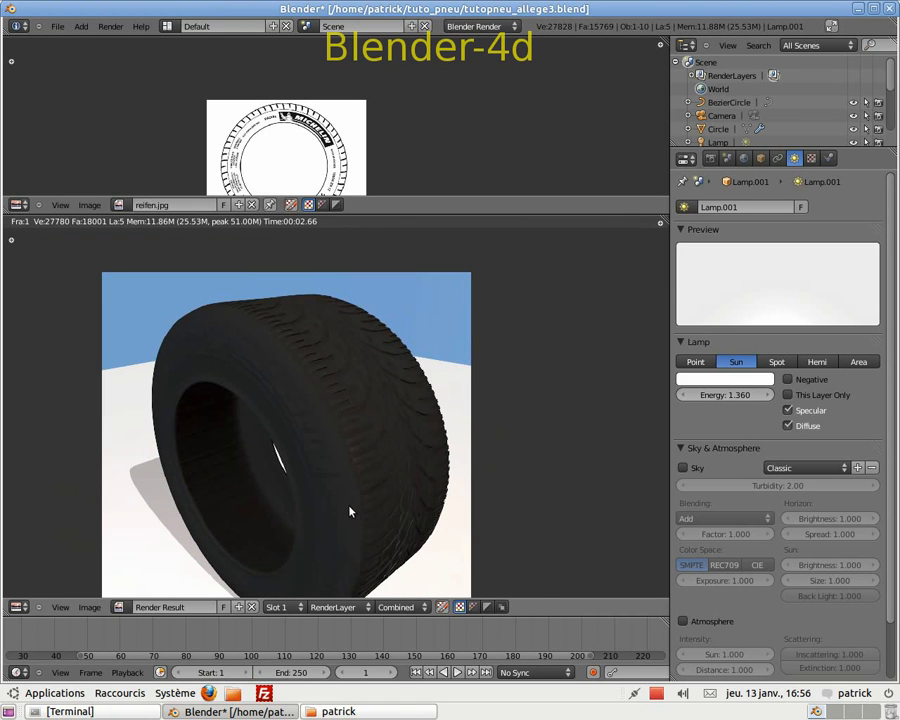
Step: Examine the sidewall lettering relief and the tread pattern closely in the rendered tyre
scroll(350, 510, up, 3)
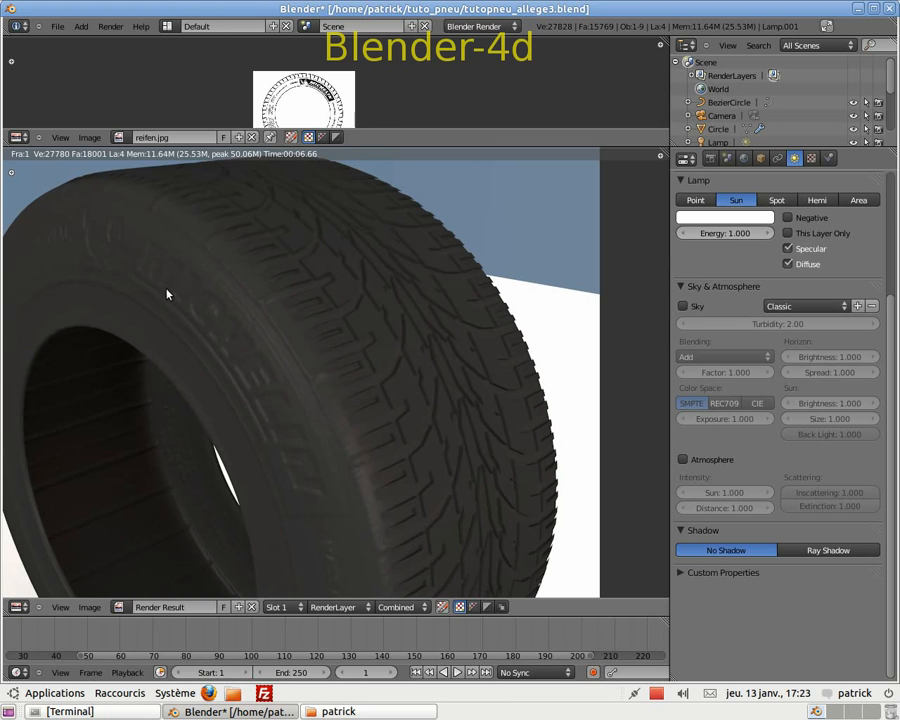
scroll(297, 408, down, 3)
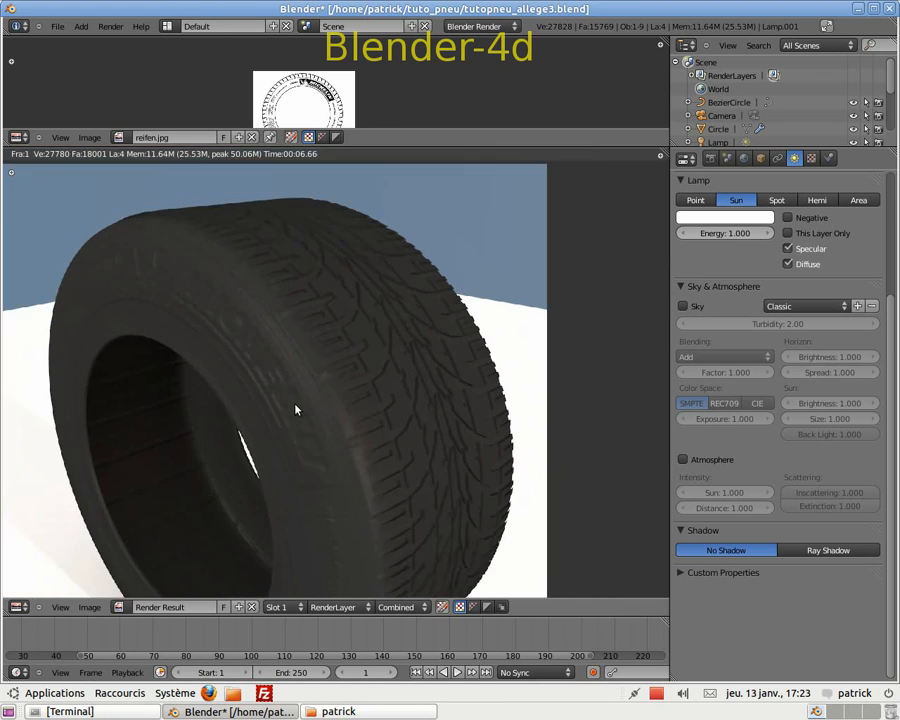
scroll(319, 422, up, 3)
scroll(340, 363, up, 2)
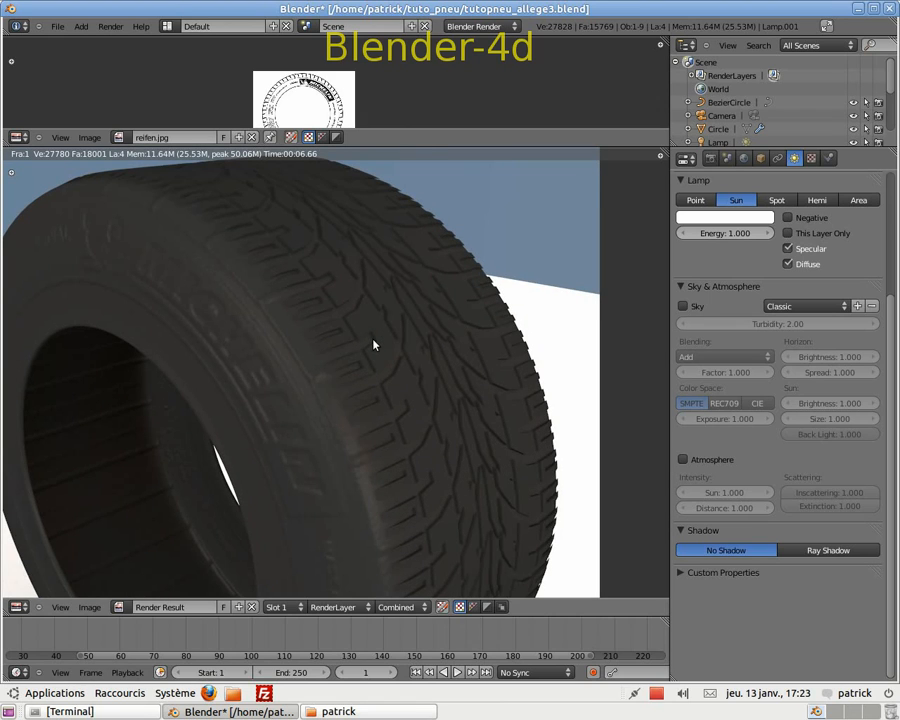
scroll(373, 345, up, 1)
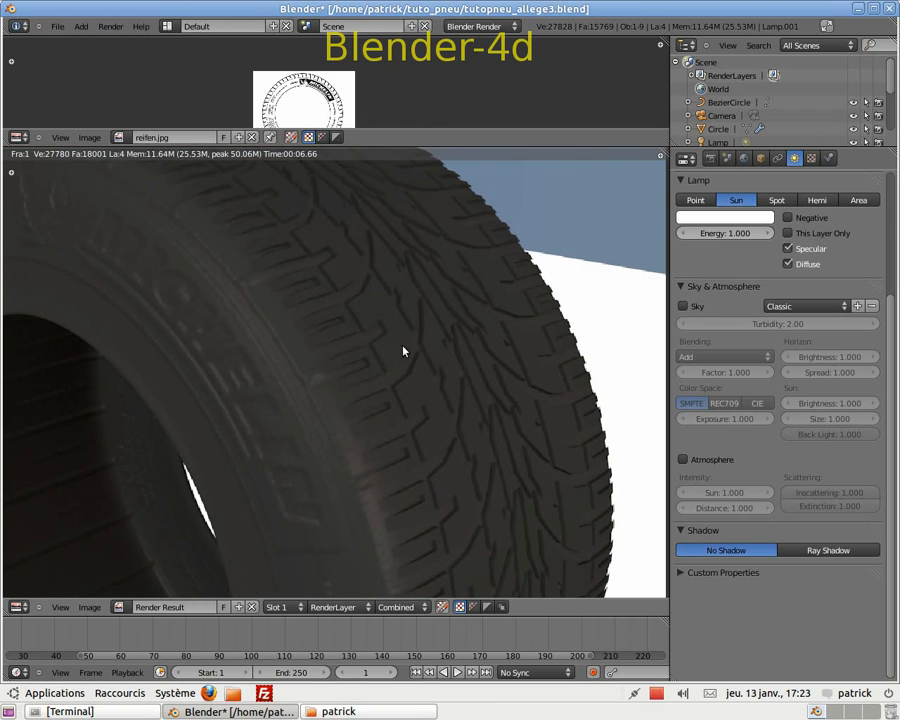
scroll(404, 351, down, 1)
scroll(404, 351, down, 1)
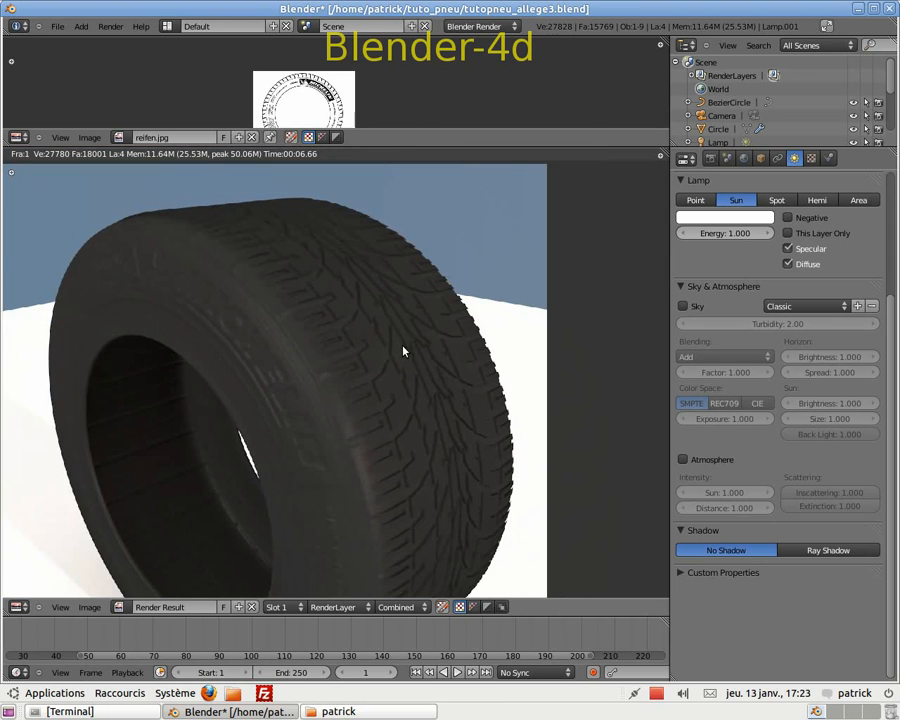